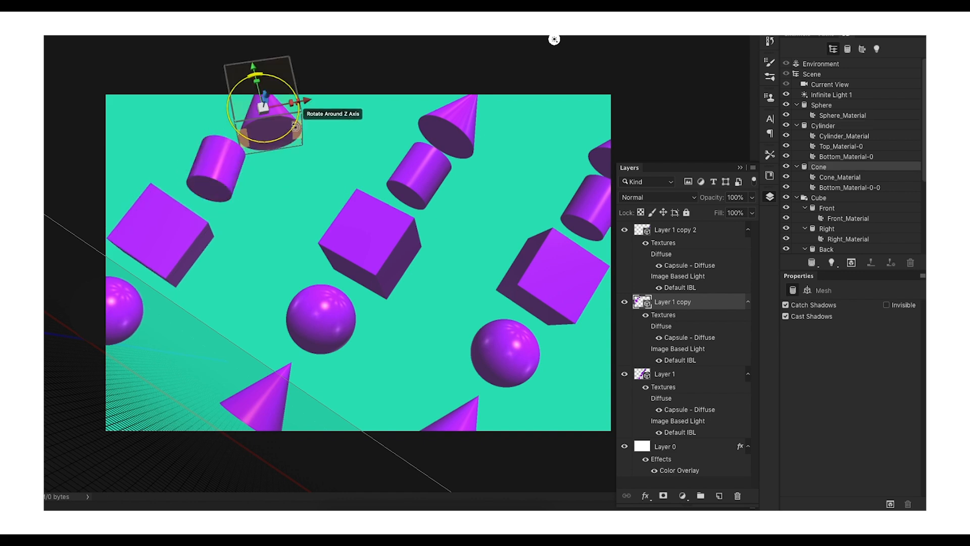
click(216, 169)
drag(233, 129, 227, 146)
click(162, 230)
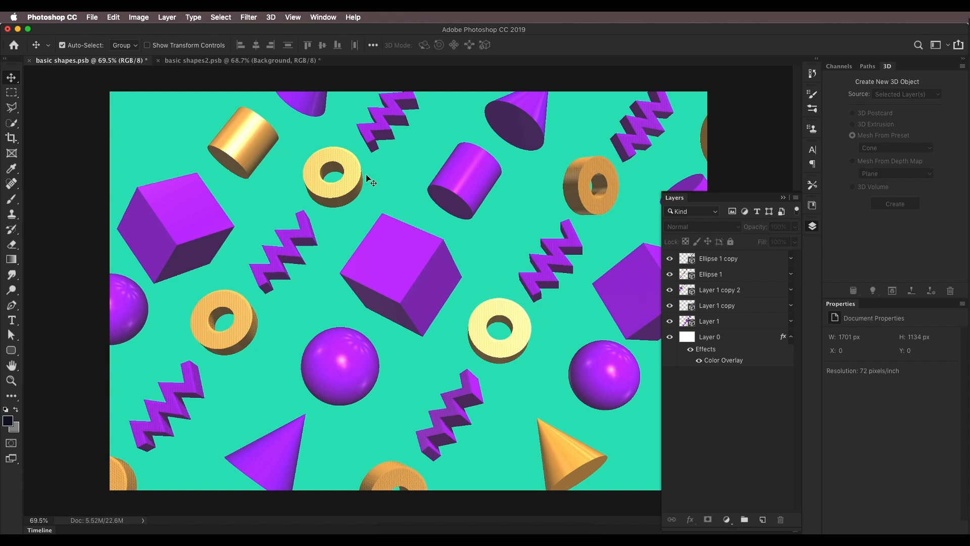
Step: Create a new landscape document of 600 x 400 mm at 72 pixels/inch
click(92, 18)
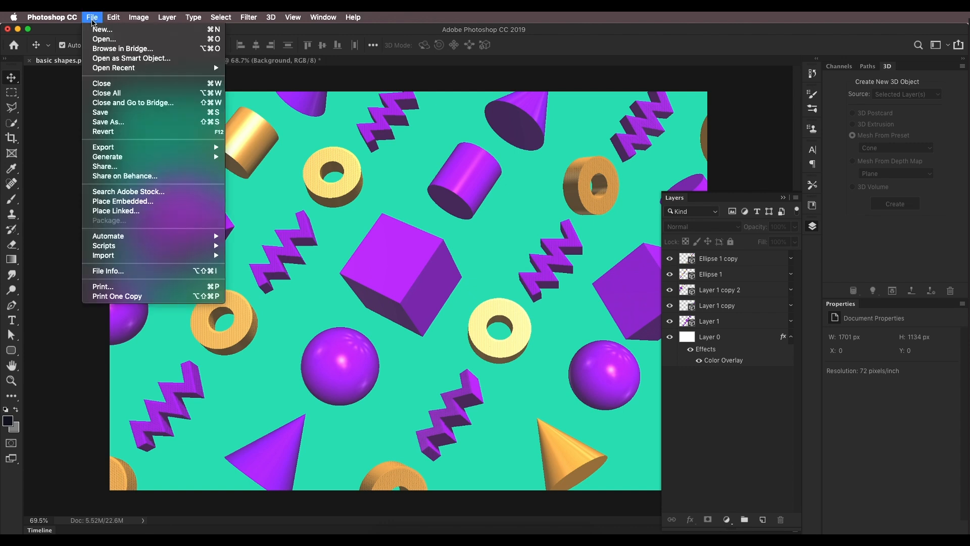
click(98, 29)
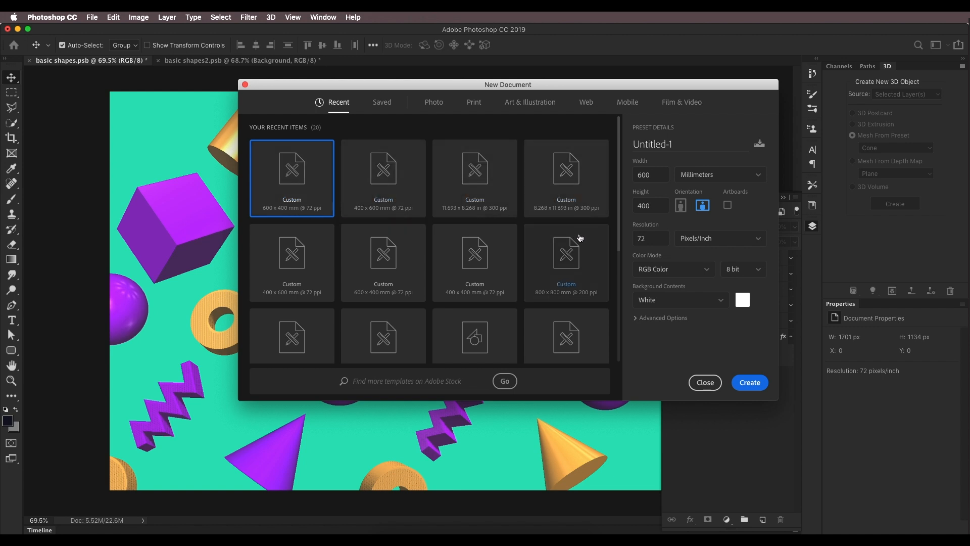
click(645, 238)
click(707, 210)
click(749, 382)
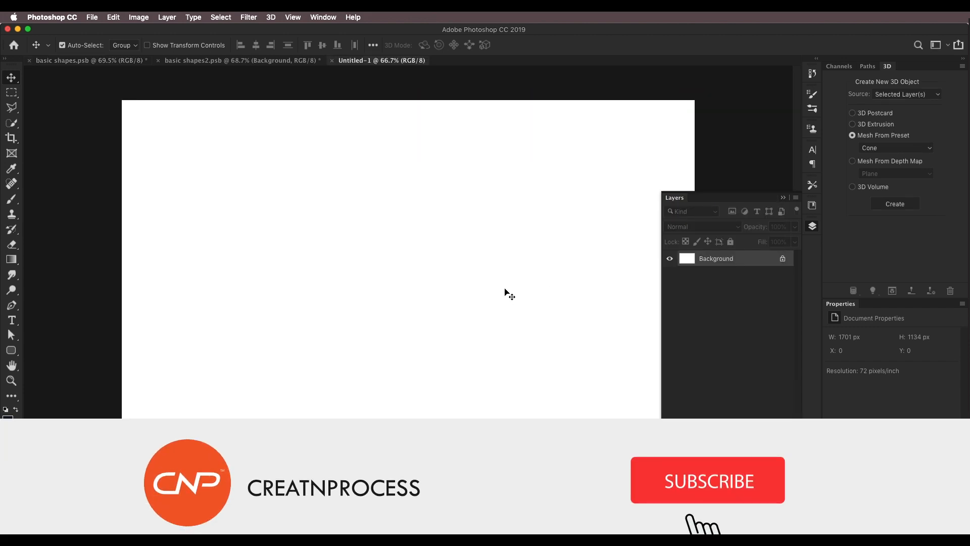
Step: Unlock the background into Layer 0 and give it a Color Overlay of #2ce1b9
double_click(753, 261)
click(582, 245)
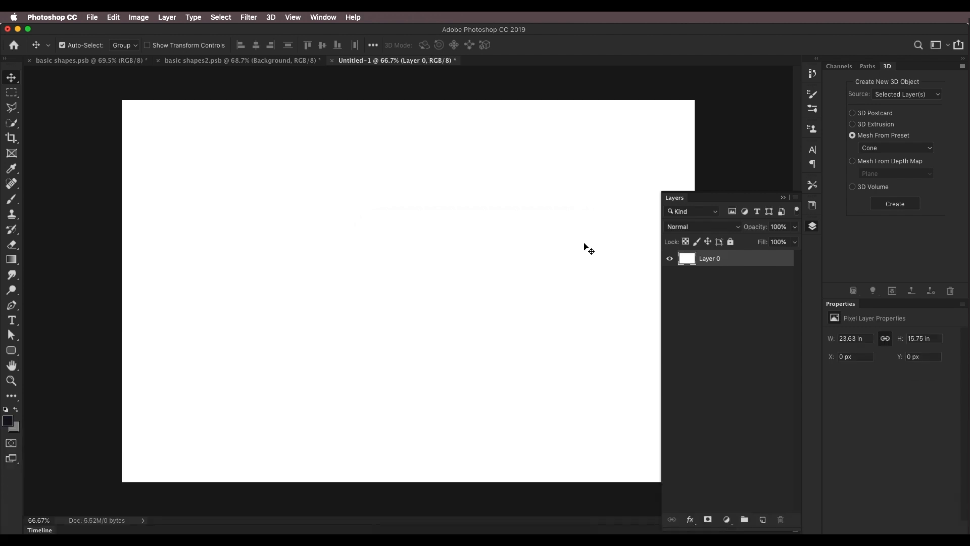
double_click(769, 268)
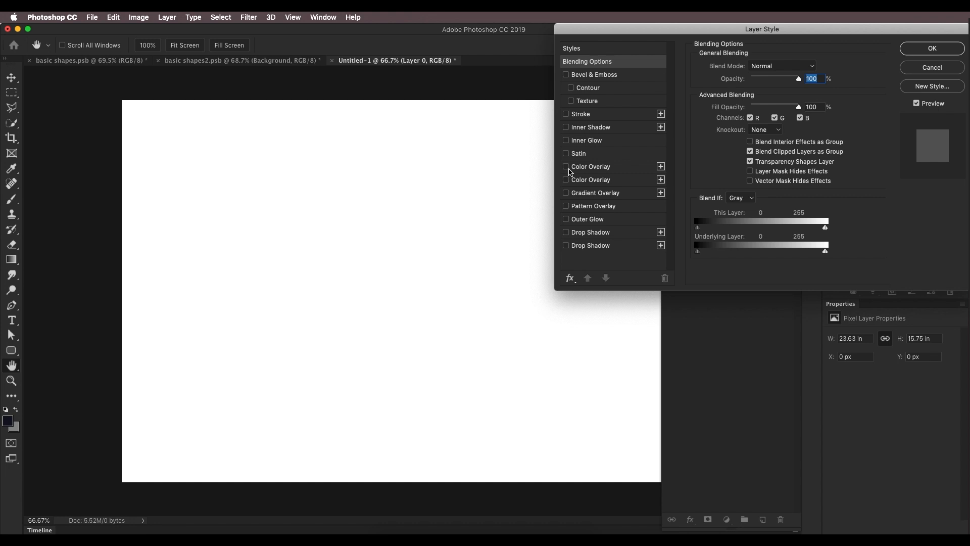
click(567, 167)
click(584, 172)
click(811, 66)
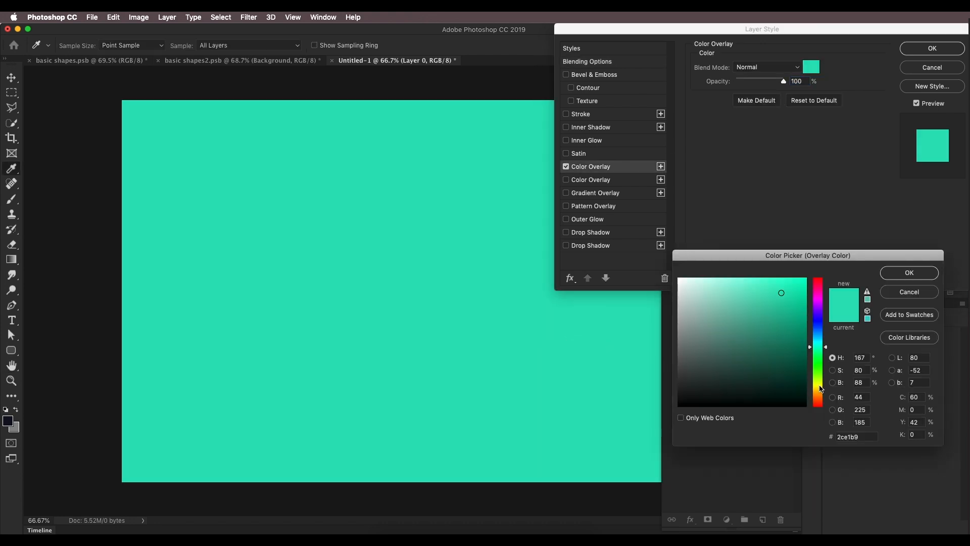
double_click(855, 435)
click(896, 271)
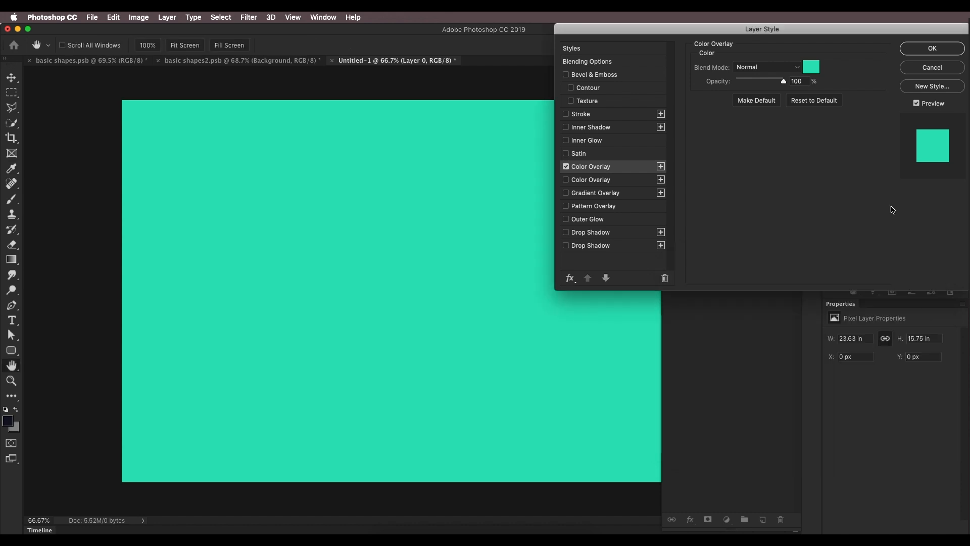
click(925, 50)
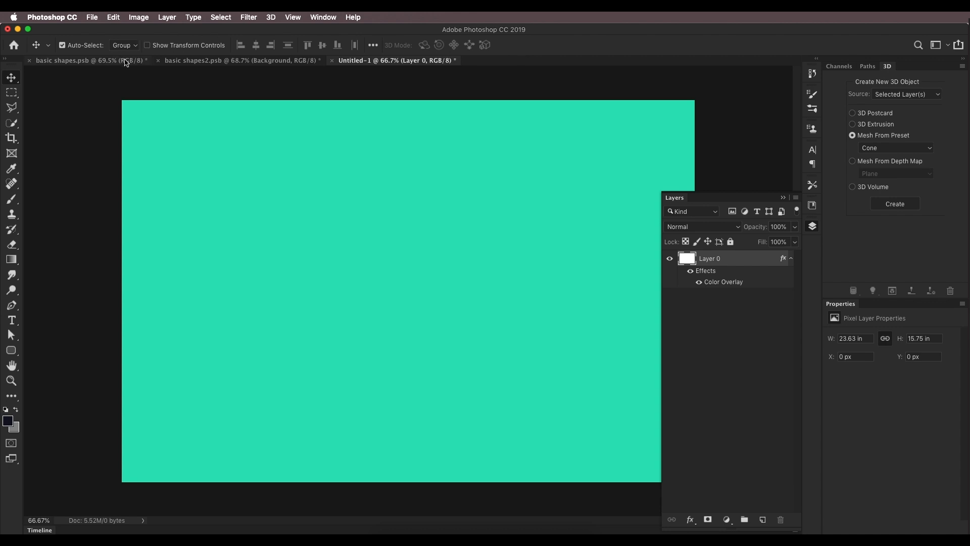
Step: Compare against the reference shapes document and review the 3D mesh preset options
click(126, 61)
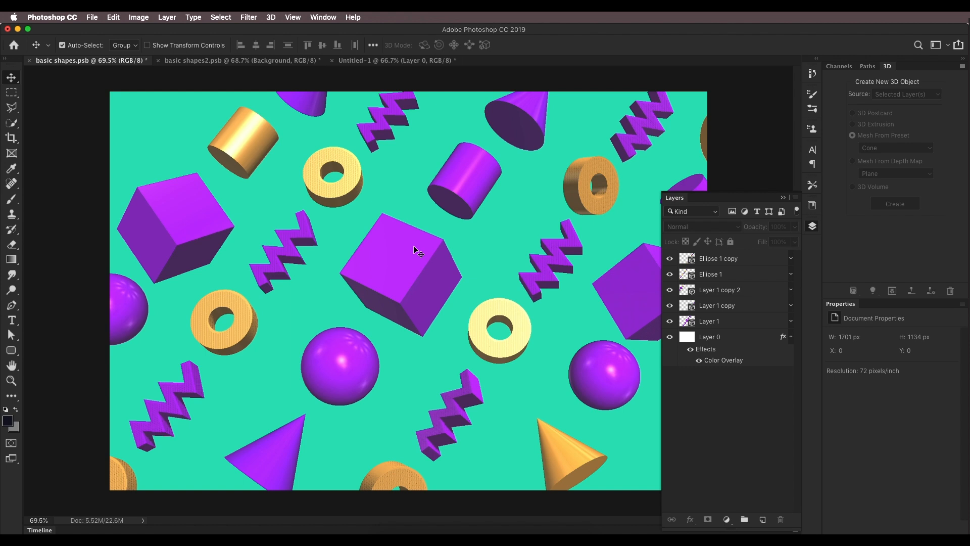
click(418, 61)
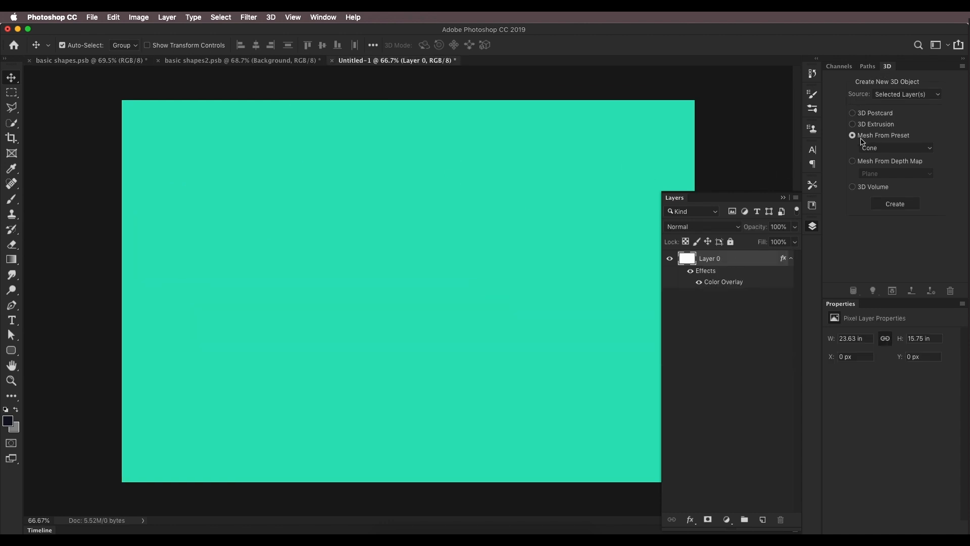
click(875, 125)
click(859, 137)
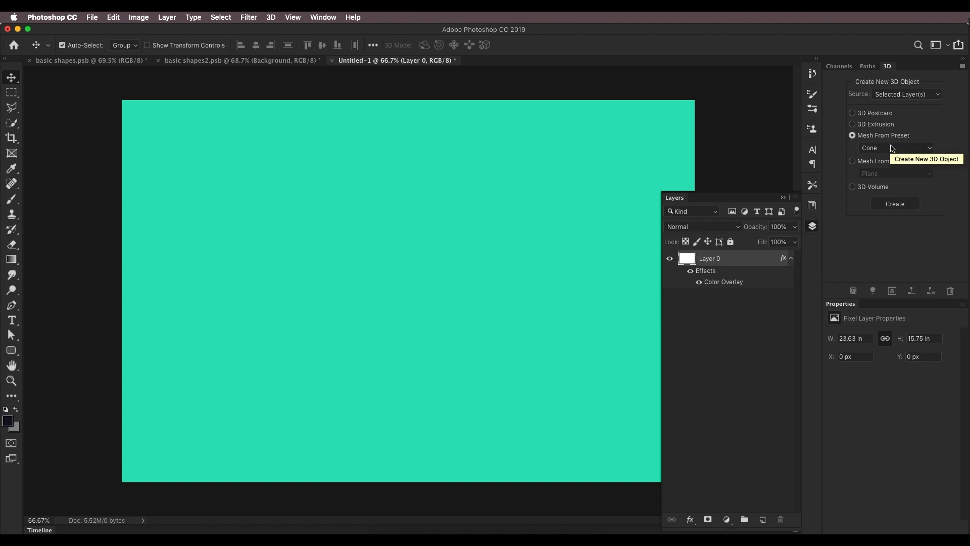
click(892, 149)
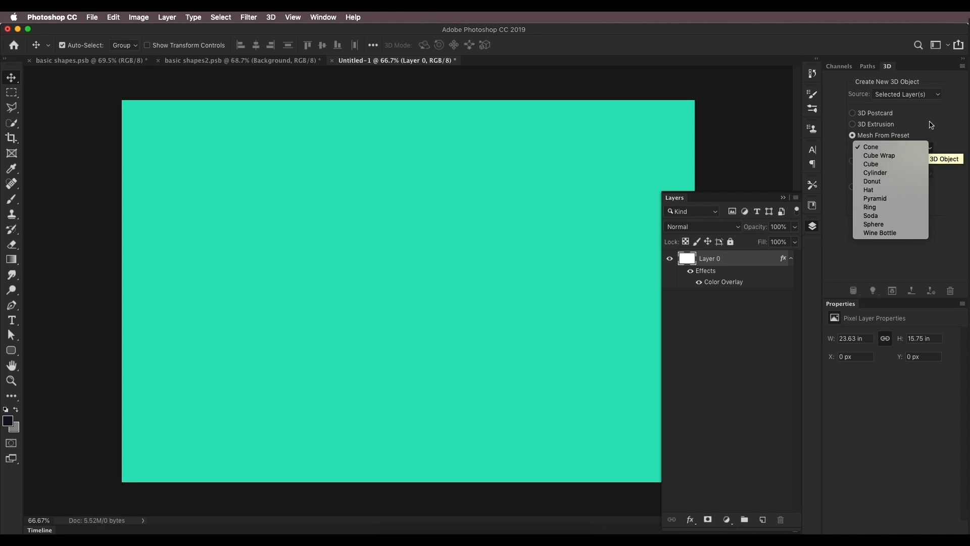
click(904, 147)
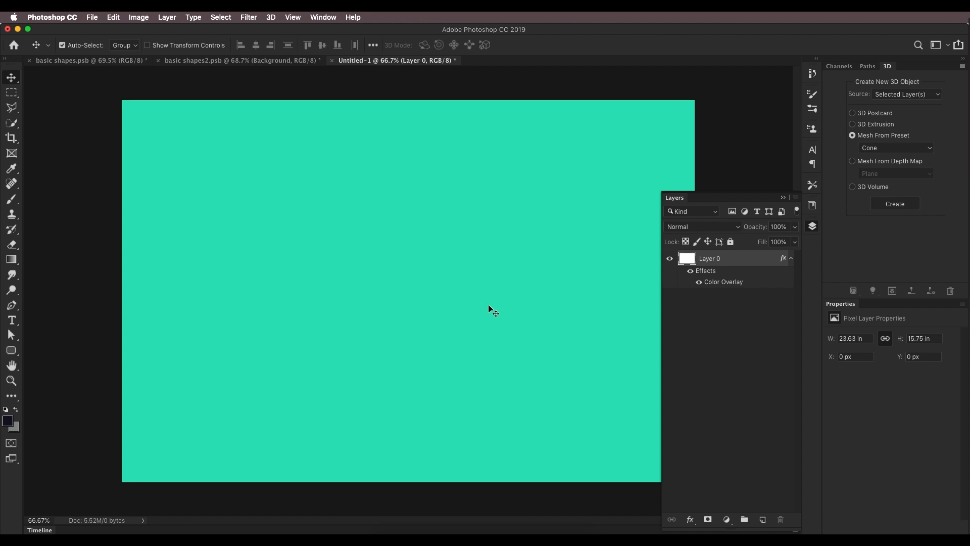
Step: Add a new layer and create a Sphere mesh from preset on it
click(762, 521)
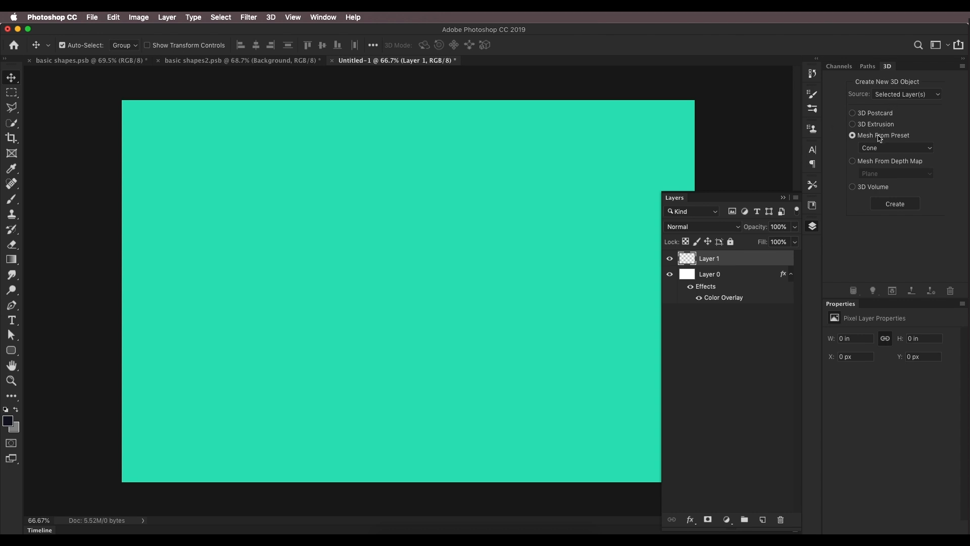
click(882, 147)
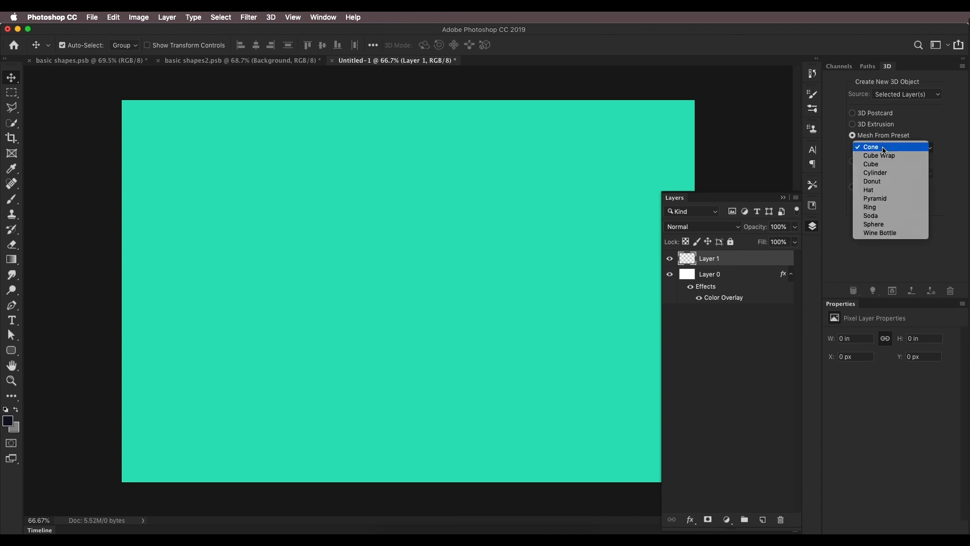
click(873, 225)
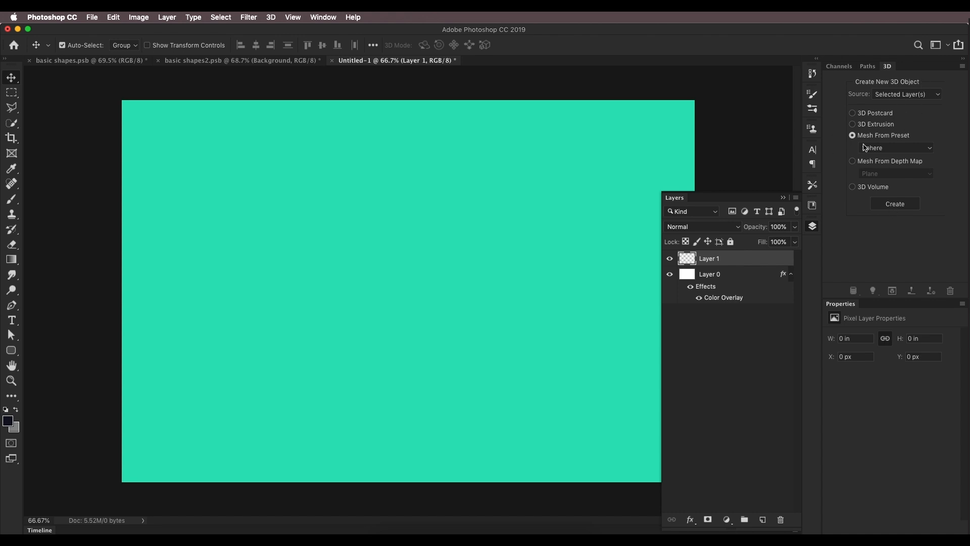
click(322, 17)
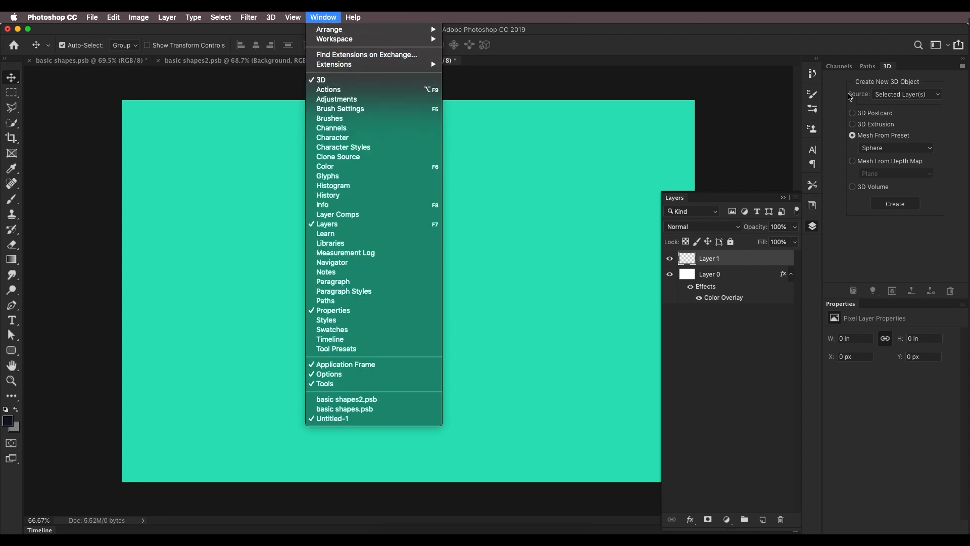
click(895, 205)
click(895, 204)
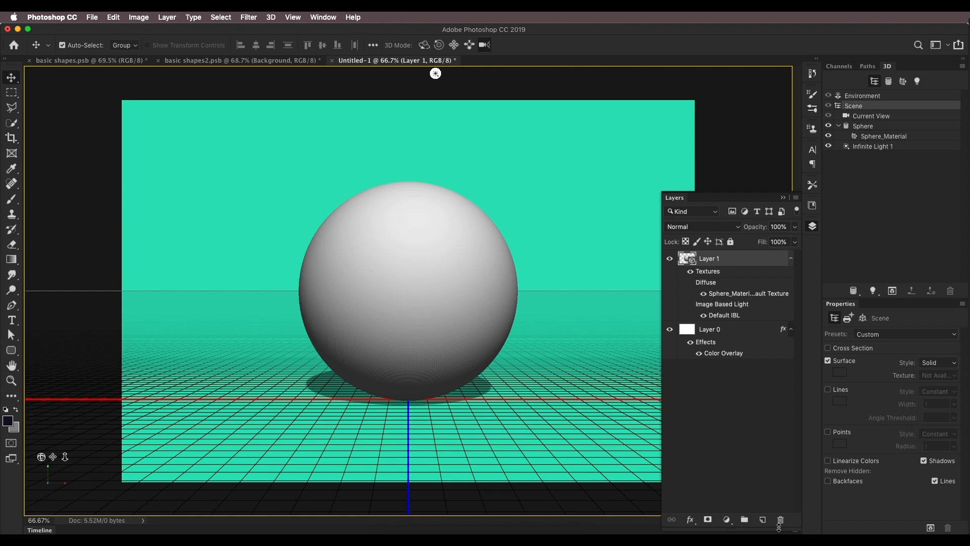
Step: Add another new layer and create a Cube mesh from preset on it
click(763, 520)
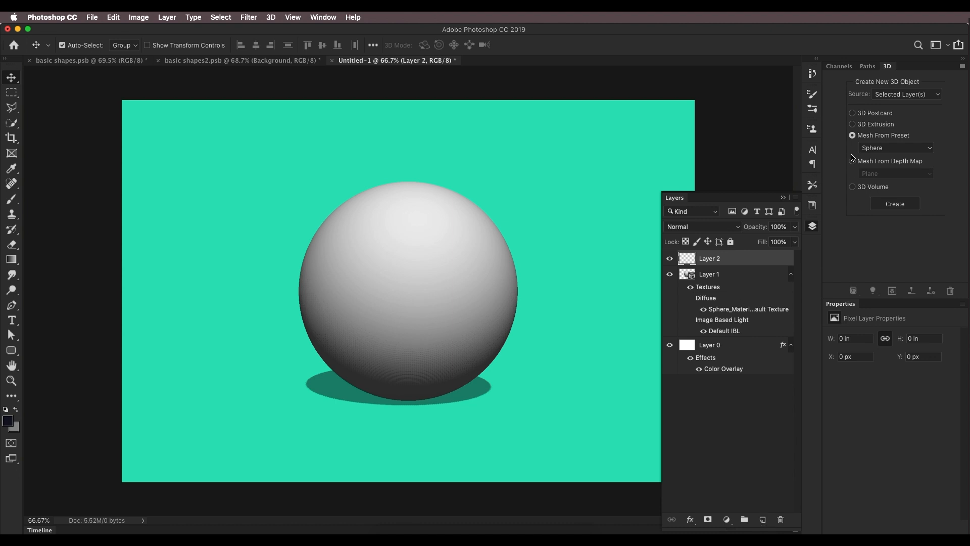
click(877, 152)
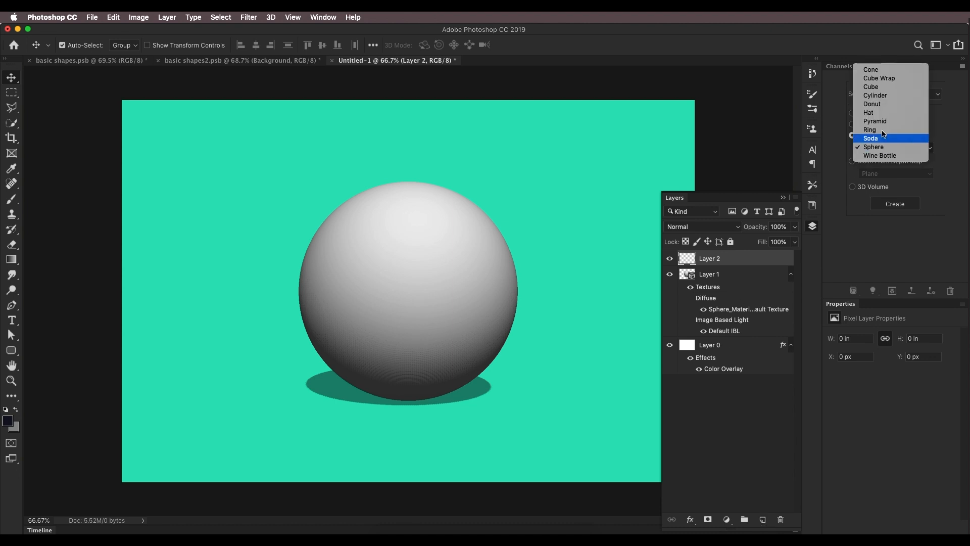
click(882, 87)
click(895, 204)
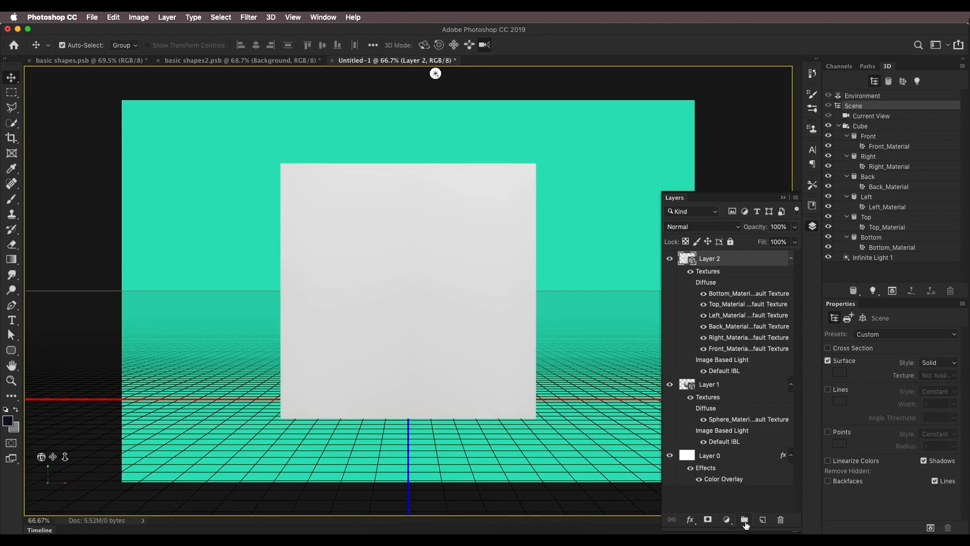
Step: Add a new layer and create a Cylinder mesh from preset on it
click(765, 520)
click(890, 152)
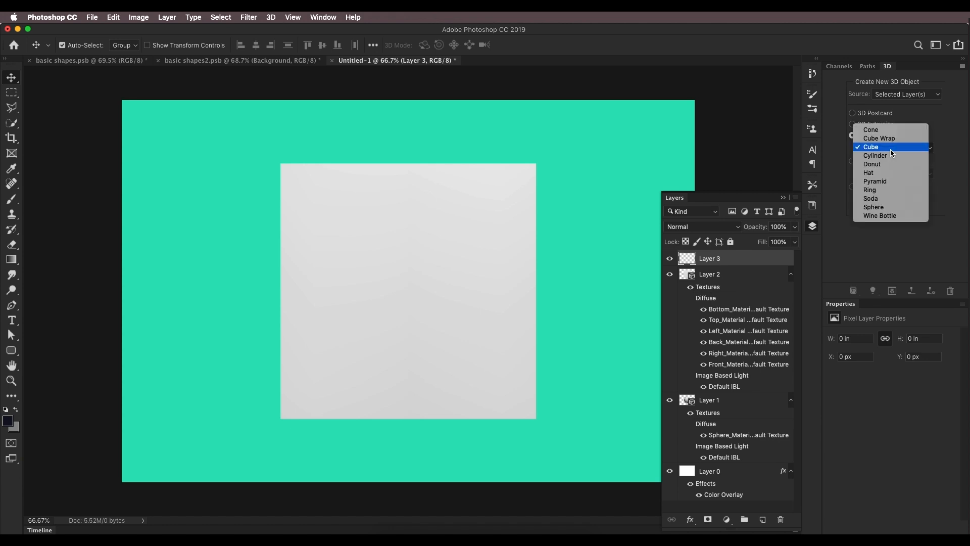
click(889, 155)
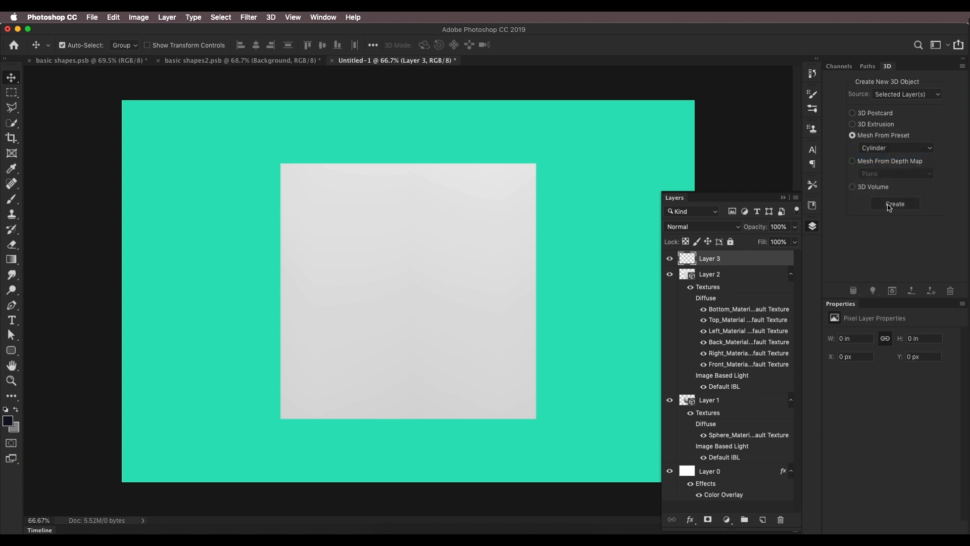
click(887, 205)
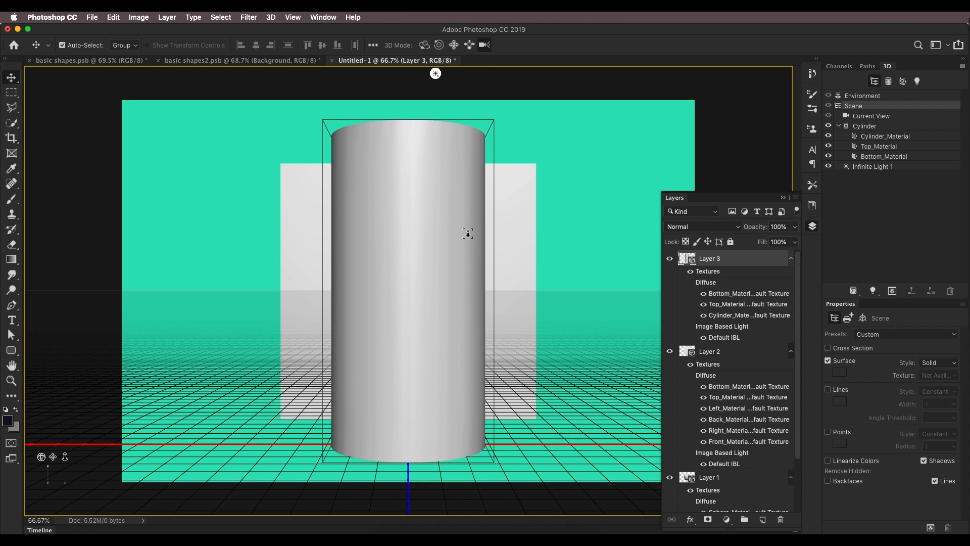
Step: Scale the cylinder uniformly, then shorten it along its Y axis
click(430, 243)
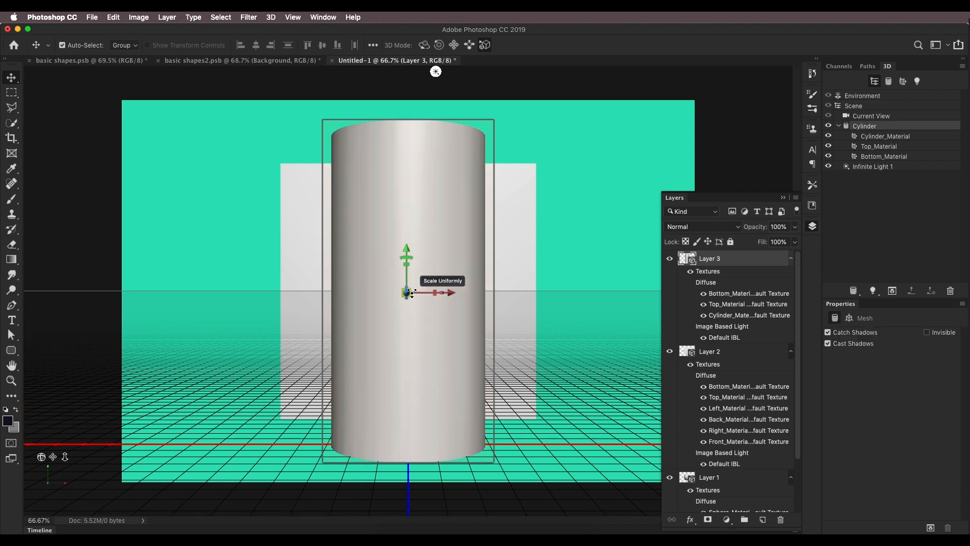
drag(412, 293, 468, 213)
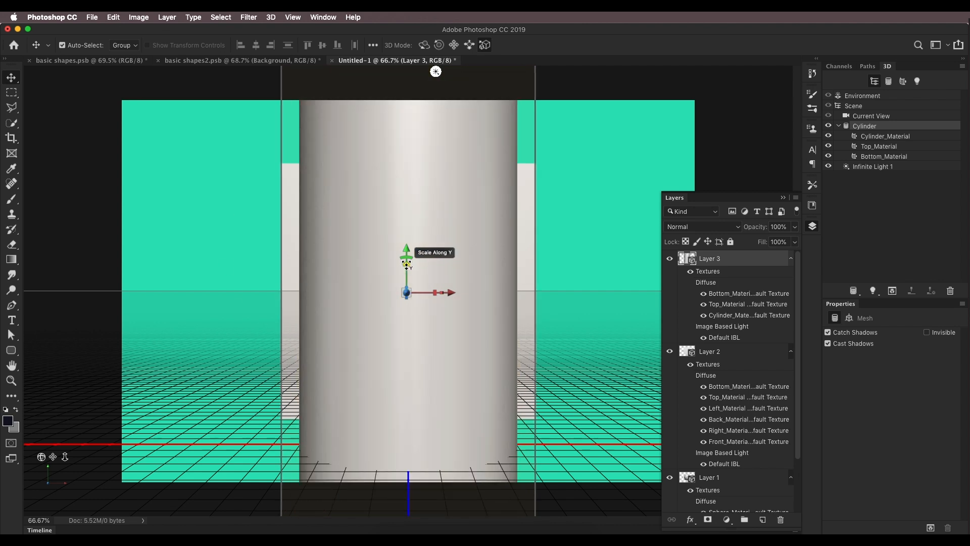
drag(407, 263, 409, 368)
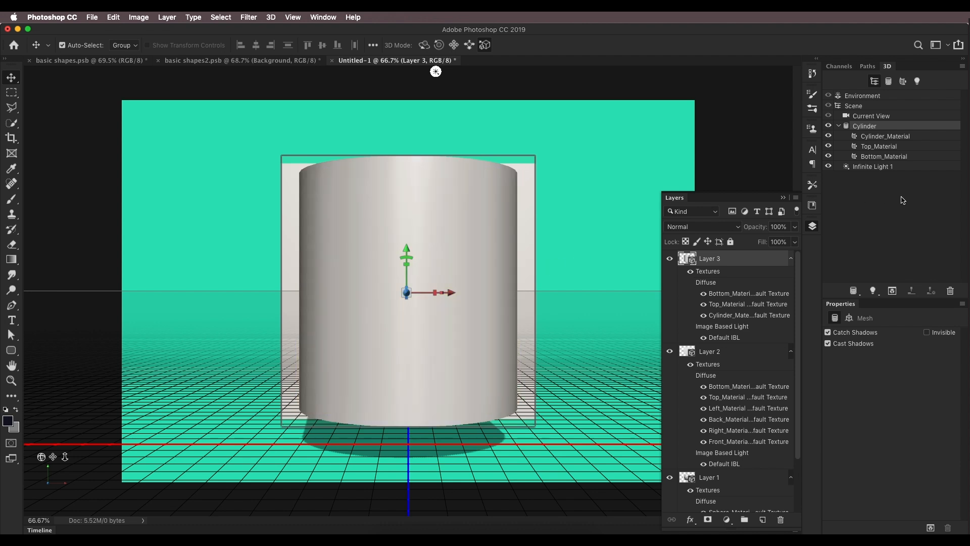
Step: Add a new layer and create a Cone mesh from preset on it
click(762, 521)
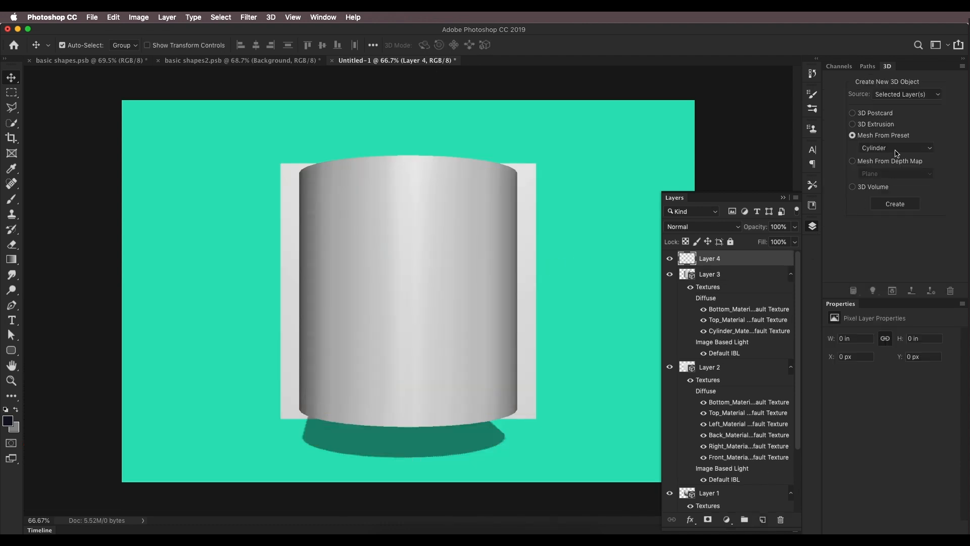
click(896, 149)
click(890, 122)
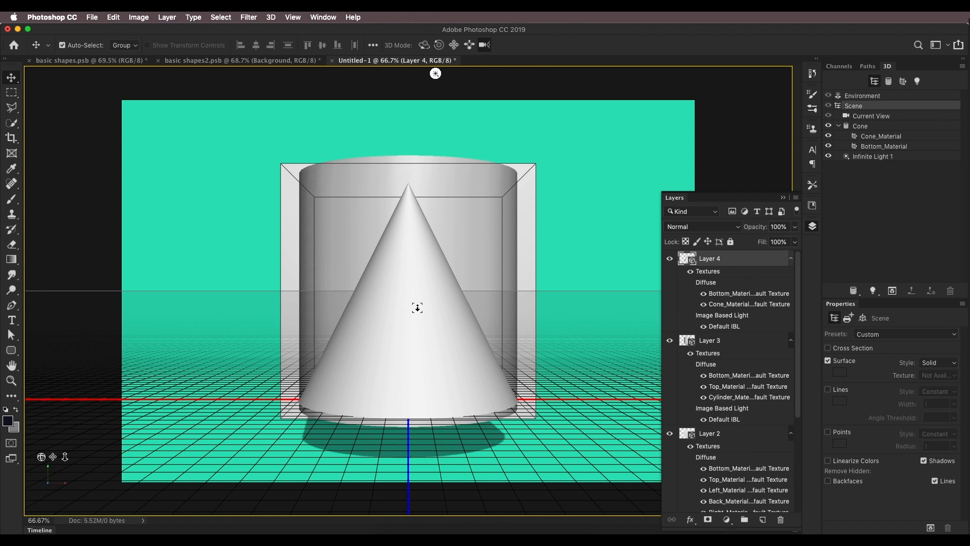
Step: Review the stacked 3D shape layers in the Layers panel
scroll(793, 459, down, 5)
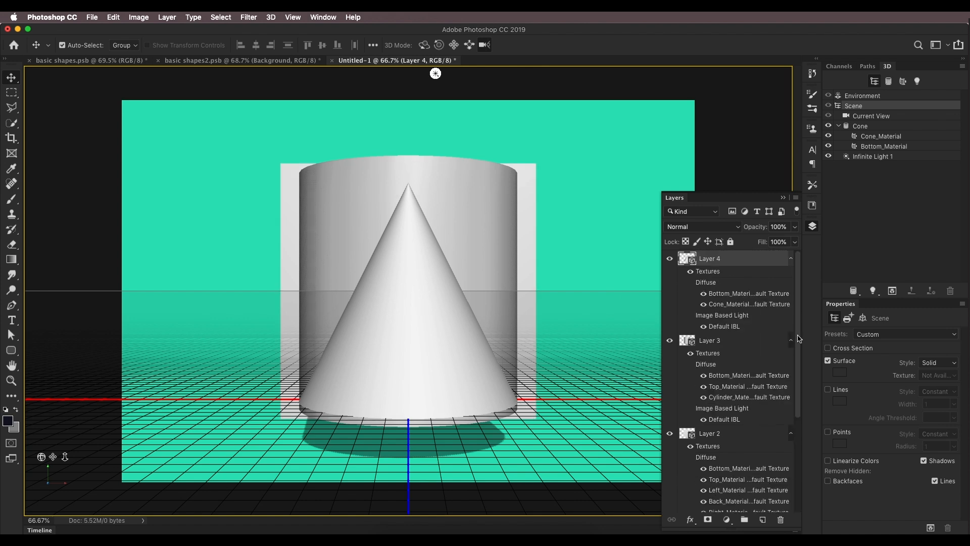
scroll(793, 455, up, 5)
mouse_move(41, 457)
mouse_down()
mouse_move(46, 449)
mouse_move(28, 469)
mouse_move(53, 472)
mouse_move(41, 474)
mouse_up()
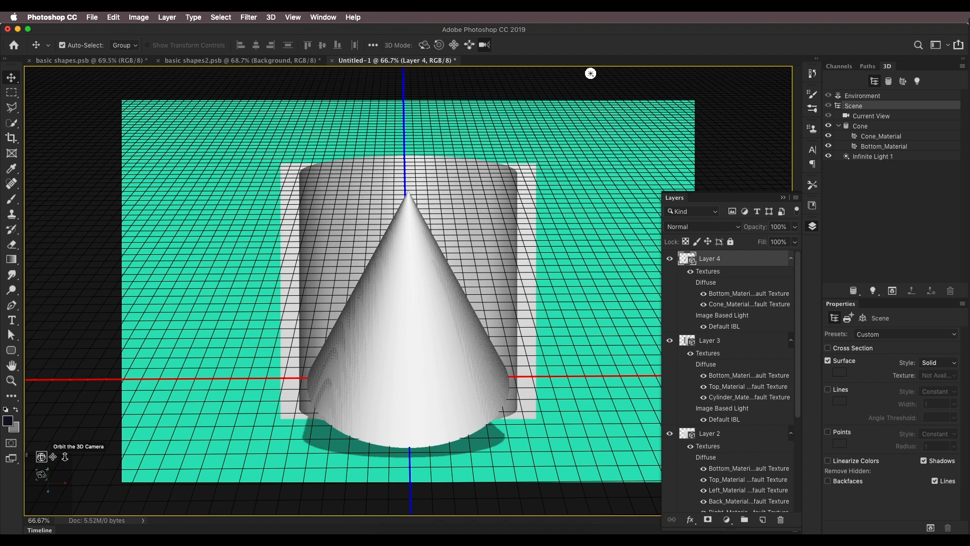
scroll(758, 324, down, 5)
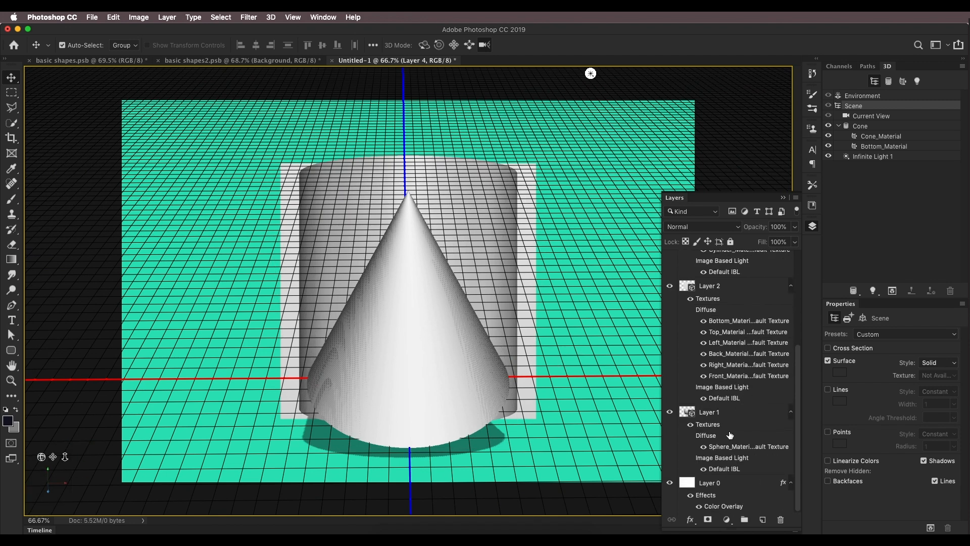
shift+click(732, 416)
scroll(743, 399, up, 5)
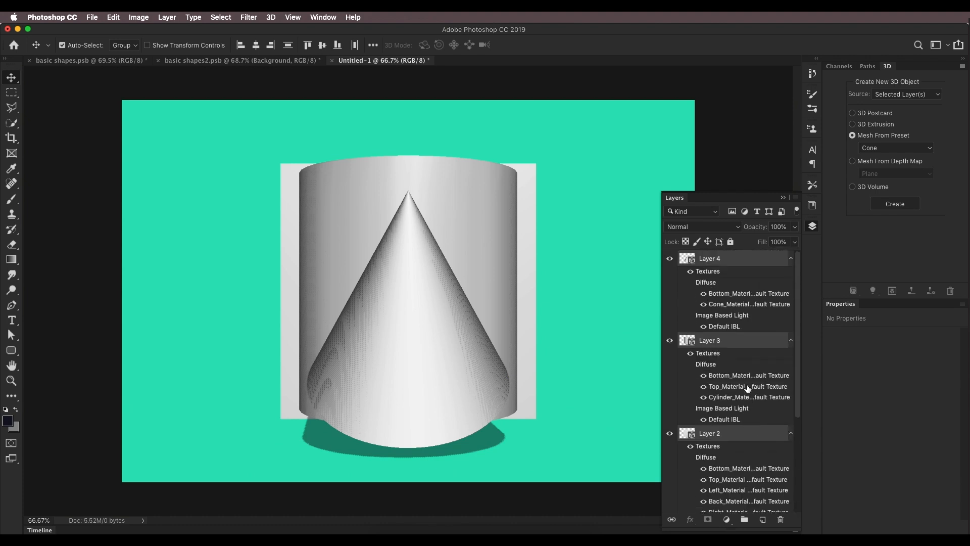
scroll(741, 353, down, 5)
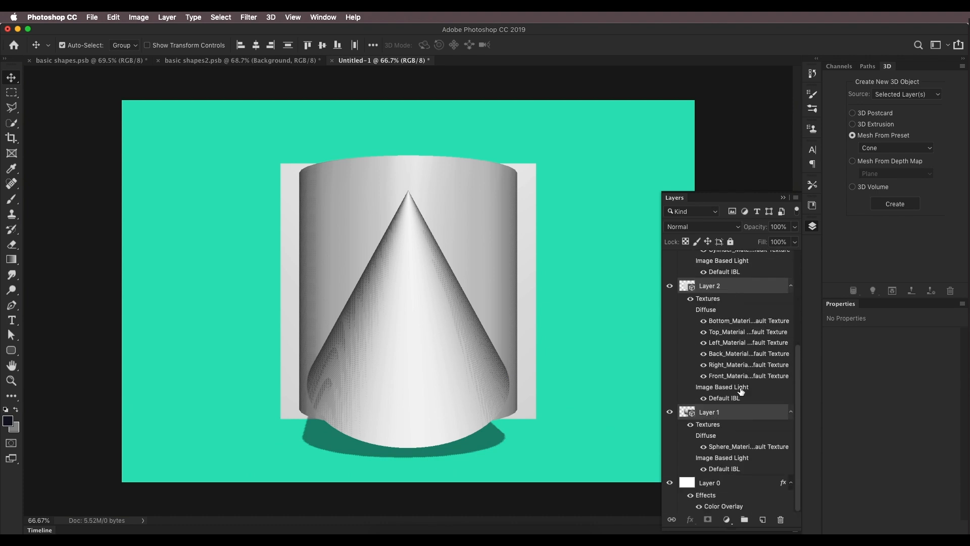
Step: Merge the separate 3D shape layers into a single 3D scene
click(271, 18)
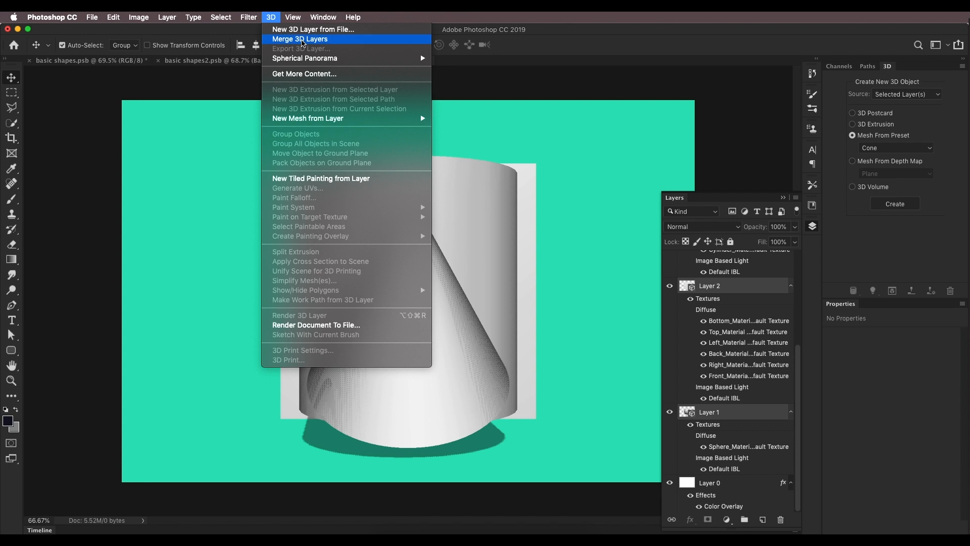
click(303, 40)
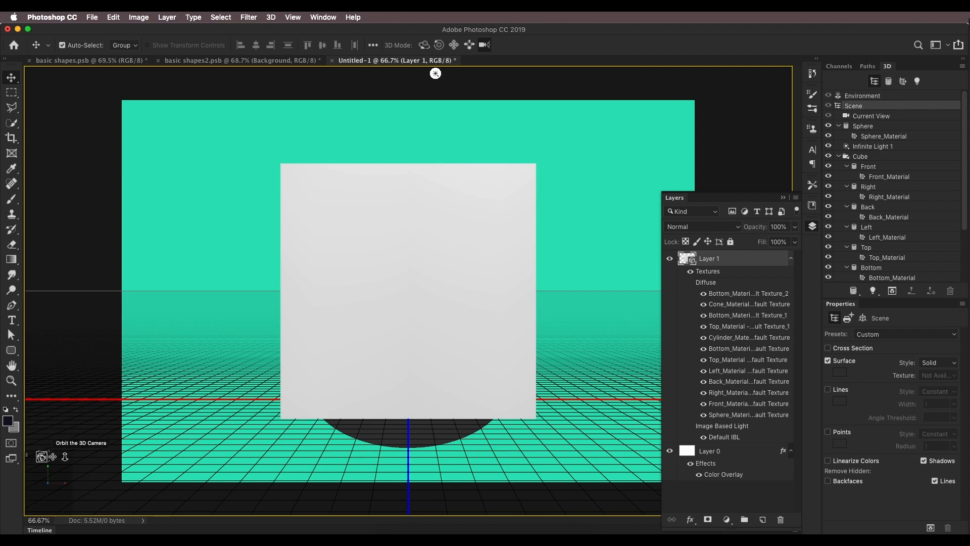
mouse_move(43, 456)
mouse_down()
mouse_move(53, 448)
mouse_move(64, 461)
mouse_move(45, 472)
mouse_up()
mouse_move(785, 110)
mouse_down()
mouse_move(30, 172)
mouse_move(31, 420)
mouse_move(32, 286)
mouse_move(493, 73)
mouse_move(785, 170)
mouse_up()
drag(65, 457, 193, 95)
Step: Compare with the reference image, then select the cube and move it straight up above the sphere
click(136, 61)
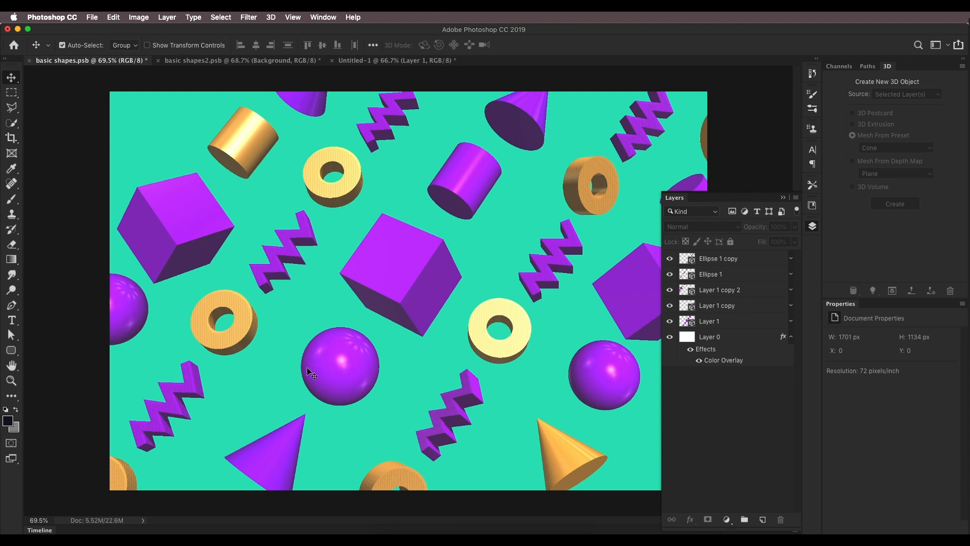
click(426, 62)
scroll(525, 351, down, 10)
scroll(523, 351, up, 10)
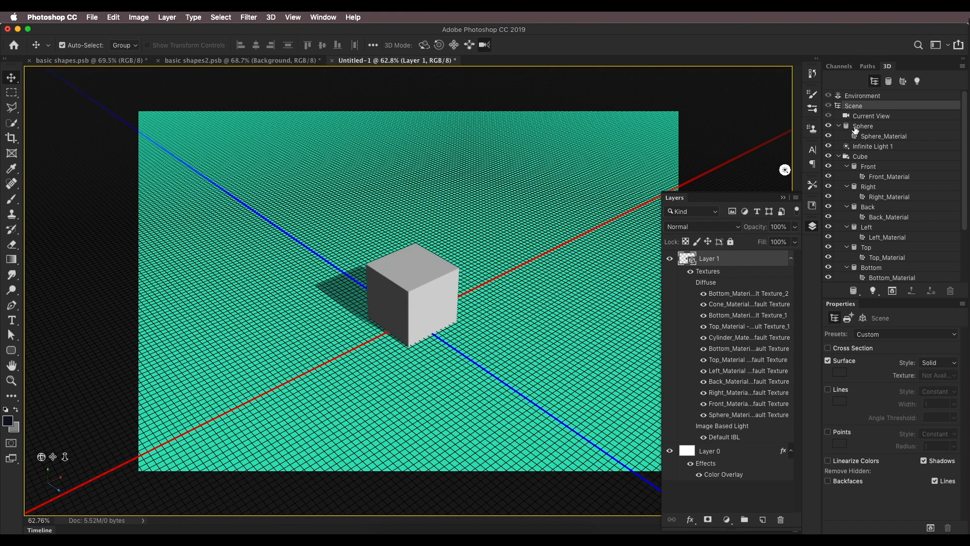
click(852, 158)
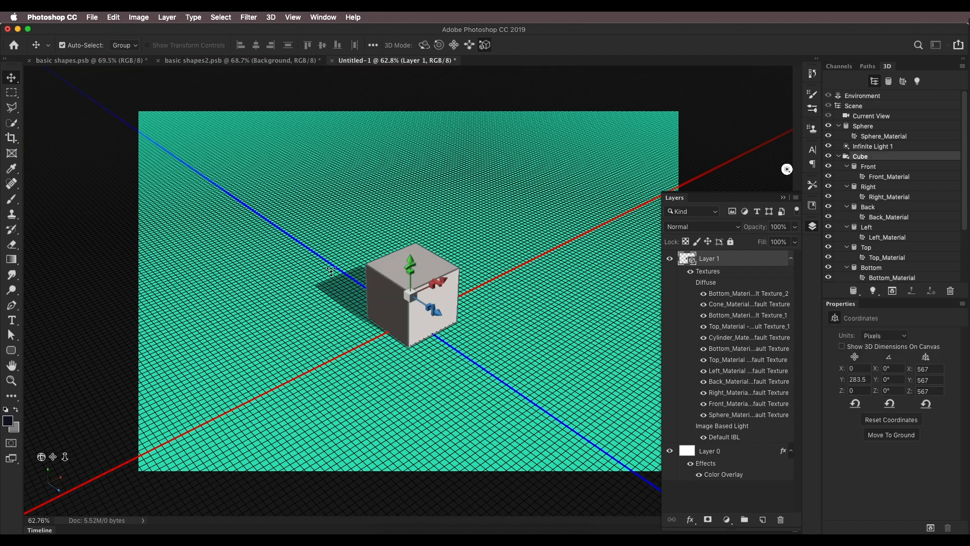
drag(410, 258, 414, 182)
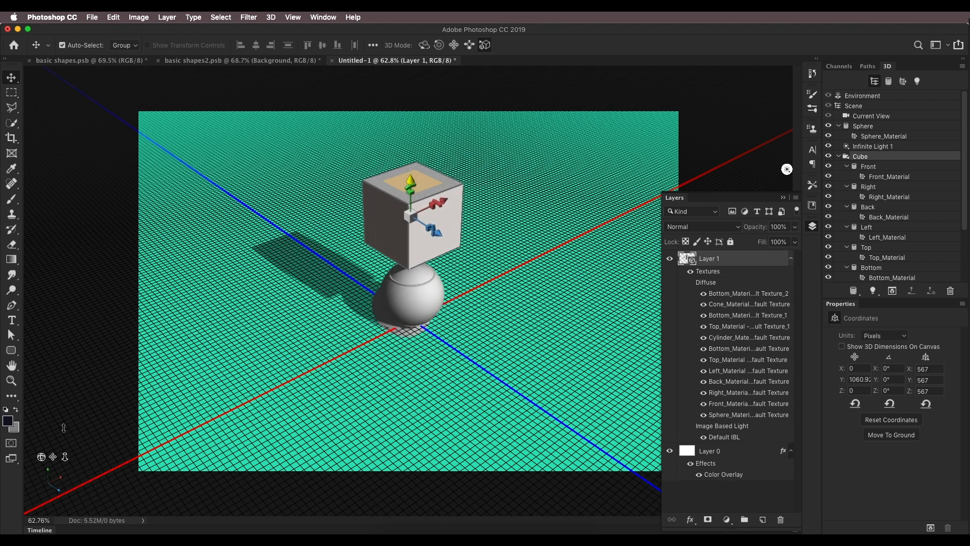
Step: Select the cylinder in the scene and move it up so it sits above the cube
drag(41, 456, 136, 253)
drag(408, 193, 408, 191)
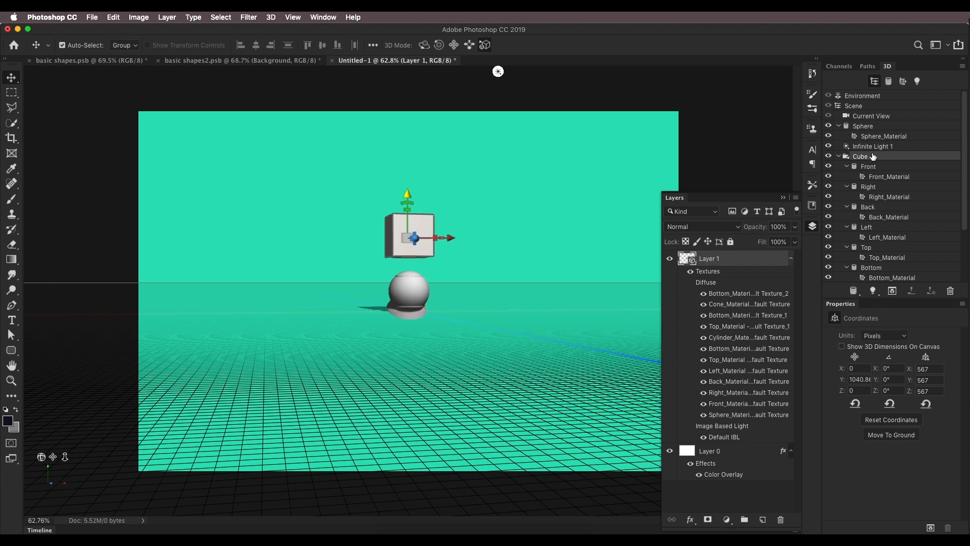
scroll(879, 160, down, 5)
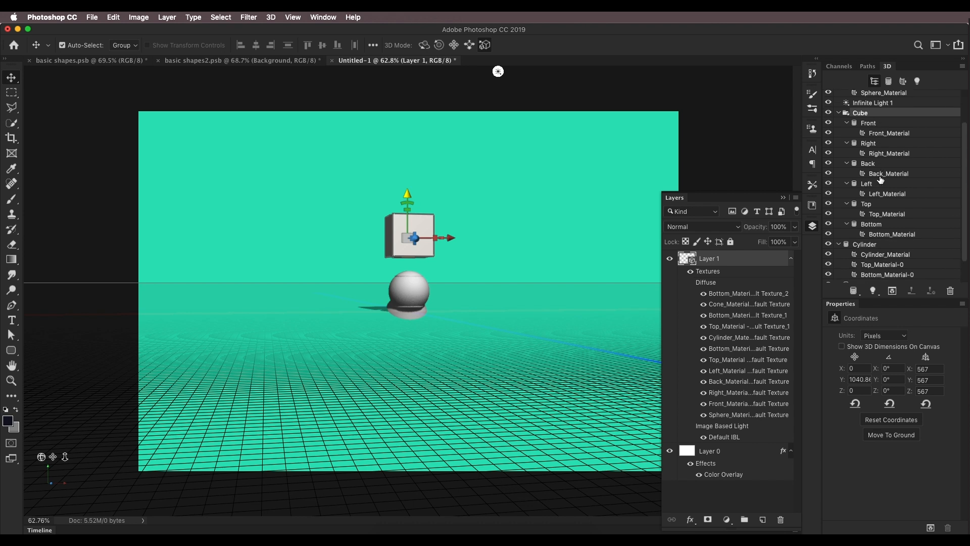
click(876, 221)
drag(407, 247, 409, 142)
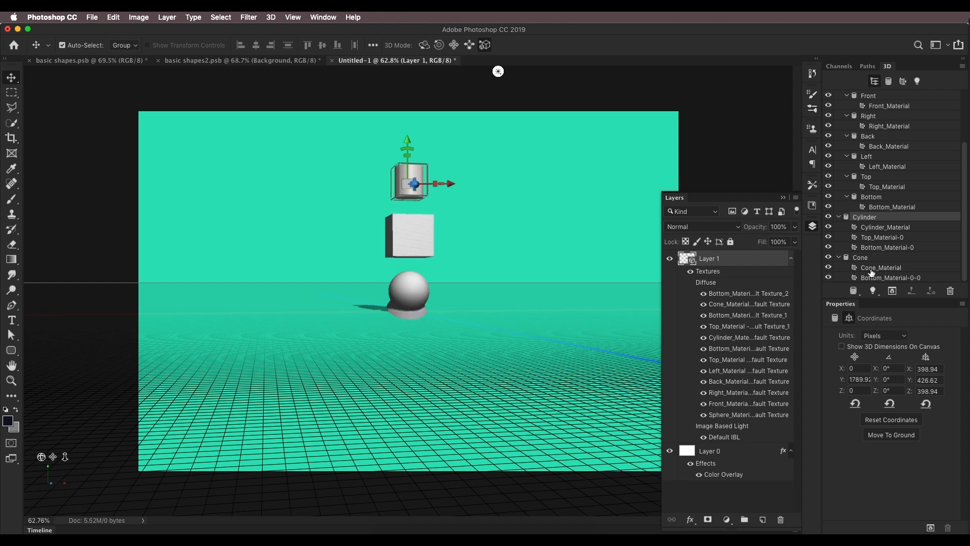
Step: Select the cone and set its X, Y and Z rotation to 0°
scroll(955, 232, up, 3)
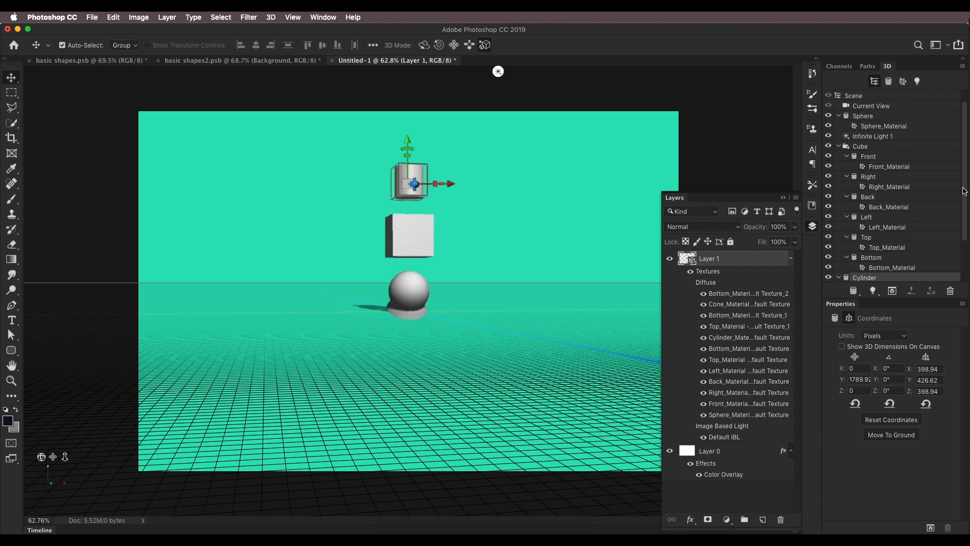
scroll(954, 231, down, 3)
click(862, 258)
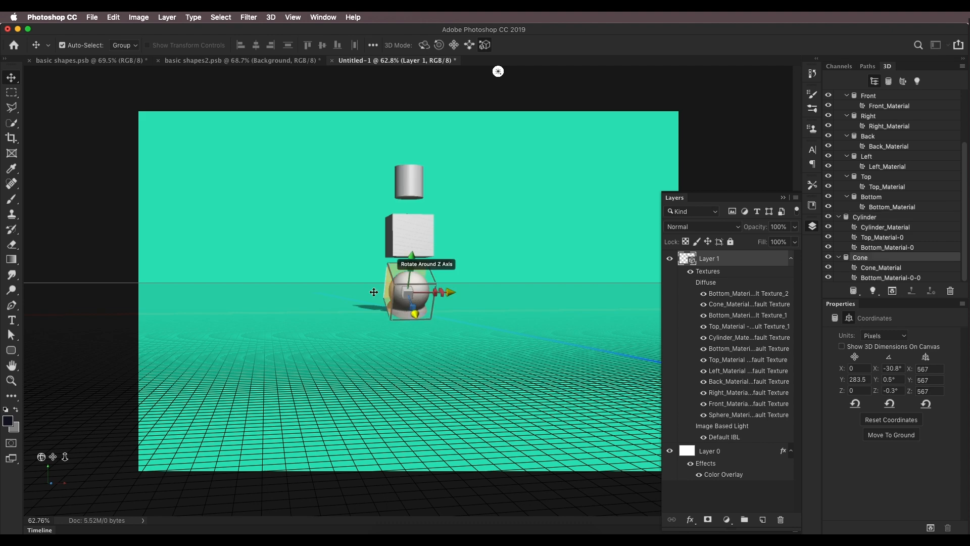
scroll(420, 302, down, 2)
scroll(420, 303, up, 3)
scroll(420, 302, up, 4)
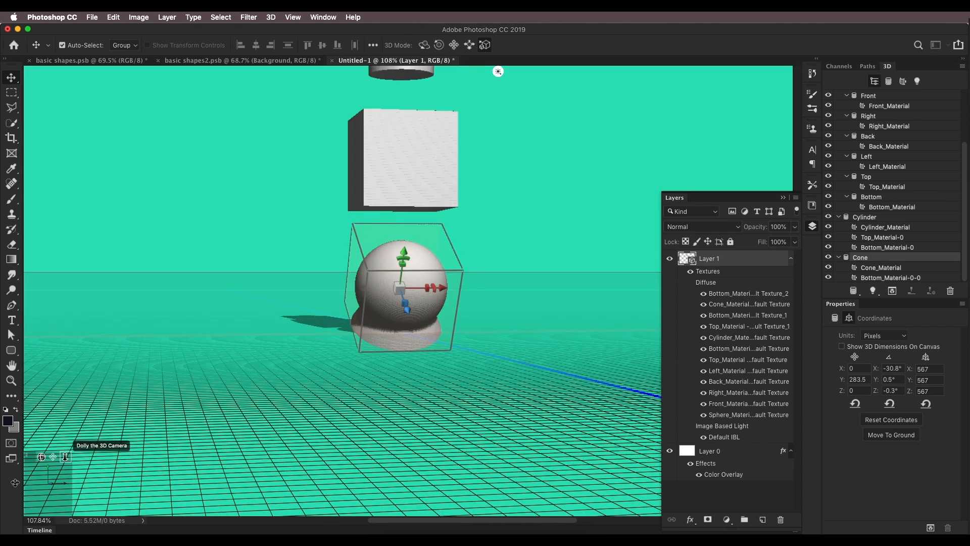
drag(63, 479, 63, 453)
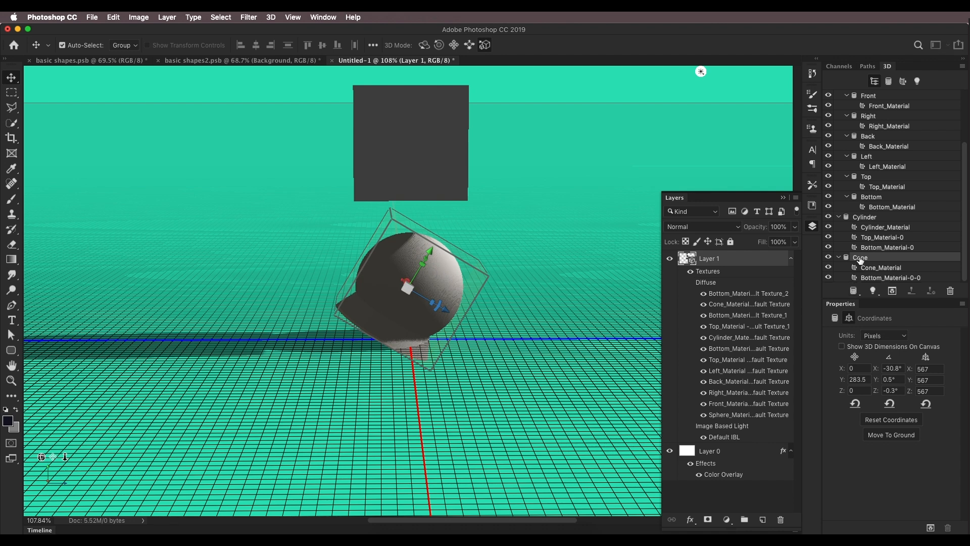
click(835, 318)
click(849, 318)
drag(901, 368, 875, 370)
text(0)
key(Tab)
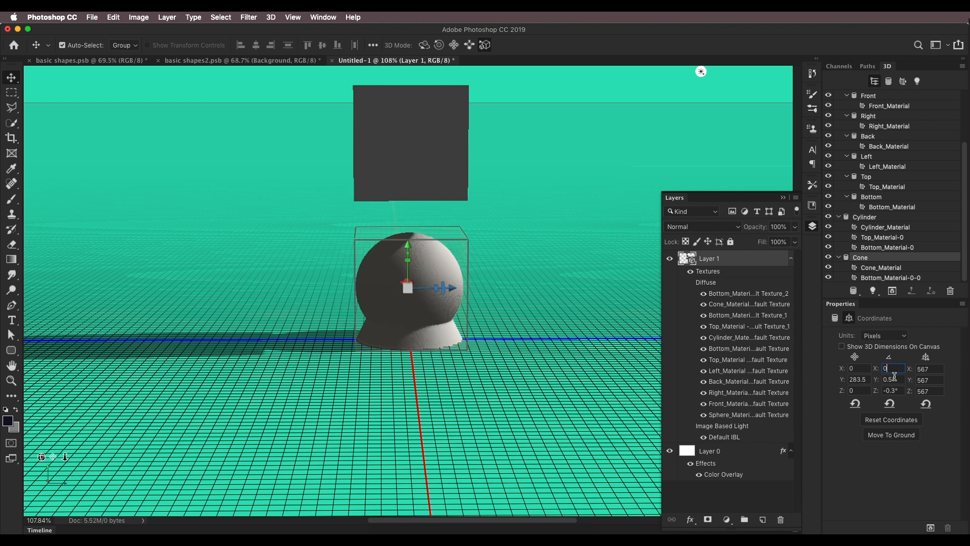
text(0)
key(Tab)
text(0)
key(Return)
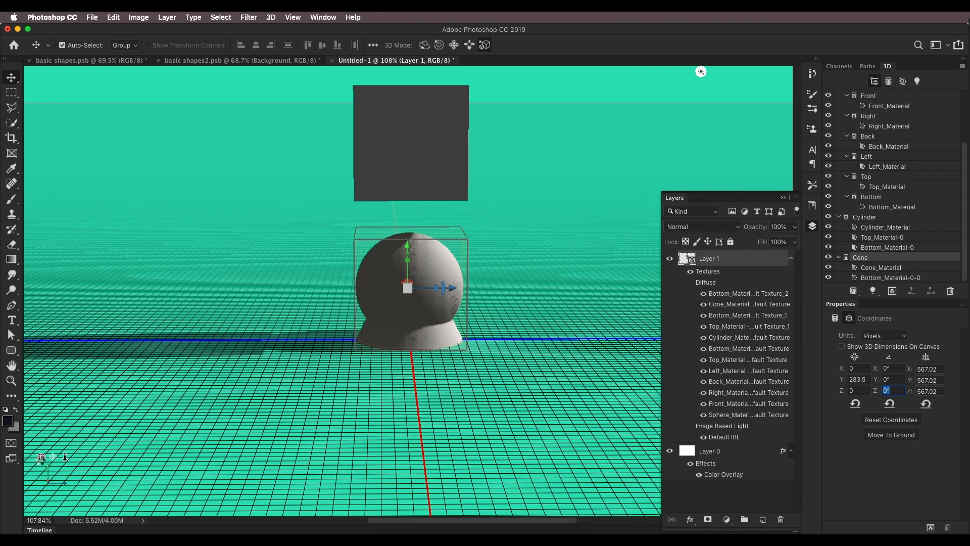
Step: Move the cone up to the top of the stack, above the cylinder
drag(41, 457, 41, 458)
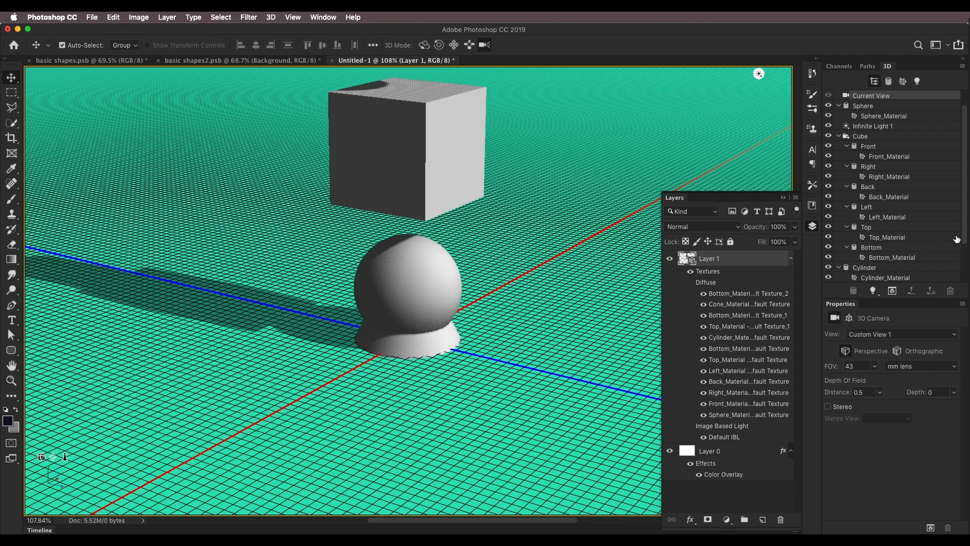
scroll(965, 237, down, 5)
scroll(467, 291, down, 10)
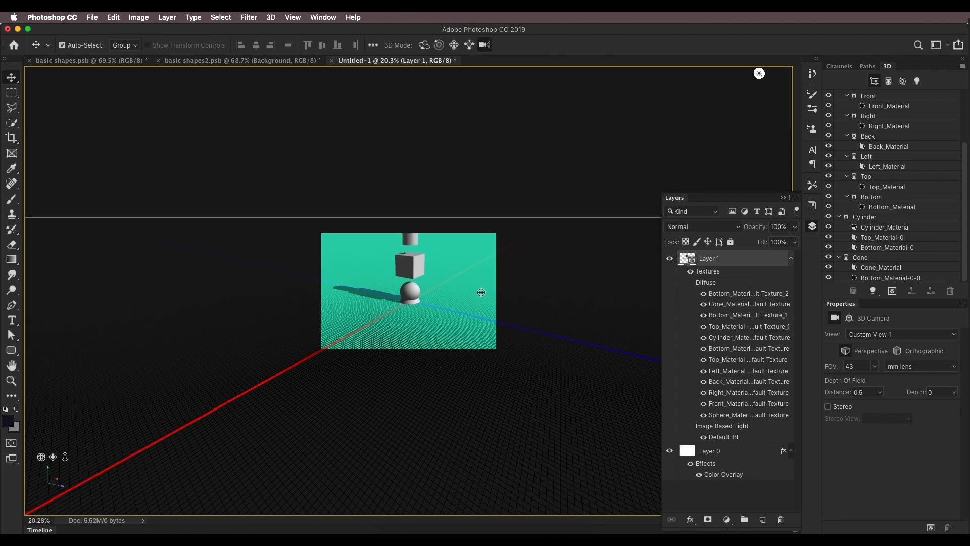
drag(65, 457, 365, 376)
scroll(364, 376, up, 6)
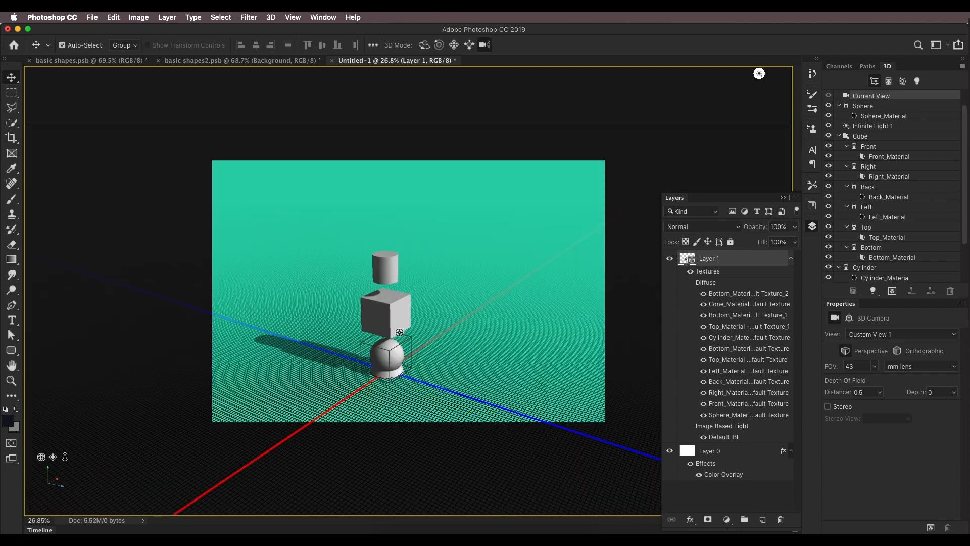
scroll(880, 267, down, 5)
click(865, 260)
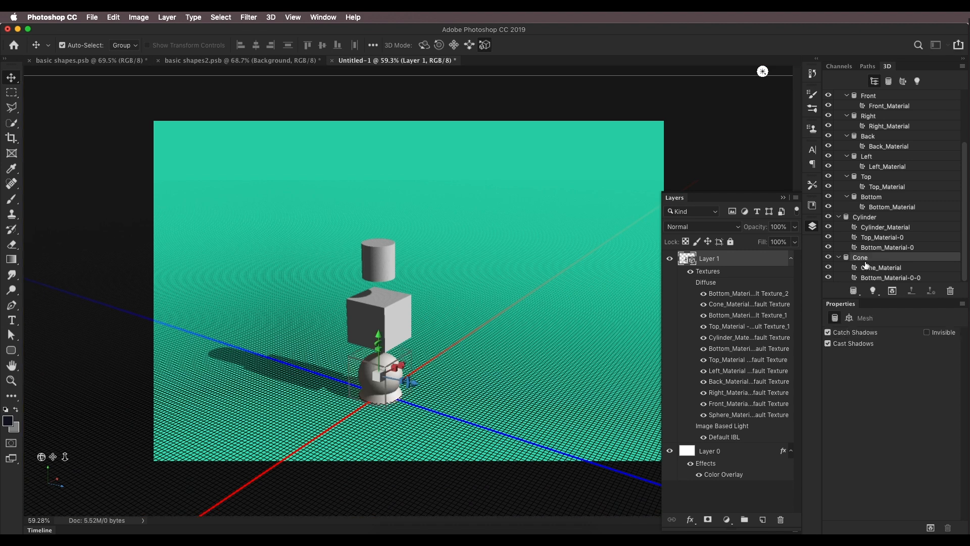
drag(377, 336, 383, 216)
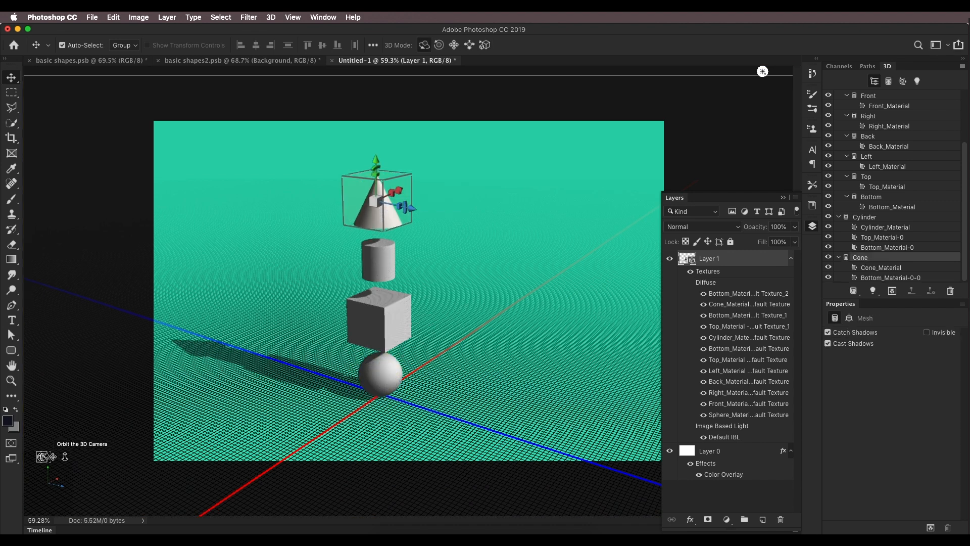
Step: Select all the shapes' materials and apply the blue glossy preset material to them
mouse_move(42, 452)
mouse_down()
mouse_move(30, 449)
mouse_move(64, 448)
mouse_move(11, 447)
mouse_up()
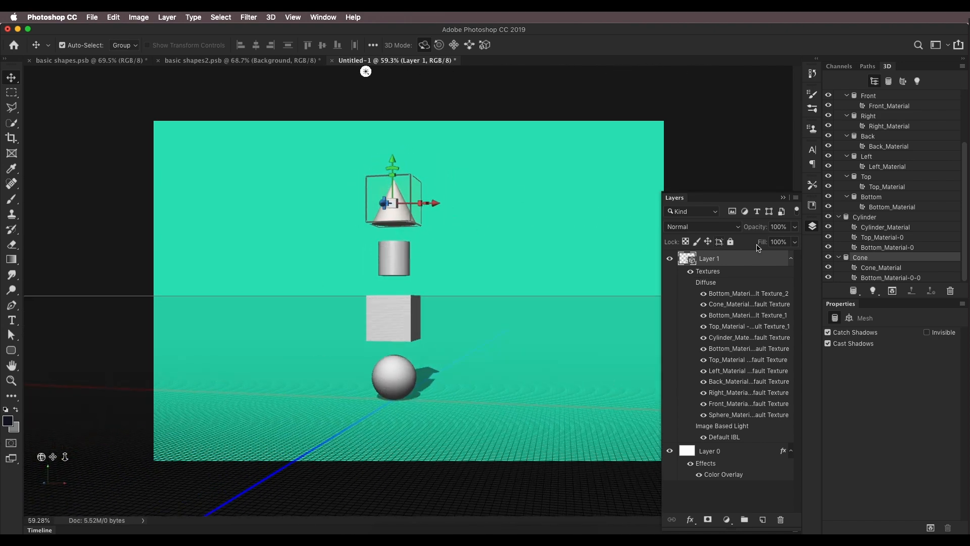
drag(965, 201, 968, 145)
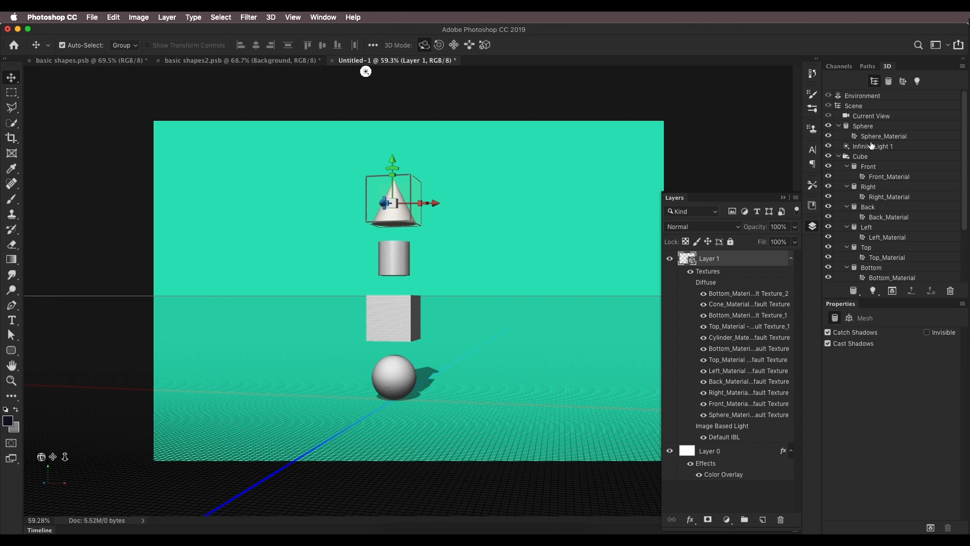
click(892, 138)
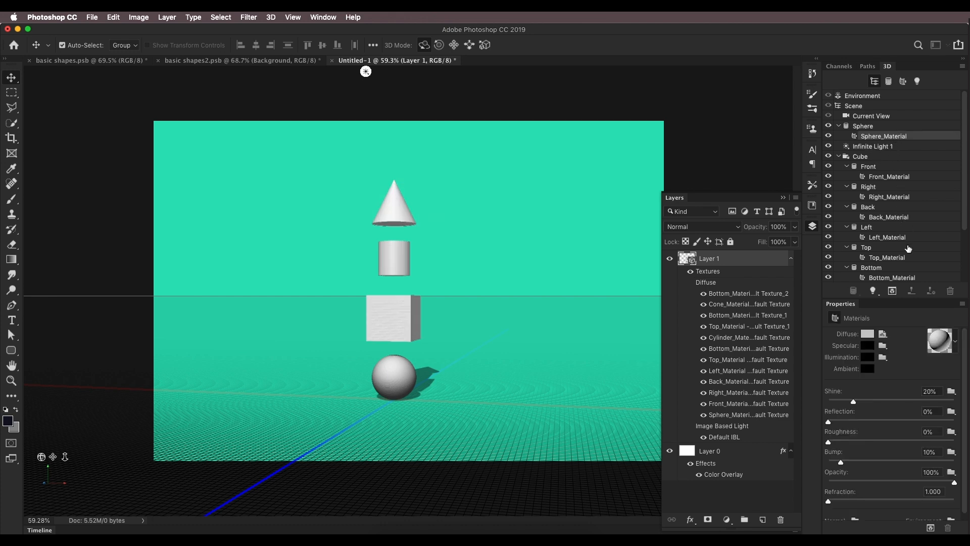
scroll(908, 247, down, 3)
shift+click(901, 280)
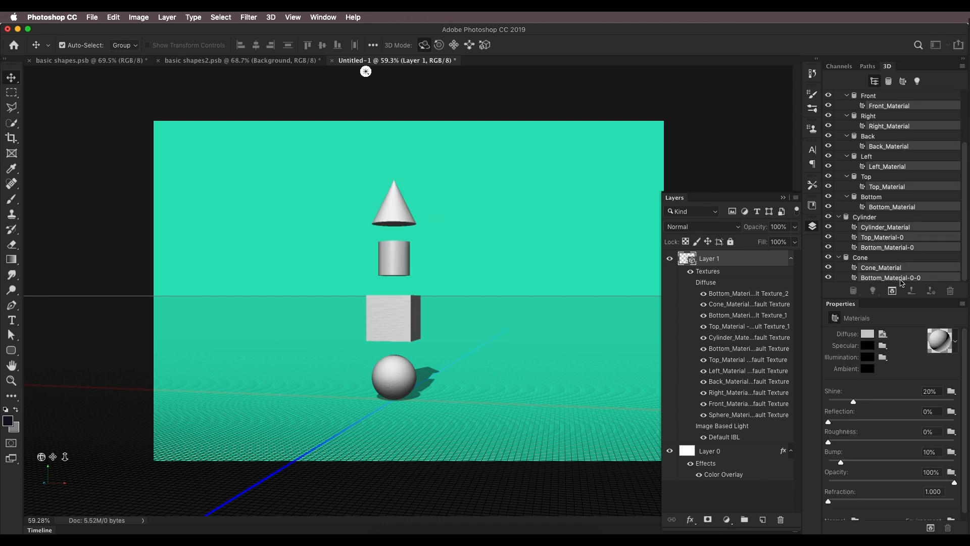
click(568, 193)
click(955, 346)
drag(946, 372, 943, 412)
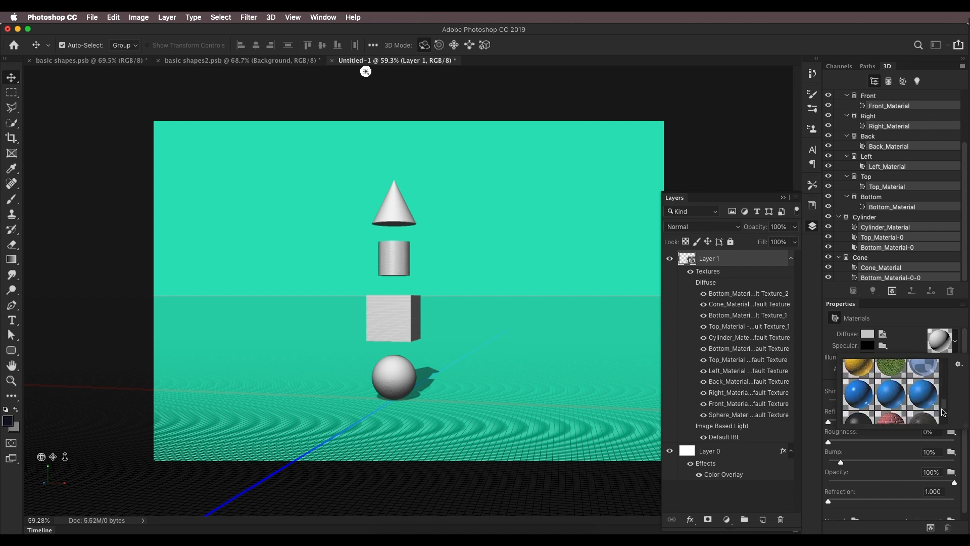
click(860, 397)
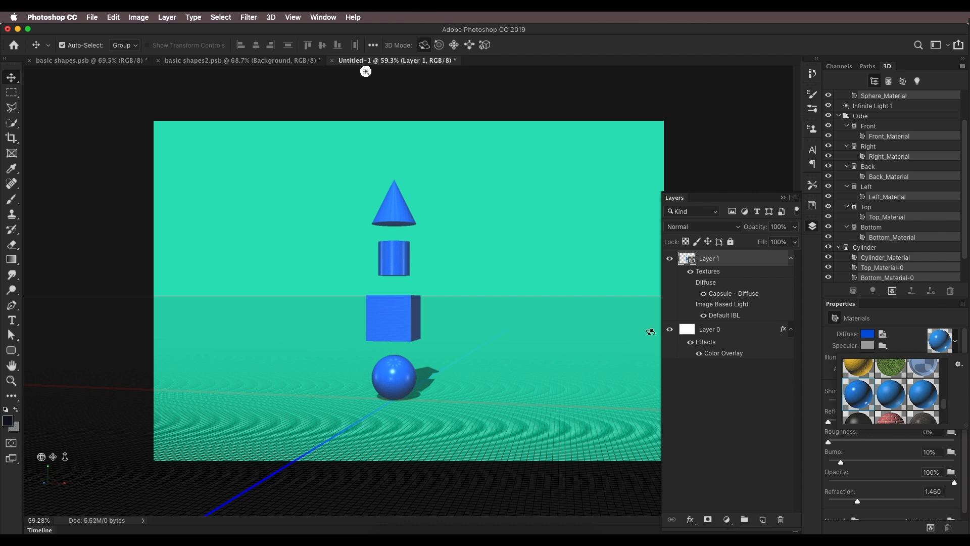
Step: Set the materials' diffuse color to a violet with hue 267, saturation 100 and brightness 87
click(869, 336)
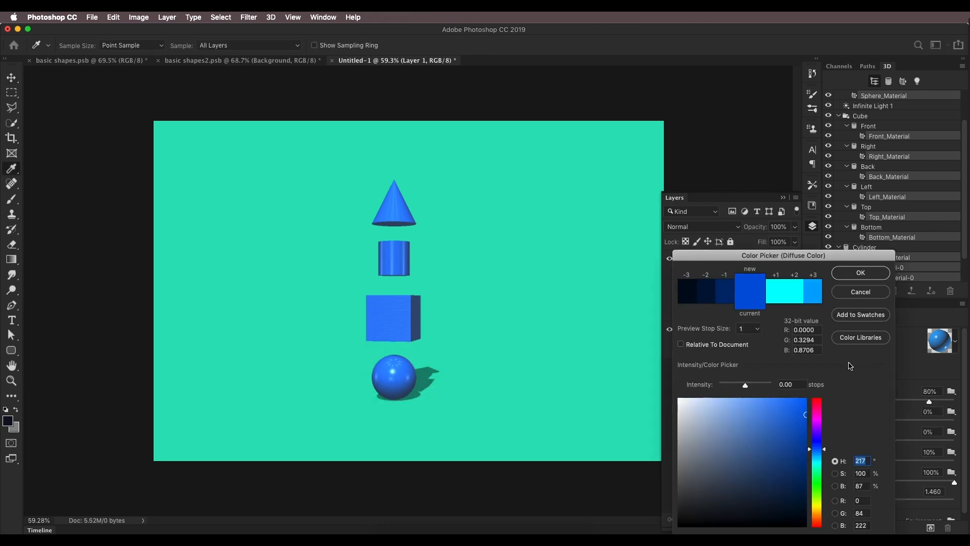
drag(811, 441, 819, 432)
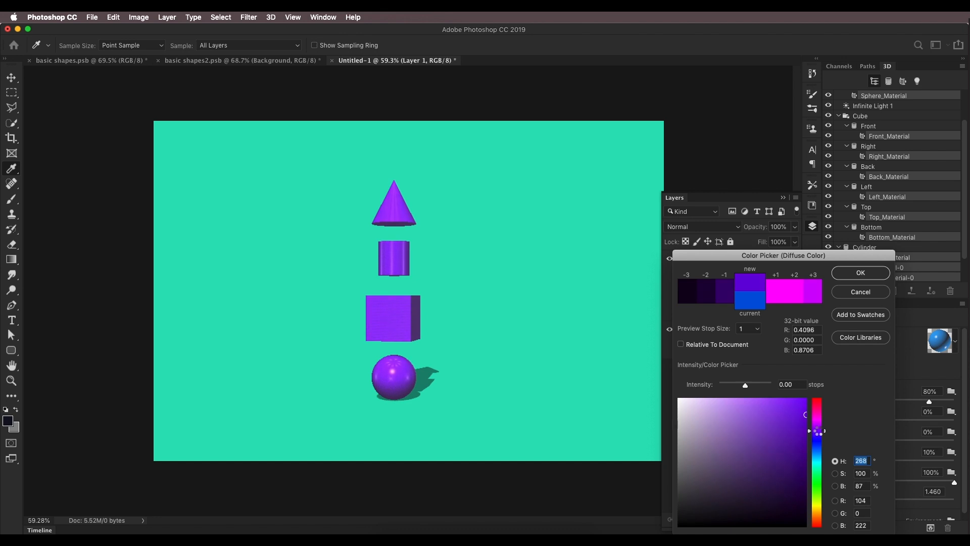
click(859, 273)
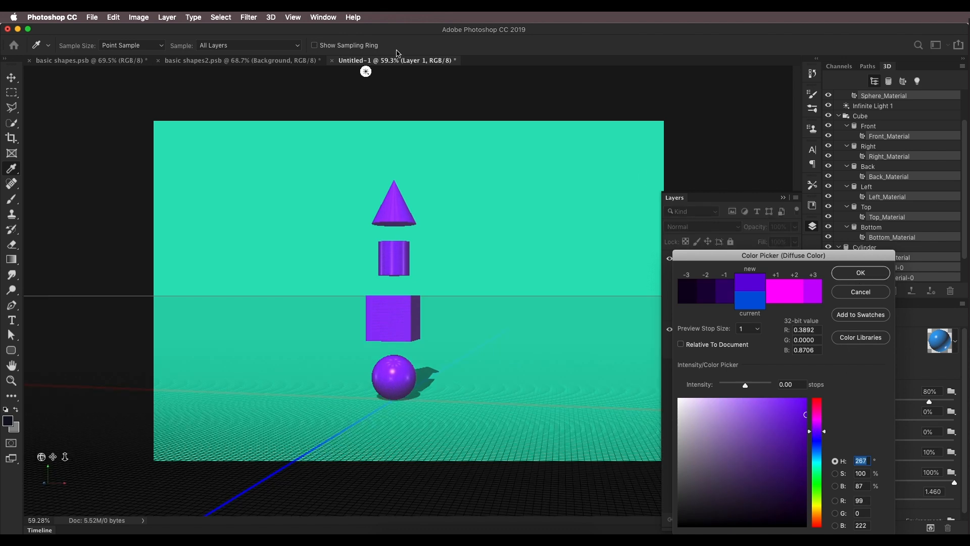
Step: Compare with the reference image and shift the diffuse color hue to 278 for a lighter purple
click(101, 60)
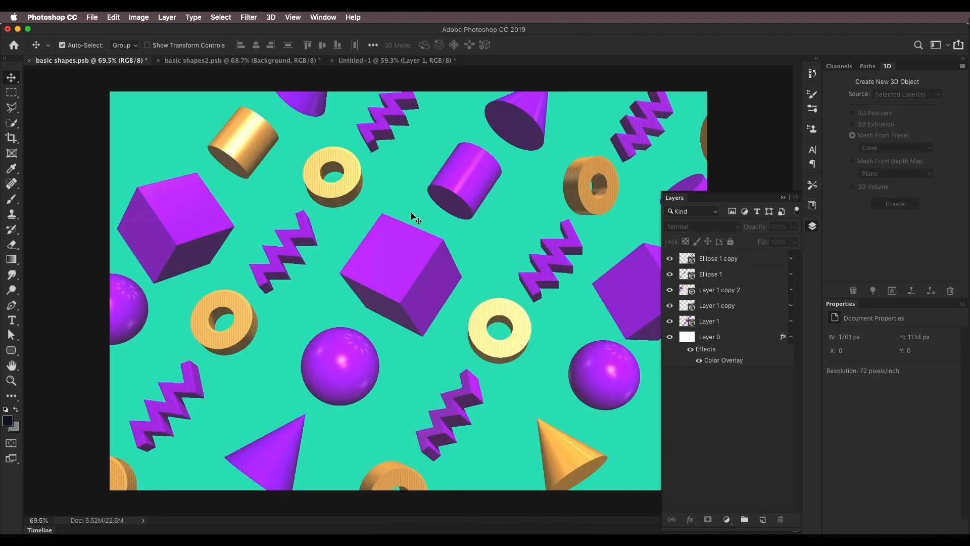
click(369, 61)
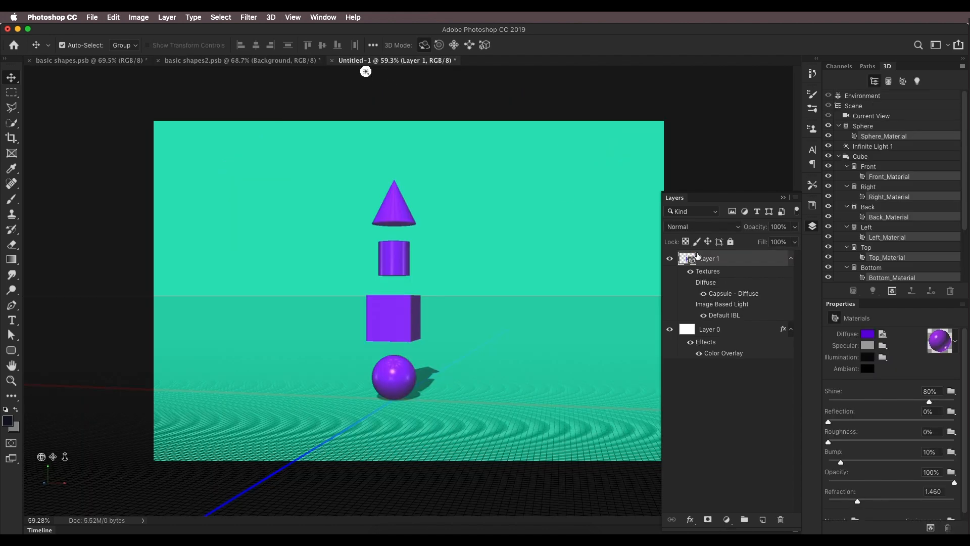
click(868, 334)
drag(816, 432, 815, 427)
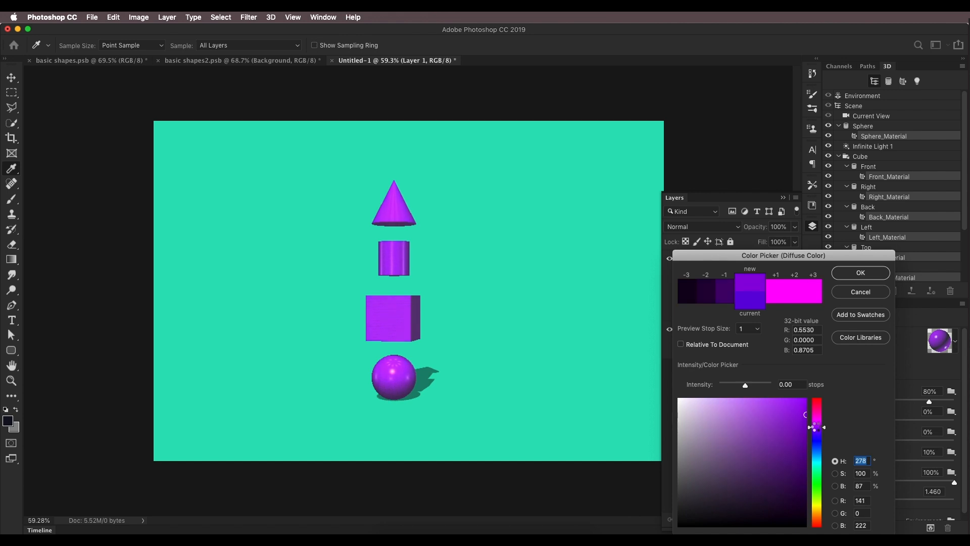
click(861, 273)
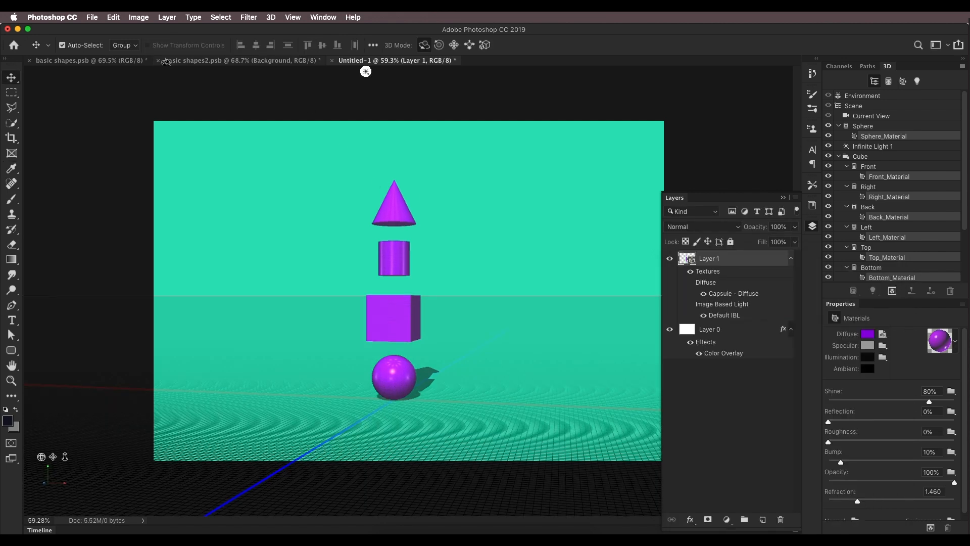
Step: Collapse the Sphere and Cube groups in the 3D scene list
click(134, 62)
click(358, 65)
scroll(413, 252, down, 6)
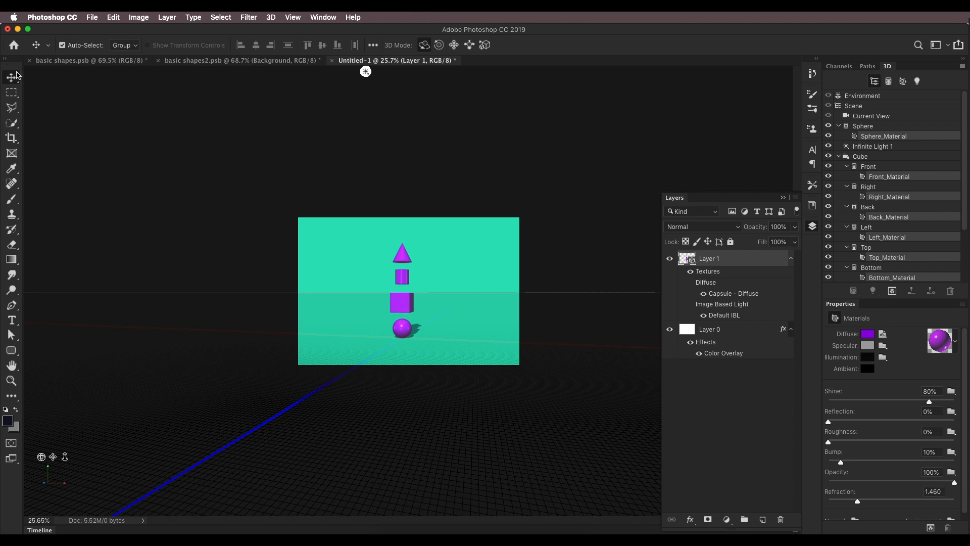
click(839, 126)
click(839, 146)
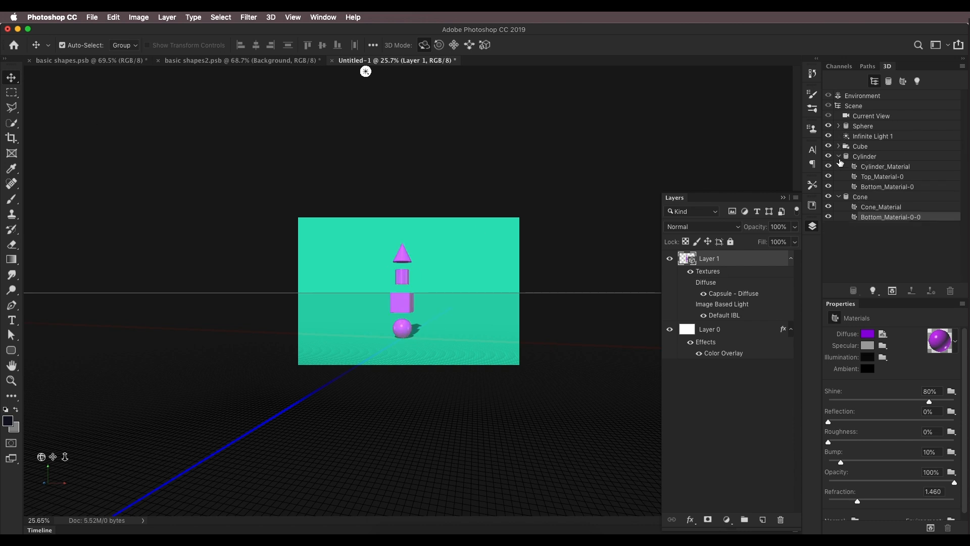
Step: Collapse the Cylinder and Cone groups and duplicate the Sphere, Cylinder and Cone objects
click(839, 156)
click(838, 167)
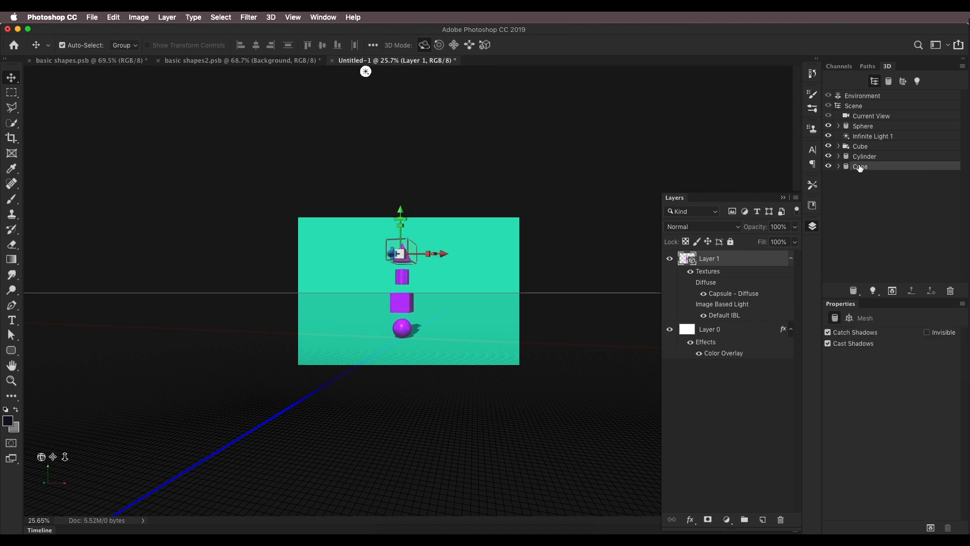
shift+click(863, 126)
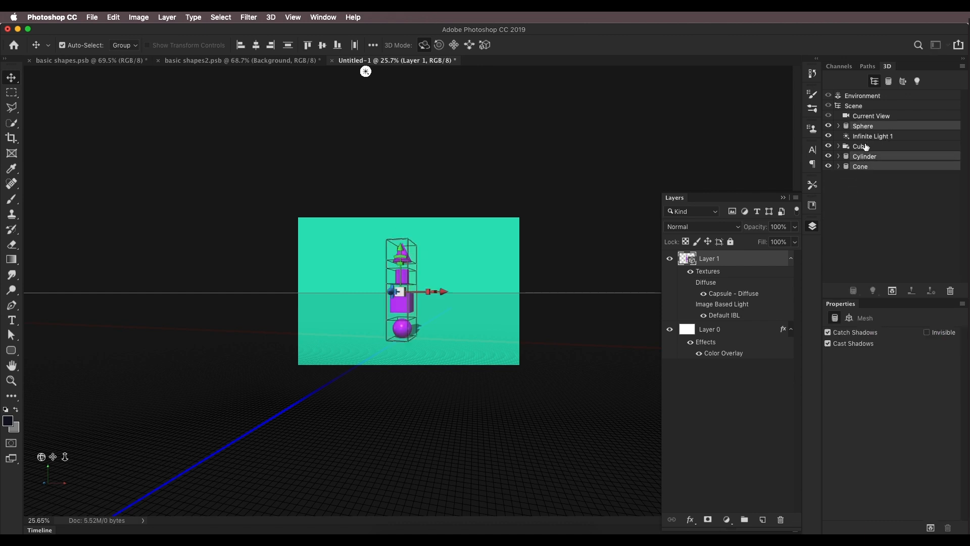
click(869, 127)
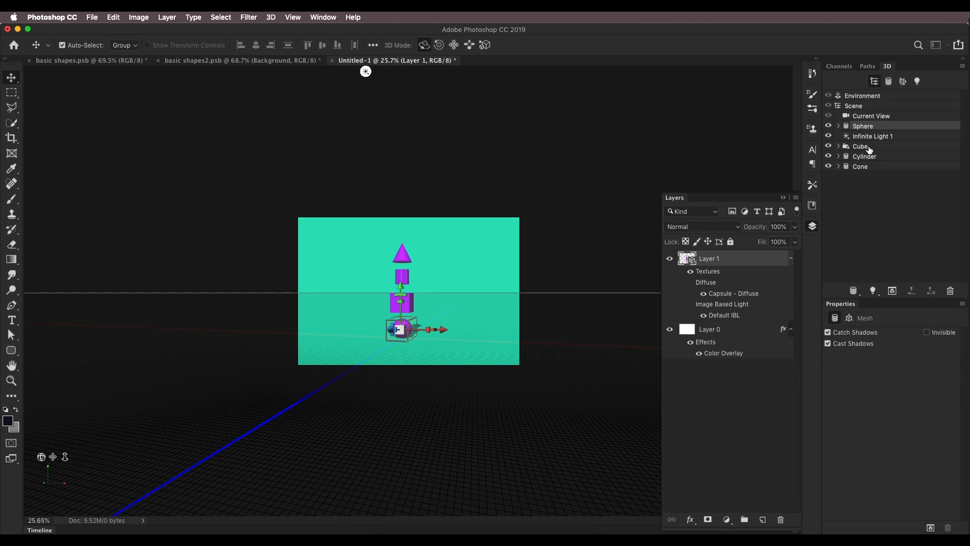
shift+click(867, 166)
right_click(880, 157)
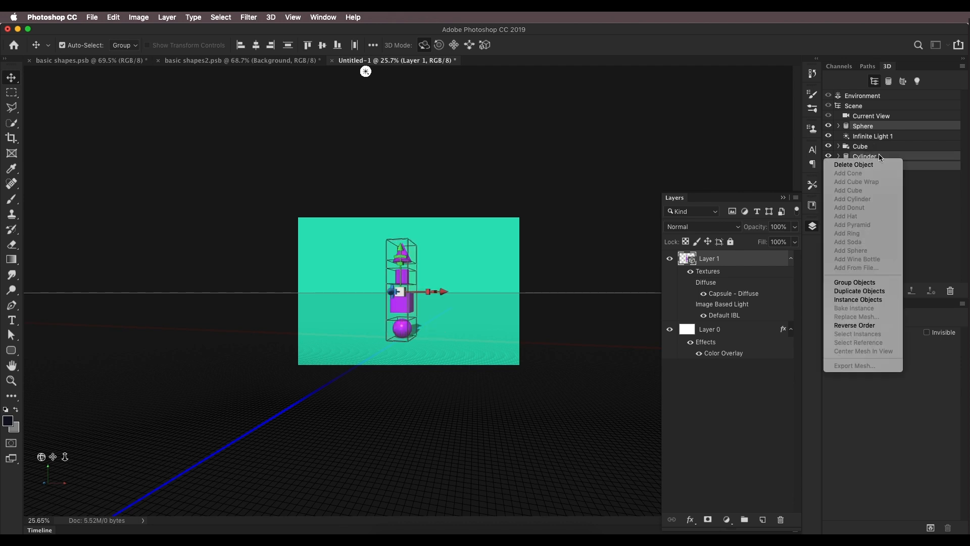
click(851, 301)
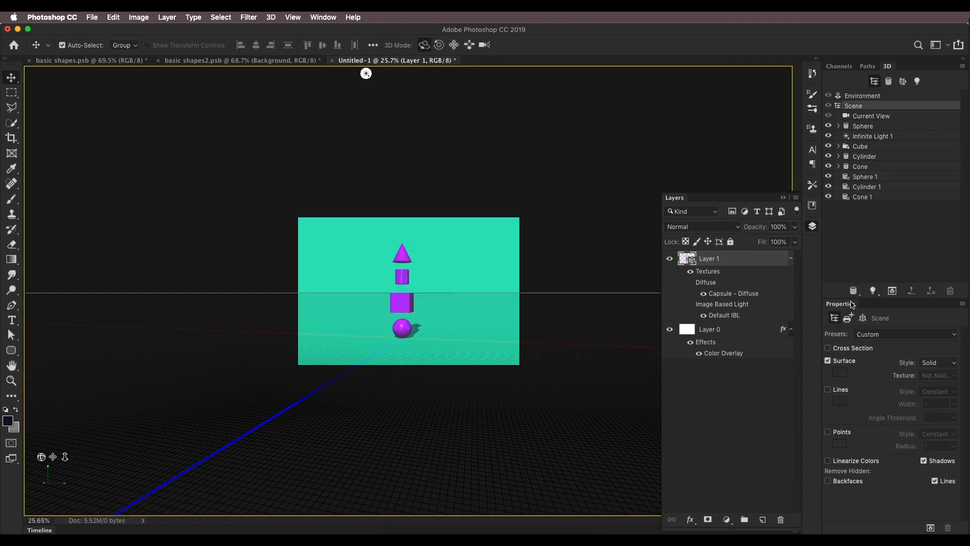
Step: Select the duplicated Sphere 1, Cylinder 1 and Cone 1 and move them below the original stack
click(874, 178)
shift+click(877, 198)
drag(399, 248, 414, 319)
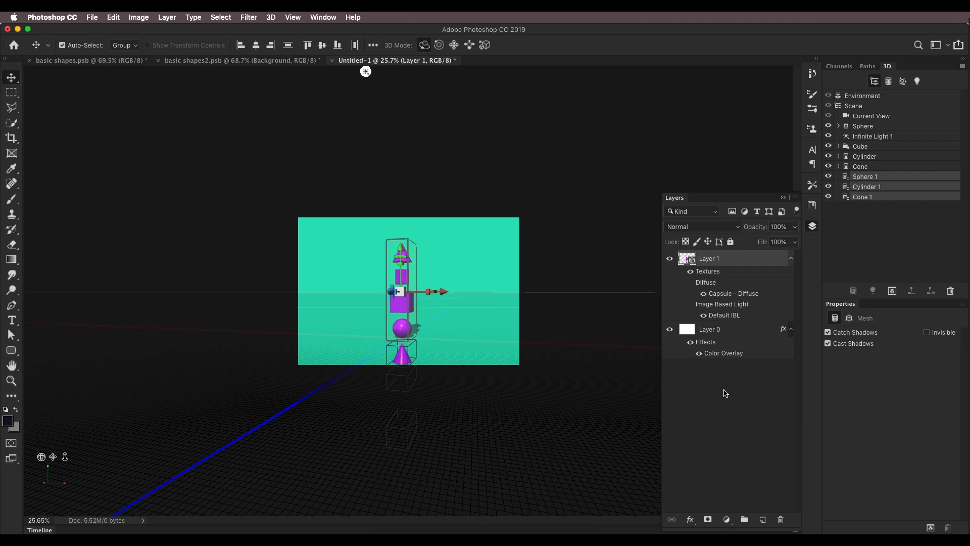
Step: Duplicate the Sphere object and move the new sphere to the bottom of the stack
drag(66, 457, 74, 413)
drag(53, 457, 56, 443)
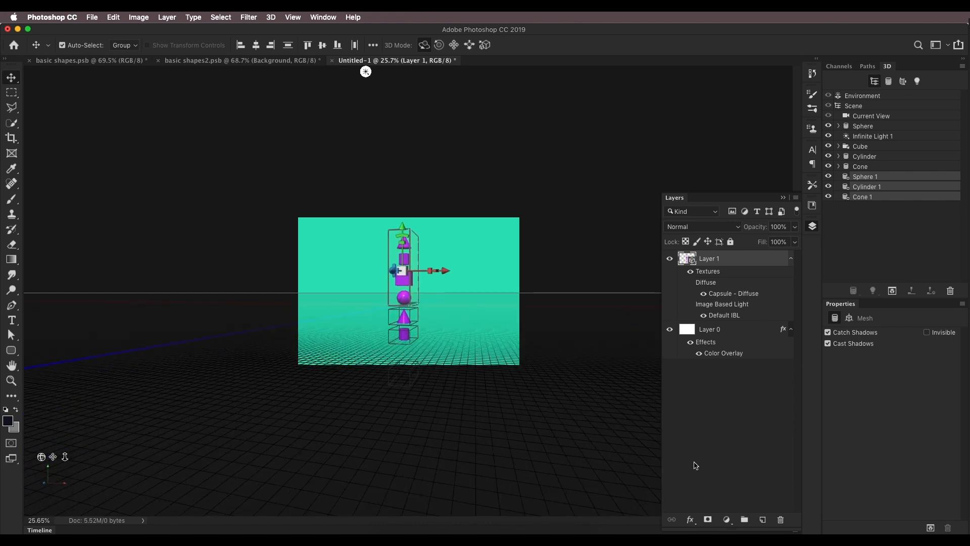
click(718, 448)
scroll(421, 295, up, 2)
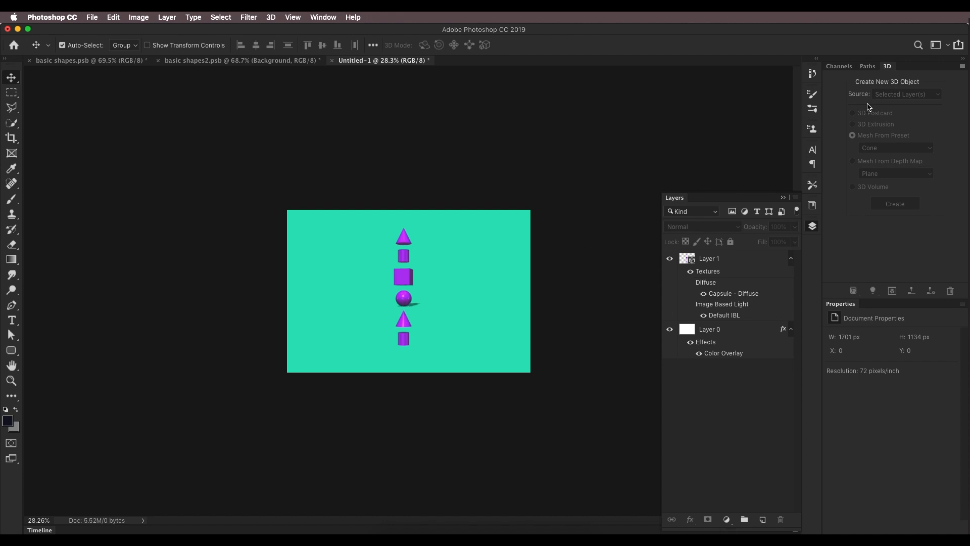
click(724, 266)
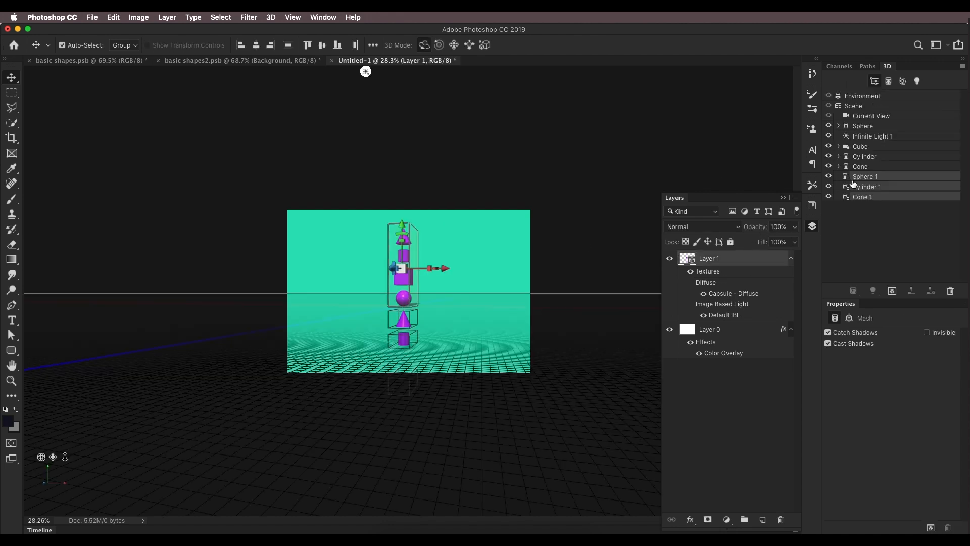
click(863, 129)
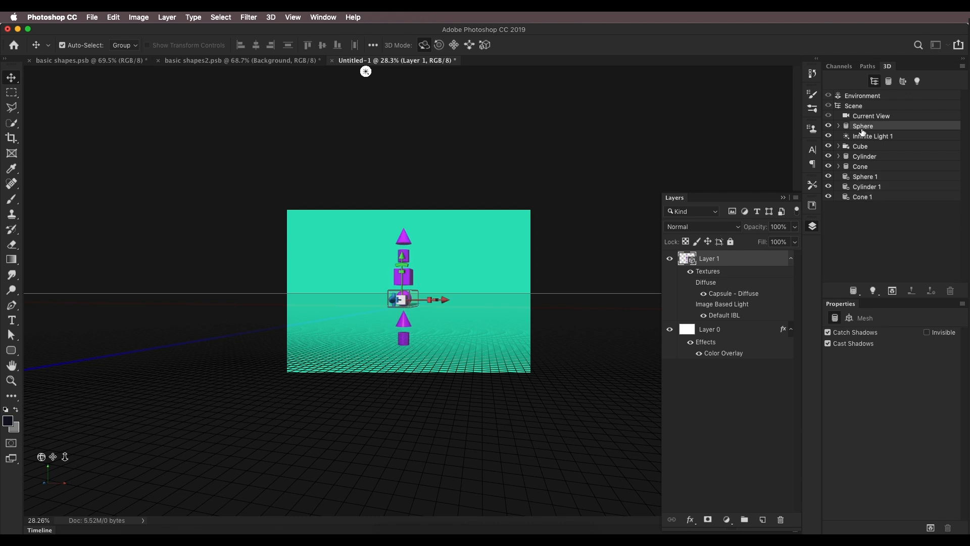
right_click(863, 131)
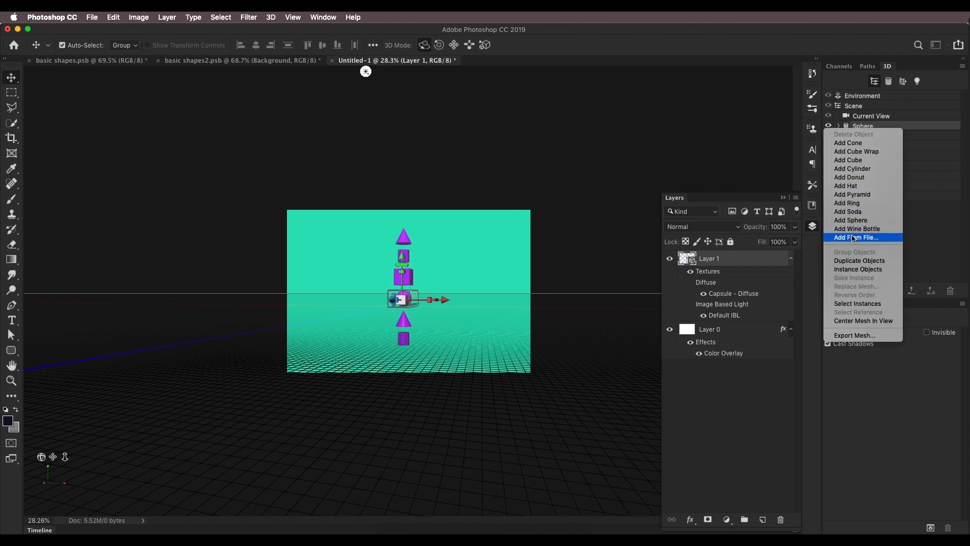
click(847, 270)
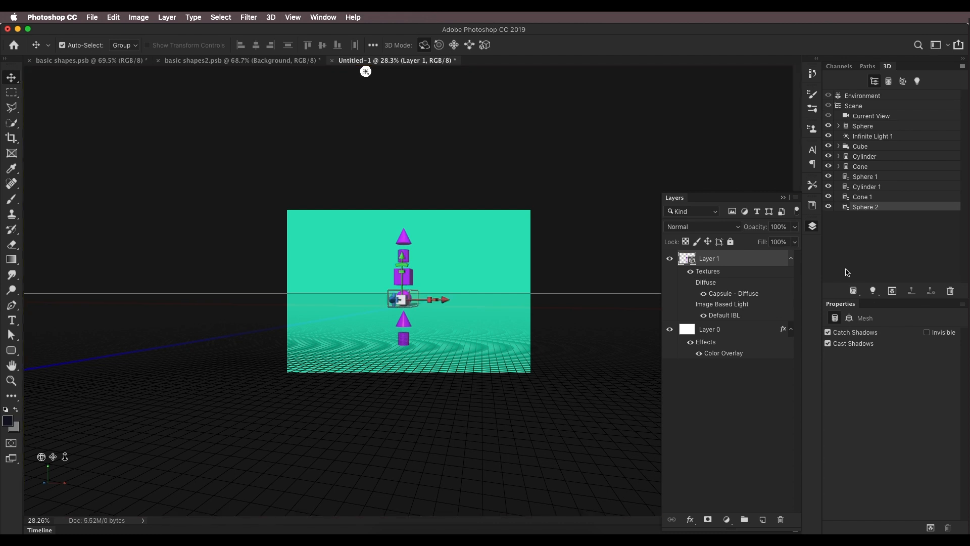
drag(402, 255, 407, 290)
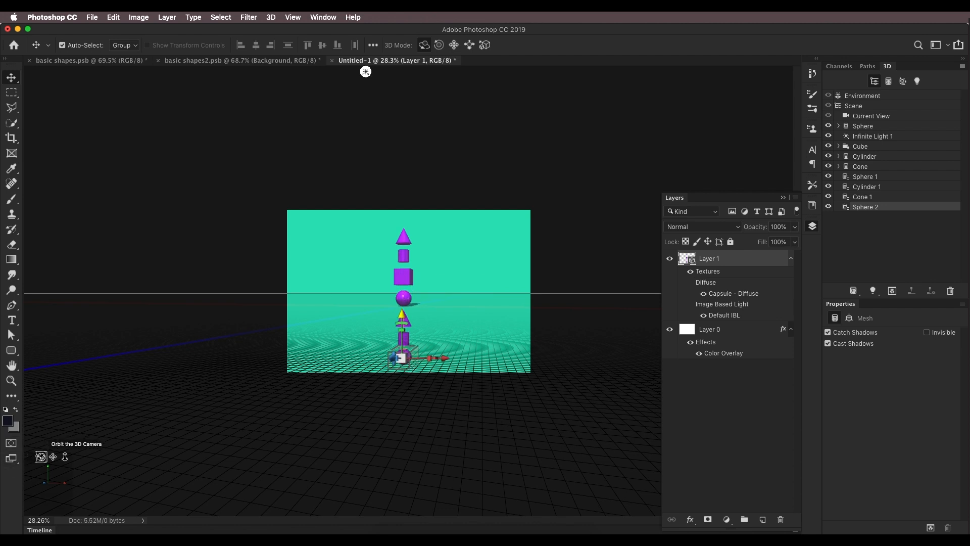
Step: Check the reference image, then try rotating the 3D scene and undo it
drag(342, 71, 417, 72)
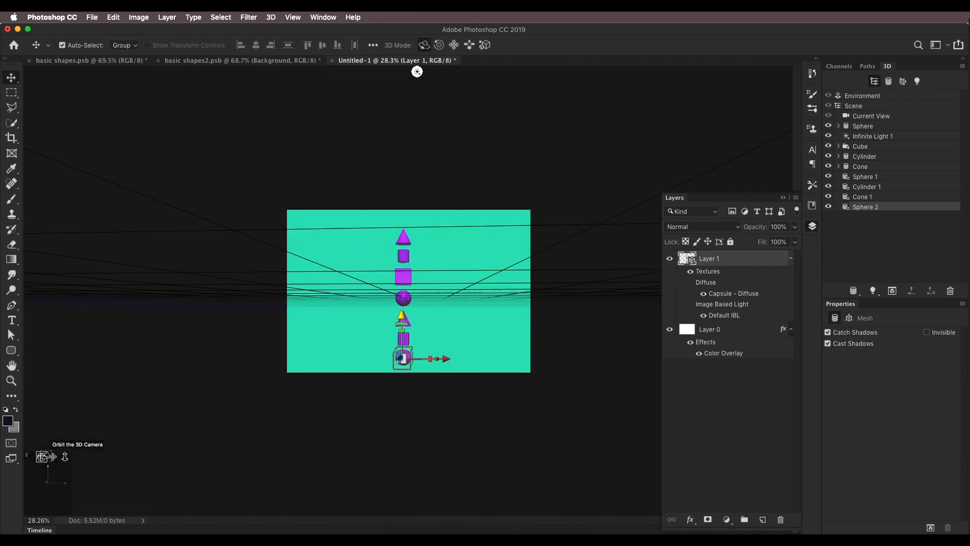
click(110, 61)
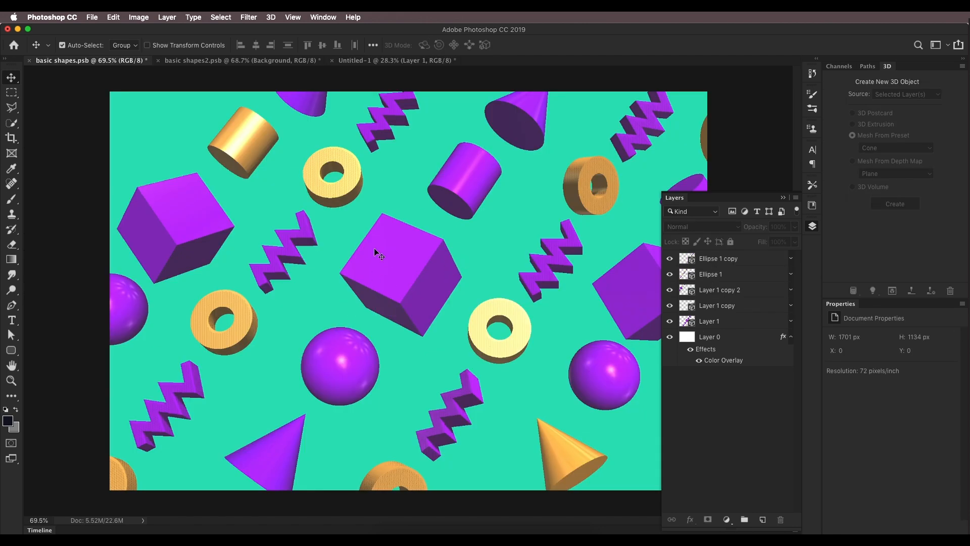
click(377, 61)
click(439, 45)
drag(468, 117, 497, 120)
key(super+z)
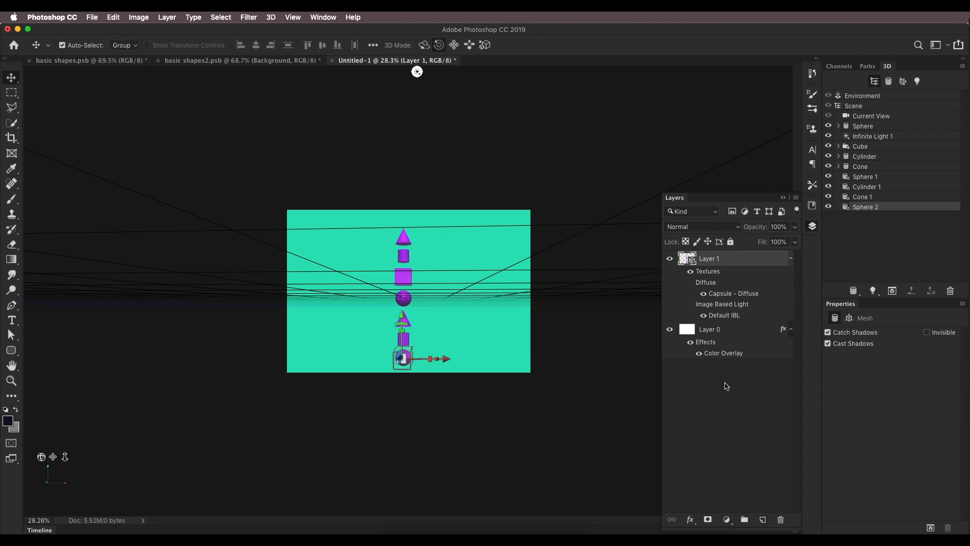
Step: Select the Scene and orbit and roll the 3D camera so the shape stack runs diagonally
click(726, 386)
click(700, 260)
click(859, 107)
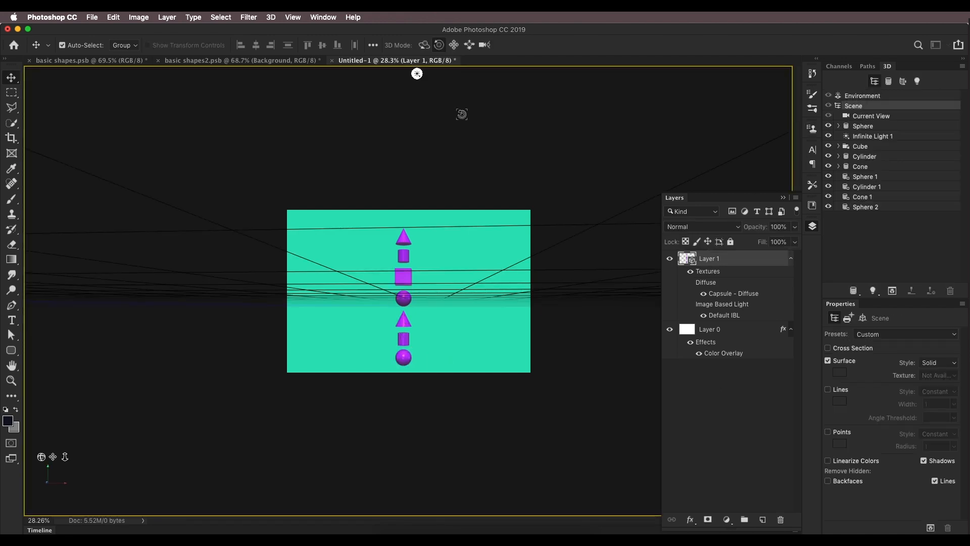
drag(481, 159, 455, 195)
drag(64, 456, 48, 496)
drag(53, 459, 64, 458)
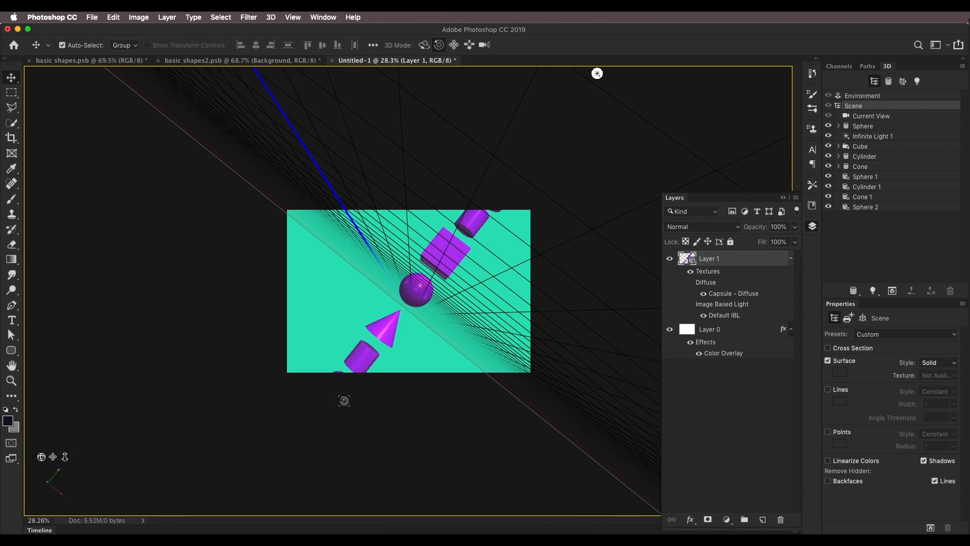
drag(344, 401, 350, 399)
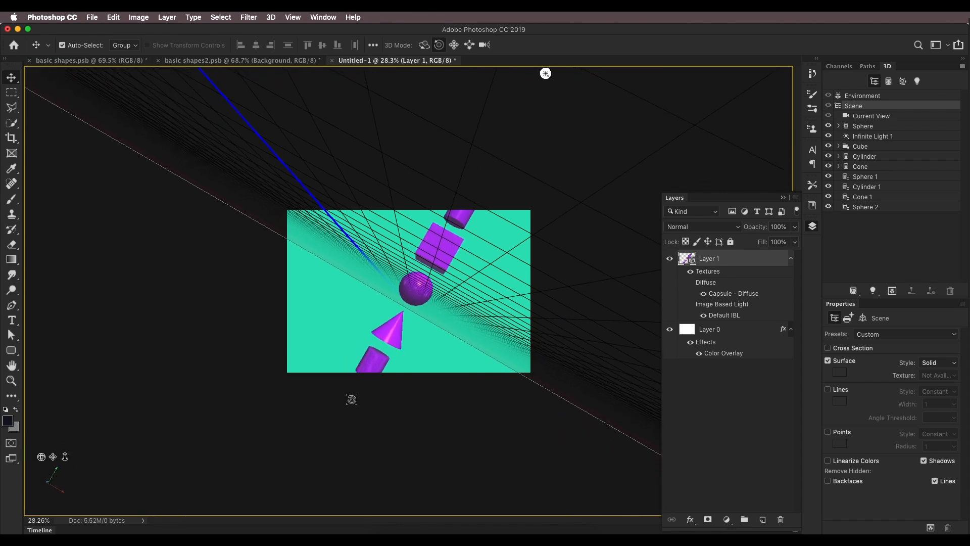
drag(67, 457, 46, 470)
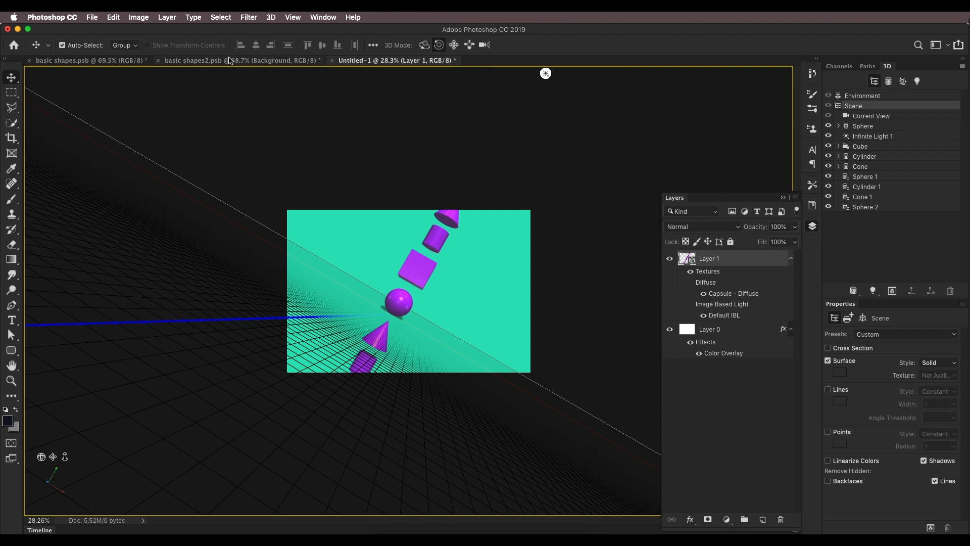
Step: Compare with the reference image, refine the camera angle of the diagonal stack and zoom in on the canvas
click(128, 61)
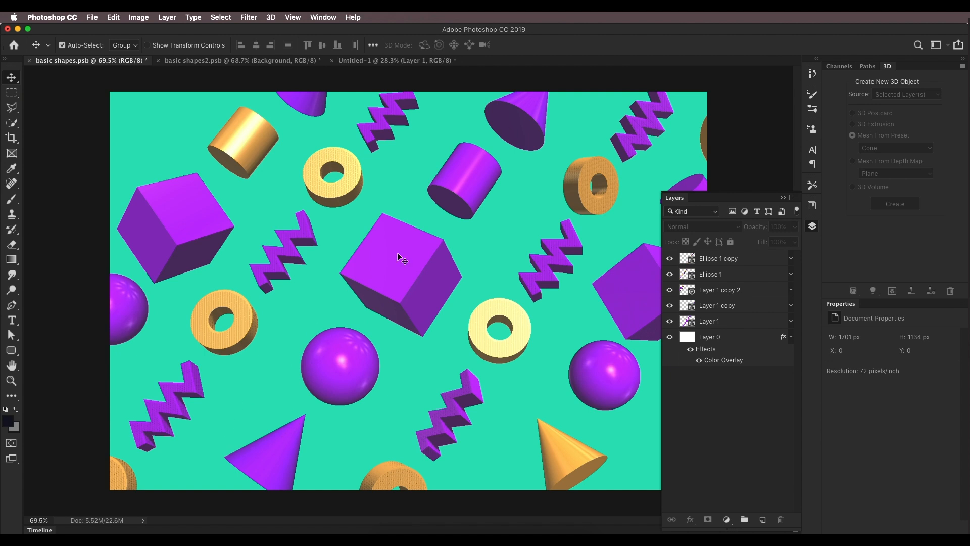
click(396, 60)
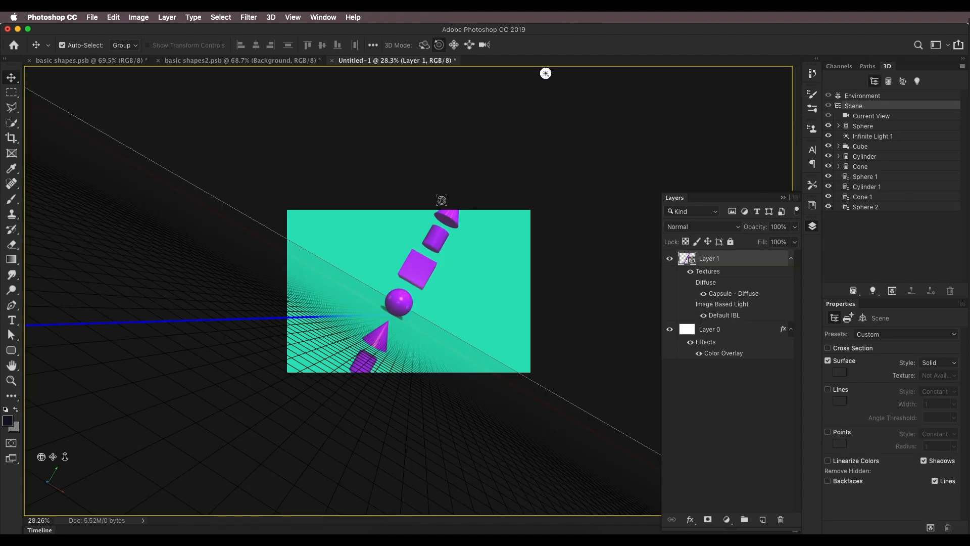
drag(53, 457, 69, 458)
drag(65, 457, 65, 458)
mouse_move(53, 456)
mouse_down()
mouse_move(44, 454)
mouse_move(66, 458)
mouse_move(42, 457)
mouse_move(65, 458)
mouse_move(53, 459)
mouse_up()
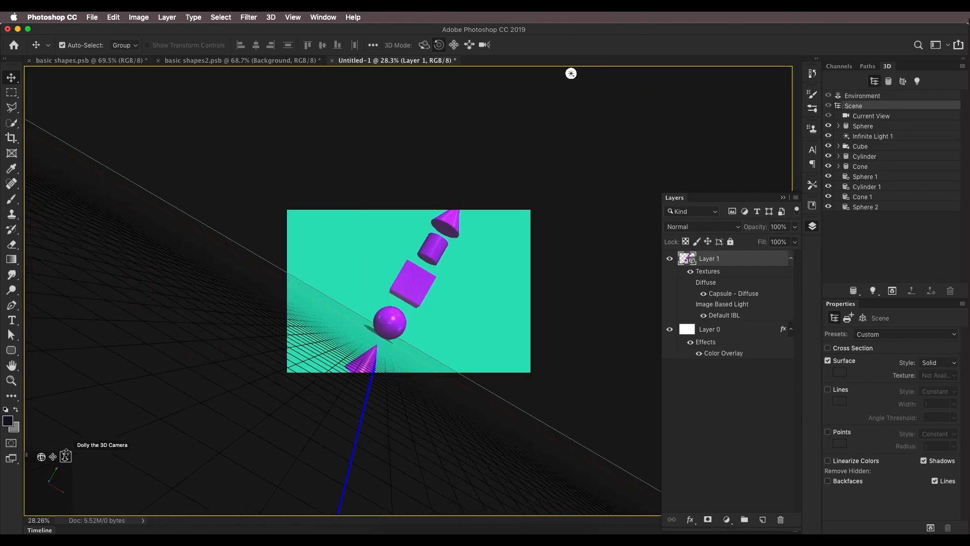
drag(399, 94, 332, 158)
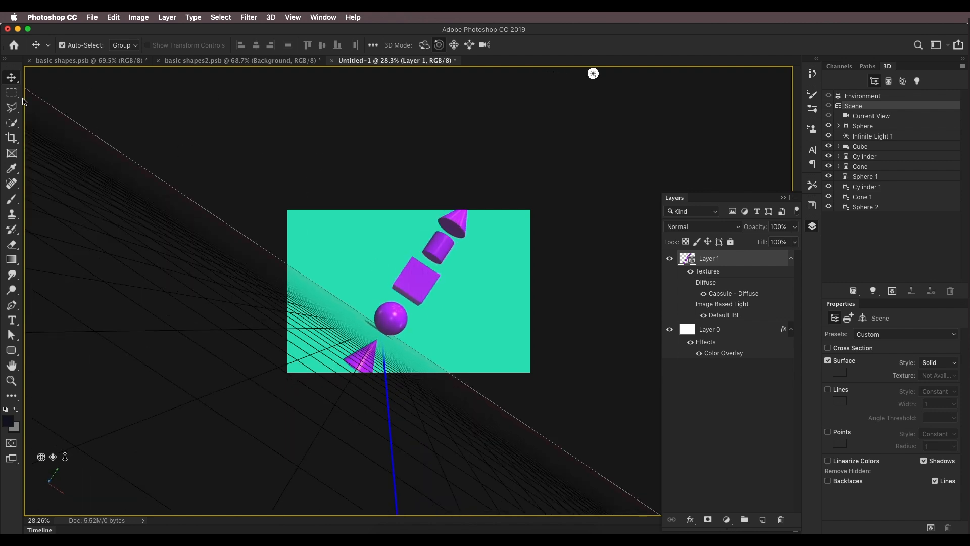
scroll(453, 285, down, 1)
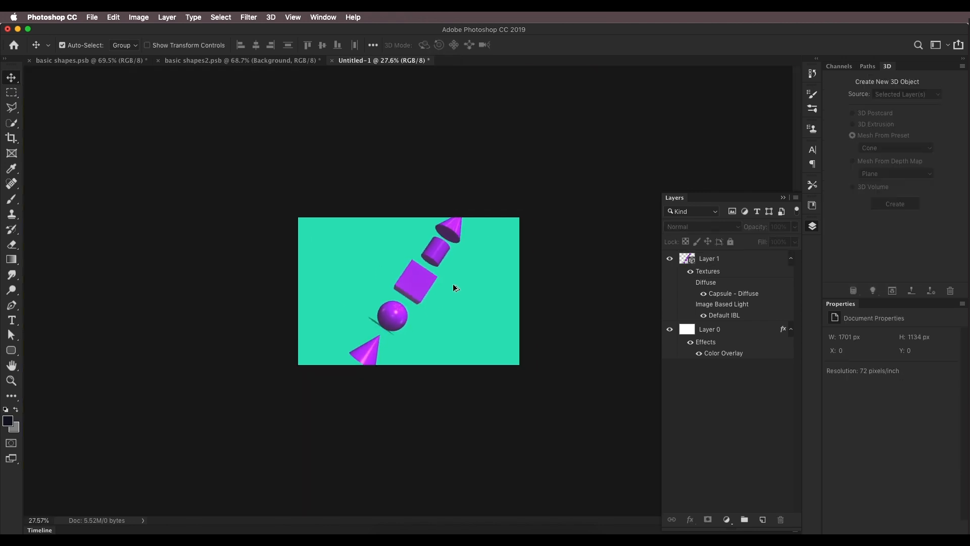
scroll(436, 291, up, 5)
click(421, 294)
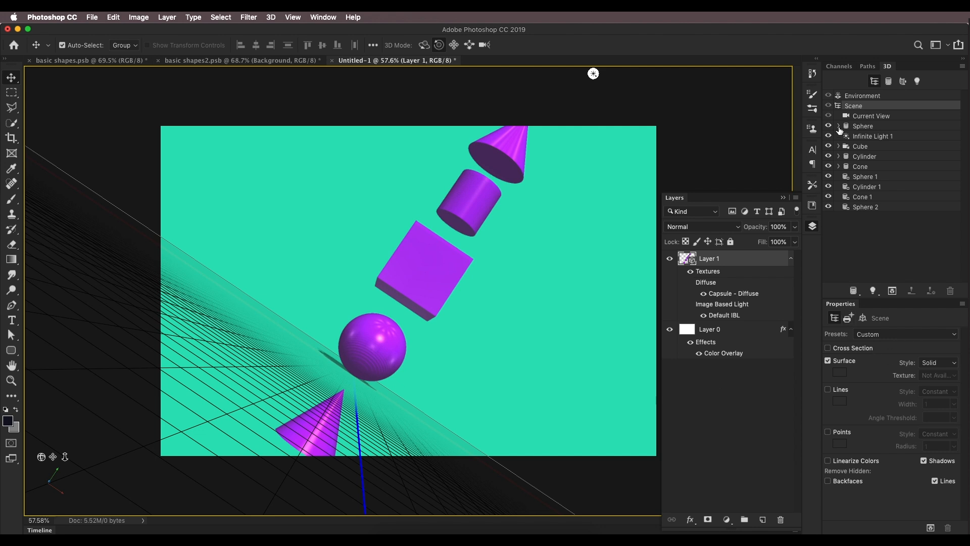
Step: Turn off shadows for the 3D scene
click(924, 461)
click(449, 350)
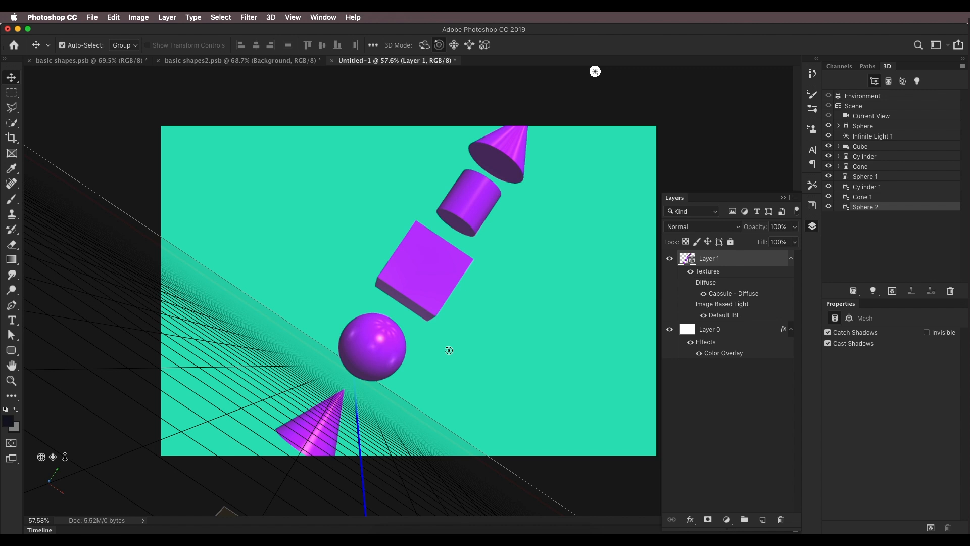
click(709, 412)
Step: Duplicate the 3D layer and shift the copy's camera to place a second stack on the left
drag(701, 268, 763, 520)
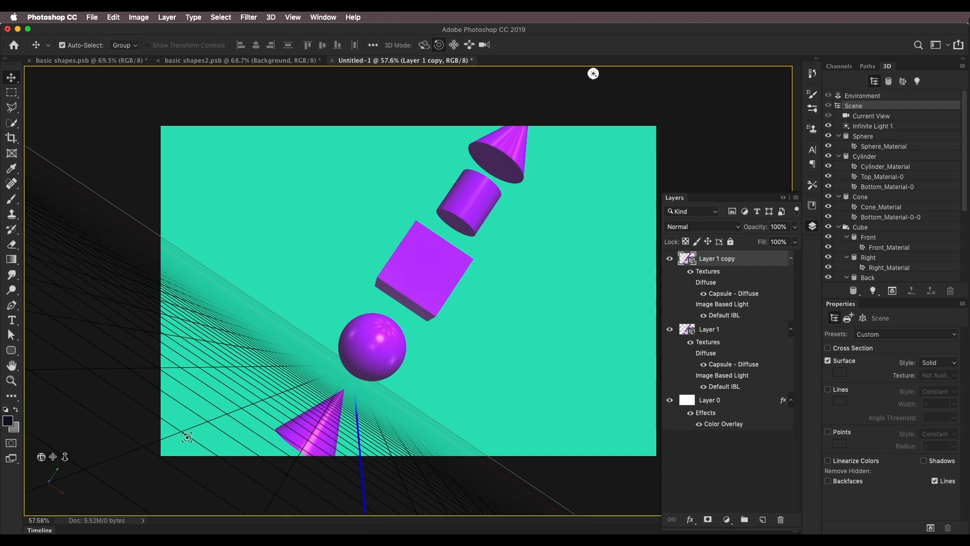
drag(53, 456, 23, 455)
Step: Duplicate the 3D layer again and shift the new copy's camera to place a third stack on the right
drag(723, 260, 762, 520)
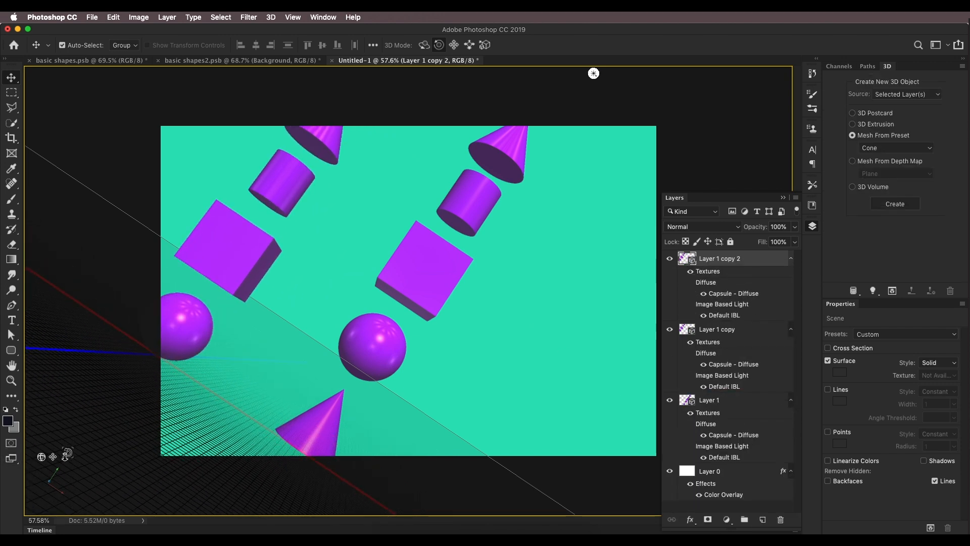
drag(53, 457, 129, 462)
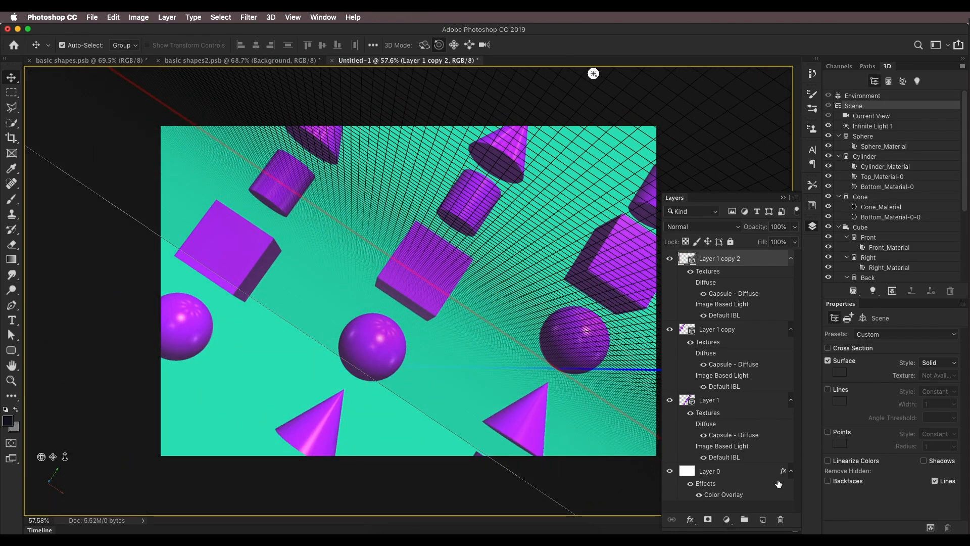
click(738, 478)
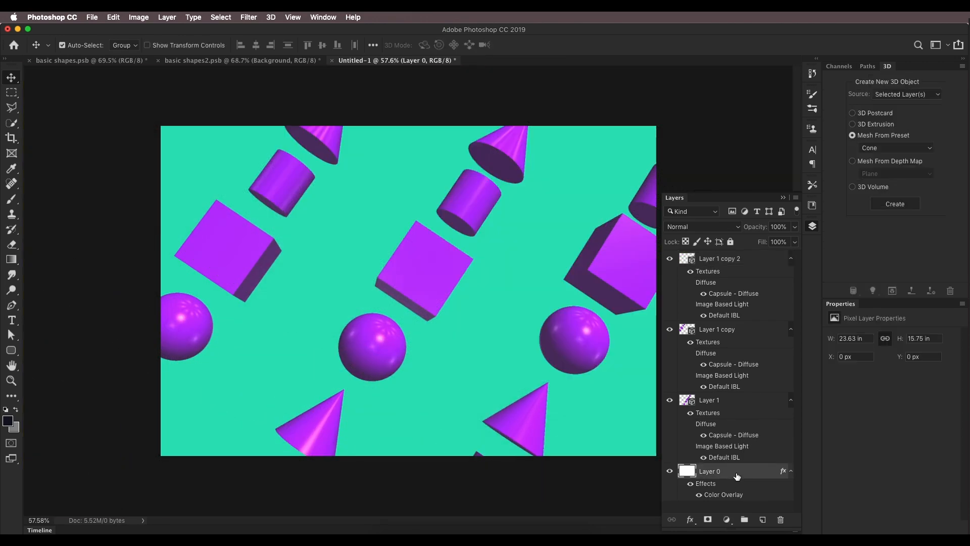
Step: Compare the composition with the reference image and select the top 3D layer copy
click(117, 61)
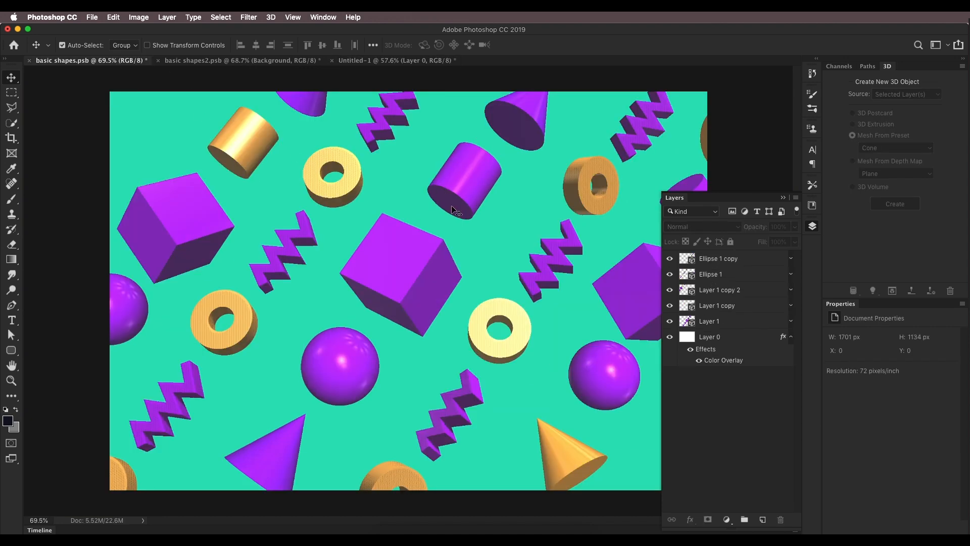
click(370, 63)
drag(374, 63, 193, 68)
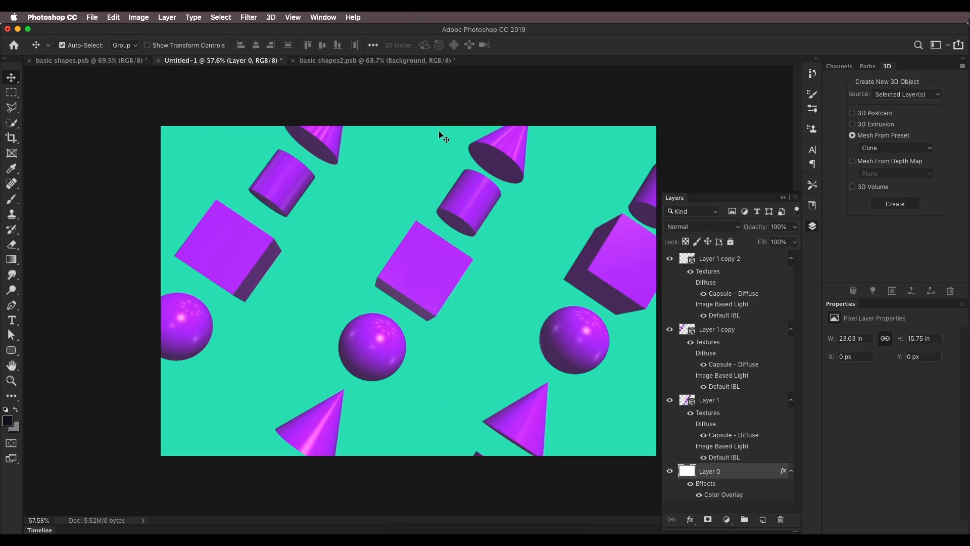
click(95, 61)
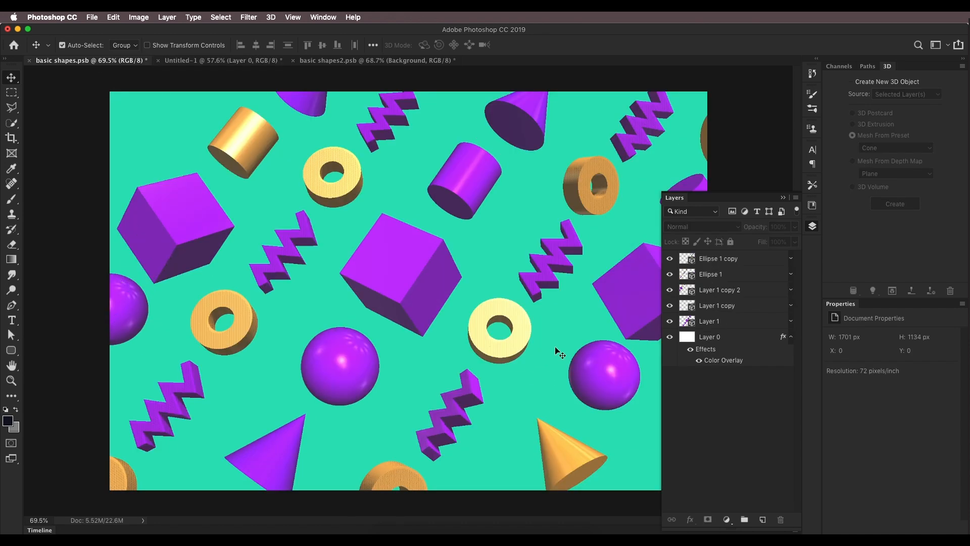
click(241, 62)
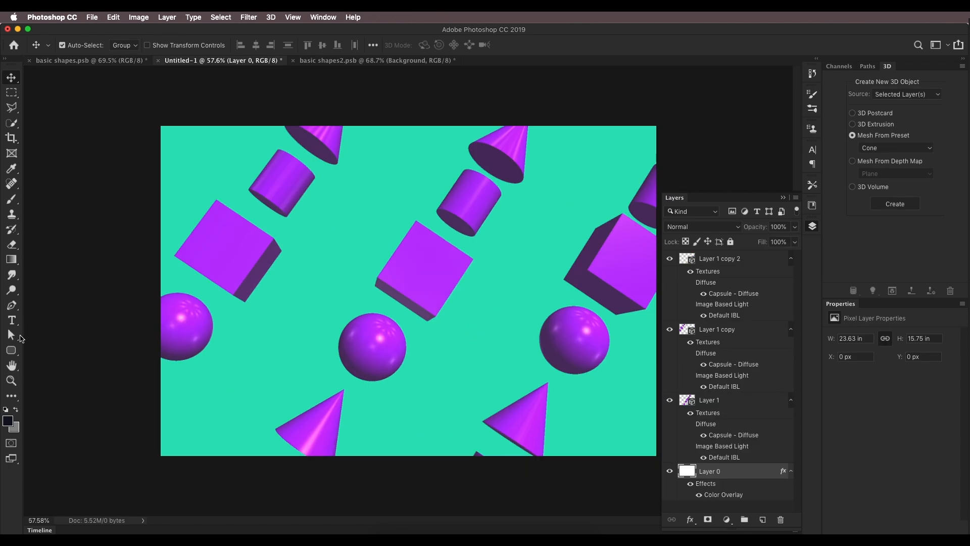
click(689, 264)
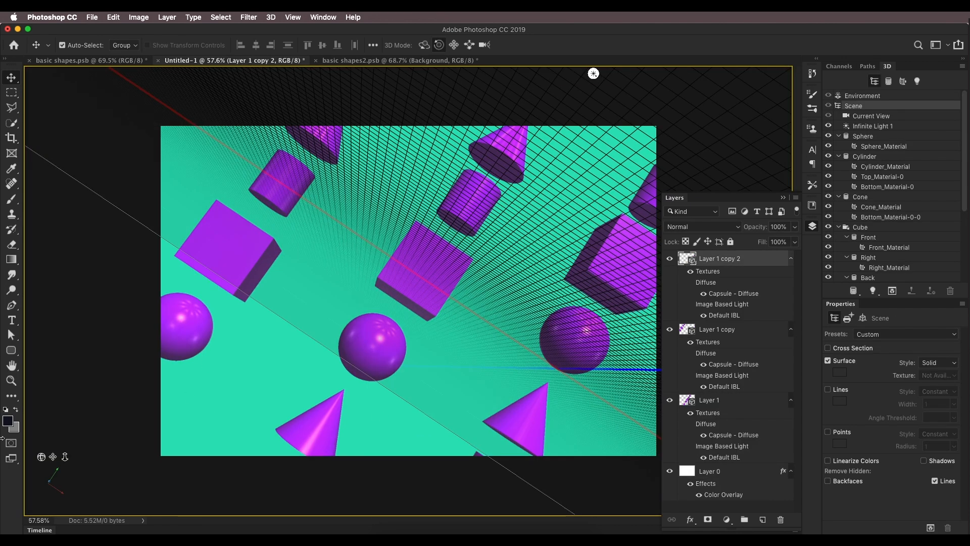
Step: Pan the cameras of the three 3D layers to fine-tune the positions of the three stacks
mouse_move(54, 456)
mouse_down()
mouse_move(44, 469)
mouse_move(63, 456)
mouse_move(53, 460)
mouse_up()
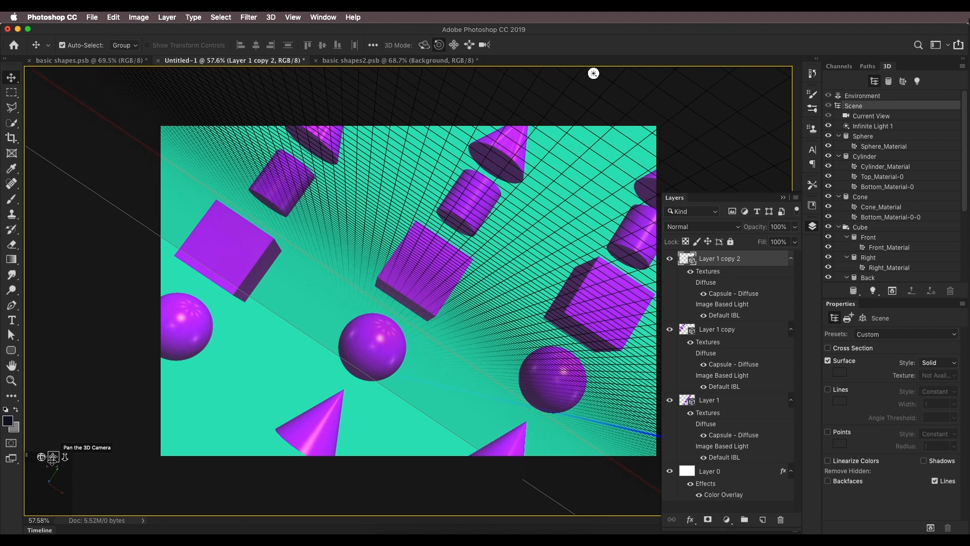
click(690, 333)
drag(65, 457, 52, 457)
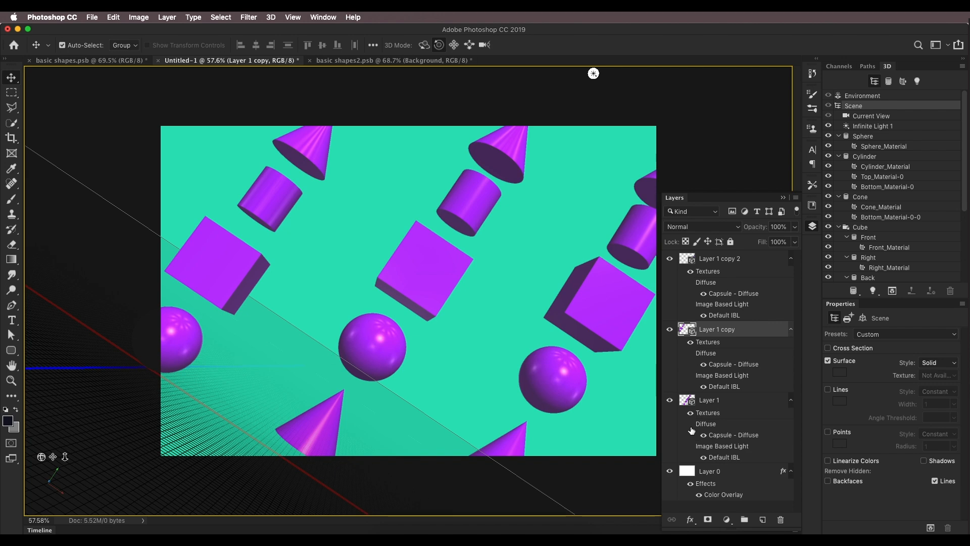
click(691, 402)
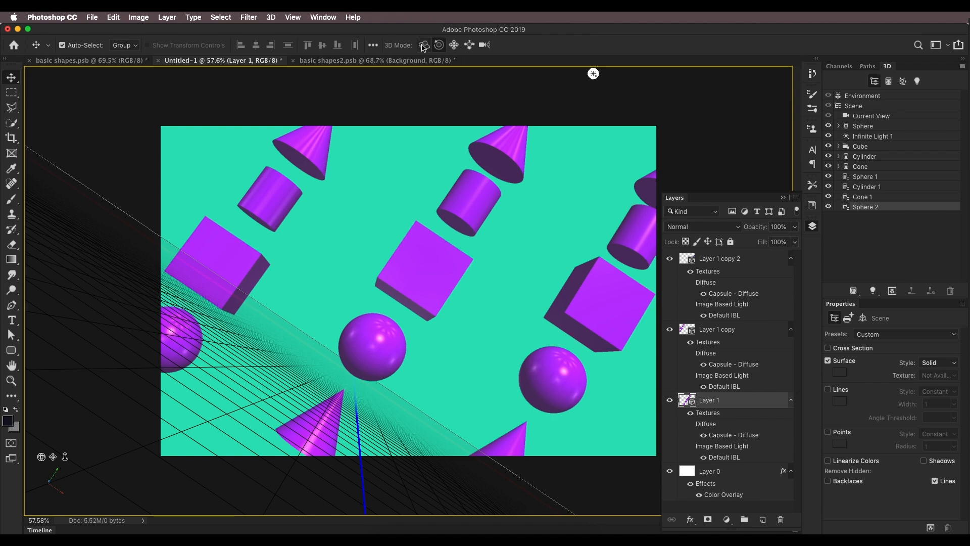
drag(465, 288, 440, 288)
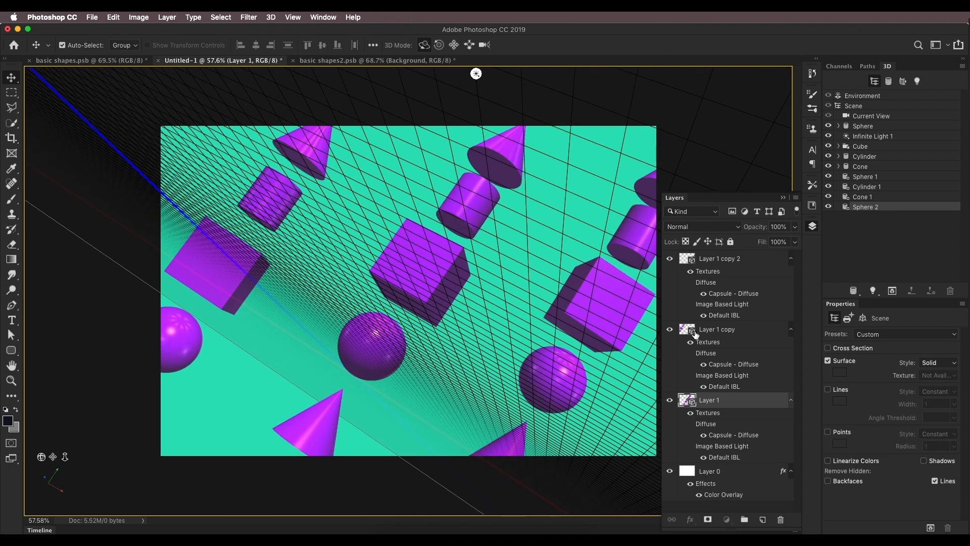
click(533, 306)
drag(300, 249, 303, 247)
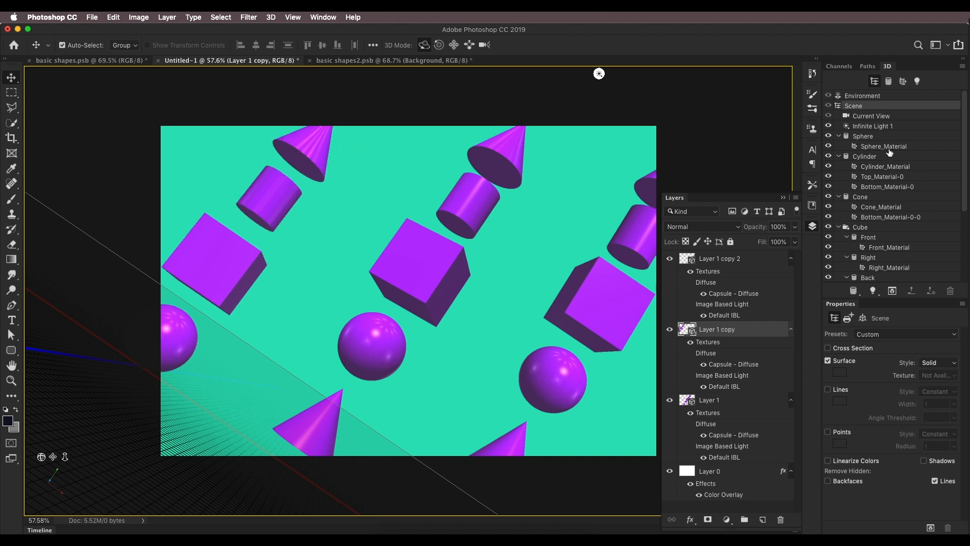
Step: Reposition the cone, cylinder and cube meshes within the left stack's 3D layer
click(852, 198)
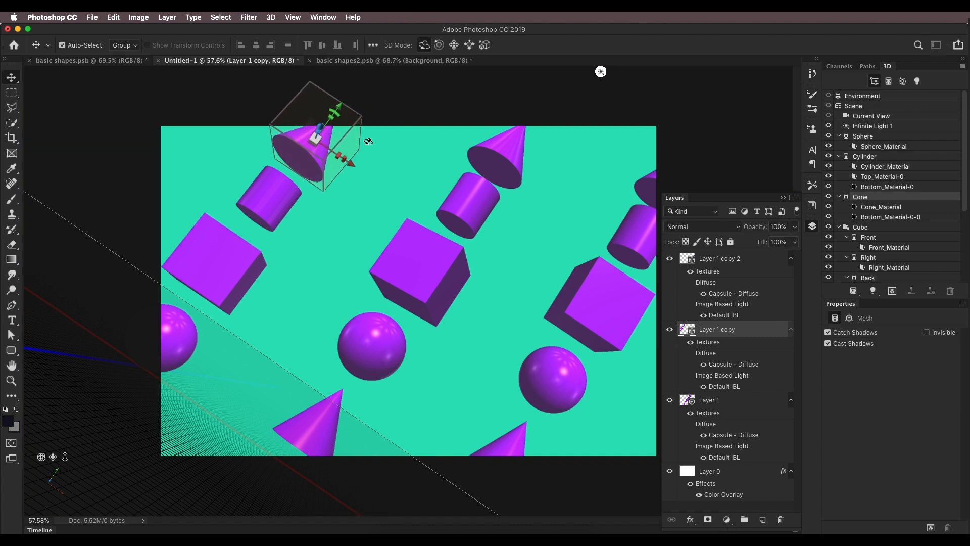
drag(382, 124, 318, 109)
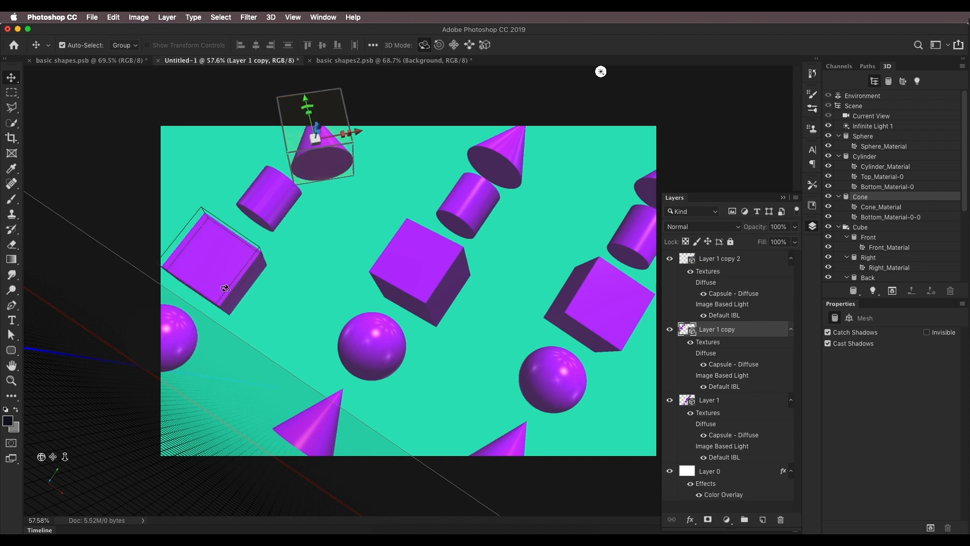
click(264, 197)
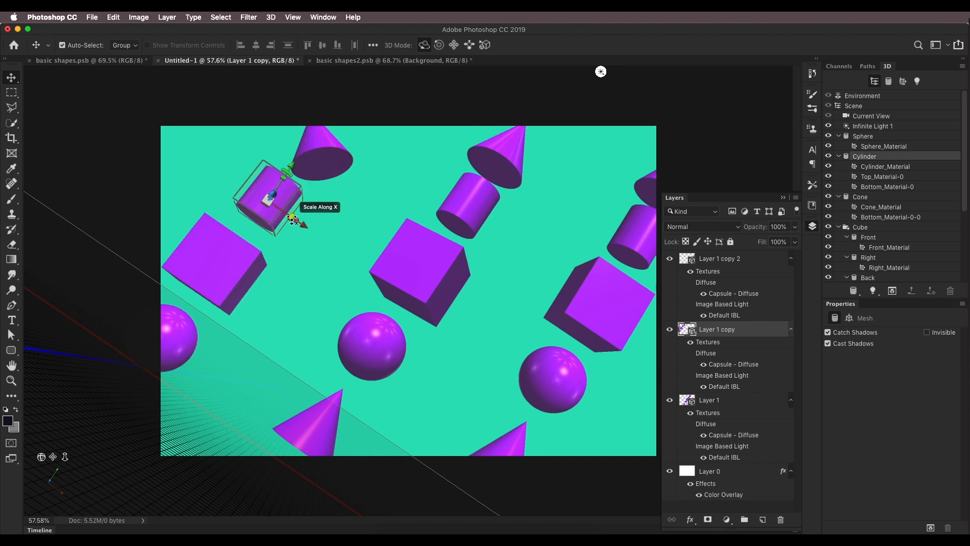
drag(289, 225, 306, 136)
click(318, 151)
click(216, 252)
drag(217, 259, 247, 258)
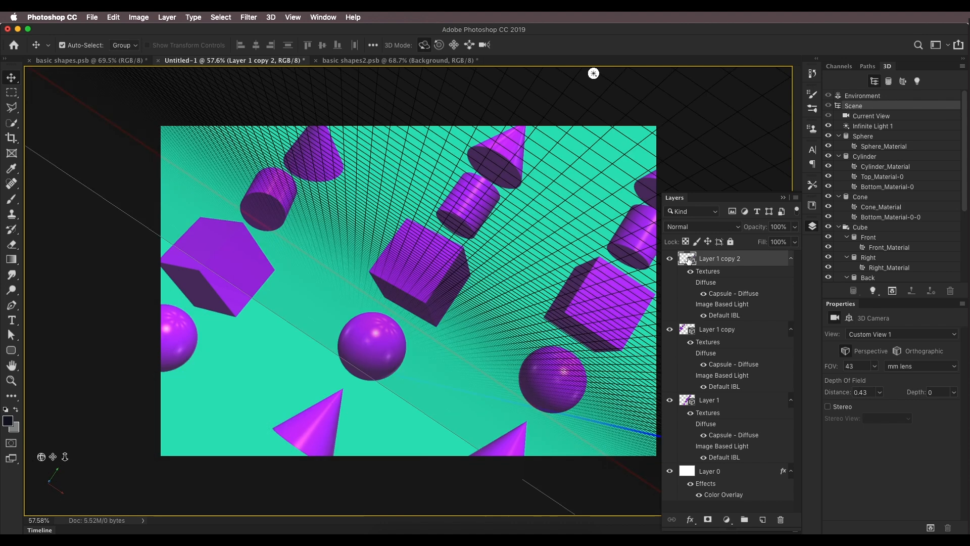
click(857, 198)
click(862, 227)
drag(42, 457, 265, 465)
key(super+z)
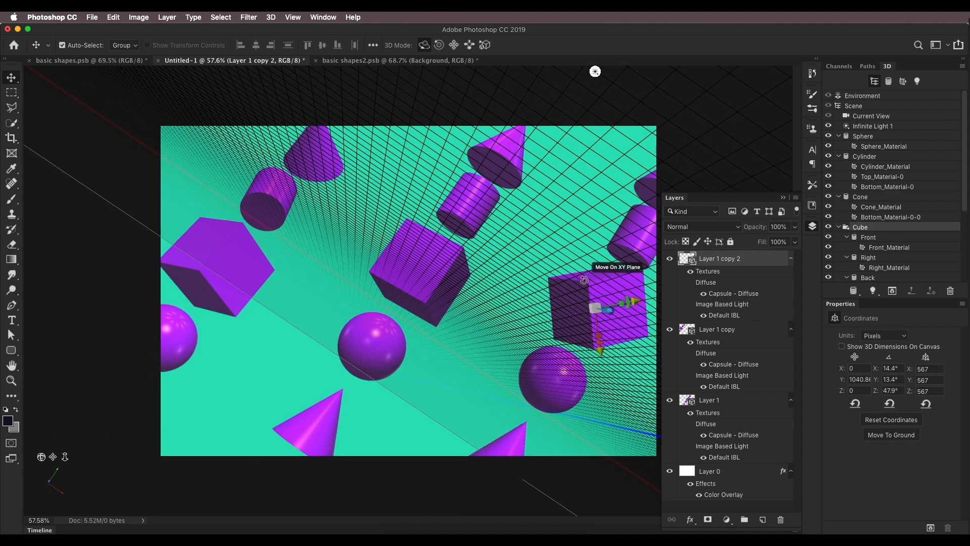
Step: Reposition the cube, cylinder and cone meshes within the right stack's 3D layer
drag(628, 302, 626, 295)
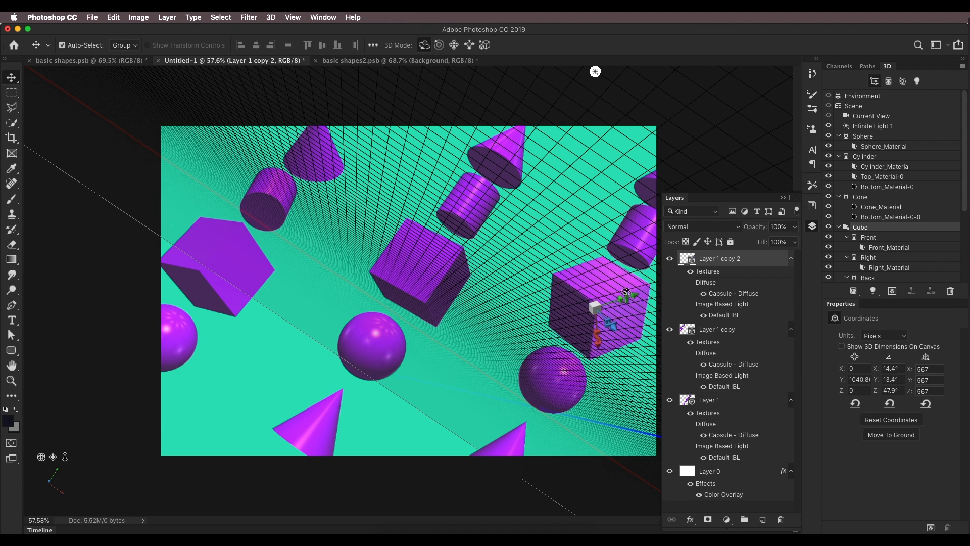
click(604, 198)
drag(653, 217, 680, 206)
click(648, 186)
click(513, 443)
drag(526, 423, 435, 392)
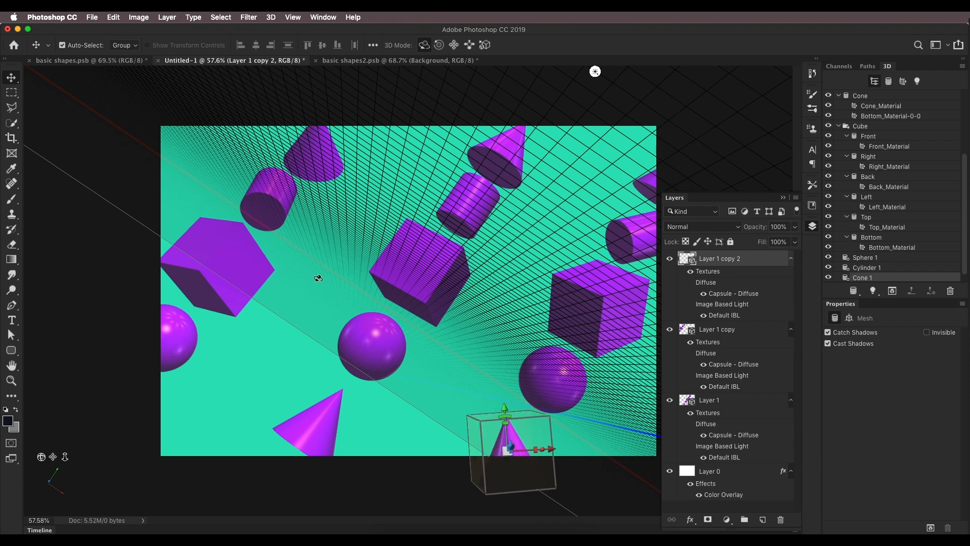
Step: Compare with the reference documents, then add a new empty layer above the top 3D layer
click(91, 60)
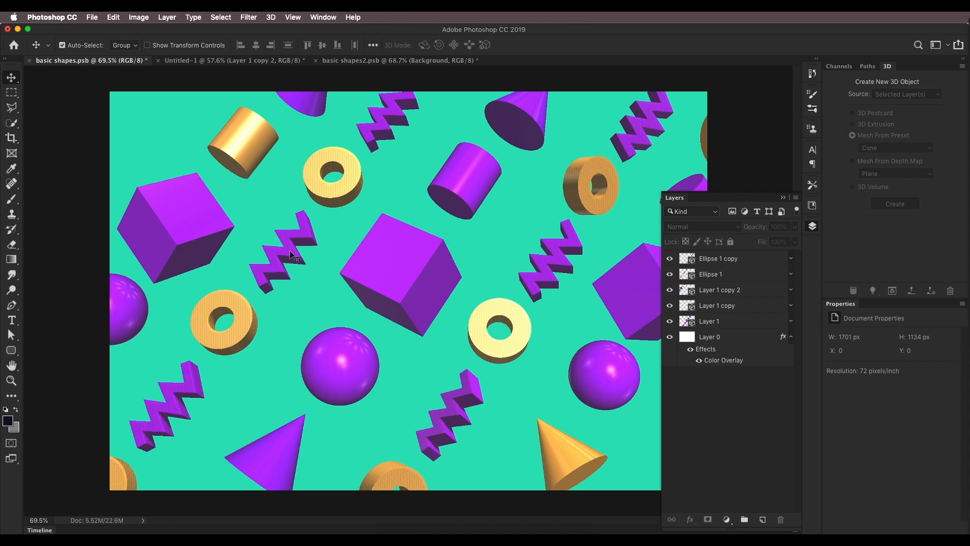
click(402, 63)
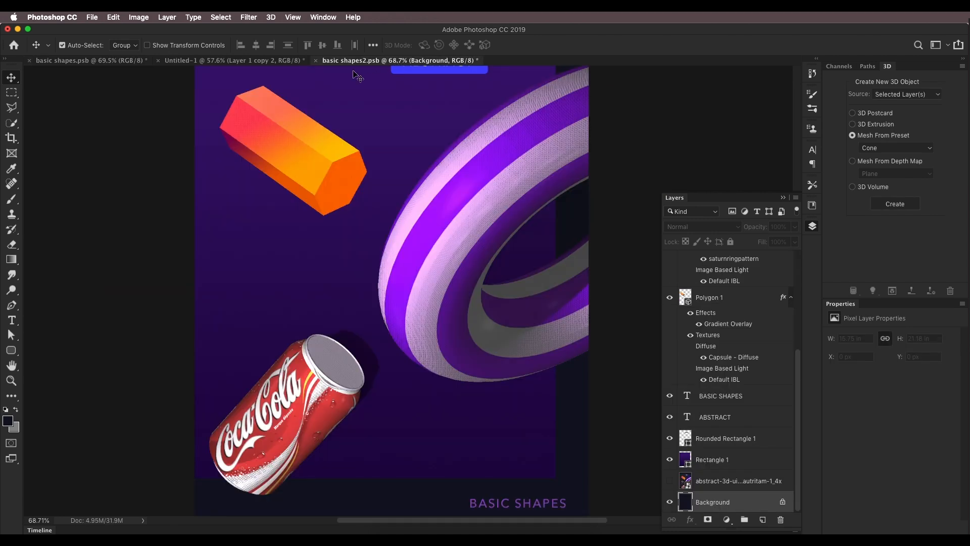
click(273, 64)
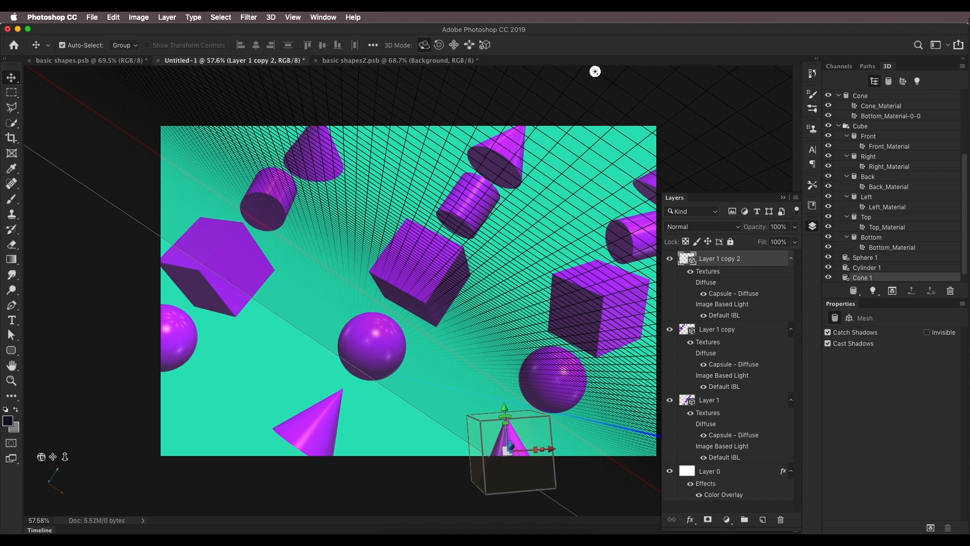
click(748, 476)
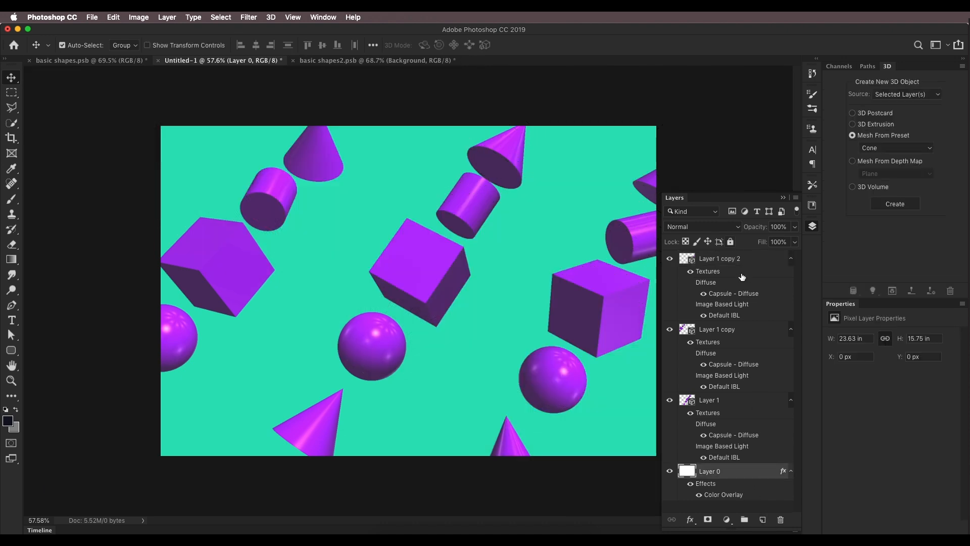
click(768, 260)
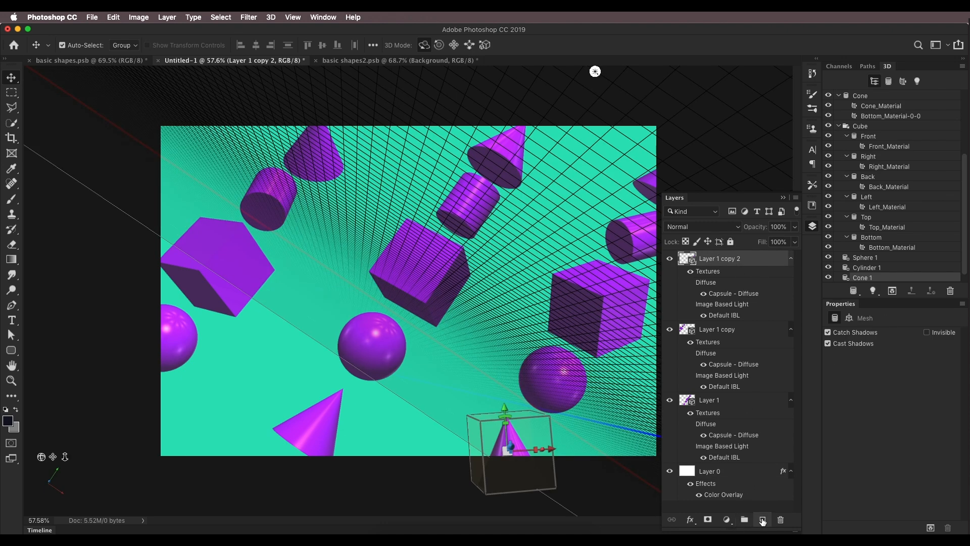
click(763, 520)
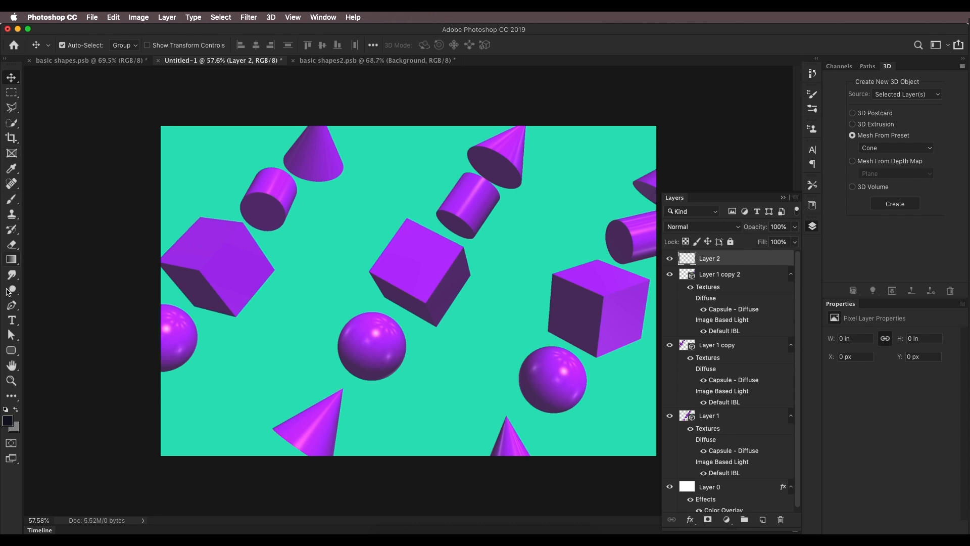
Step: Draw a circle about 522 px wide with the Ellipse tool over the middle stack
click(17, 353)
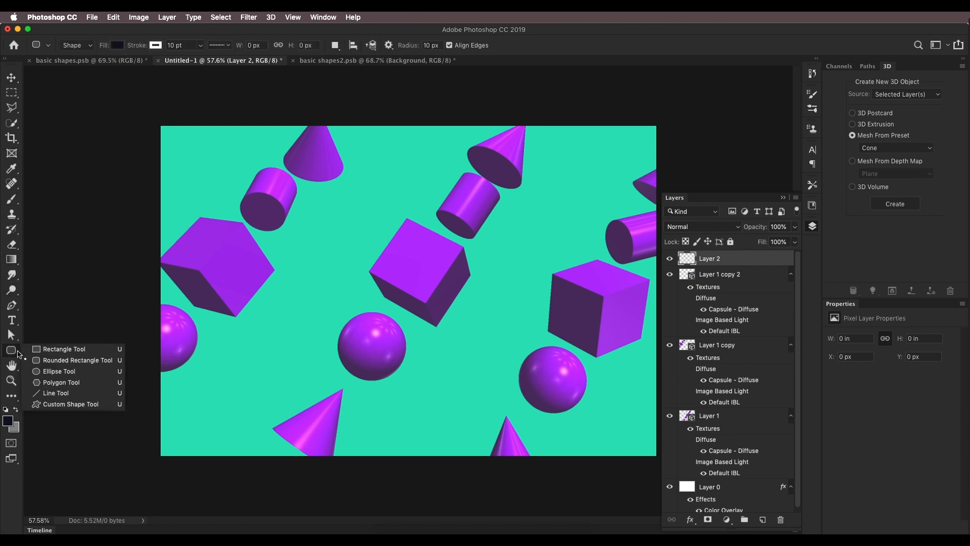
click(39, 372)
drag(374, 250, 492, 353)
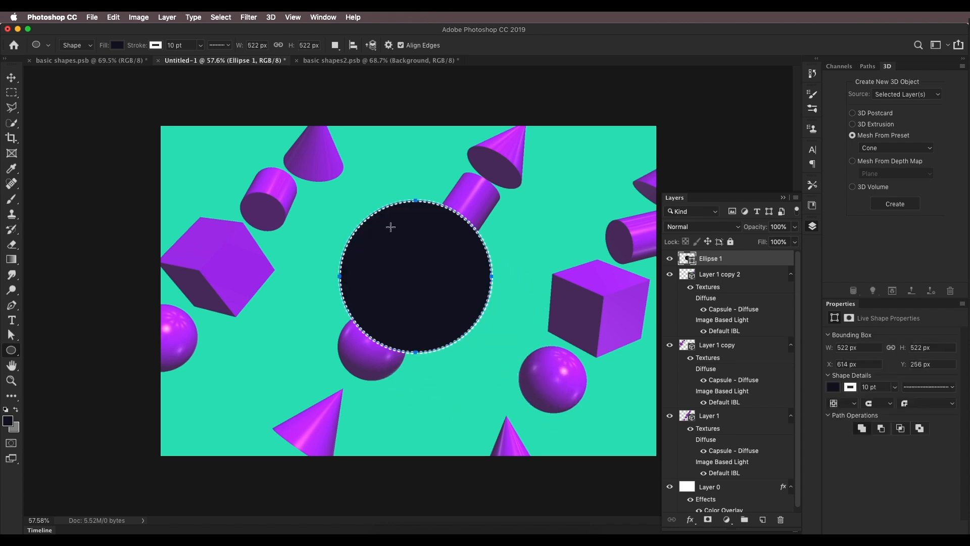
Step: Remove the circle's fill and give it a solid stroke, adjusting the stroke alignment
click(118, 45)
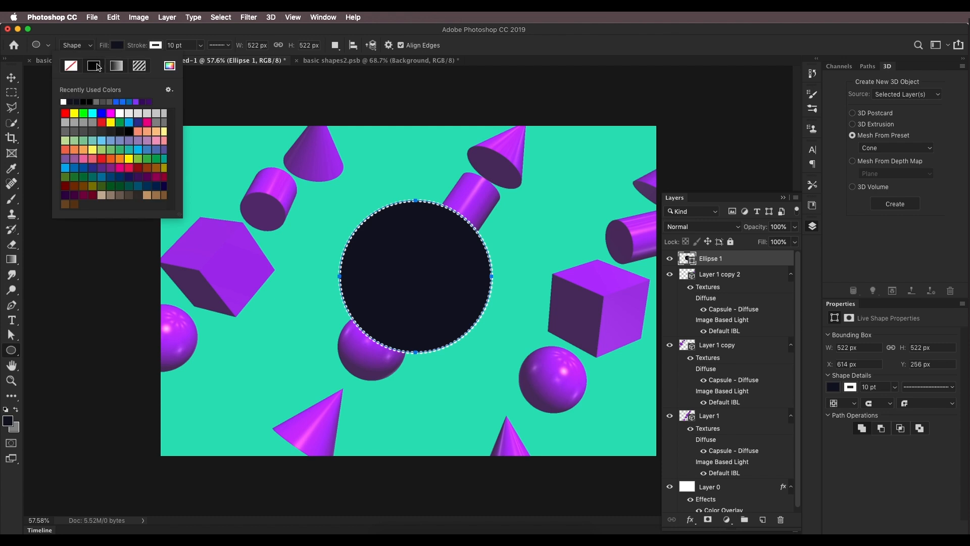
click(71, 66)
click(156, 46)
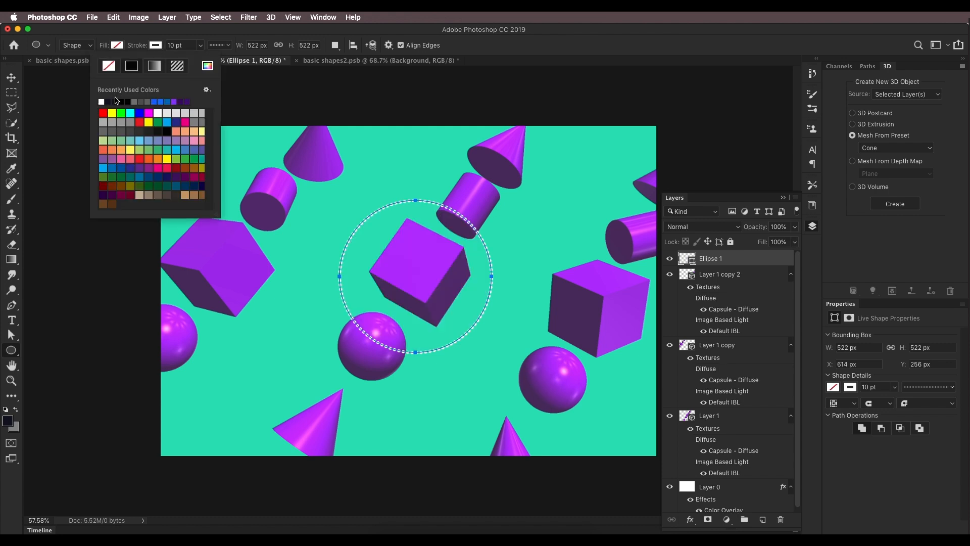
click(228, 46)
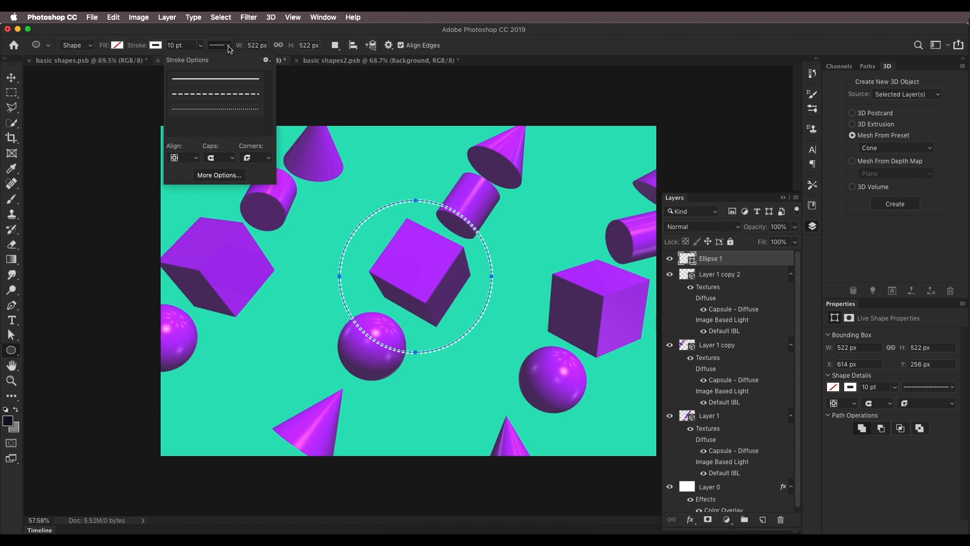
click(230, 80)
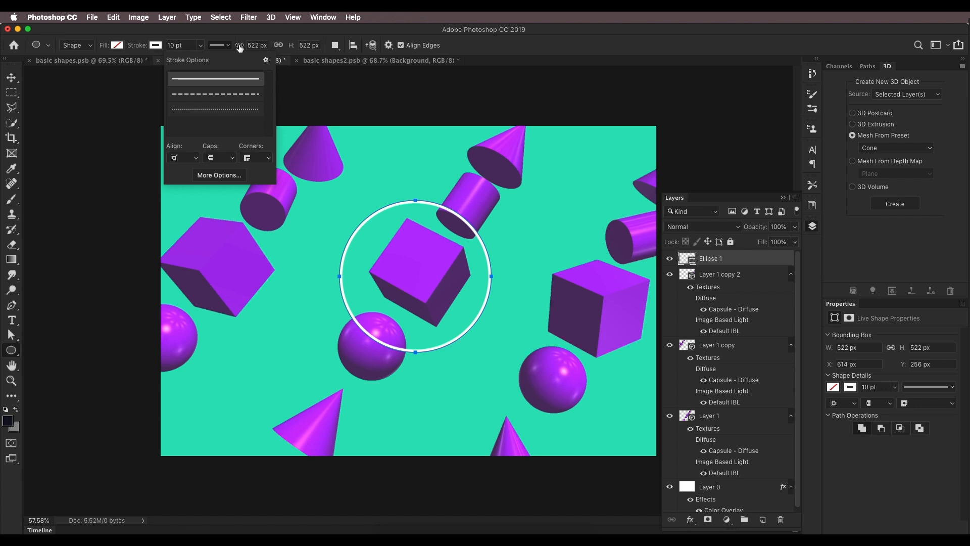
click(192, 158)
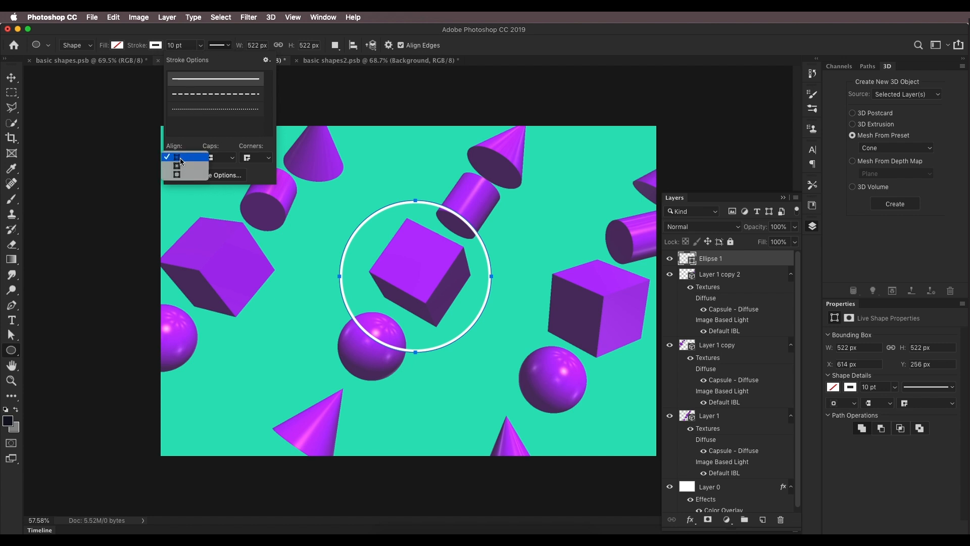
click(181, 161)
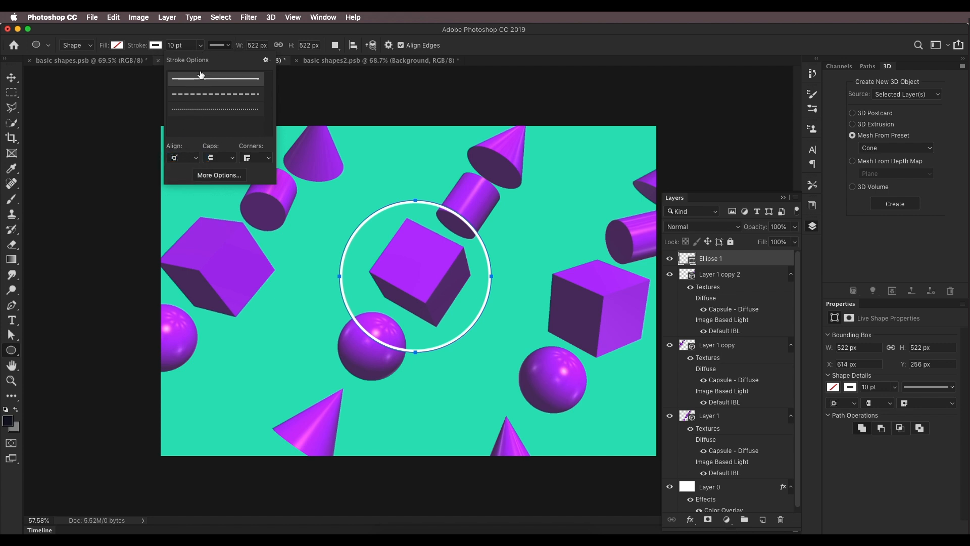
Step: Set the circle's stroke width to 166.15 pt to form a thick ring
click(190, 49)
click(200, 46)
drag(203, 60, 227, 63)
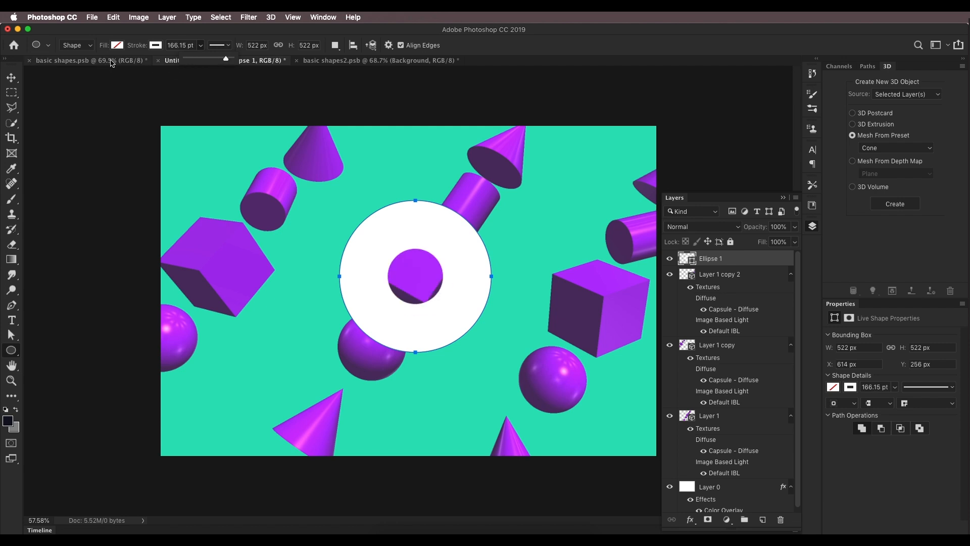
Step: Convert the ring shape into a 3D extrusion
click(874, 124)
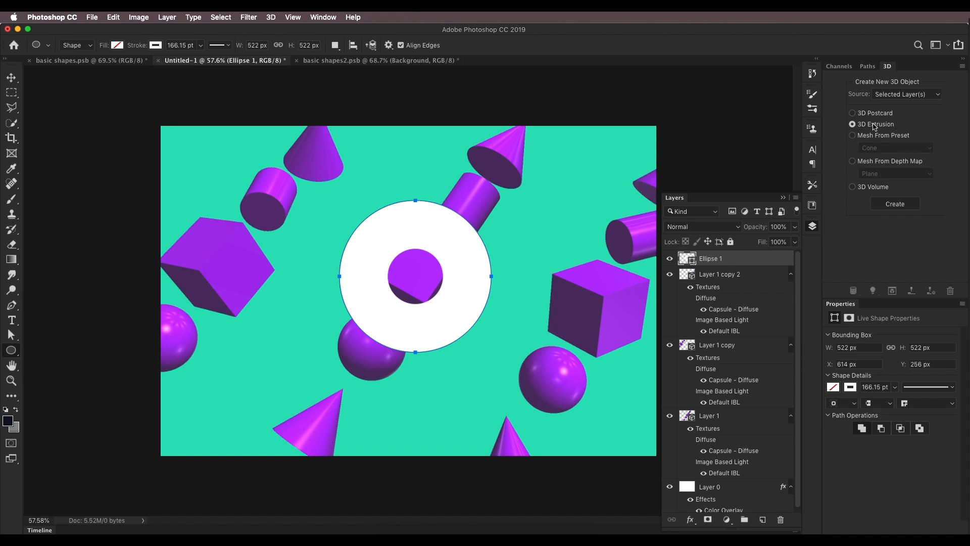
click(882, 202)
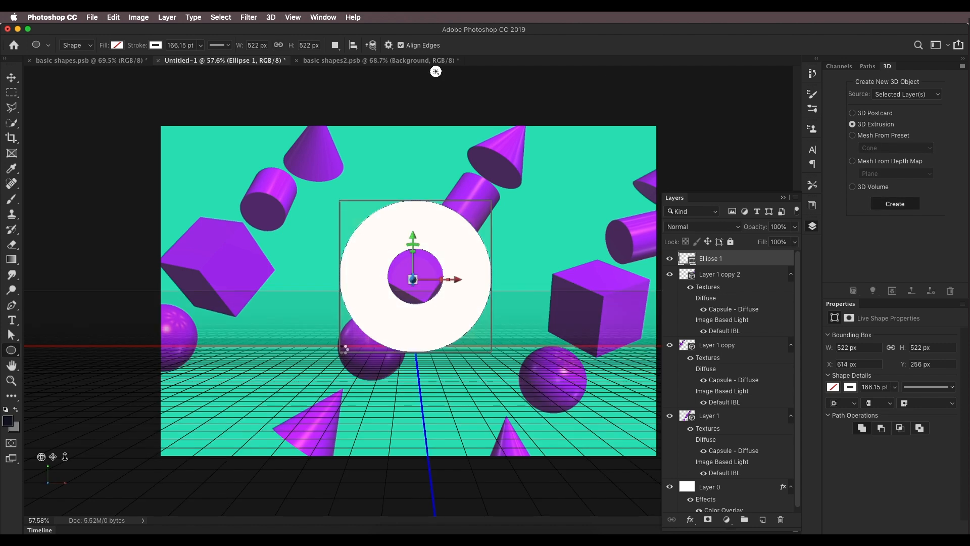
drag(548, 242, 558, 203)
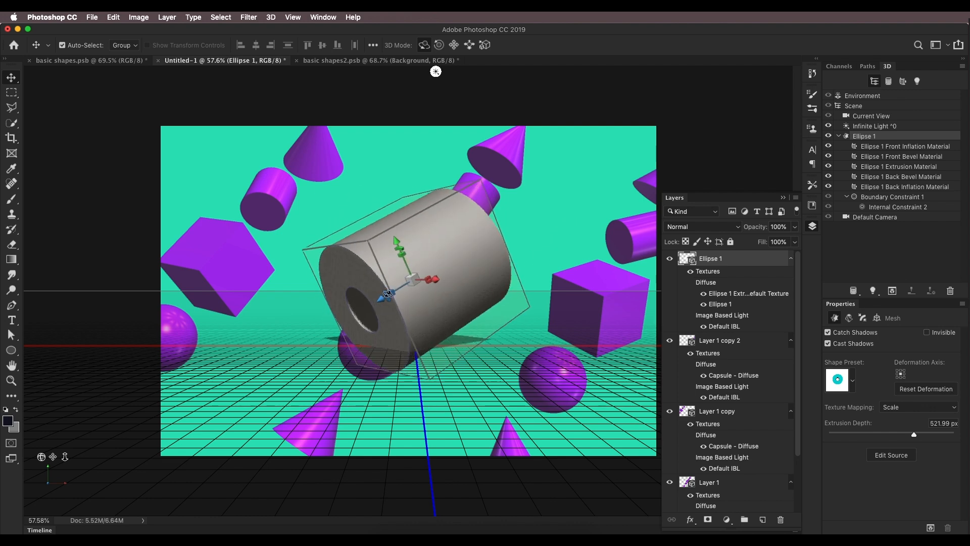
Step: Set the ring's extrusion depth to 140 px and rotate it to tilt in the scene
mouse_move(897, 437)
mouse_down()
mouse_move(889, 435)
mouse_move(897, 434)
mouse_up()
drag(490, 267, 638, 210)
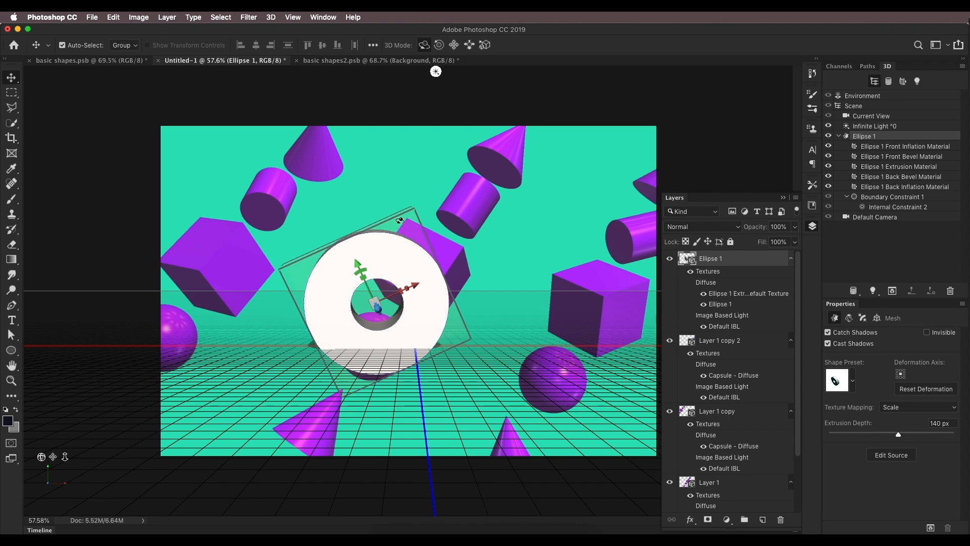
mouse_move(387, 197)
mouse_down()
mouse_move(413, 187)
mouse_move(399, 191)
mouse_up()
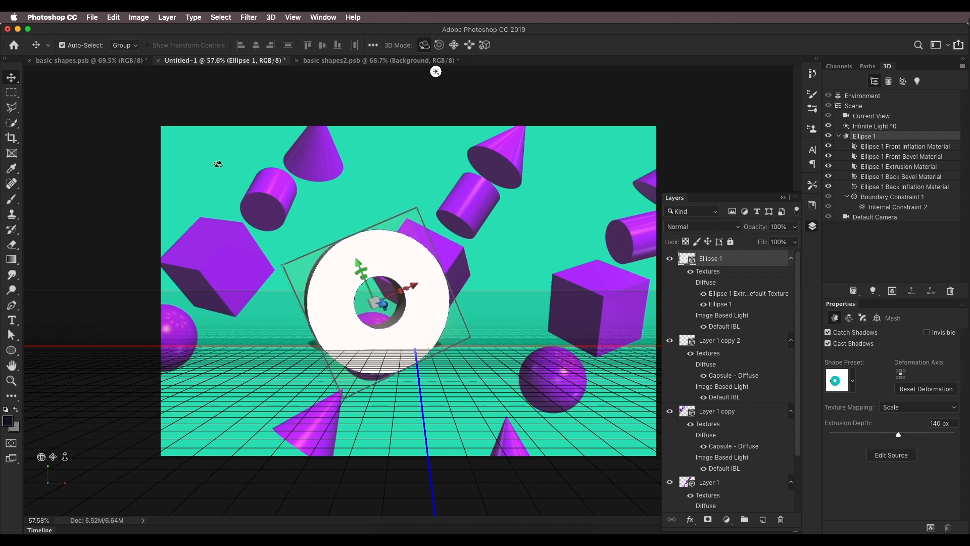
Step: Compare with the reference image, then add another new empty layer above the ring
click(124, 62)
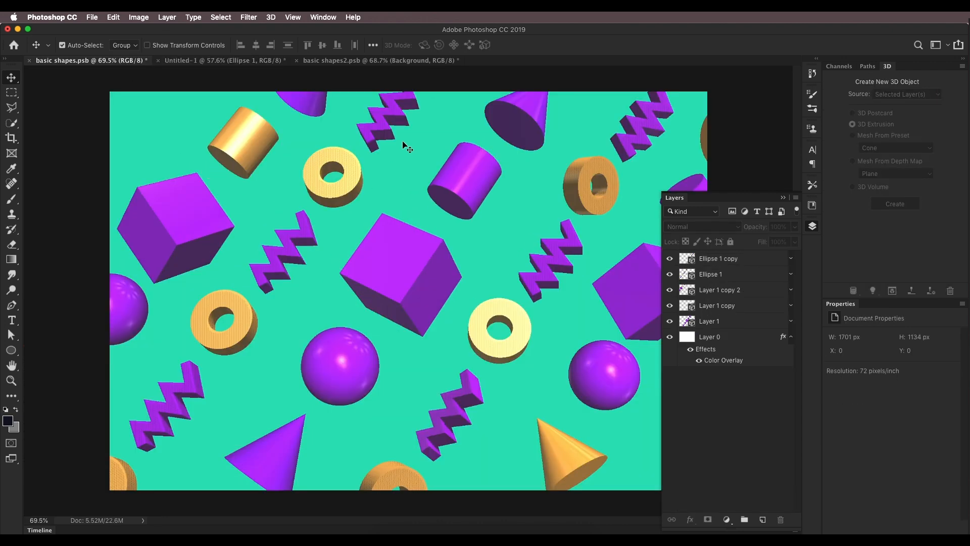
click(271, 61)
click(763, 521)
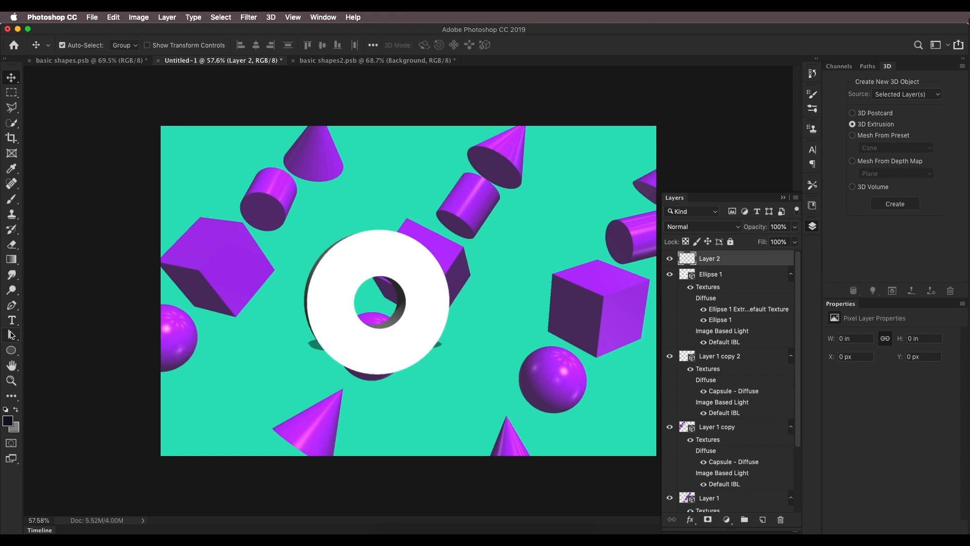
Step: Draw a zigzag path with the Pen tool, about 214 px wide and 662 px tall, over the ring
click(10, 309)
click(363, 154)
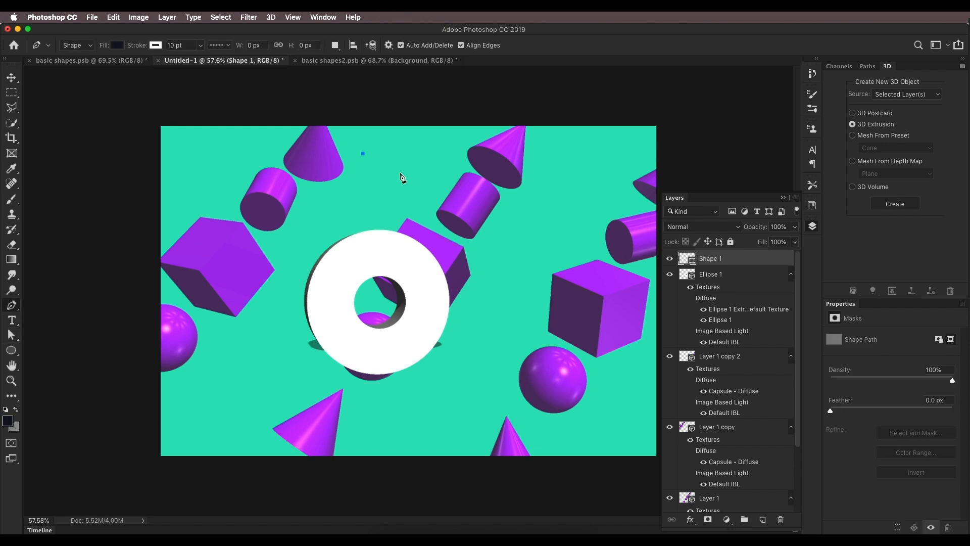
click(424, 190)
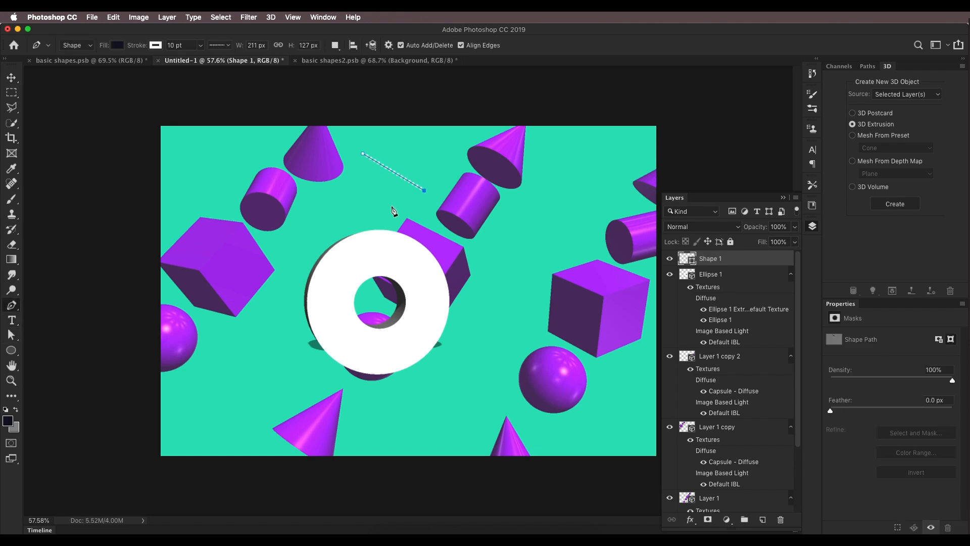
click(362, 225)
click(423, 253)
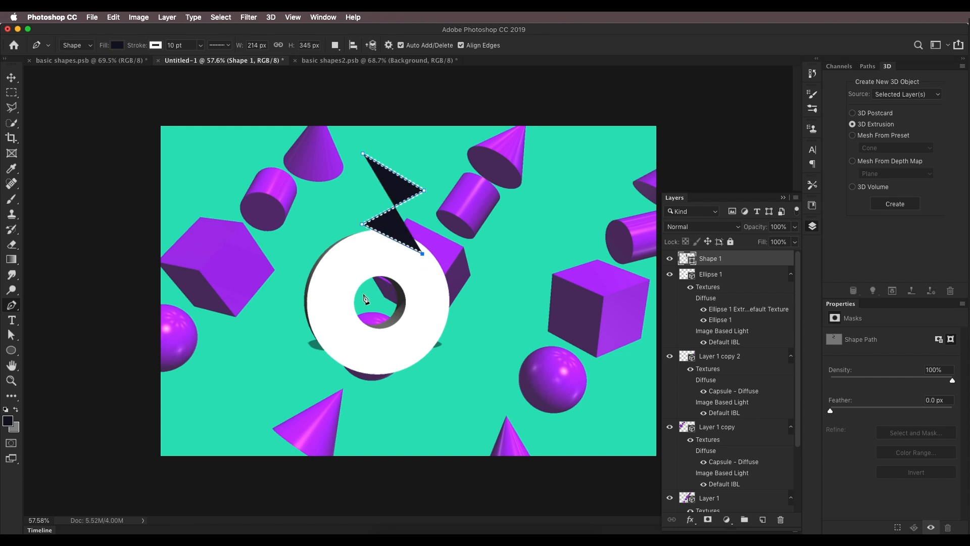
click(364, 293)
click(419, 316)
click(365, 347)
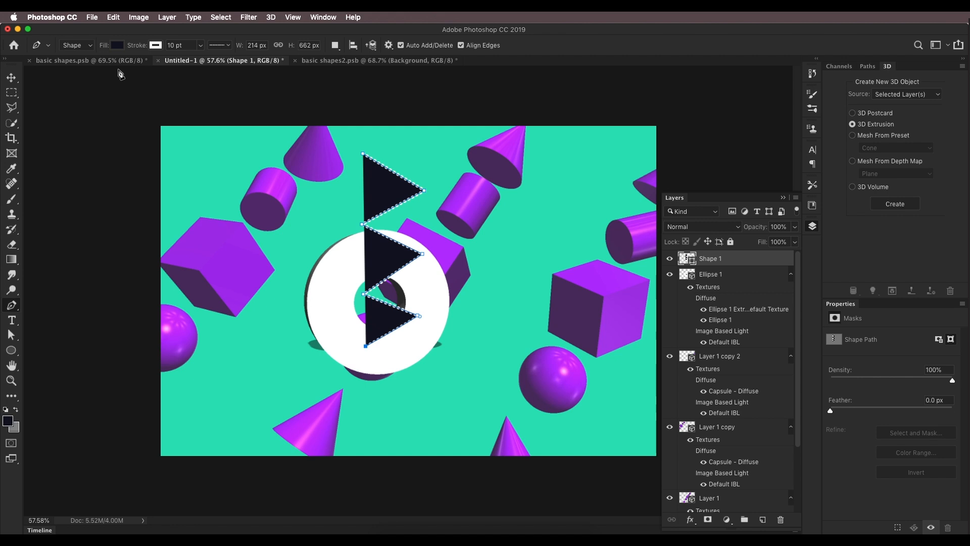
Step: Set the zigzag's fill to none and give it a solid stroke
click(117, 46)
click(71, 67)
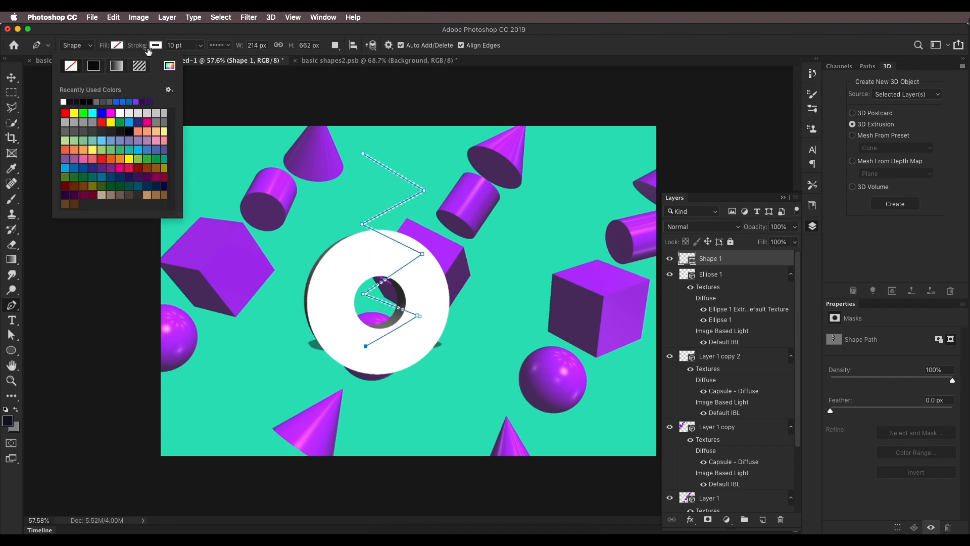
click(231, 47)
click(225, 80)
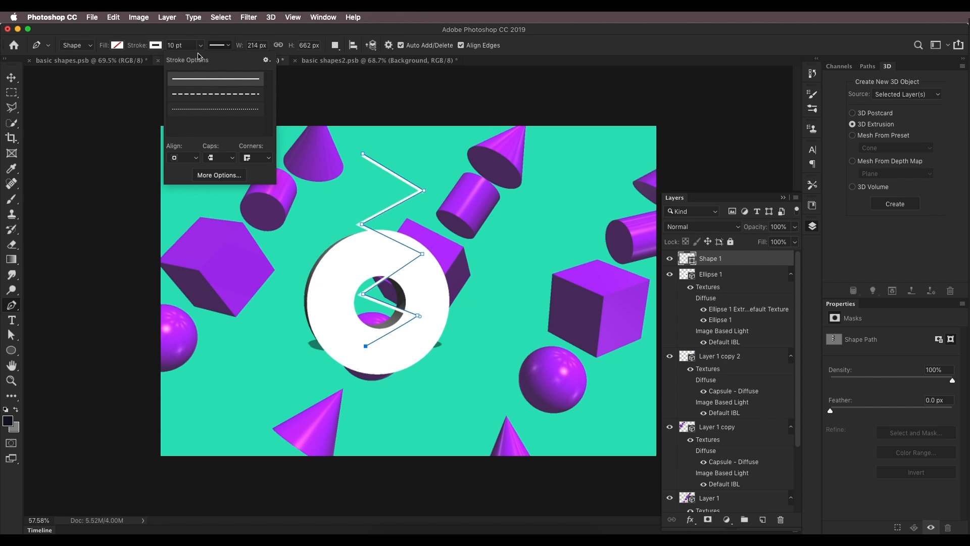
Step: Set the zigzag's stroke width to 66.46 pt and change the stroke alignment
click(188, 45)
click(201, 45)
drag(200, 59, 205, 61)
mouse_move(207, 61)
mouse_down()
mouse_move(231, 61)
mouse_move(218, 64)
mouse_up()
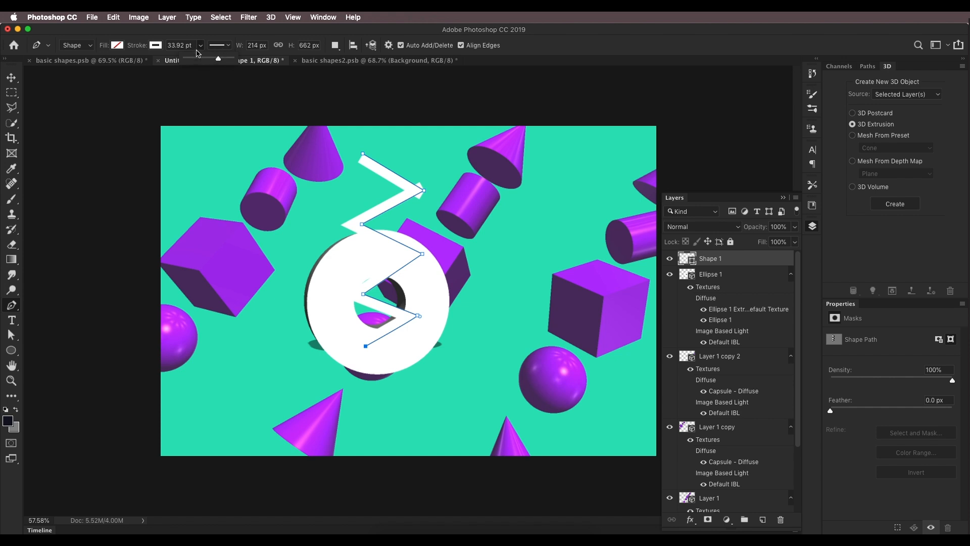
click(228, 46)
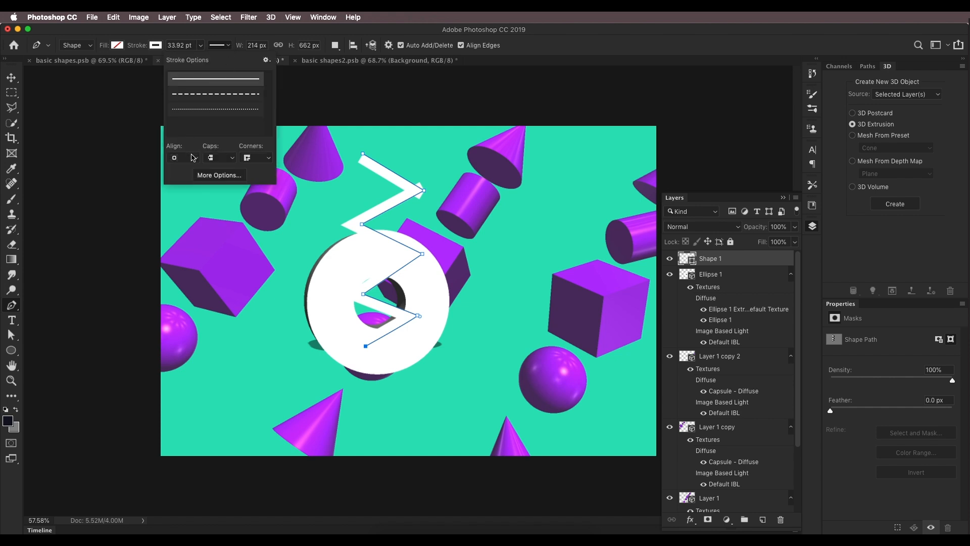
click(193, 157)
click(191, 173)
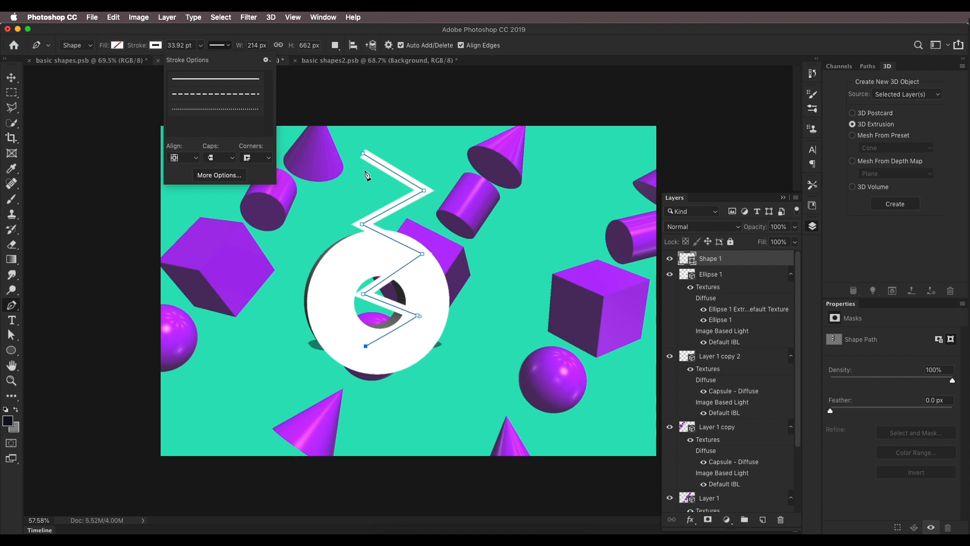
click(200, 46)
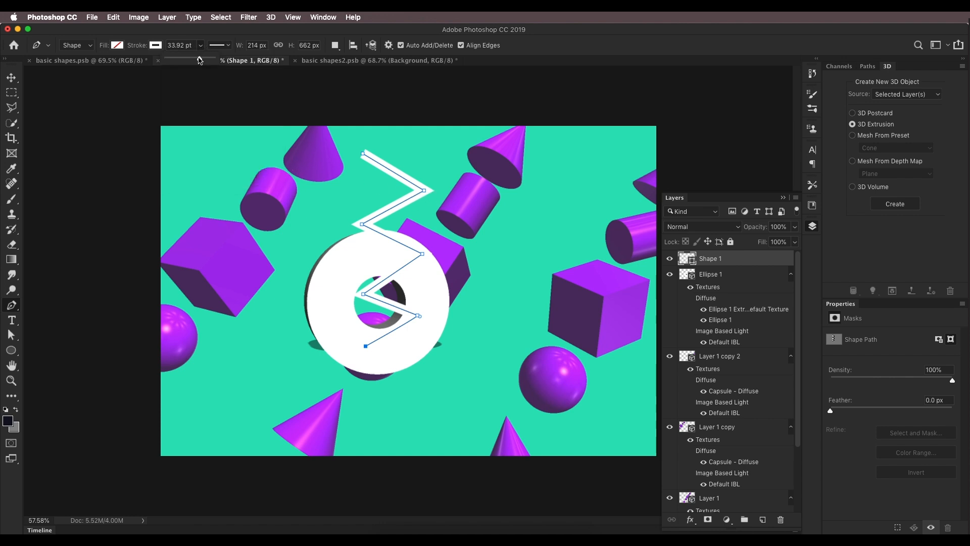
drag(205, 62, 202, 64)
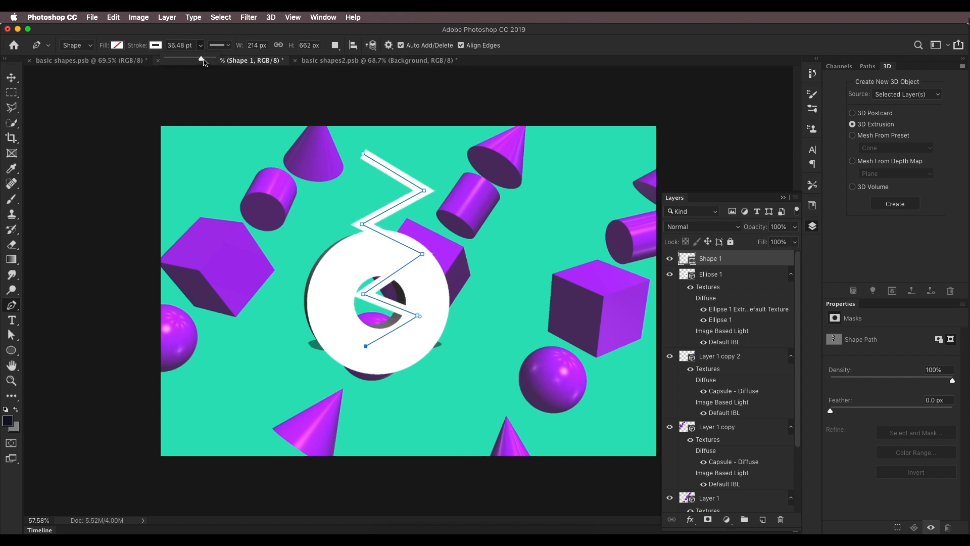
drag(204, 62, 204, 61)
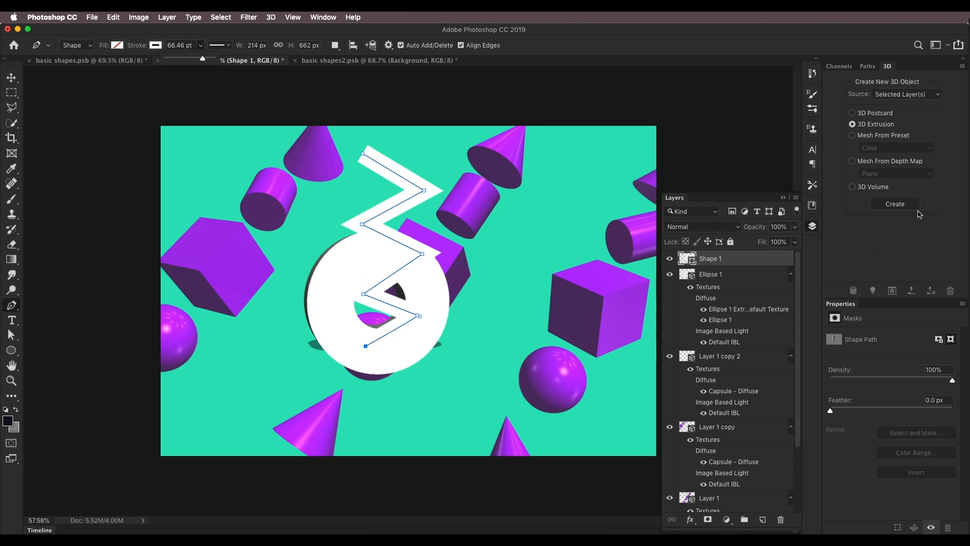
Step: Convert the zigzag shape into a 3D extrusion and rotate it in the scene
click(895, 204)
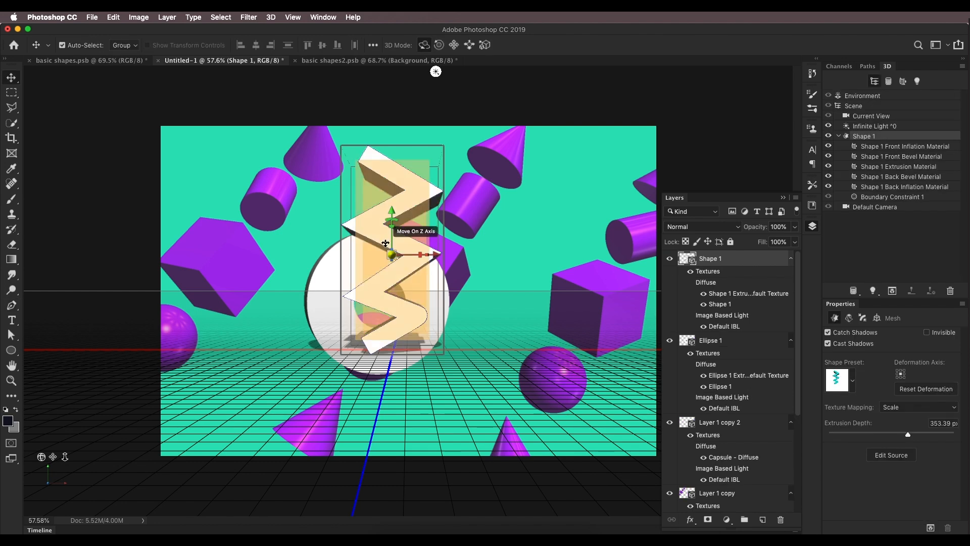
drag(525, 251, 404, 276)
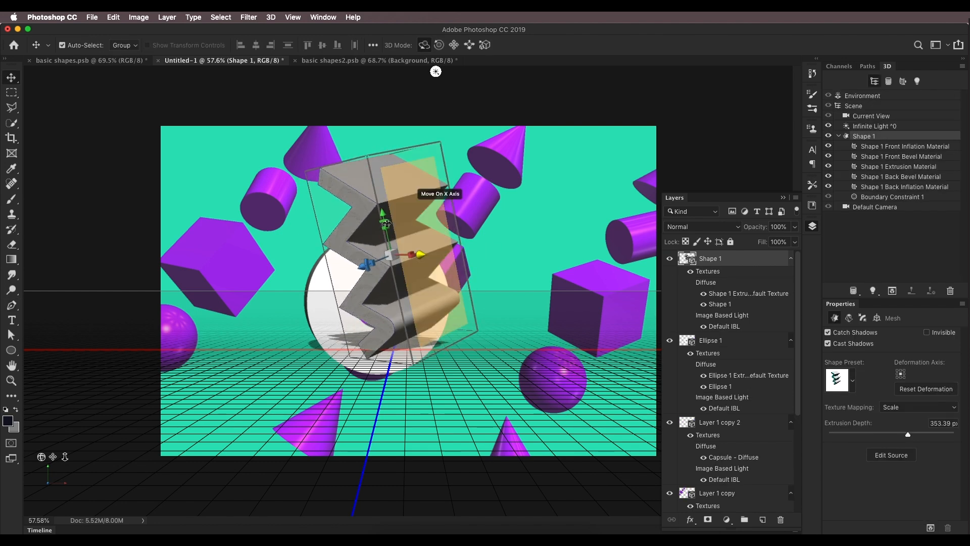
Step: Set the zigzag's extrusion depth to 80 px and adjust its rotation
click(896, 435)
drag(895, 433, 896, 432)
drag(498, 230, 536, 235)
drag(459, 205, 483, 192)
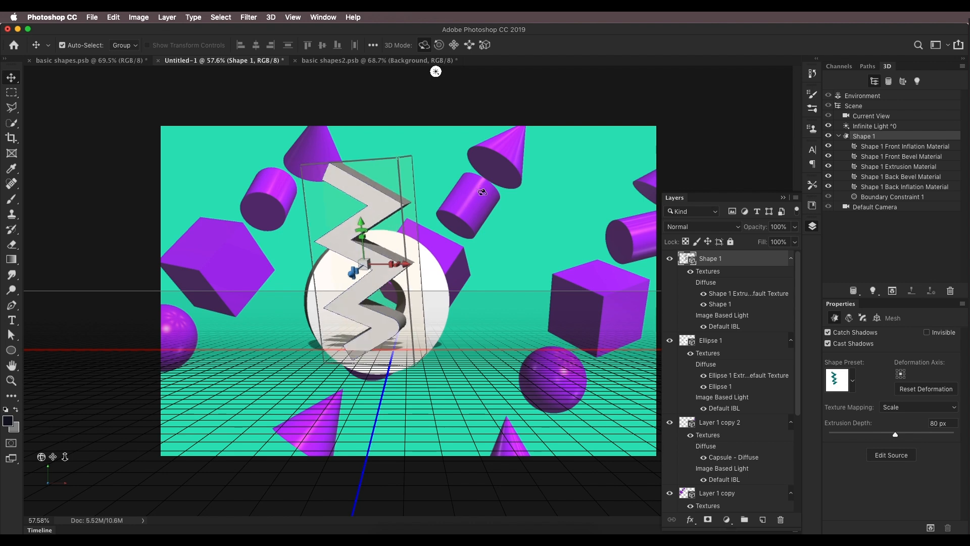
Step: Hide the capsule layers Layer 1 copy 2, Layer 1 copy and Layer 1
click(670, 423)
scroll(671, 453, down, 3)
click(671, 435)
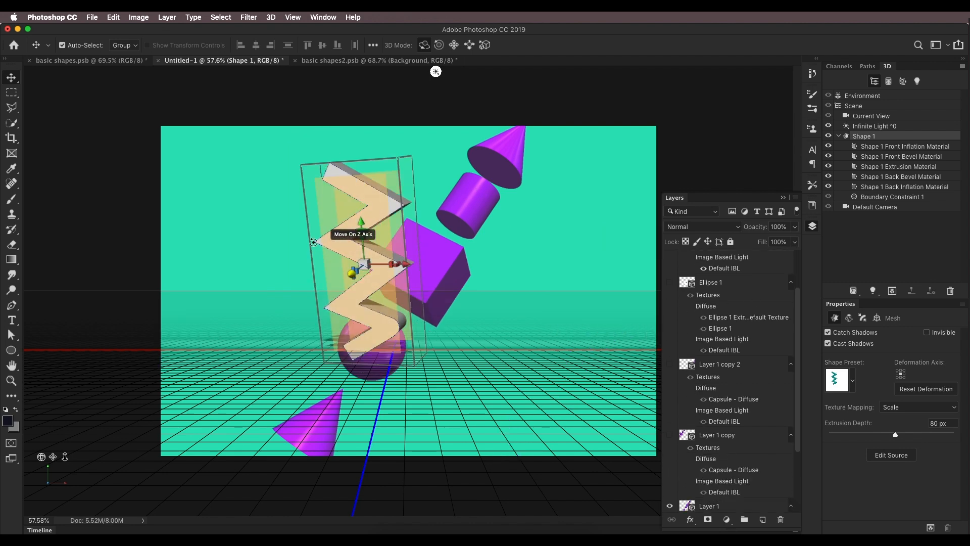
scroll(677, 449, down, 3)
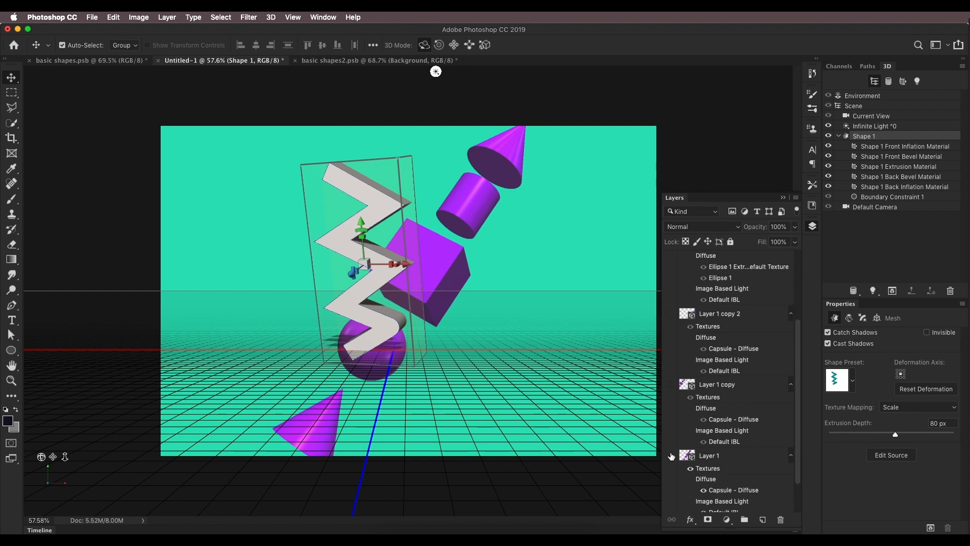
click(671, 455)
scroll(693, 331, up, 6)
click(670, 341)
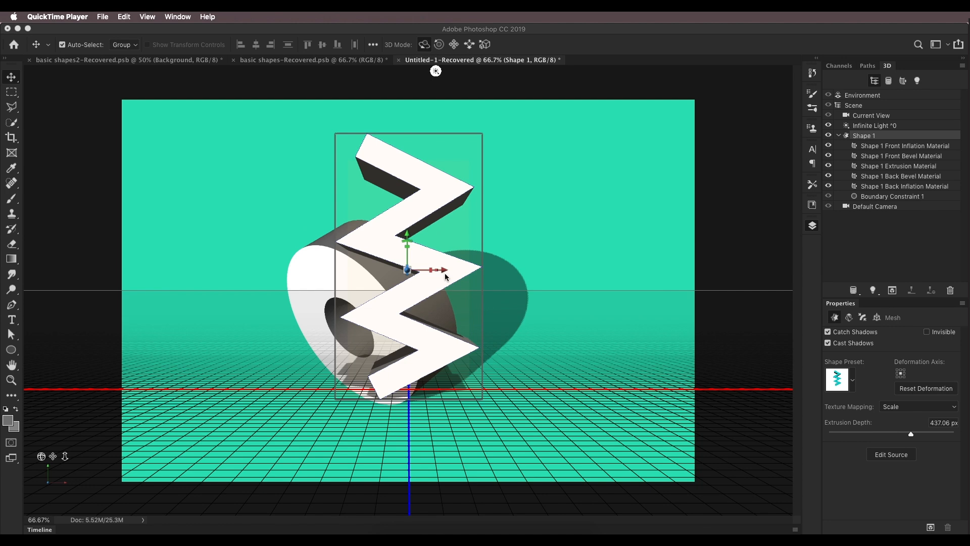
scroll(445, 277, down, 3)
scroll(445, 277, up, 3)
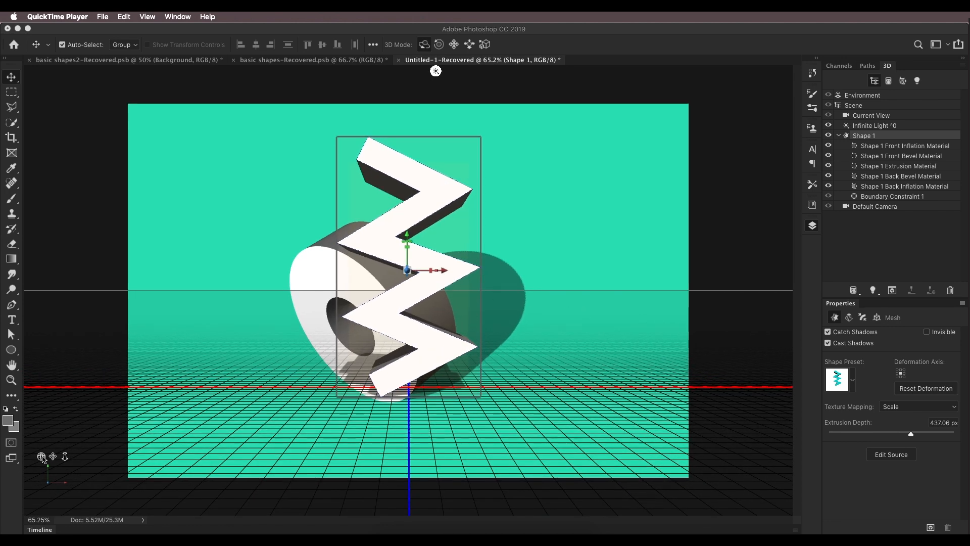
Step: Set the zigzag's extrusion depth to 110 px
click(42, 459)
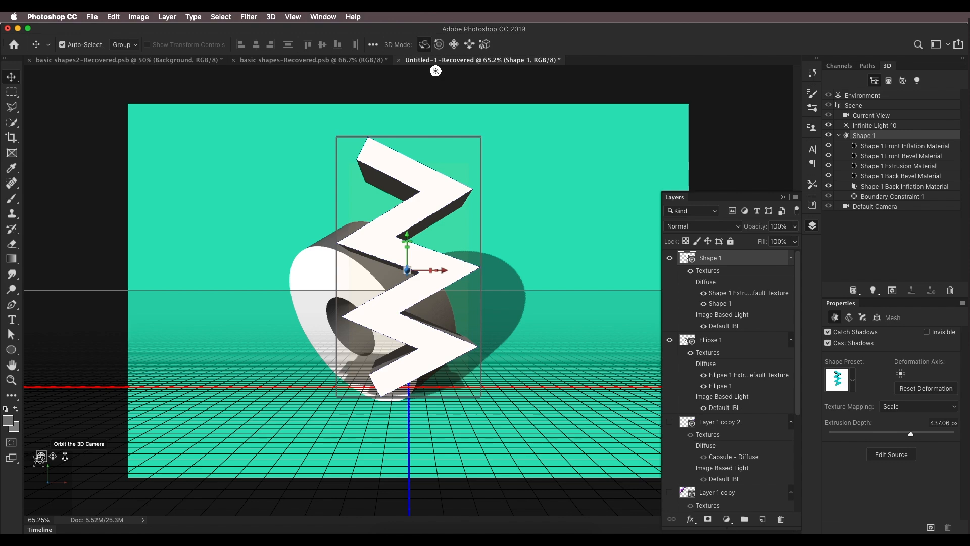
drag(436, 71, 86, 70)
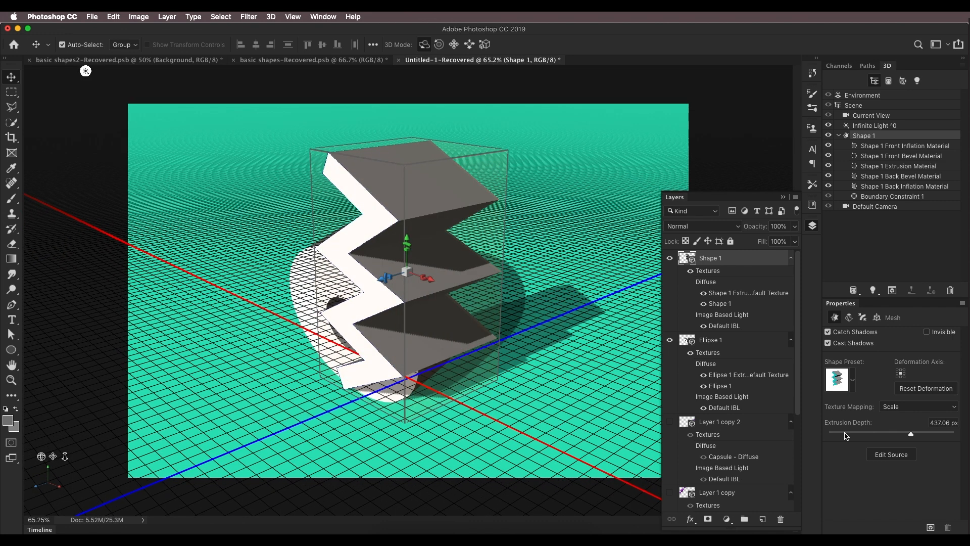
drag(908, 439, 897, 438)
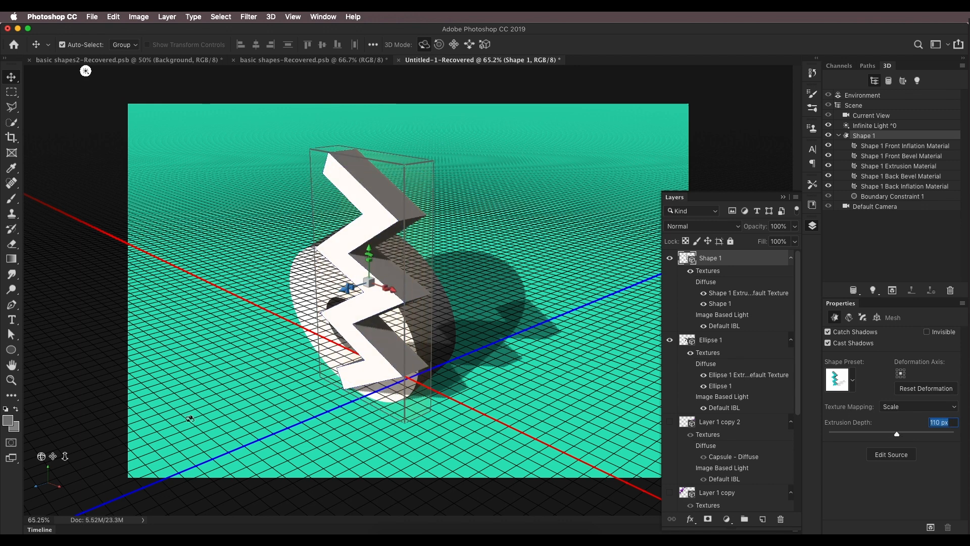
drag(81, 71, 355, 71)
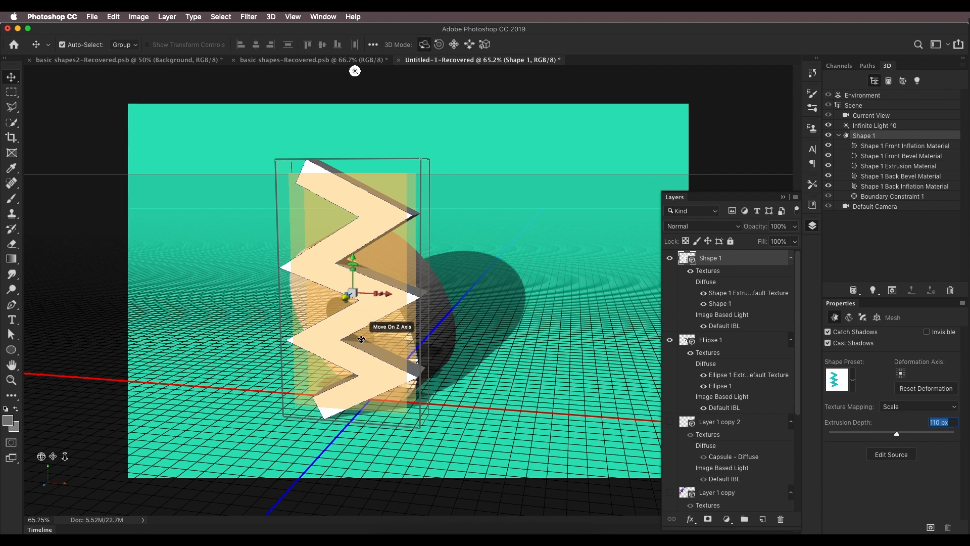
Step: Merge the zigzag and ring layers into one 3D layer
shift+click(742, 344)
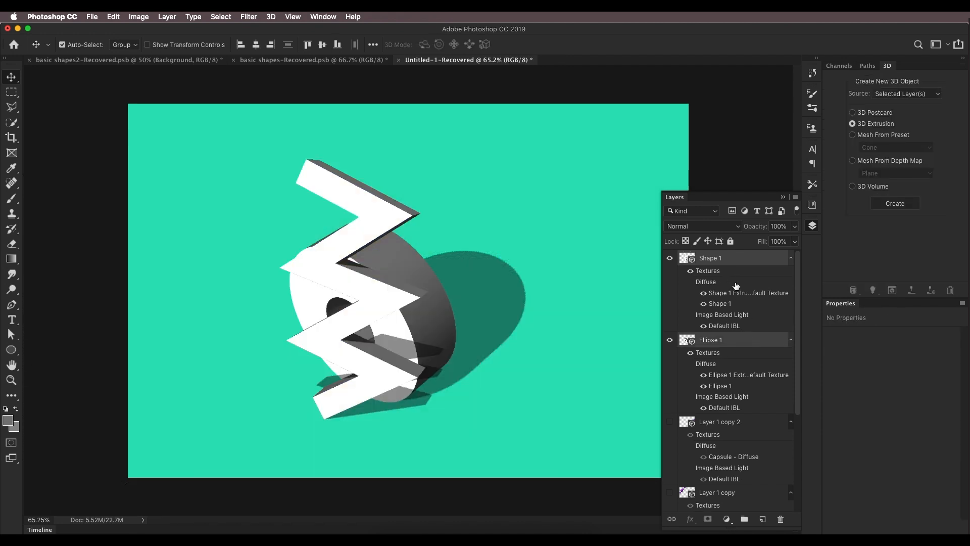
click(269, 17)
click(281, 43)
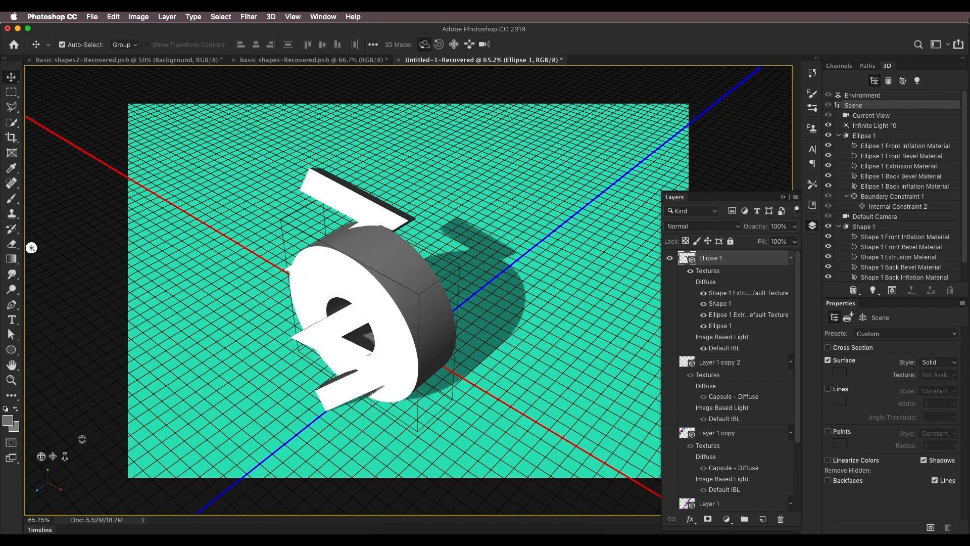
Step: Reset the zigzag's X, Y and Z rotation to 0°
drag(44, 457, 90, 438)
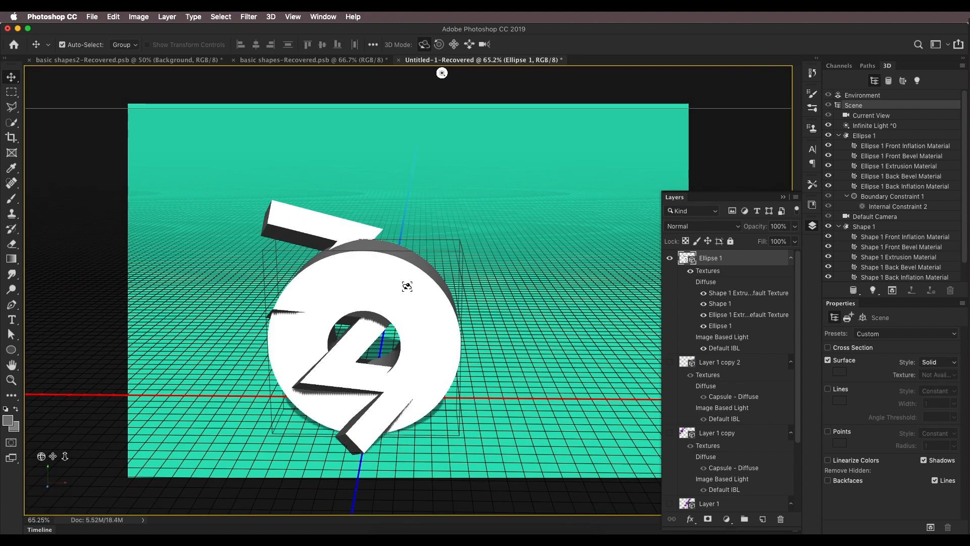
click(861, 227)
click(828, 227)
click(828, 226)
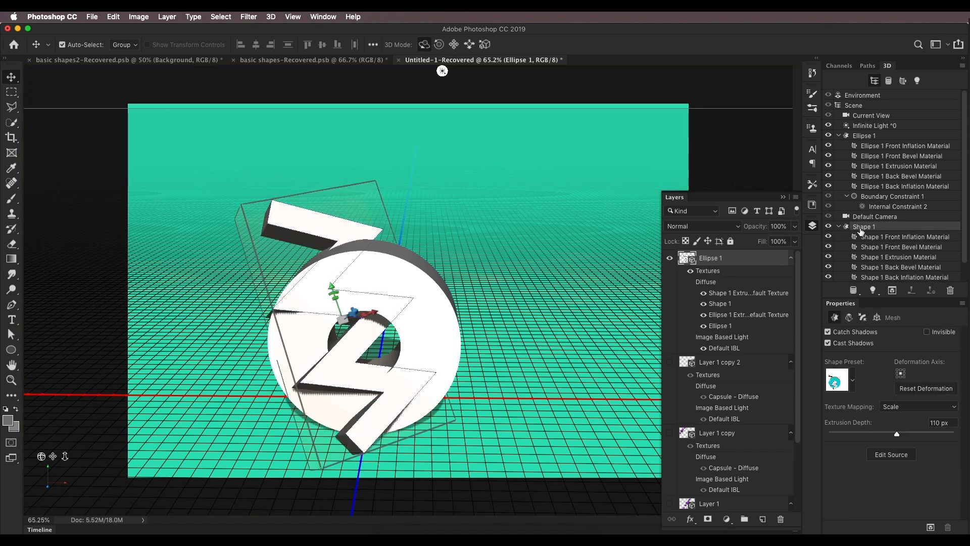
click(877, 319)
click(901, 371)
text(0)
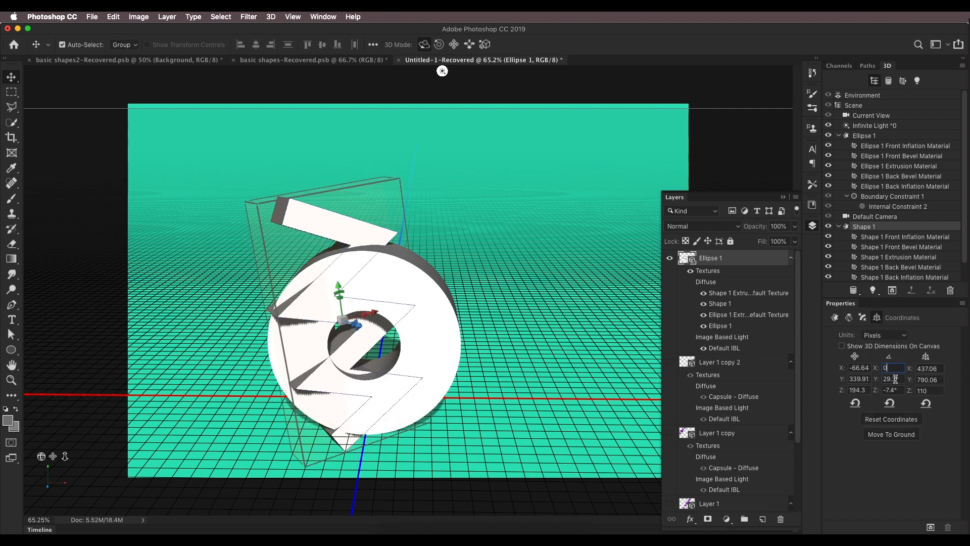
text(0)
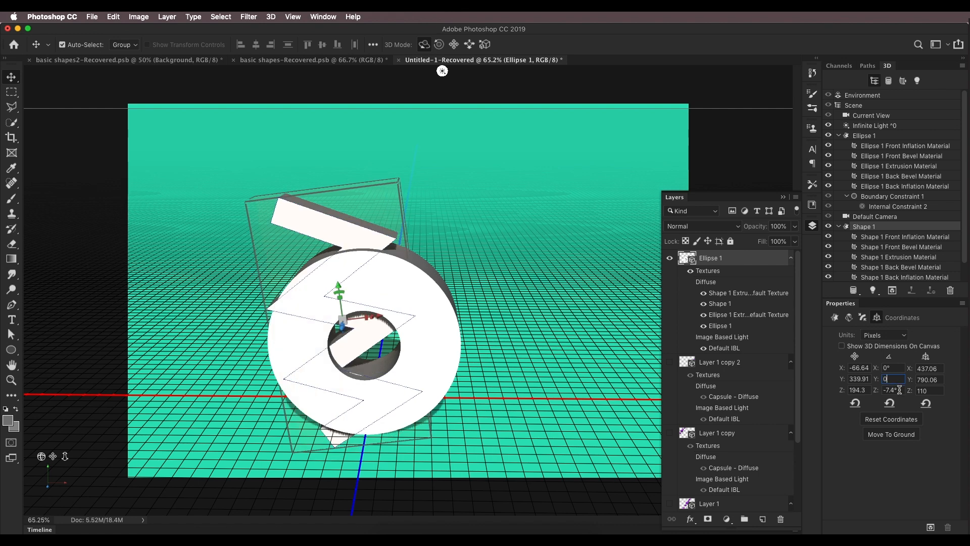
text(0)
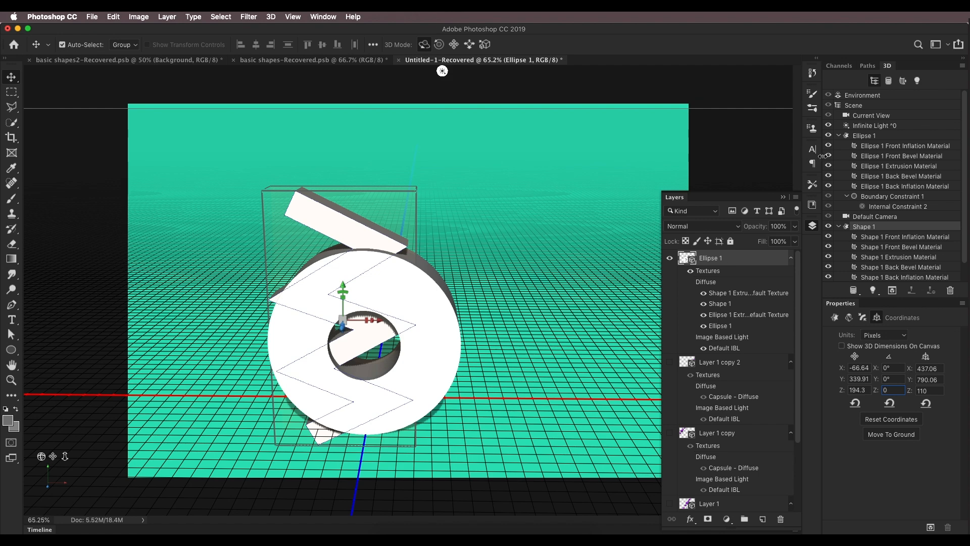
Step: Move the zigzag upward so it sits above the ring
click(859, 136)
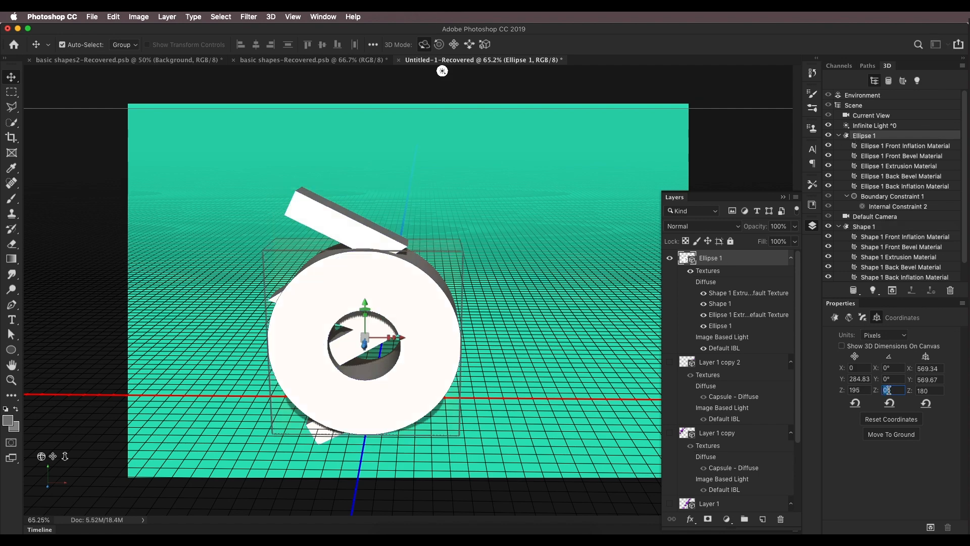
click(866, 227)
drag(343, 285, 357, 143)
drag(66, 456, 158, 272)
drag(412, 209, 429, 210)
drag(393, 176, 392, 155)
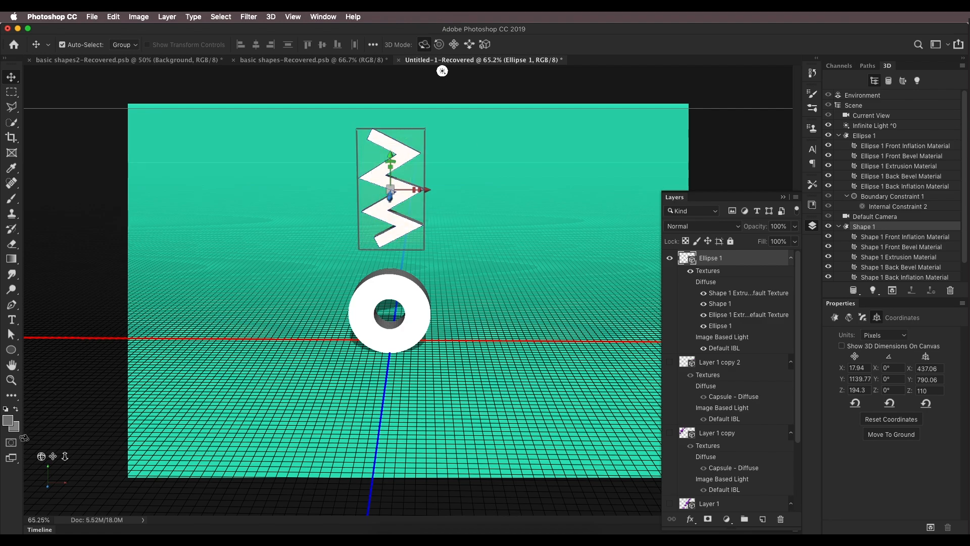
drag(442, 70, 331, 70)
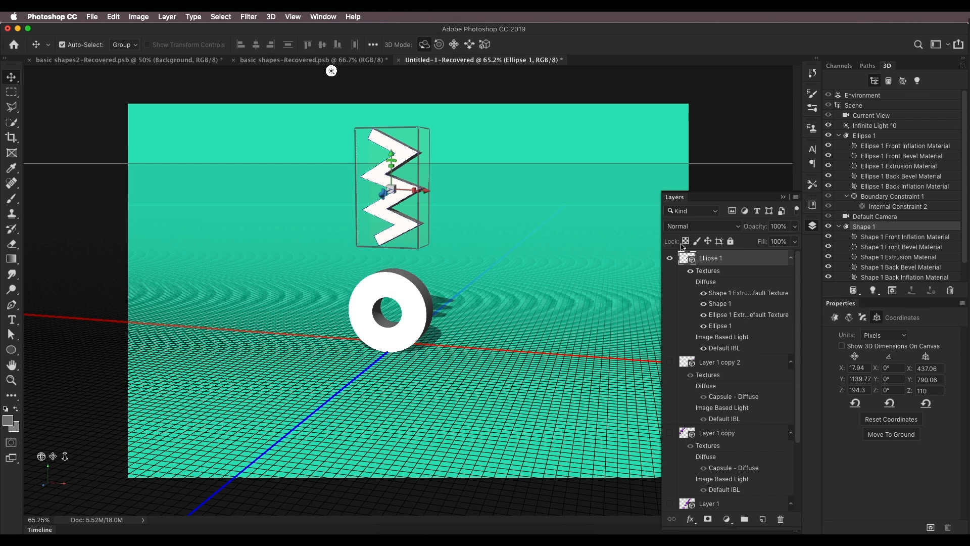
Step: Collapse the Ellipse 1 and Shape 1 entries in the 3D scene list and select Shape 1
shift+click(871, 137)
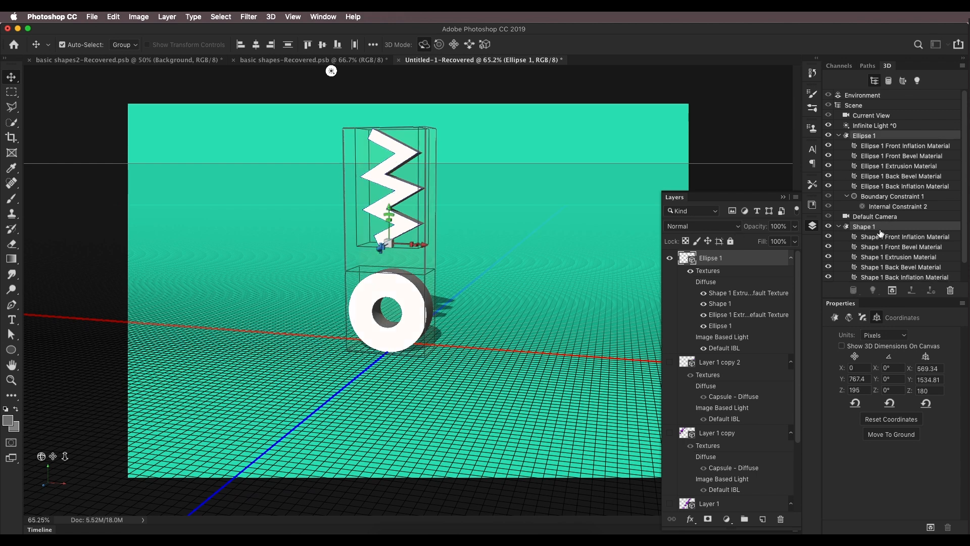
click(840, 228)
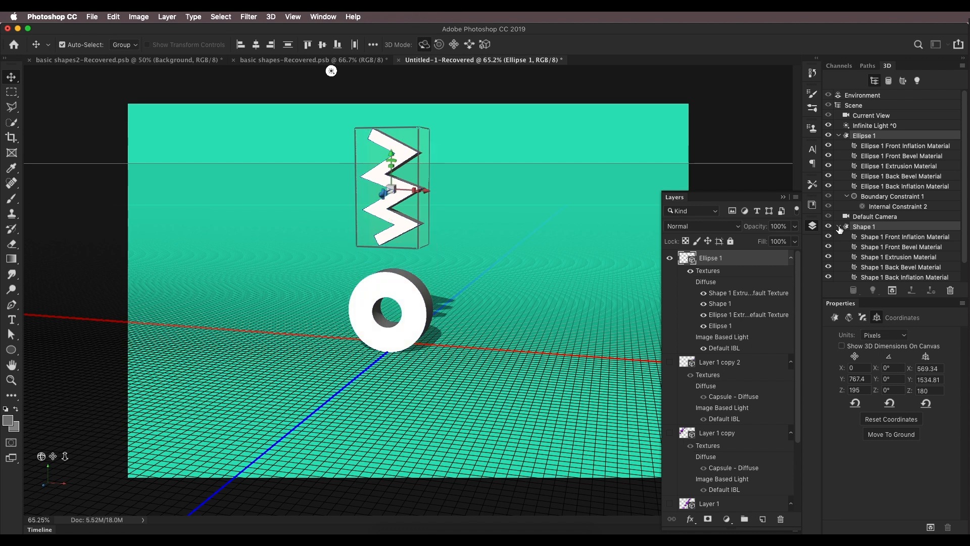
click(840, 137)
click(877, 156)
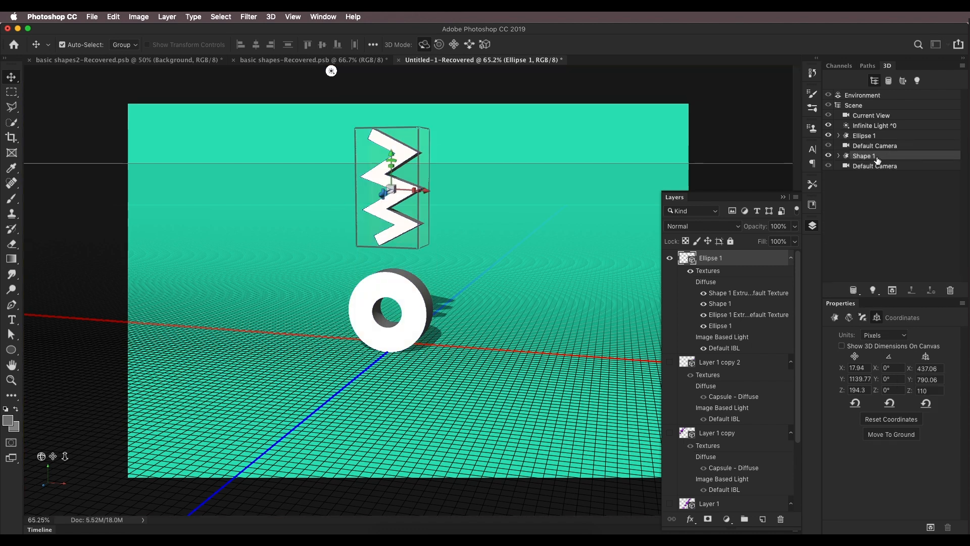
Step: Create instances of the ring and zigzag objects in the 3D scene
shift+click(880, 138)
right_click(880, 139)
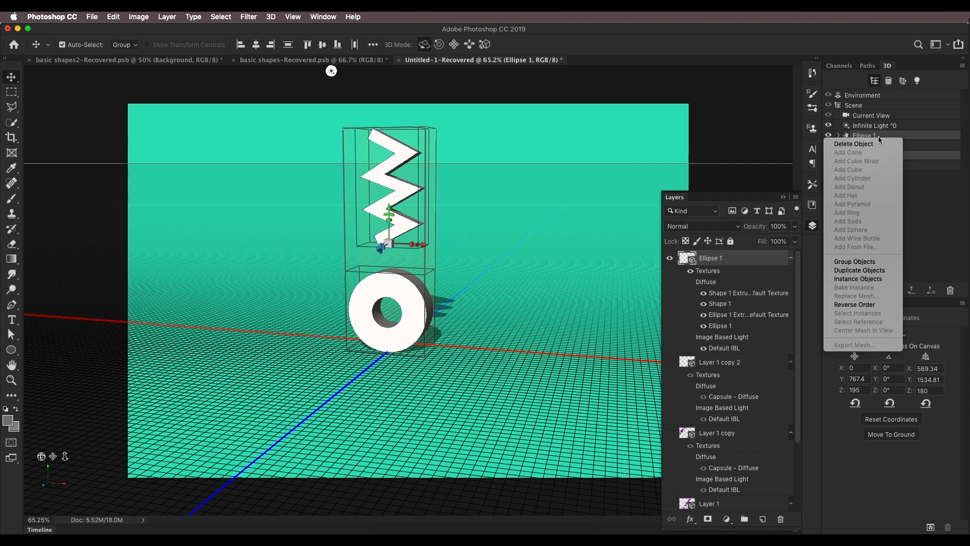
click(858, 279)
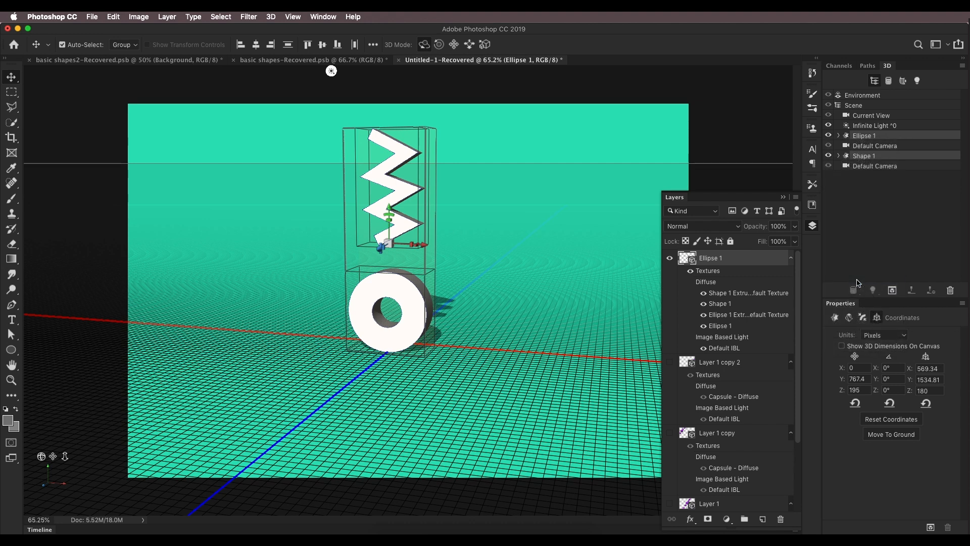
Step: Select the instanced ring and zigzag copies and move them downward below the originals
click(867, 176)
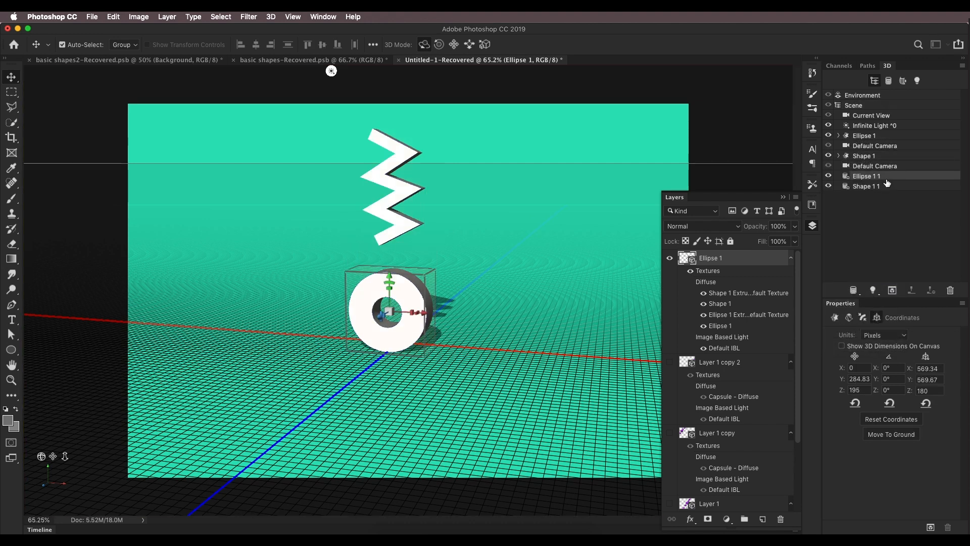
shift+click(866, 186)
drag(388, 212, 381, 373)
scroll(412, 363, down, 8)
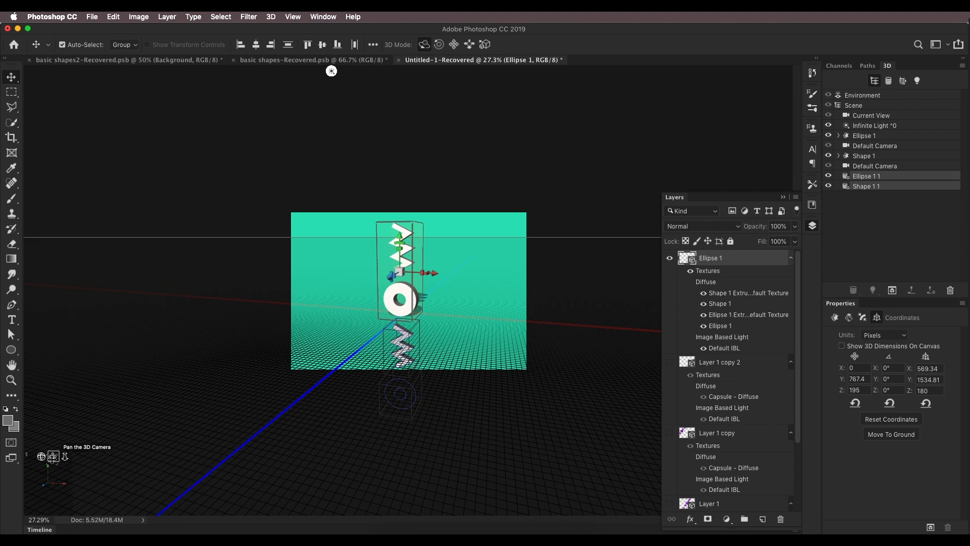
drag(65, 456, 98, 332)
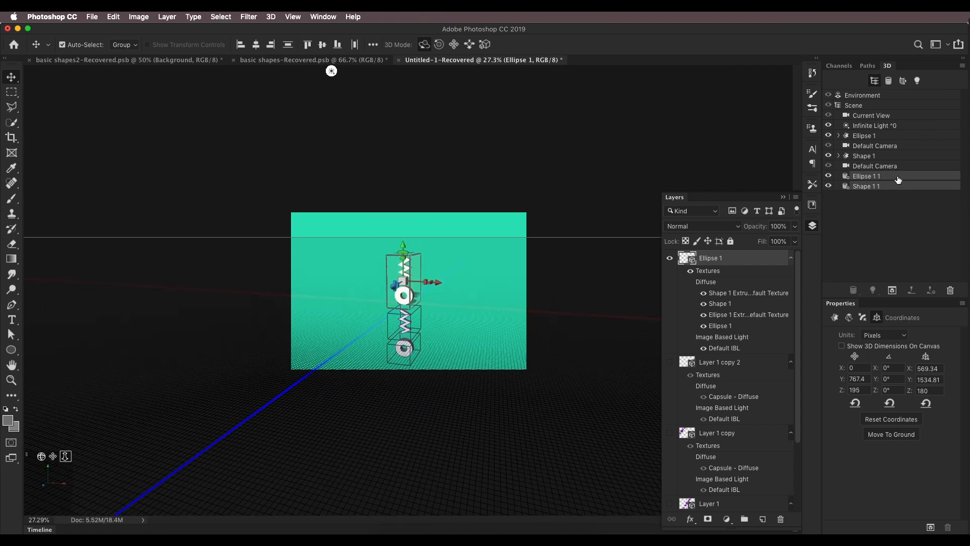
Step: Select the original ring and zigzag objects and create another set of instances
click(873, 158)
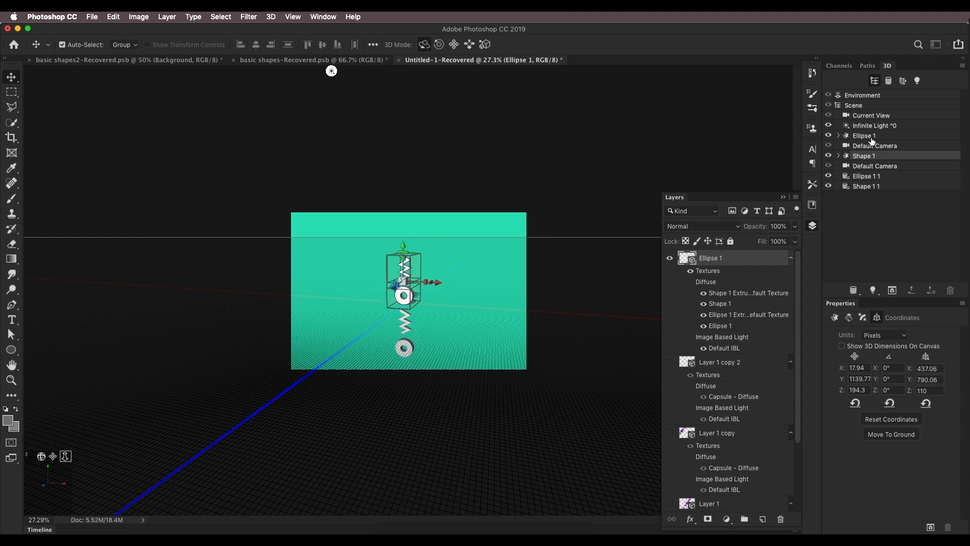
super+click(871, 141)
right_click(872, 141)
key(Escape)
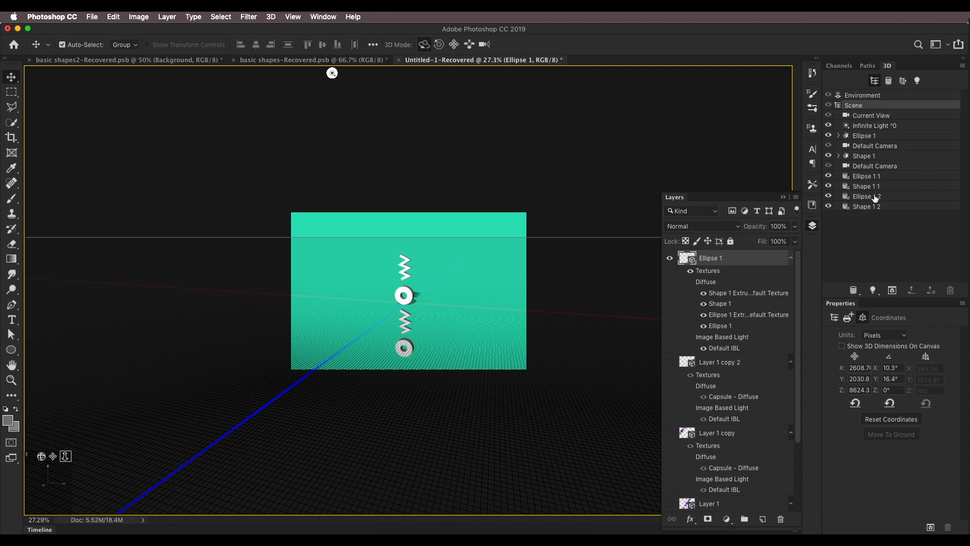
Step: Select the second instanced ring and zigzag copies and move them upward above the originals
click(867, 197)
super+click(871, 206)
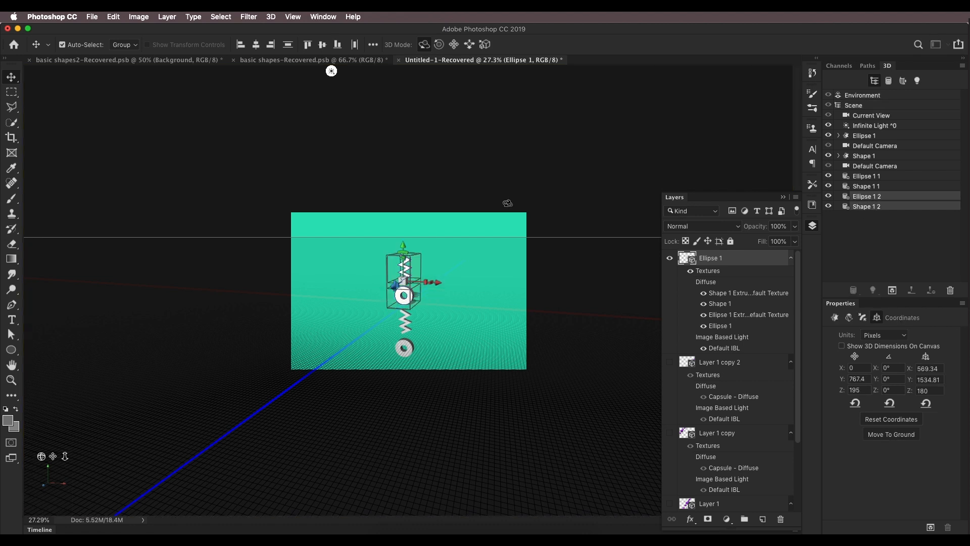
drag(403, 245, 405, 207)
drag(331, 70, 652, 70)
mouse_move(71, 457)
mouse_down()
mouse_move(75, 447)
mouse_move(64, 456)
mouse_up()
drag(409, 246, 409, 243)
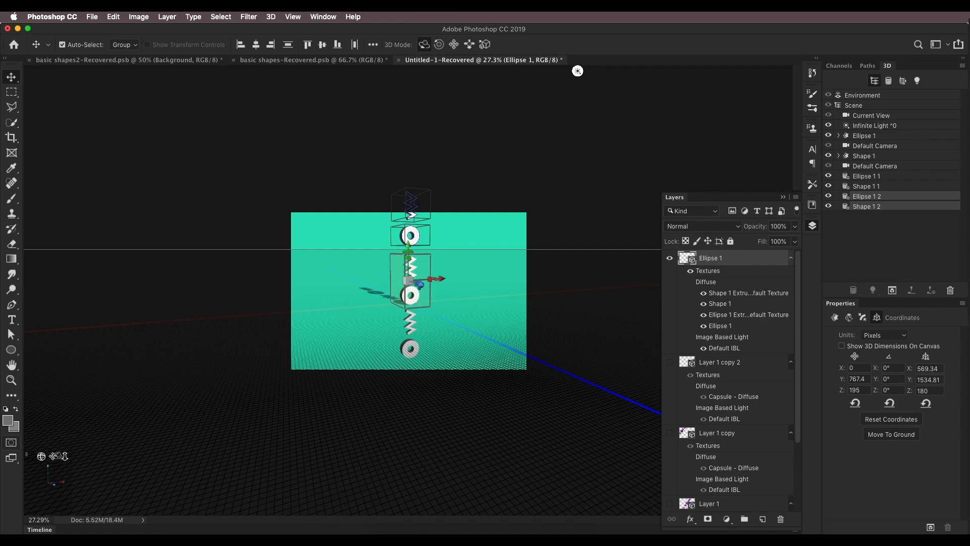
mouse_move(65, 456)
mouse_down()
mouse_move(43, 460)
mouse_move(44, 470)
mouse_move(53, 457)
mouse_up()
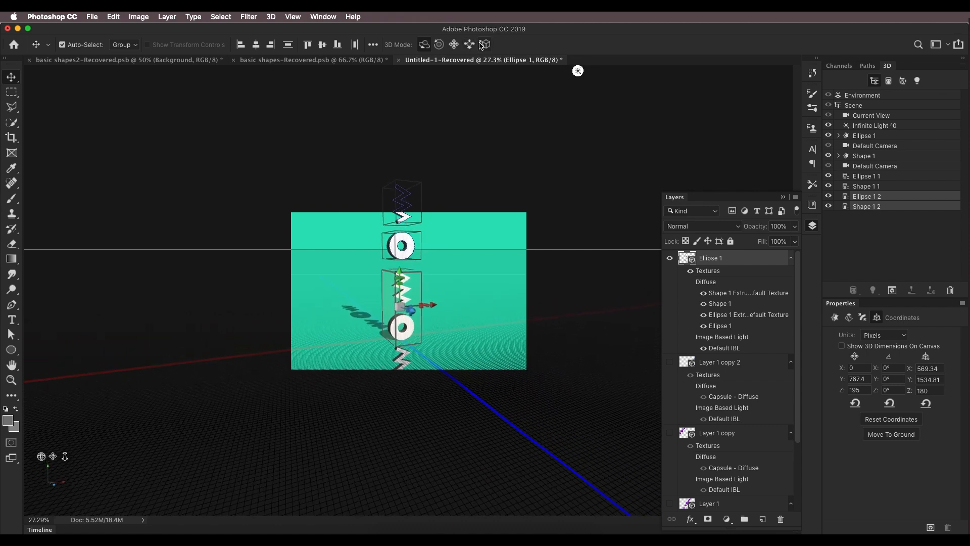
Step: Select all materials of Ellipse 1 and Shape 1 and apply the blue glossy material preset
click(862, 135)
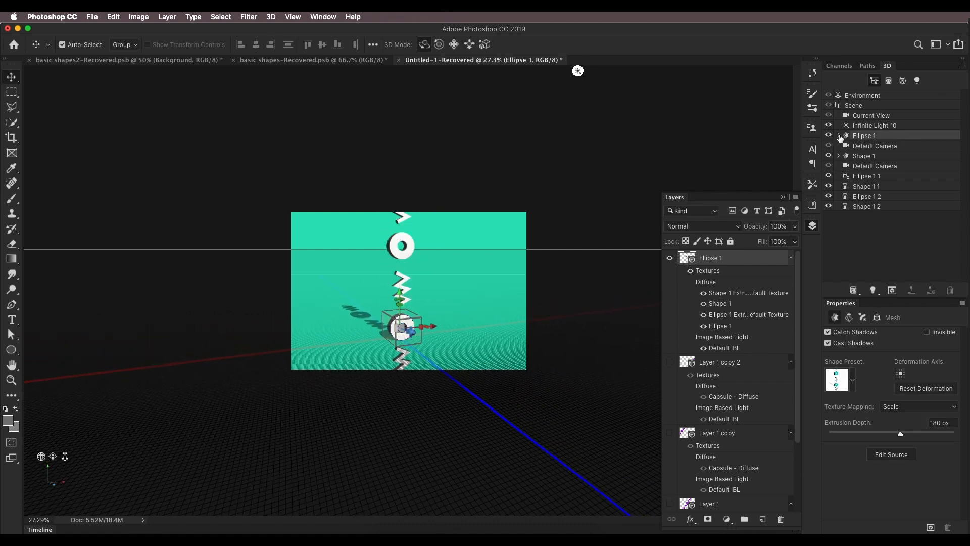
click(839, 136)
click(839, 226)
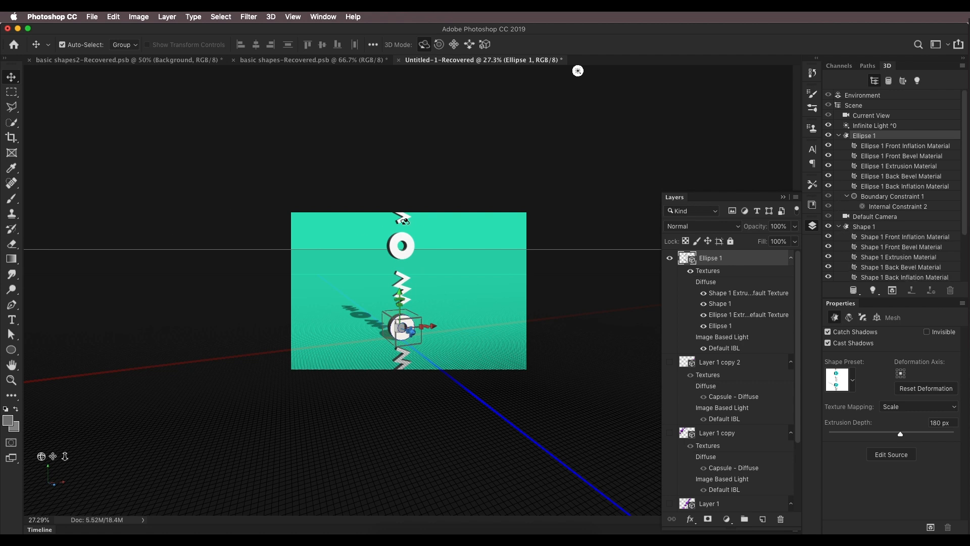
click(897, 146)
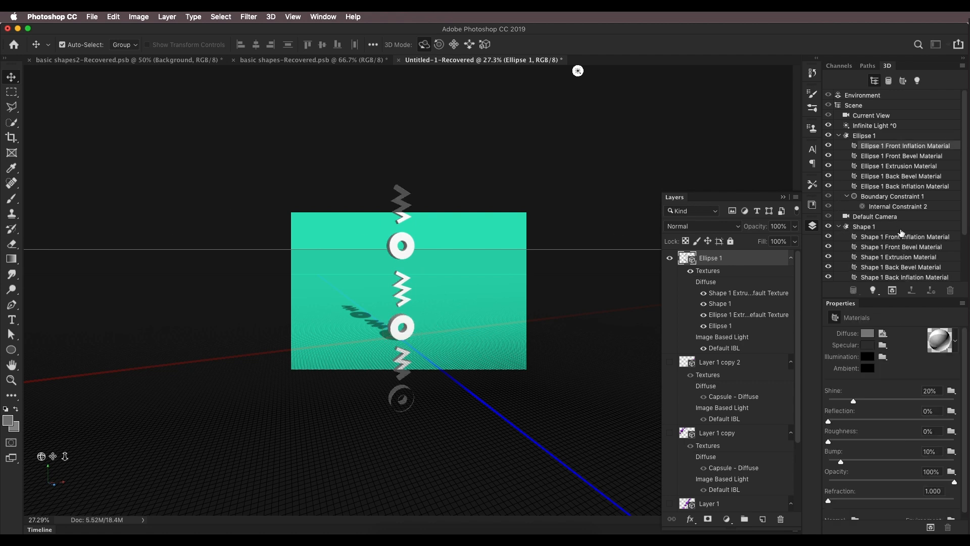
scroll(899, 264, down, 5)
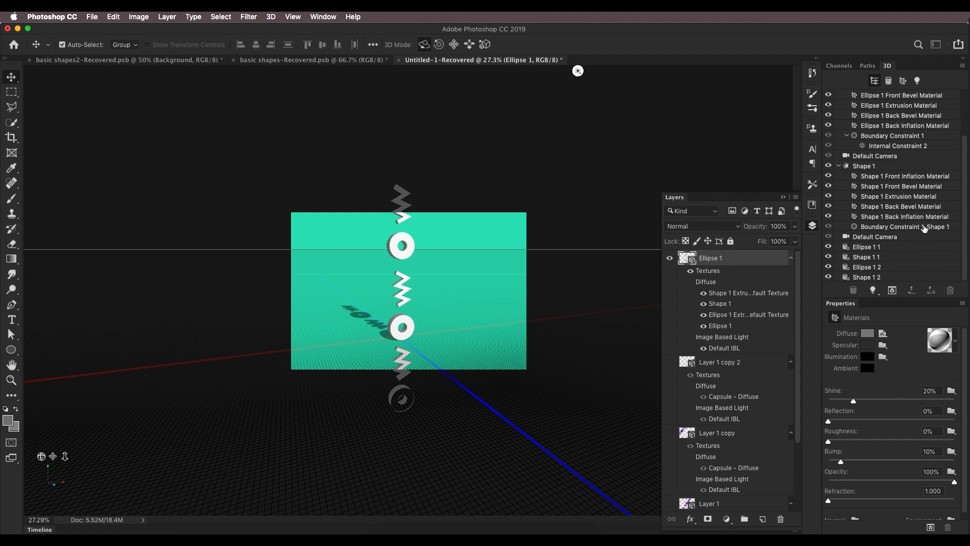
shift+click(929, 217)
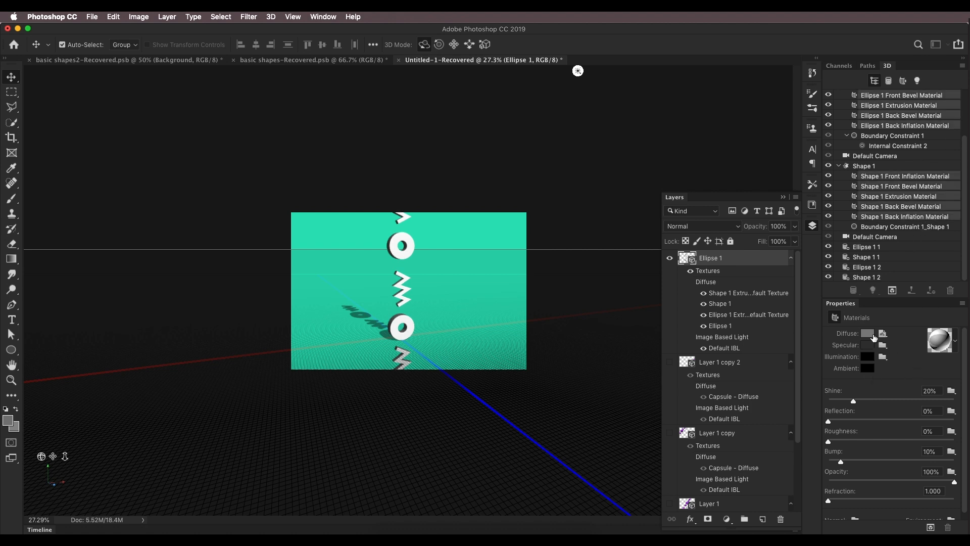
click(956, 344)
scroll(865, 412, up, 5)
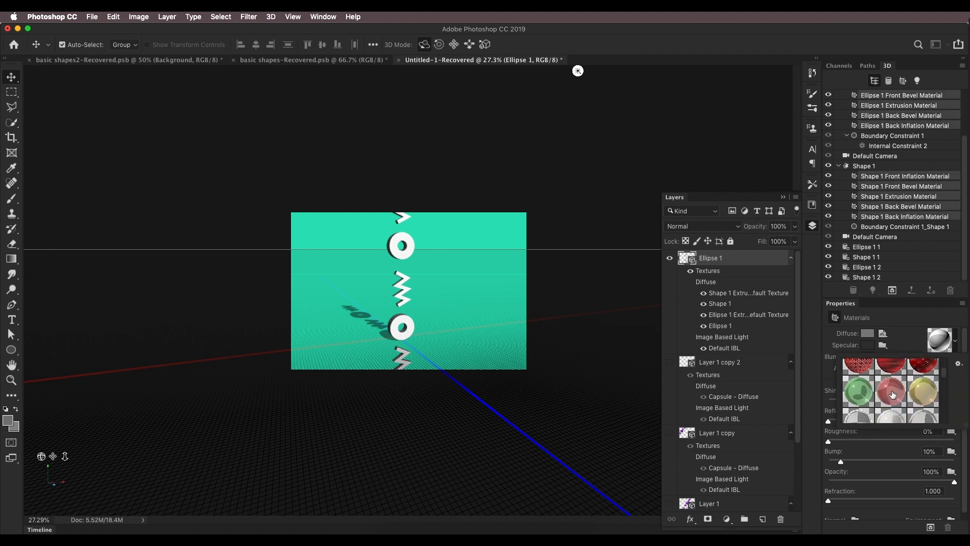
scroll(865, 412, down, 5)
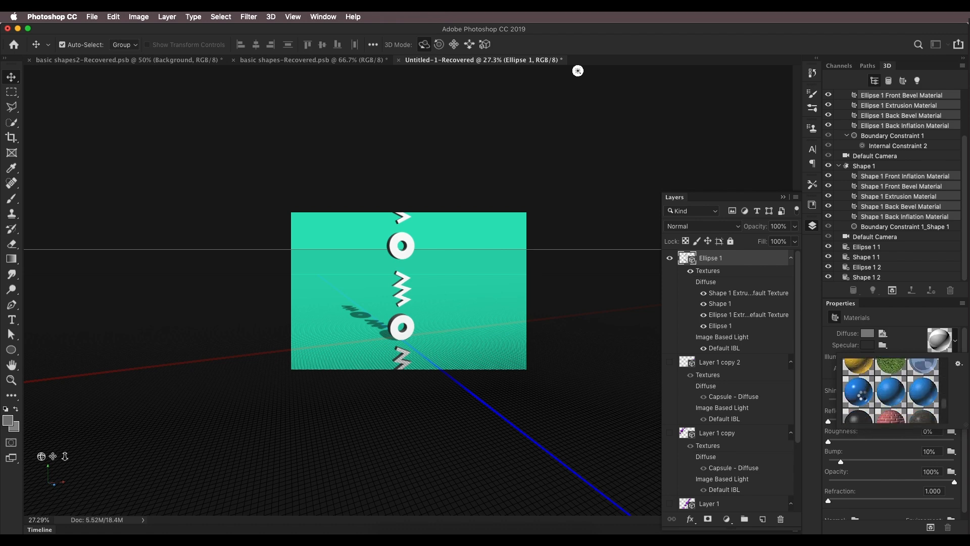
click(859, 394)
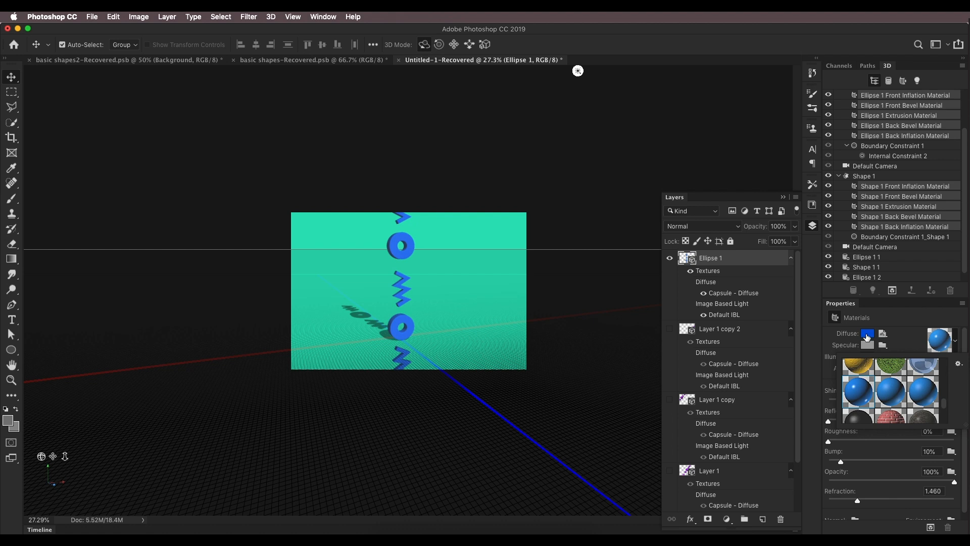
Step: Set the diffuse colour of those materials to purple, hue 280
click(868, 334)
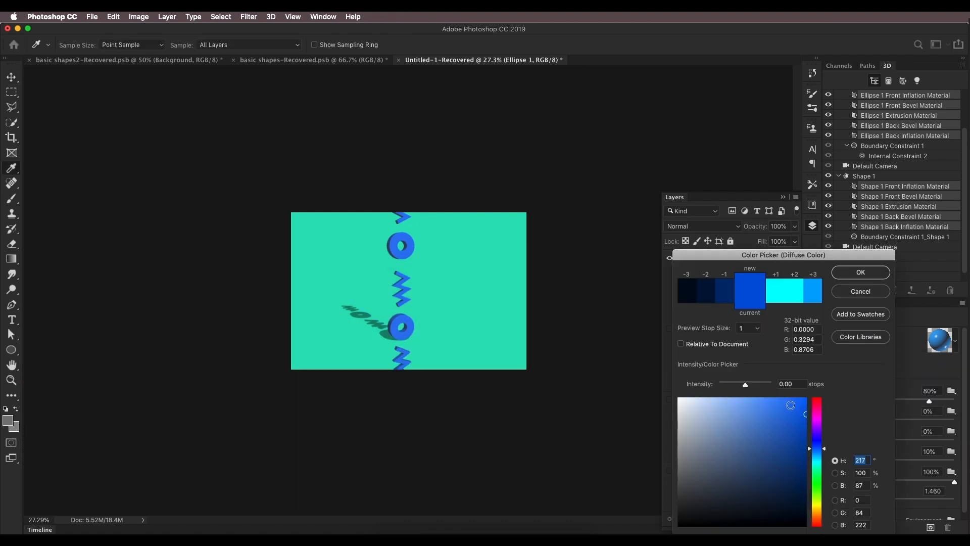
drag(814, 436, 817, 431)
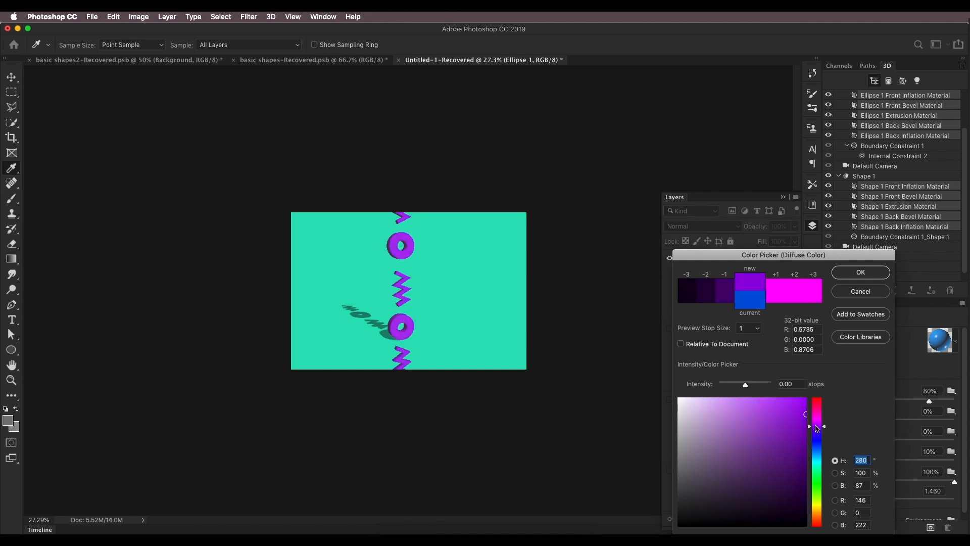
click(861, 274)
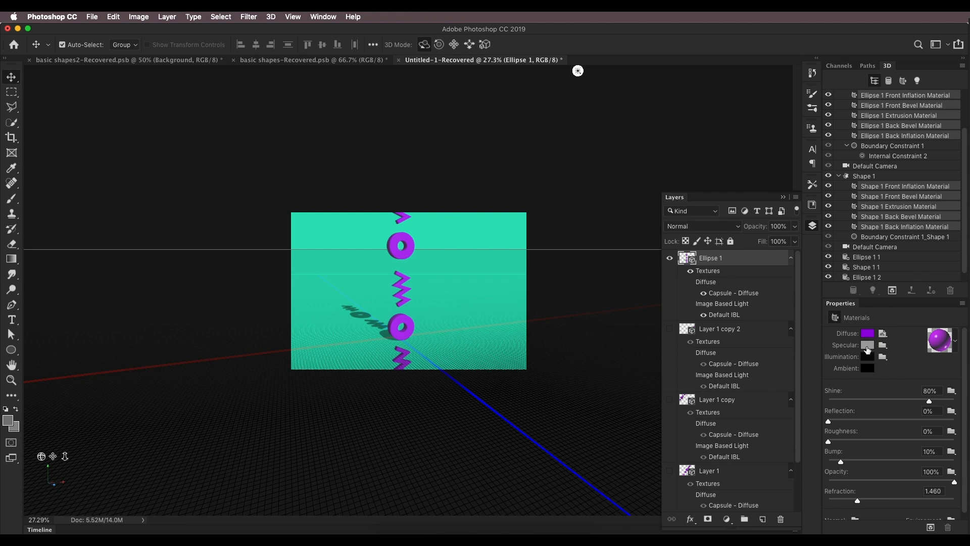
Step: Select all of Shape 1's materials and apply the gold material preset to the zigzags
click(871, 178)
click(828, 176)
click(829, 177)
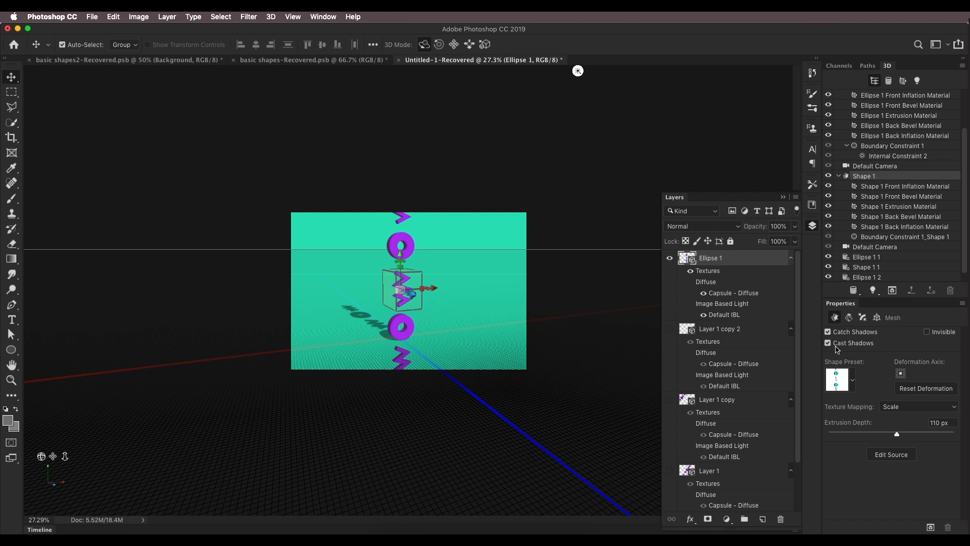
click(877, 187)
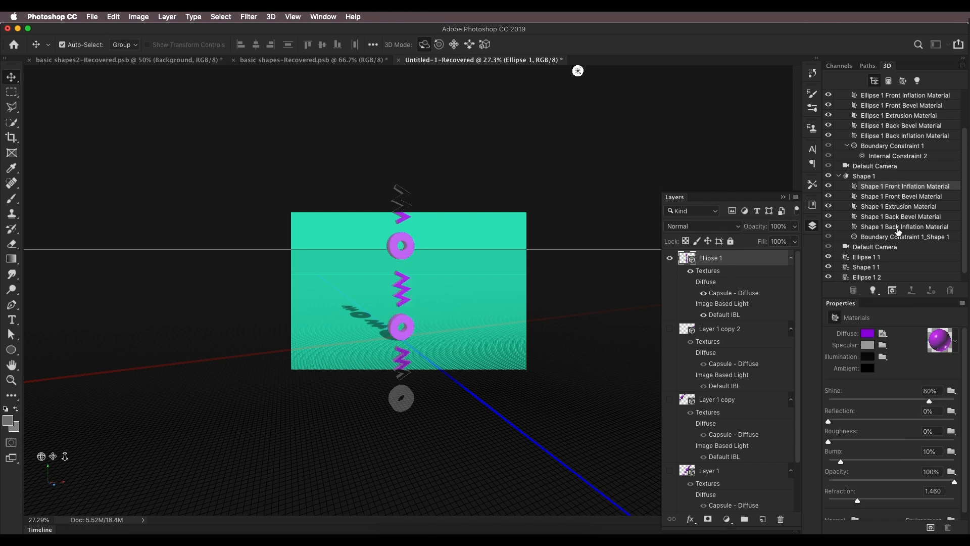
shift+click(898, 229)
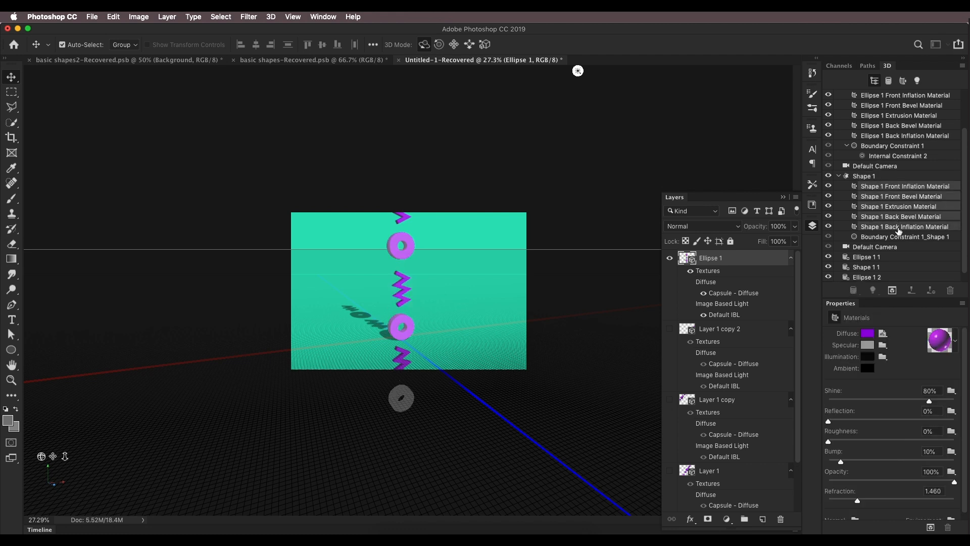
click(956, 344)
scroll(884, 388, up, 3)
click(892, 370)
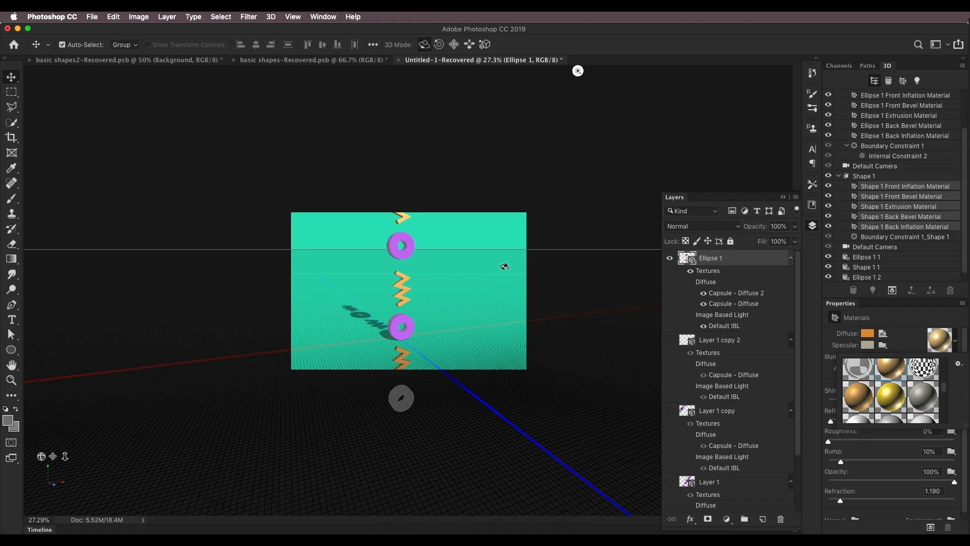
Step: Turn off shadows in the scene's render settings
click(861, 176)
scroll(874, 157, up, 5)
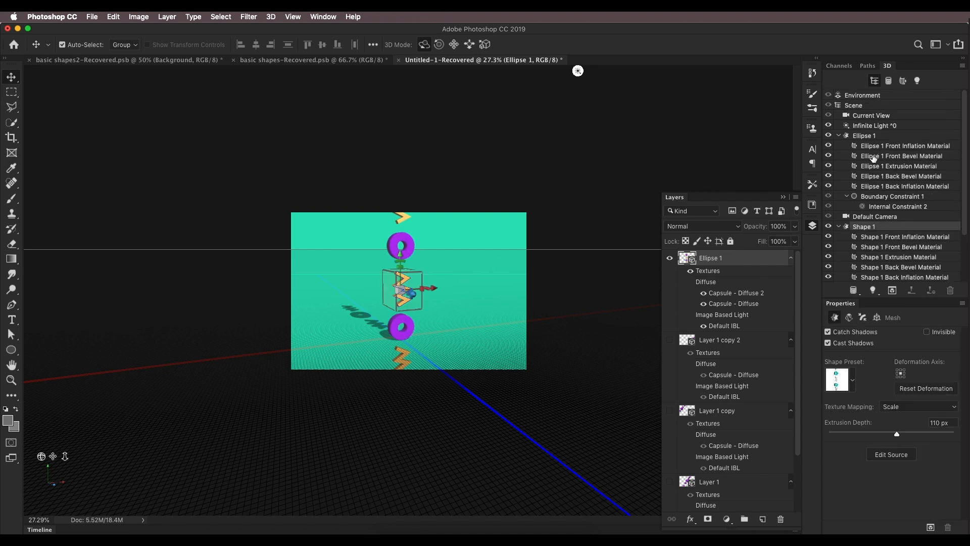
click(859, 106)
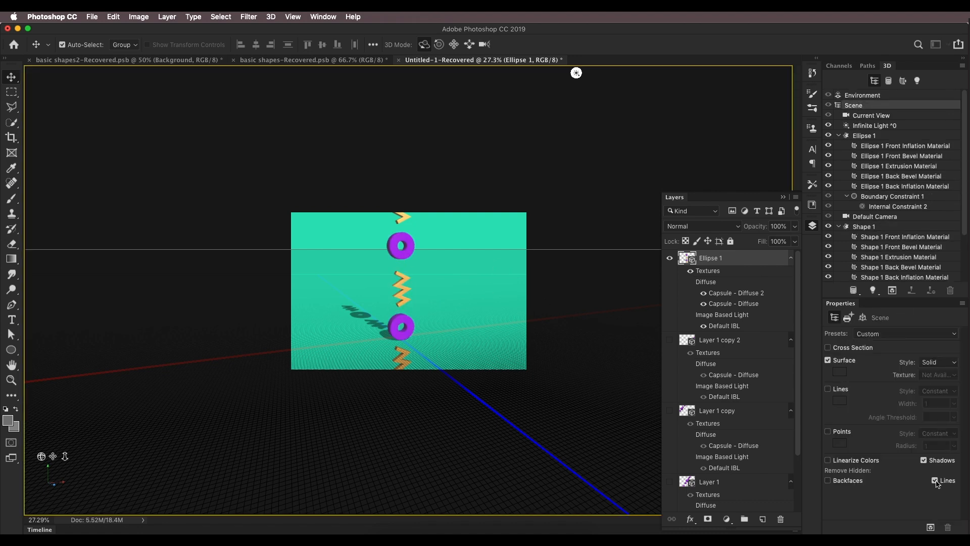
click(925, 461)
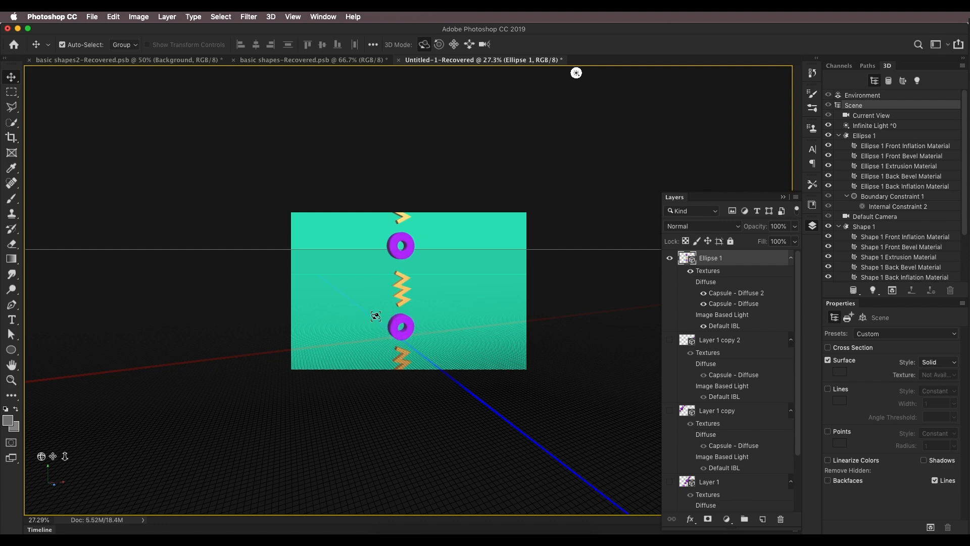
Step: Orbit the scene camera so the ring and zigzag column runs diagonally across the canvas
click(439, 44)
drag(450, 193, 420, 222)
drag(65, 457, 316, 455)
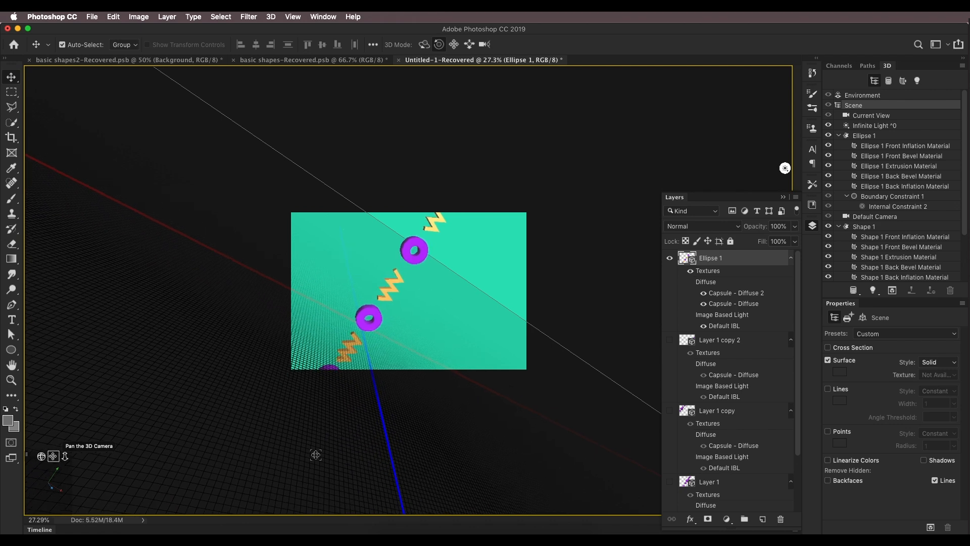
Step: Show the layers Layer 1 copy 2, Layer 1 copy and Layer 1 holding the purple basic shapes
click(669, 340)
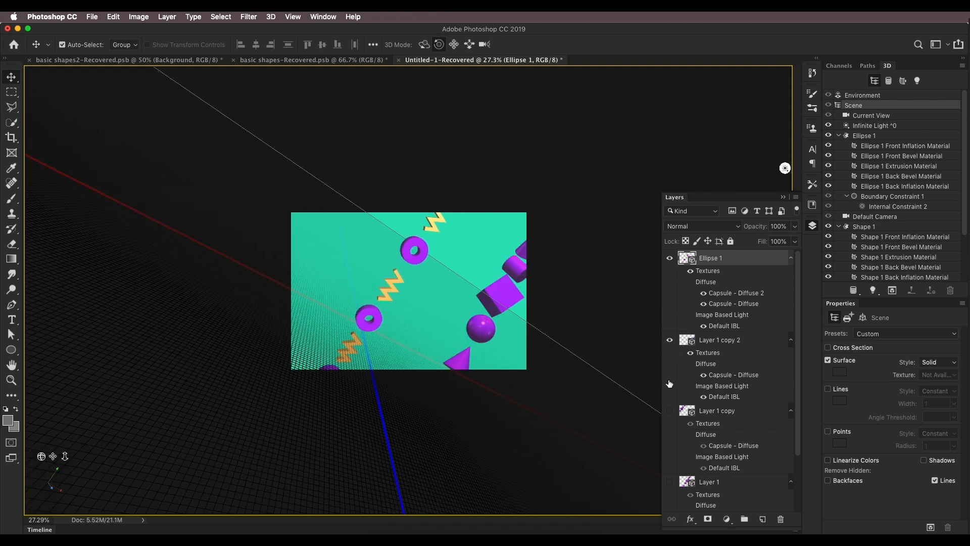
click(670, 411)
scroll(669, 440, down, 2)
click(670, 446)
scroll(672, 447, down, 2)
scroll(423, 194, up, 3)
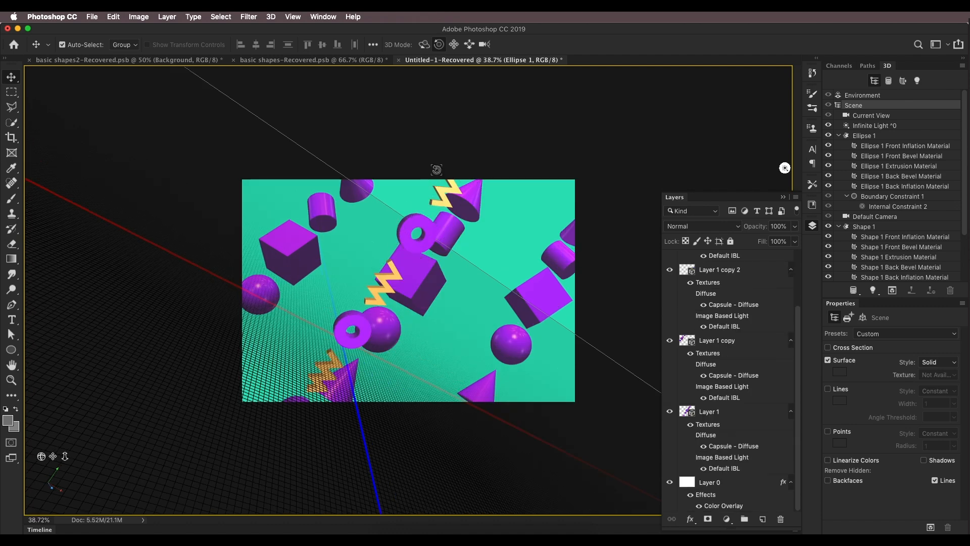
Step: Select Layer 1 copy and orbit its camera slightly to reposition its shapes around the diagonal column
drag(53, 456, 46, 453)
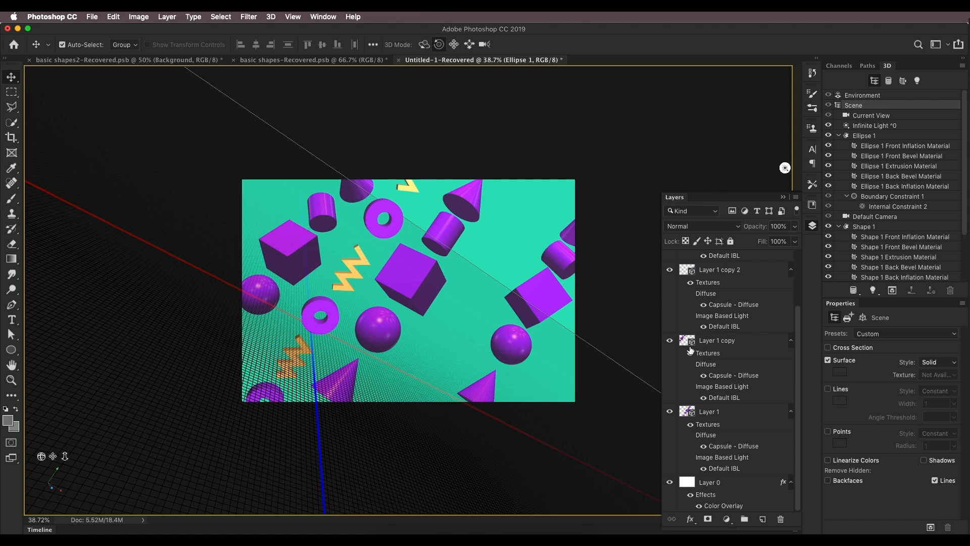
click(670, 342)
click(671, 342)
click(670, 342)
drag(439, 119, 454, 141)
drag(53, 457, 121, 434)
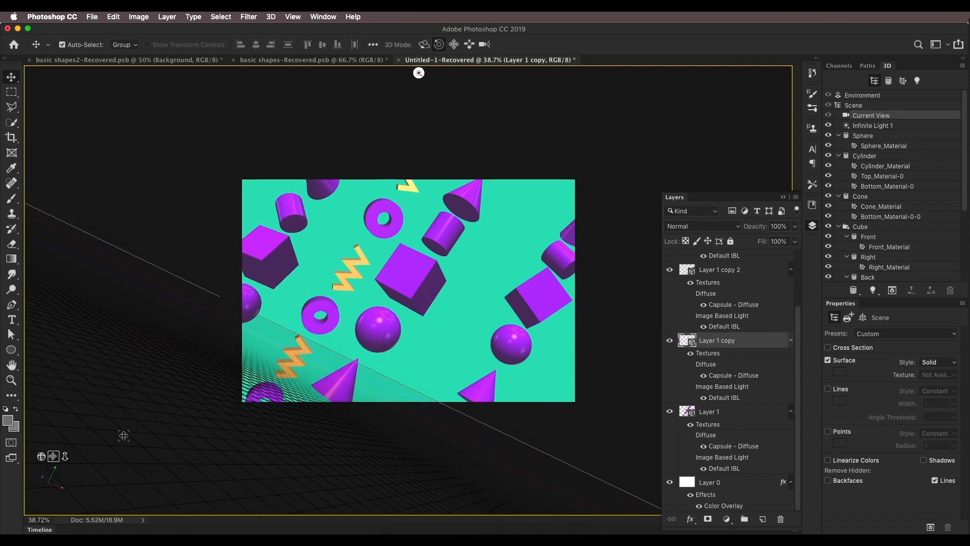
drag(414, 81, 431, 124)
drag(51, 456, 53, 454)
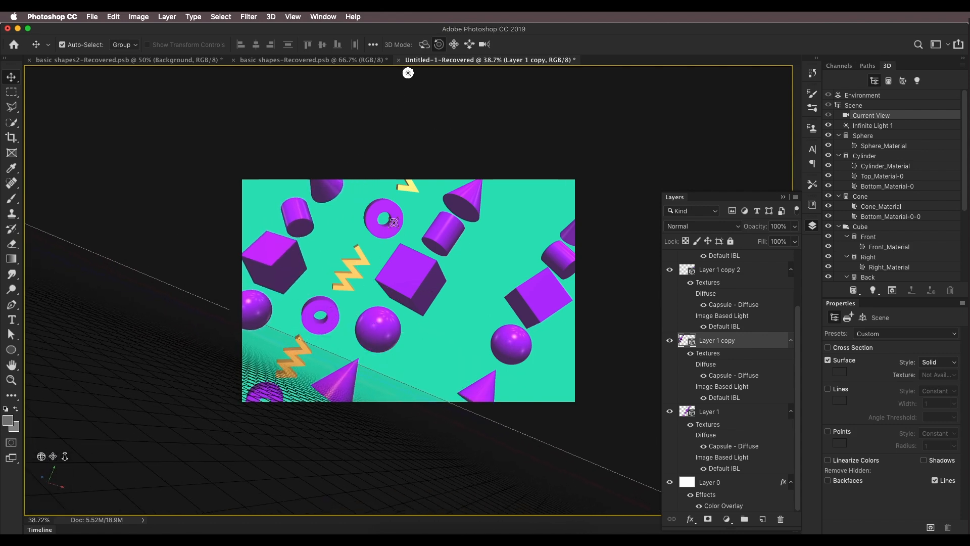
scroll(707, 299, up, 3)
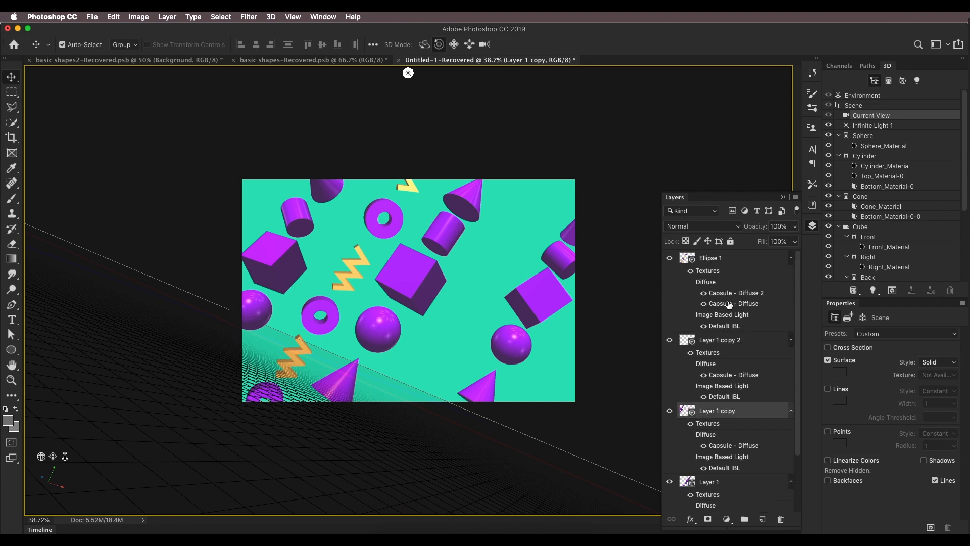
Step: Select Ellipse 1 and dolly its camera to shift the ring and zigzag column slightly
click(691, 259)
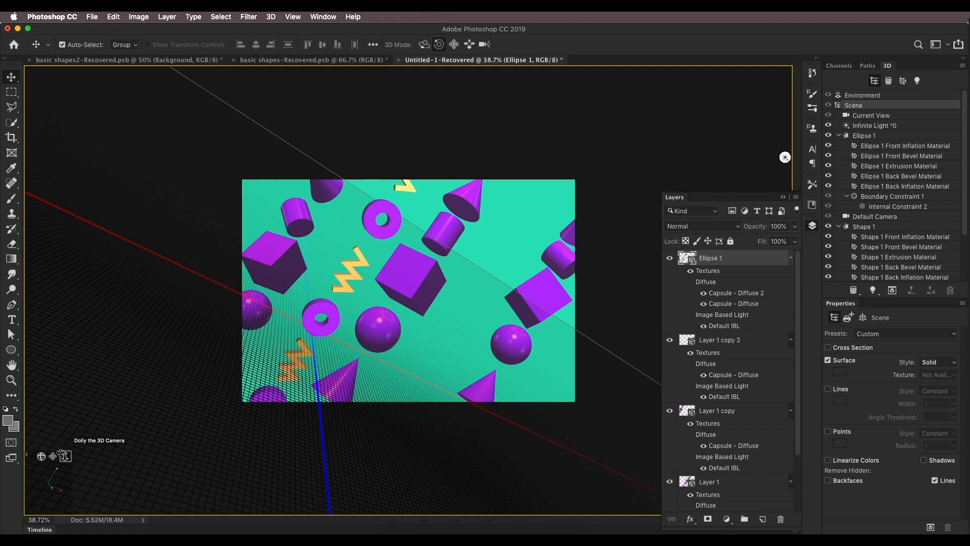
mouse_move(64, 456)
mouse_down()
mouse_move(54, 453)
mouse_move(51, 469)
mouse_up()
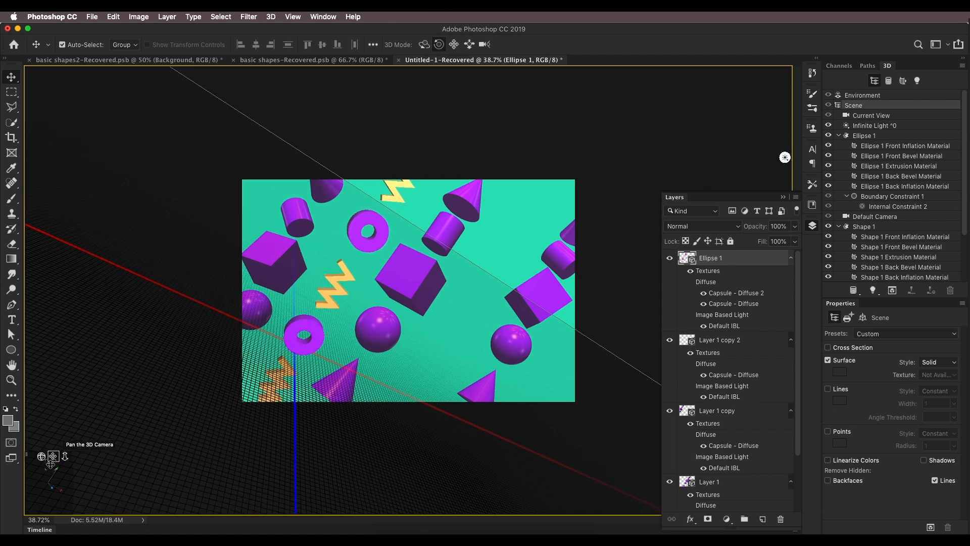
Step: Duplicate the Ellipse 1 layer and pan the copy's camera to add a second diagonal column of rings and zigzags
drag(753, 263, 763, 524)
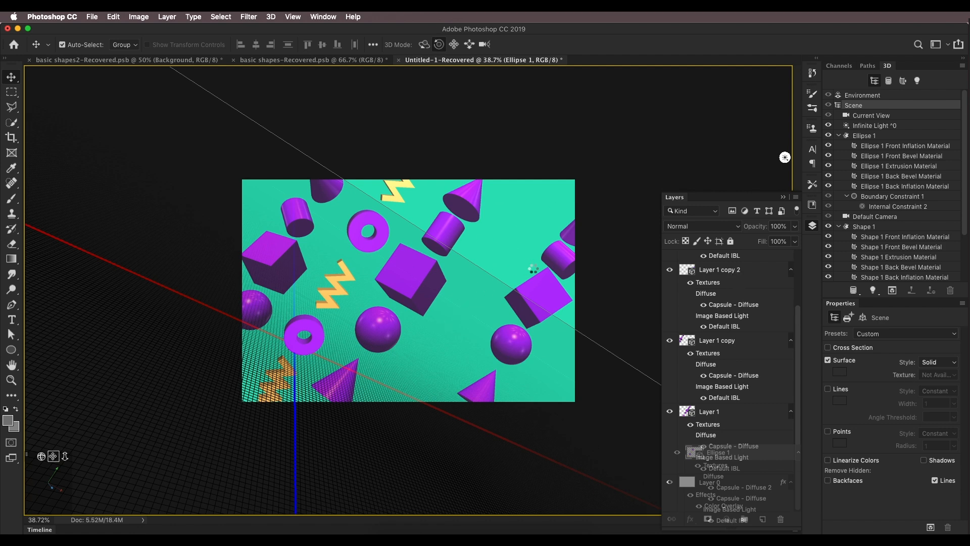
drag(764, 524, 763, 520)
drag(53, 457, 98, 459)
Step: Select Layer 1 copy 2 and pan its camera slightly to reposition its shapes, then leave 3D editing
click(720, 312)
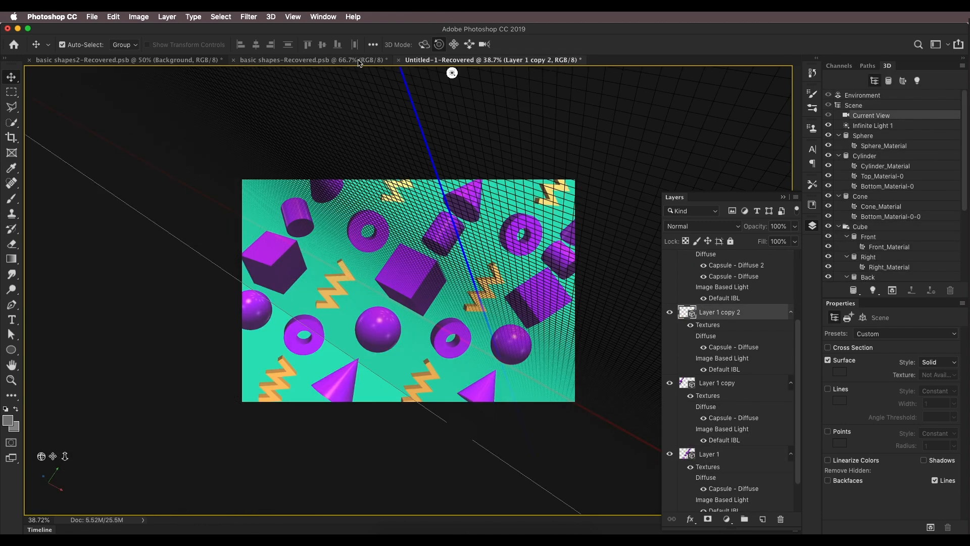
drag(589, 149, 591, 147)
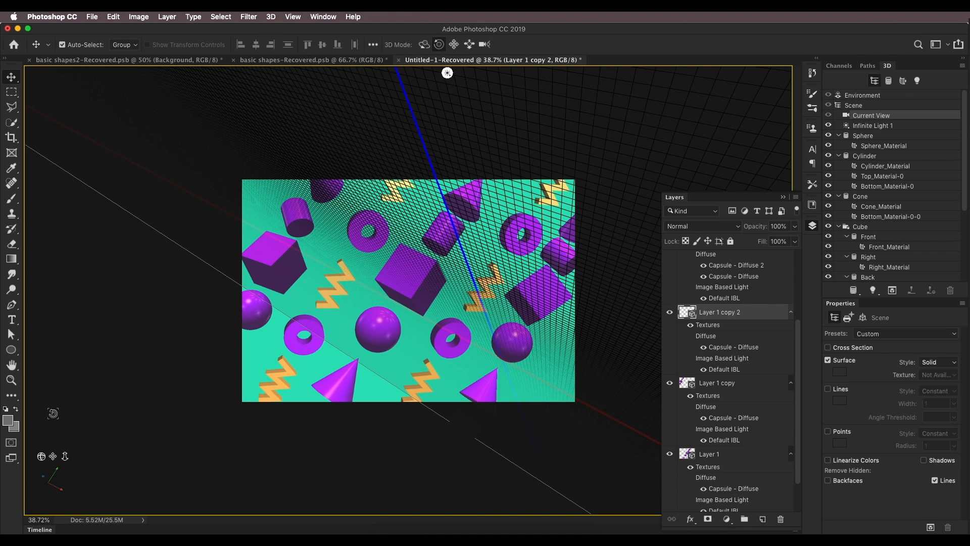
drag(52, 456, 50, 466)
scroll(731, 458, down, 3)
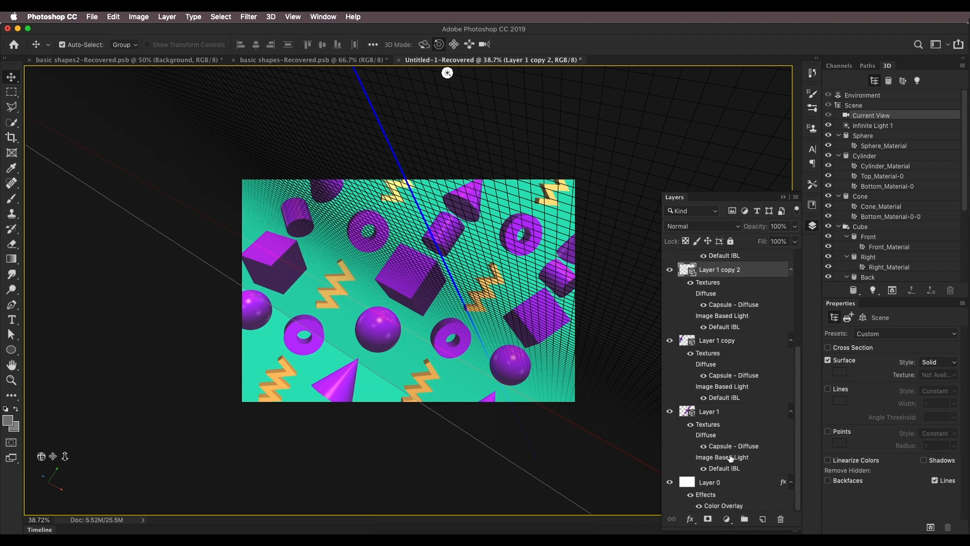
click(728, 489)
Step: Zoom the canvas to review the composition and compare it with the basic shapes-Recovered reference document
scroll(480, 322, down, 2)
scroll(480, 322, up, 4)
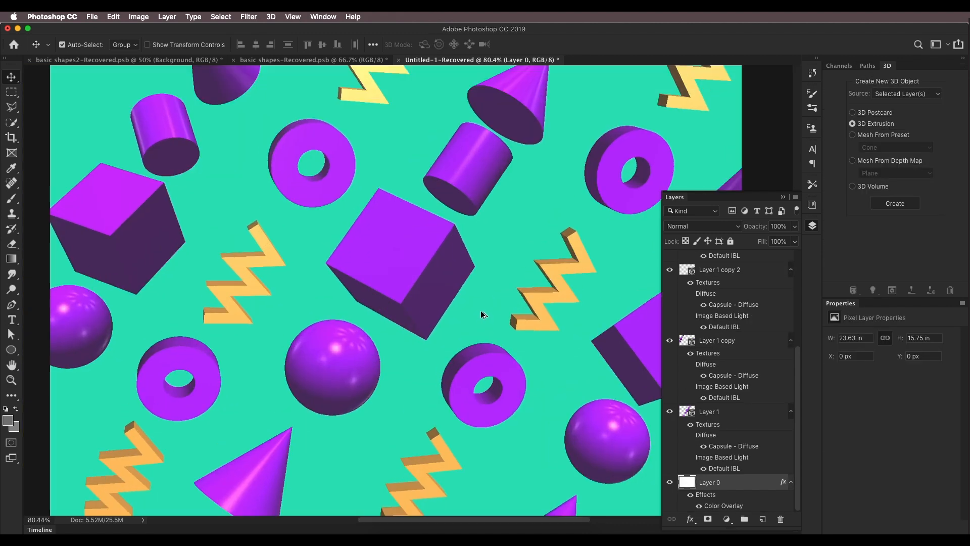
scroll(480, 311, down, 3)
scroll(480, 310, up, 1)
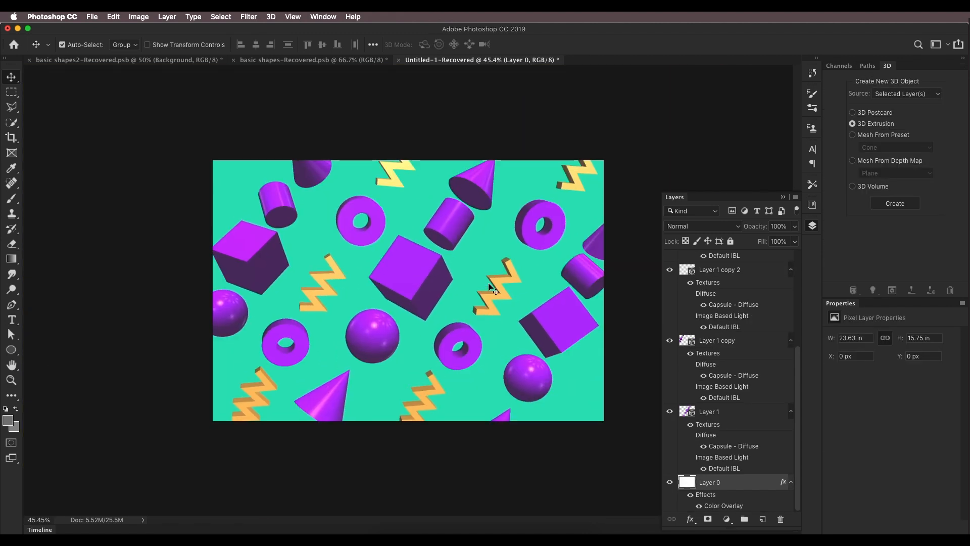
click(157, 63)
click(313, 60)
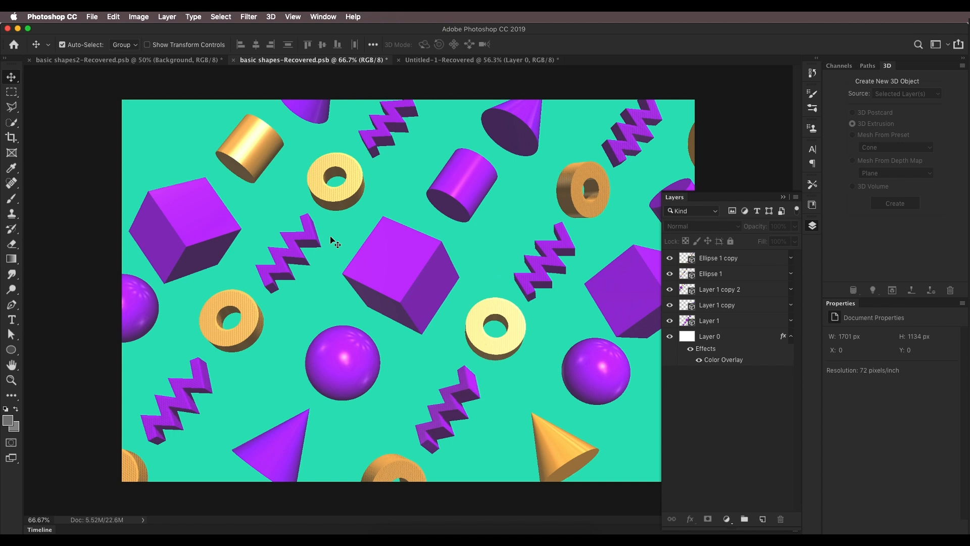
click(455, 60)
Step: Select Ellipse 1 copy and orbit and pan its camera to place its column along the right side
scroll(493, 291, up, 2)
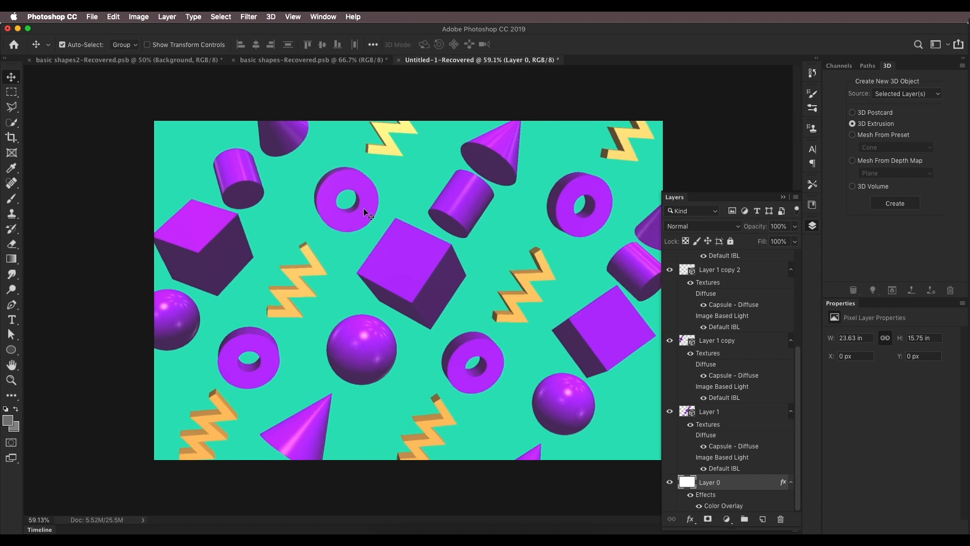
scroll(714, 292, up, 6)
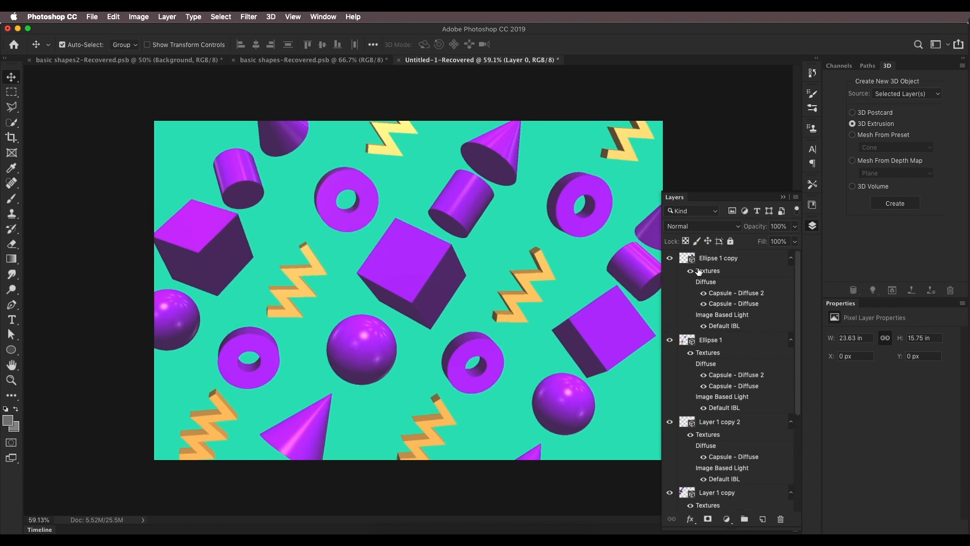
click(680, 260)
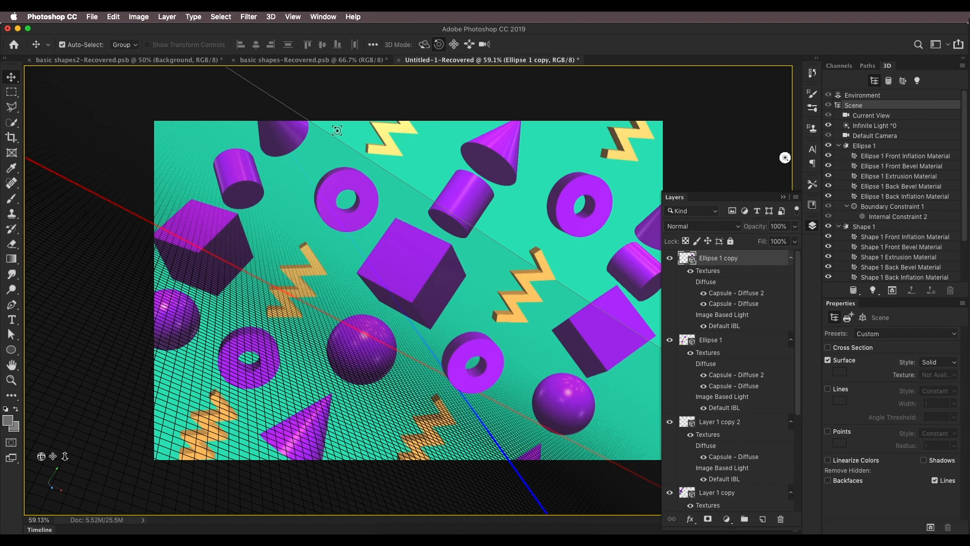
drag(399, 229, 221, 325)
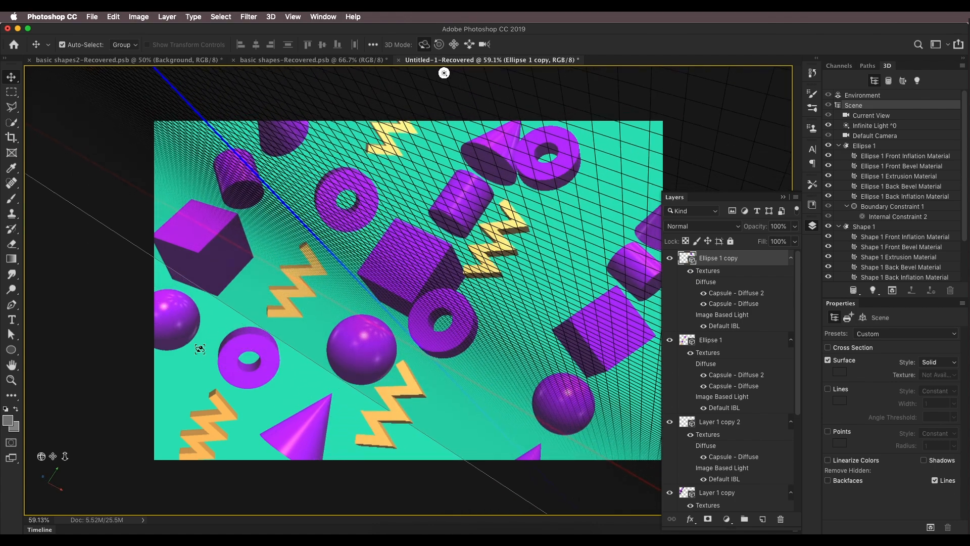
drag(53, 457, 62, 466)
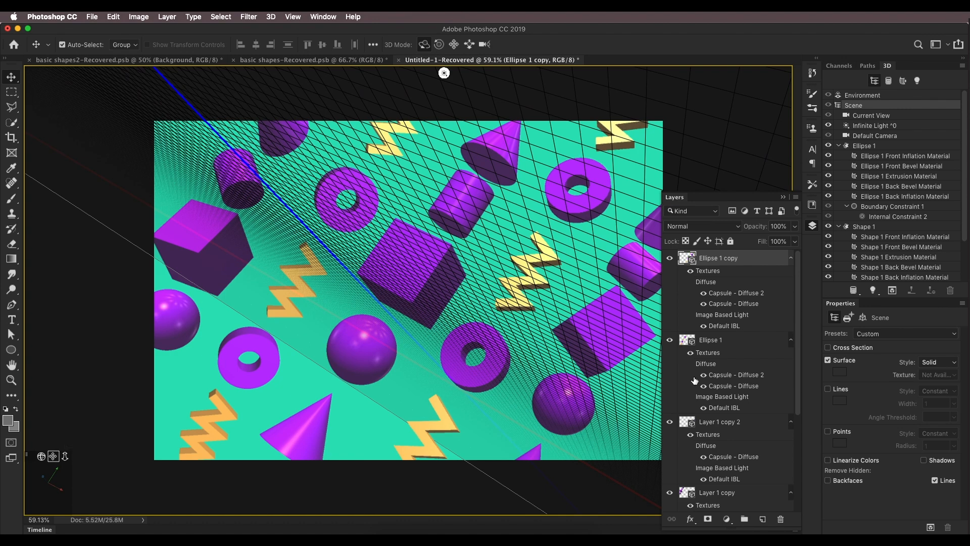
Step: Select Ellipse 1 and slightly orbit and pan its camera to adjust its column
click(467, 296)
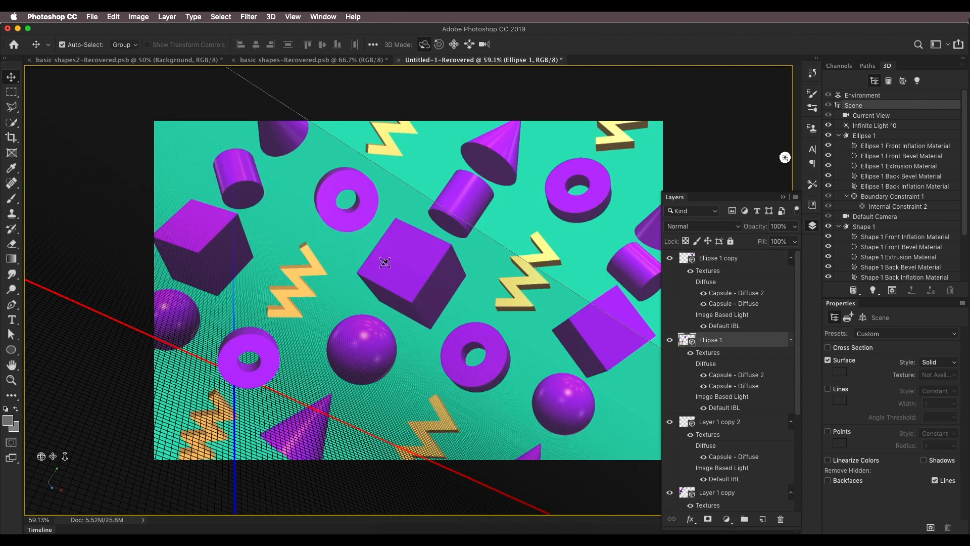
drag(383, 260, 314, 255)
mouse_move(53, 455)
mouse_down()
mouse_move(43, 448)
mouse_move(65, 460)
mouse_move(53, 459)
mouse_up()
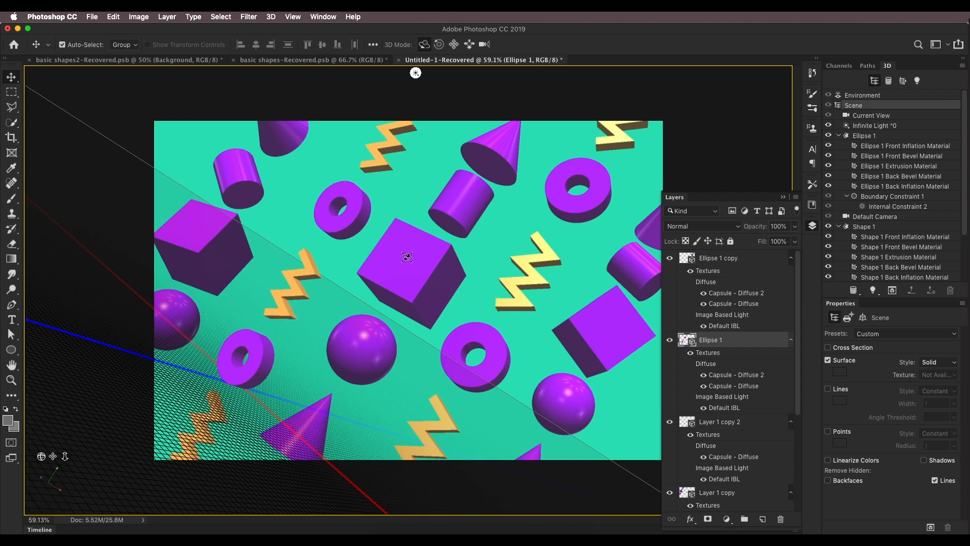
Step: Select the Shape 1 zigzag mesh in Ellipse 1 and try to adjust the placement of its column objects
click(868, 227)
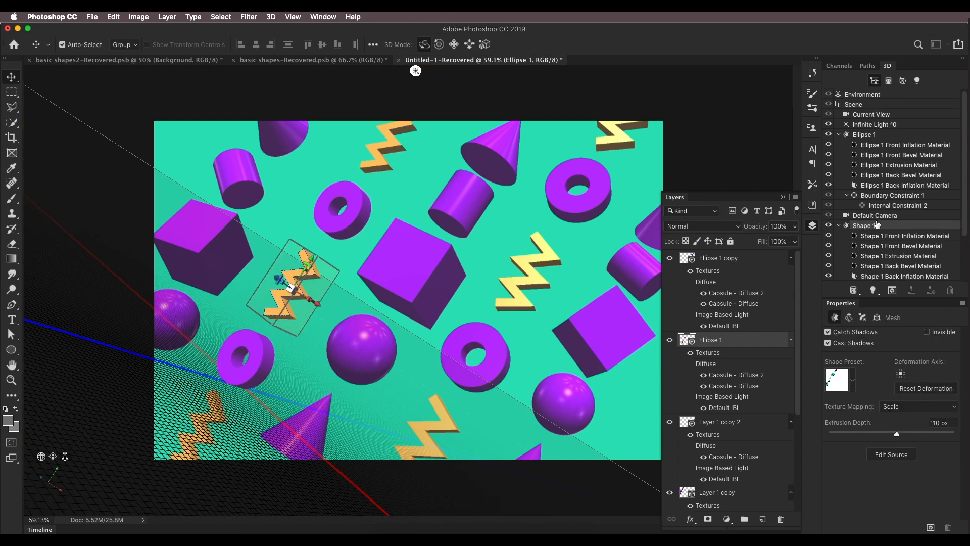
drag(270, 277, 603, 315)
click(524, 273)
click(483, 353)
drag(492, 368, 463, 347)
Step: Leave 3D editing and zoom in to review the arrangement of the shapes
scroll(725, 492, down, 5)
click(725, 489)
scroll(465, 365, up, 8)
scroll(463, 329, down, 10)
scroll(464, 303, up, 8)
scroll(311, 271, up, 1)
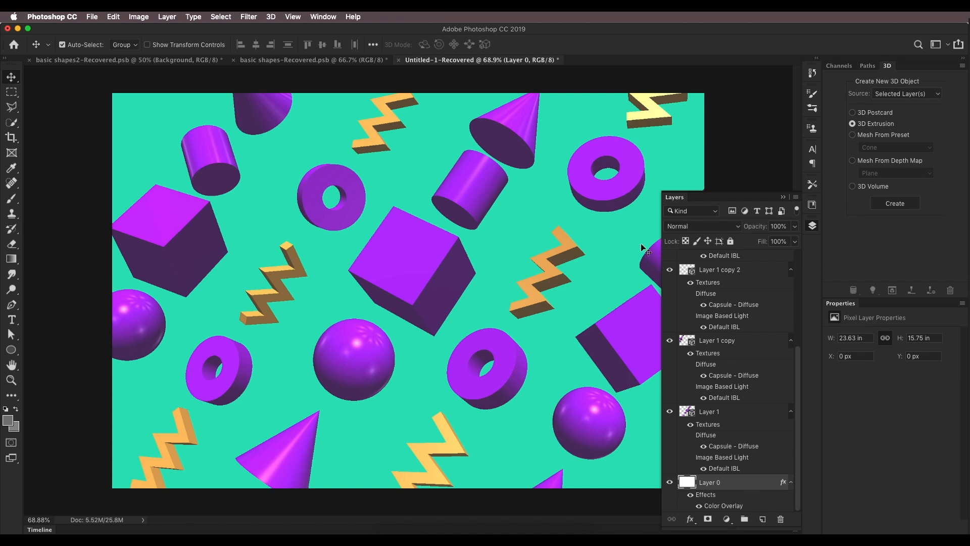
scroll(758, 314, up, 5)
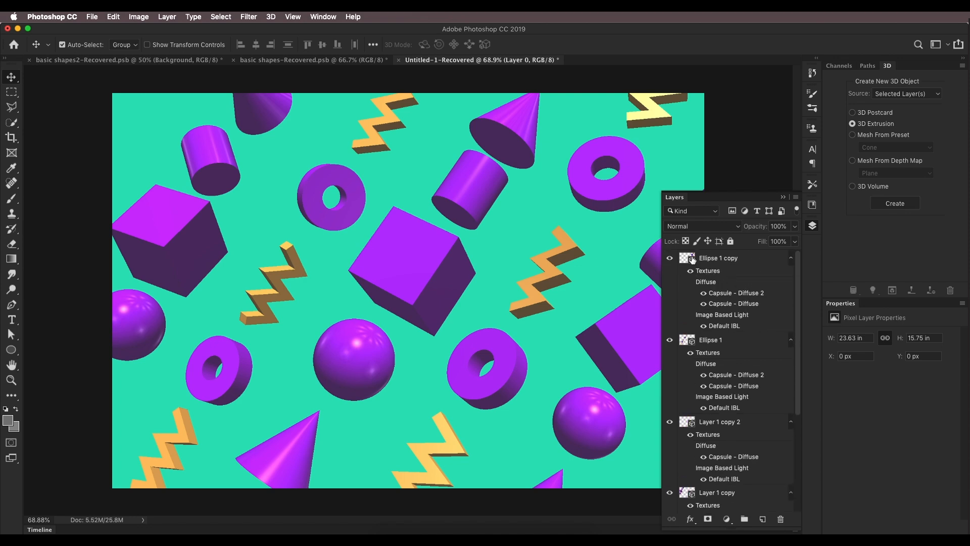
Step: Turn on shadows in the scene render settings of both Ellipse 1 copy and Ellipse 1
click(692, 260)
click(854, 106)
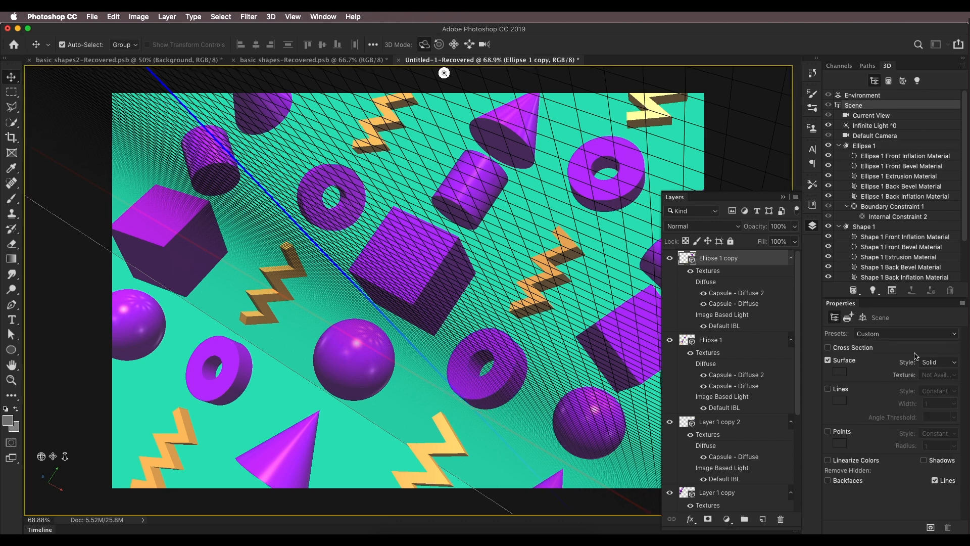
click(923, 461)
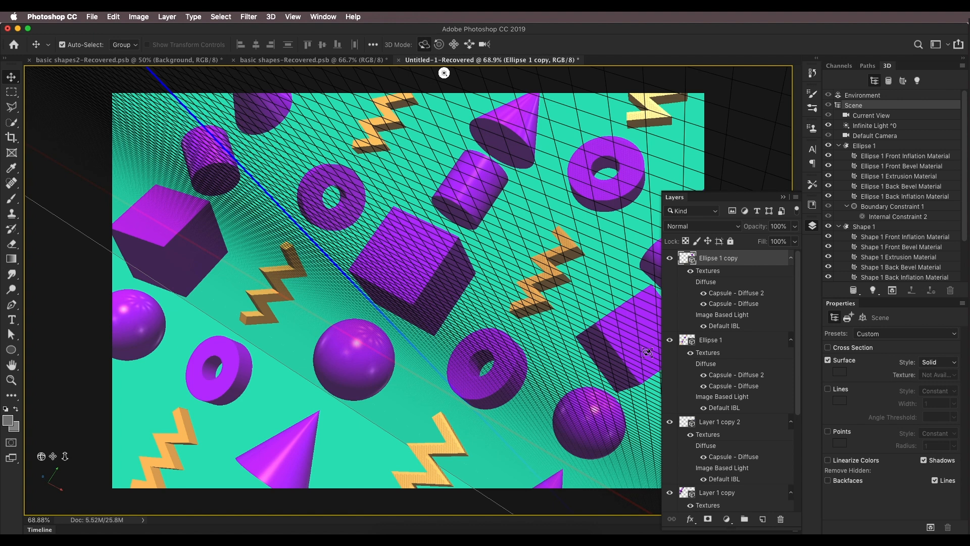
click(685, 342)
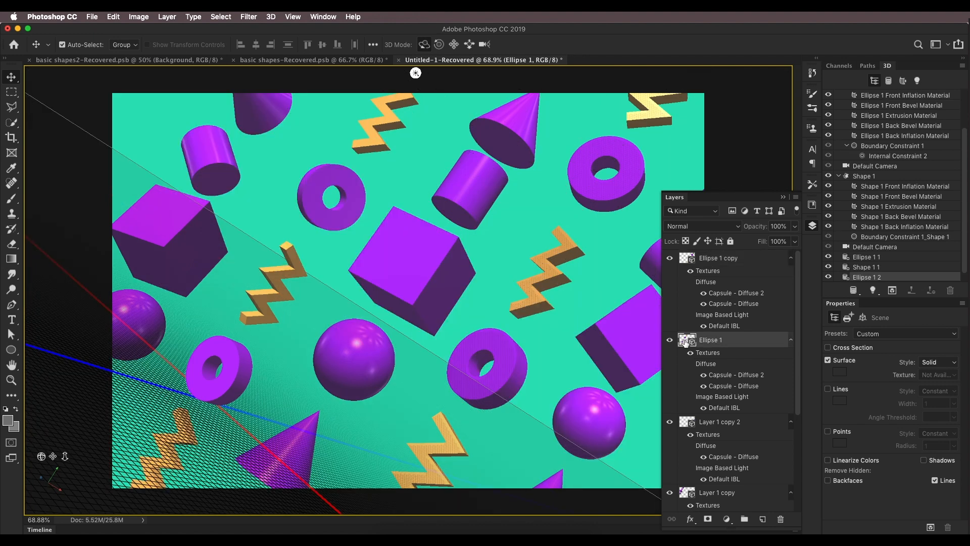
click(923, 460)
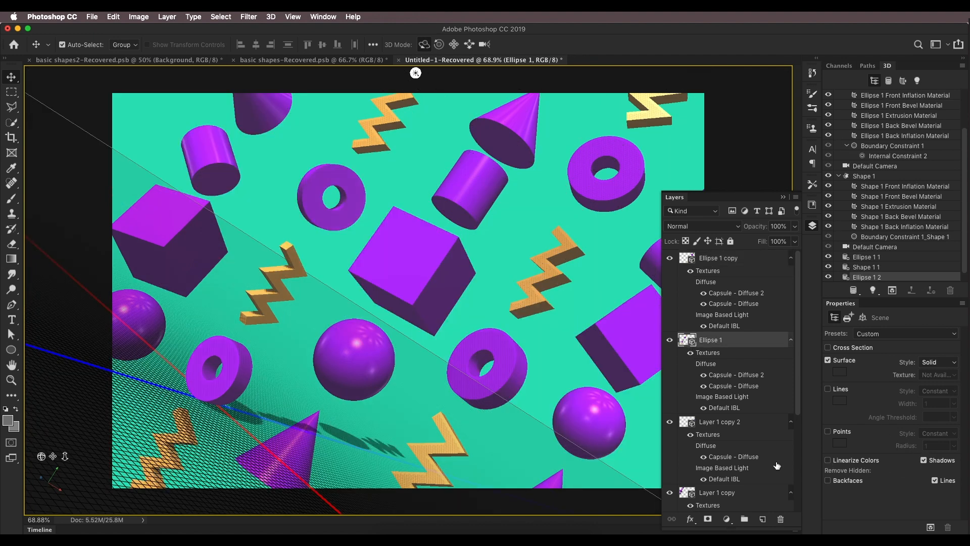
Step: Leave 3D editing and zoom around the canvas to review the shadows
scroll(745, 469, down, 5)
click(741, 481)
scroll(459, 287, up, 5)
scroll(459, 287, down, 8)
scroll(459, 292, up, 5)
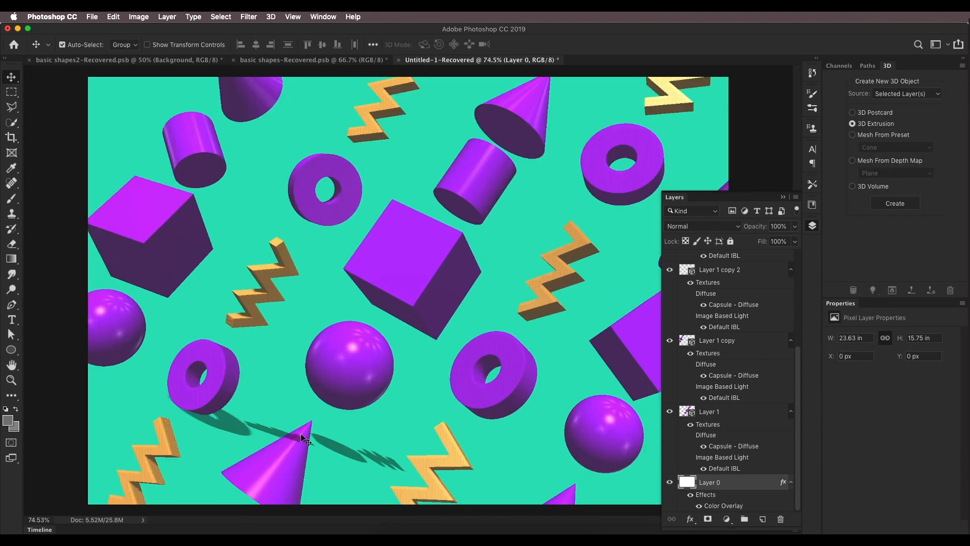
scroll(733, 328, up, 5)
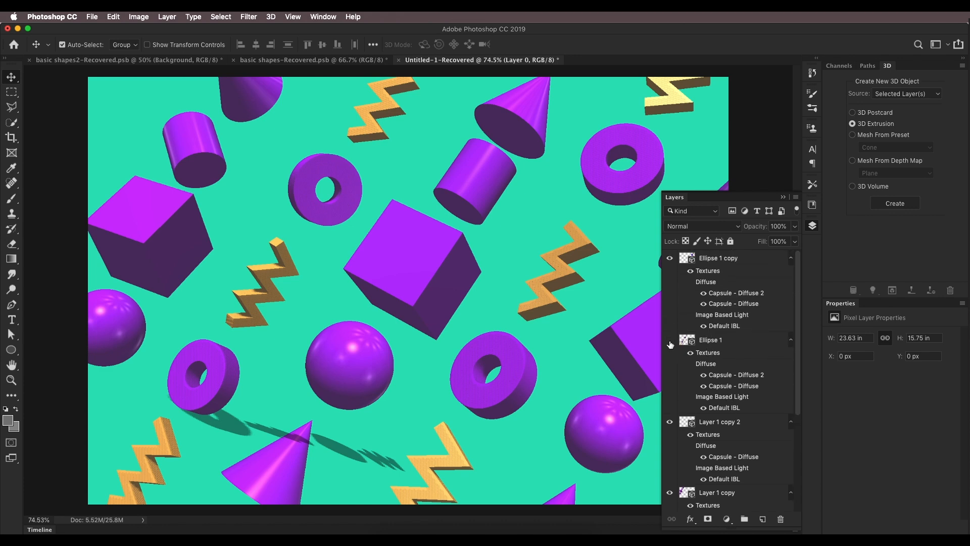
Step: Select all meshes of Ellipse 1 and turn off Cast Shadows for them
click(717, 341)
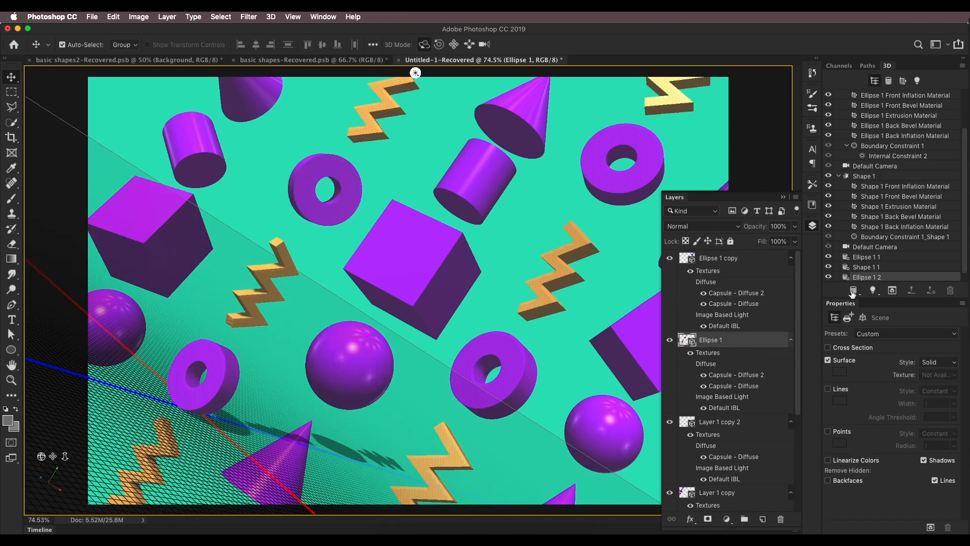
click(877, 176)
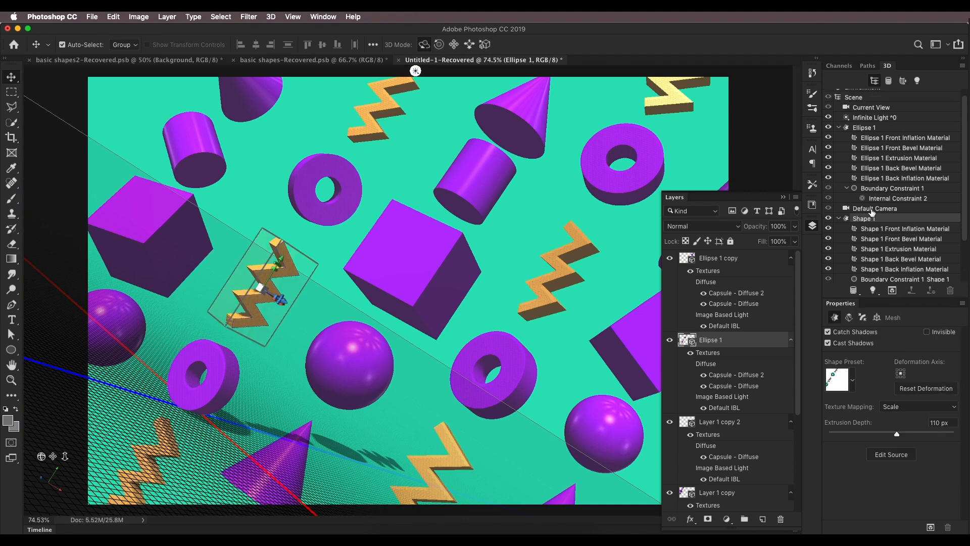
click(878, 136)
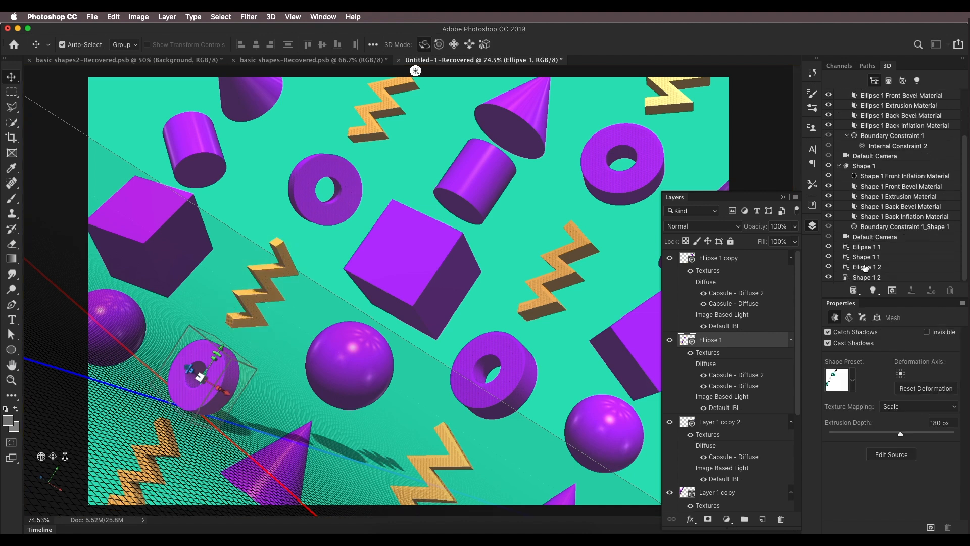
shift+click(867, 278)
click(829, 333)
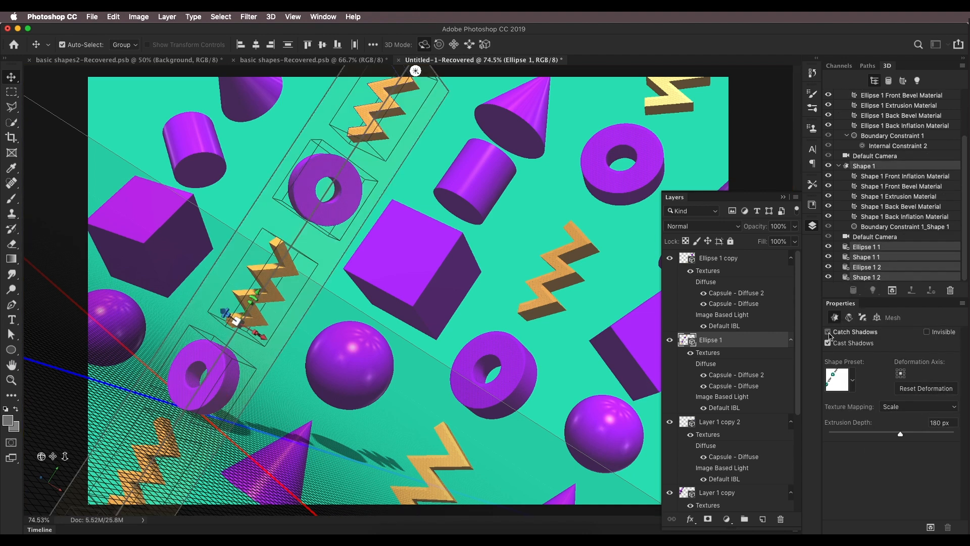
click(828, 333)
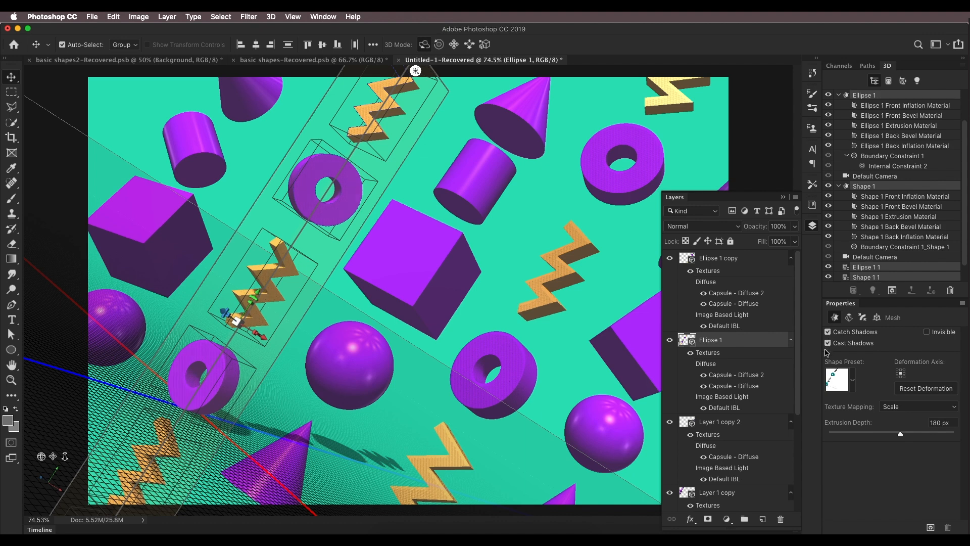
click(828, 343)
Step: Zoom the canvas and compare the result with the basic shapes2 and basic shapes-Recovered documents
scroll(408, 290, down, 5)
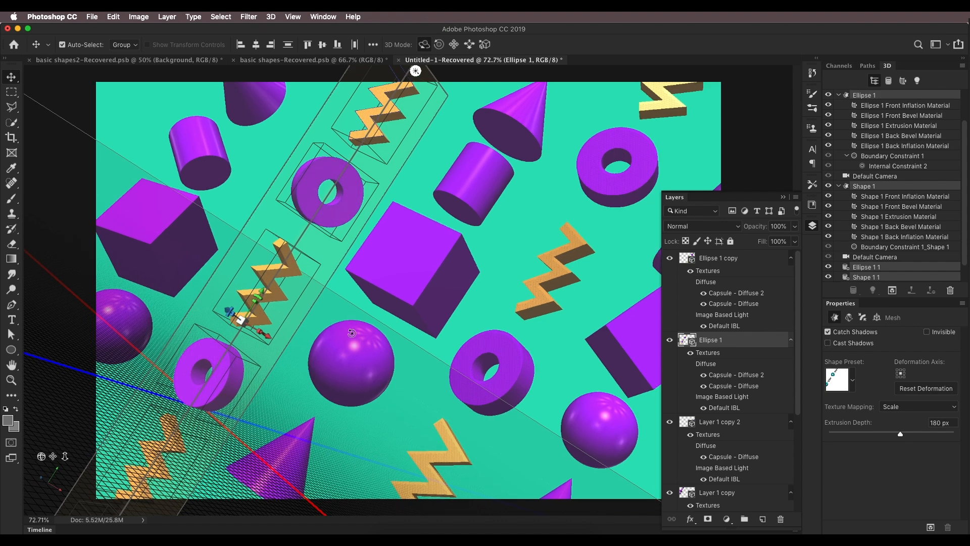
scroll(379, 271, up, 3)
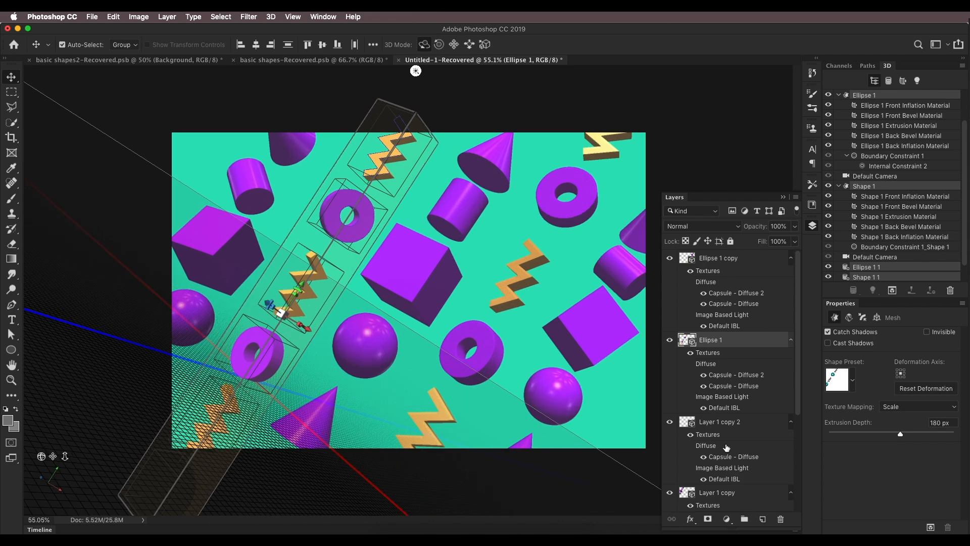
scroll(723, 444, down, 5)
click(716, 483)
scroll(359, 258, up, 4)
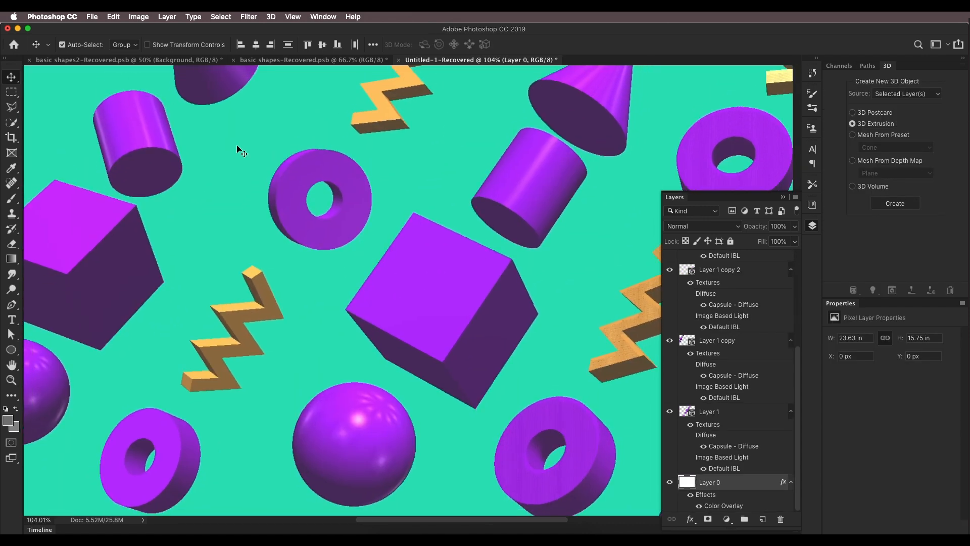
click(79, 59)
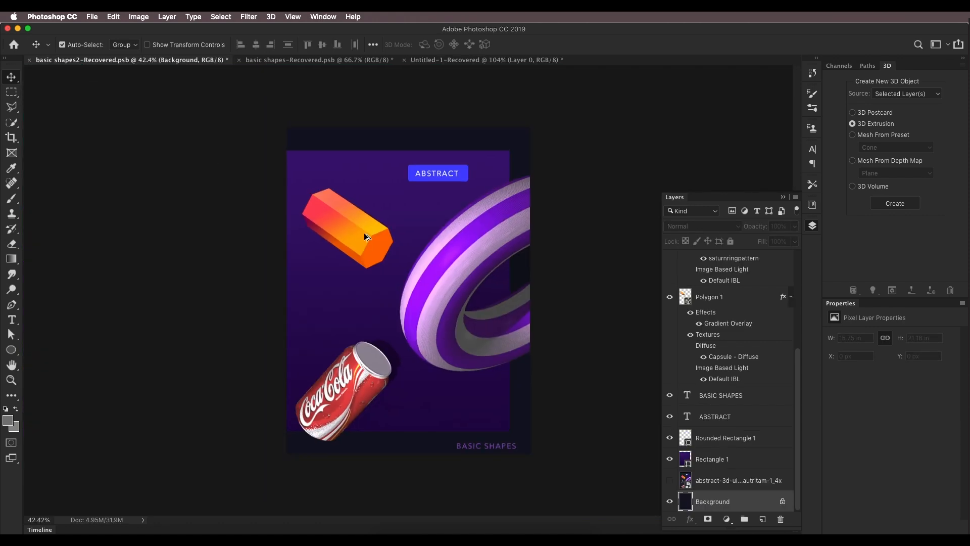
click(310, 60)
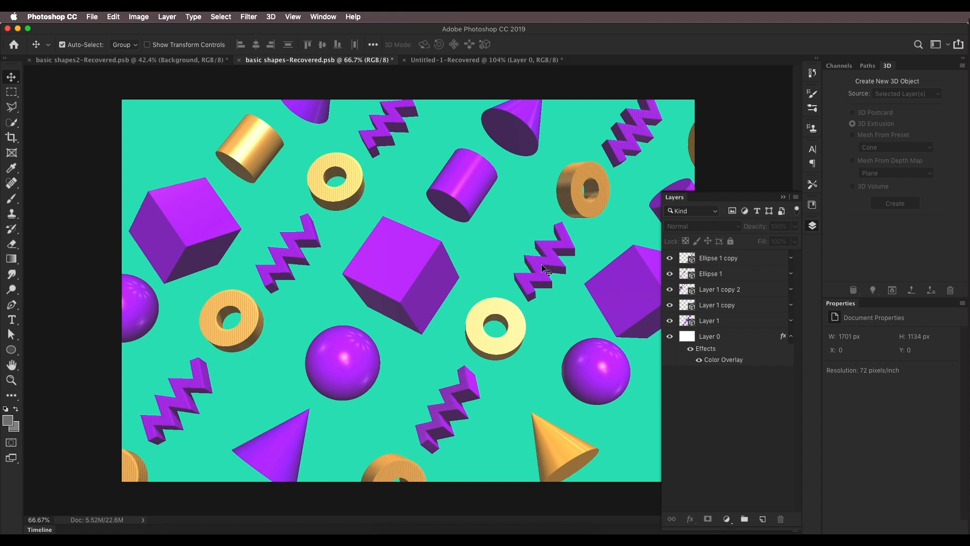
Step: In the Untitled-1-Recovered document, select all Shape 1 materials of Ellipse 1 copy and give them a purple material
click(419, 62)
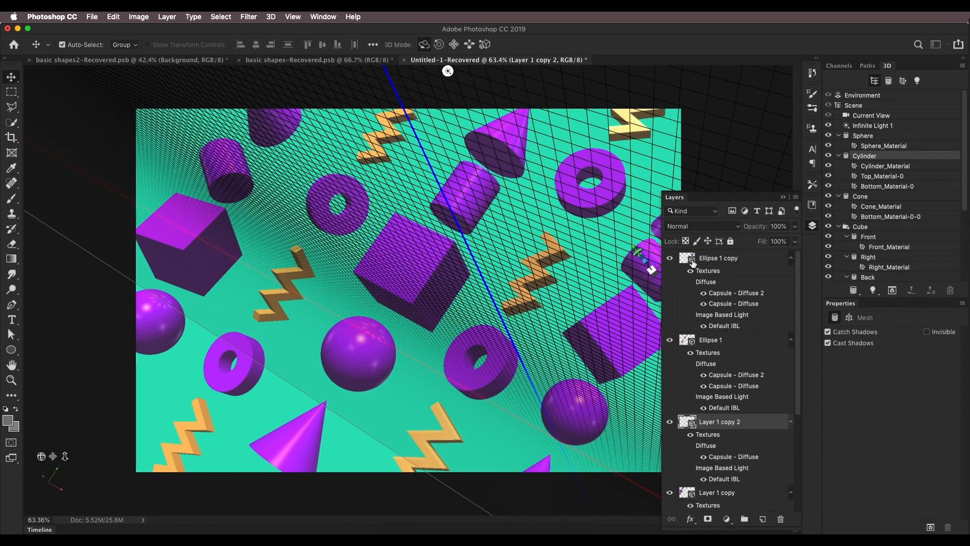
click(679, 258)
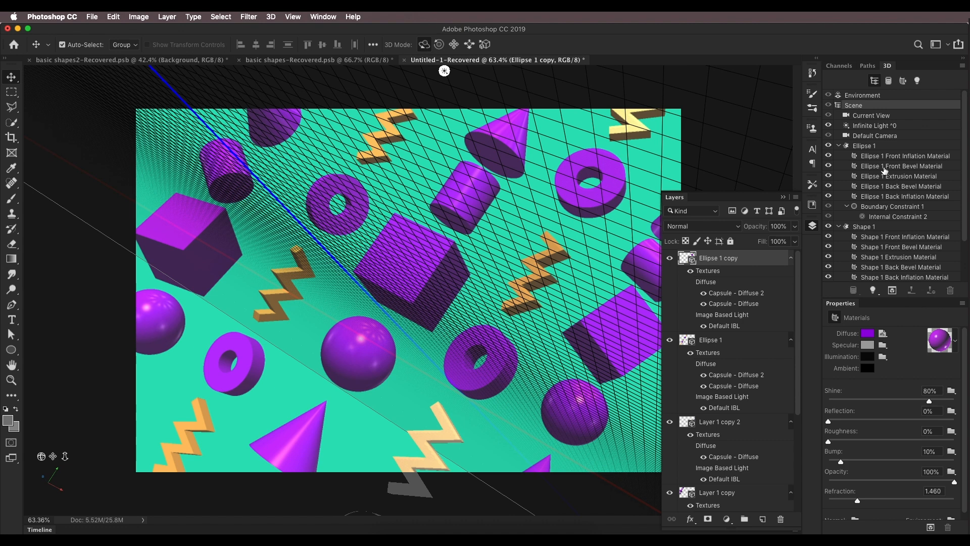
click(863, 233)
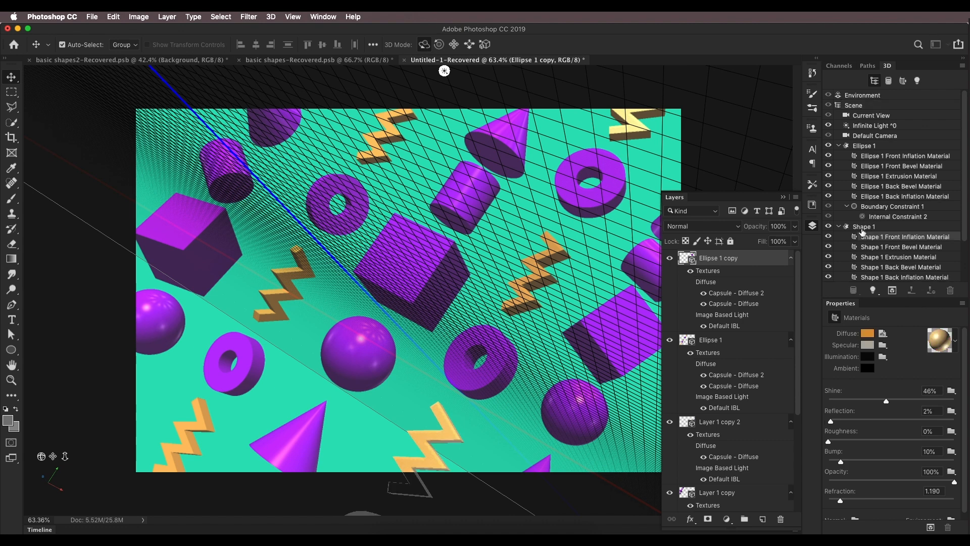
click(863, 227)
click(872, 238)
shift+click(896, 275)
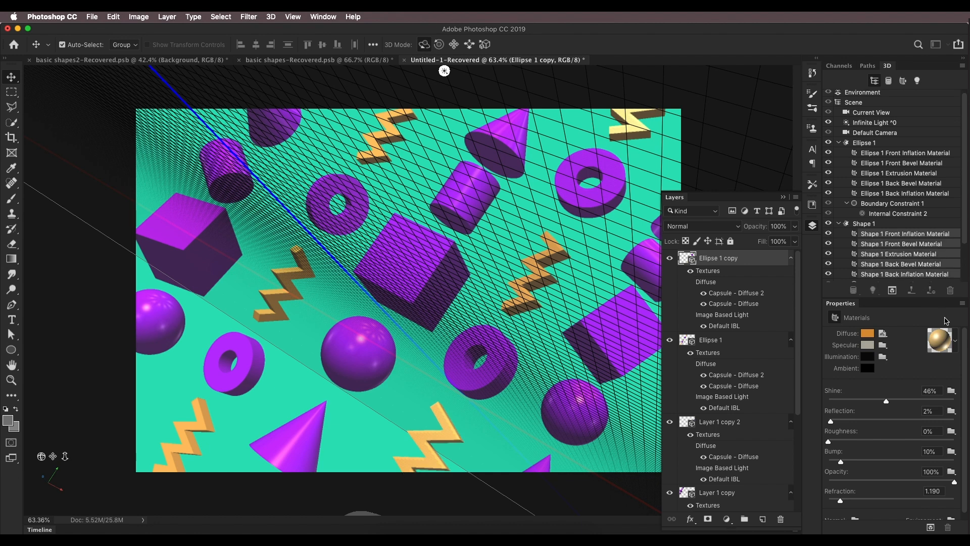
click(955, 347)
click(859, 412)
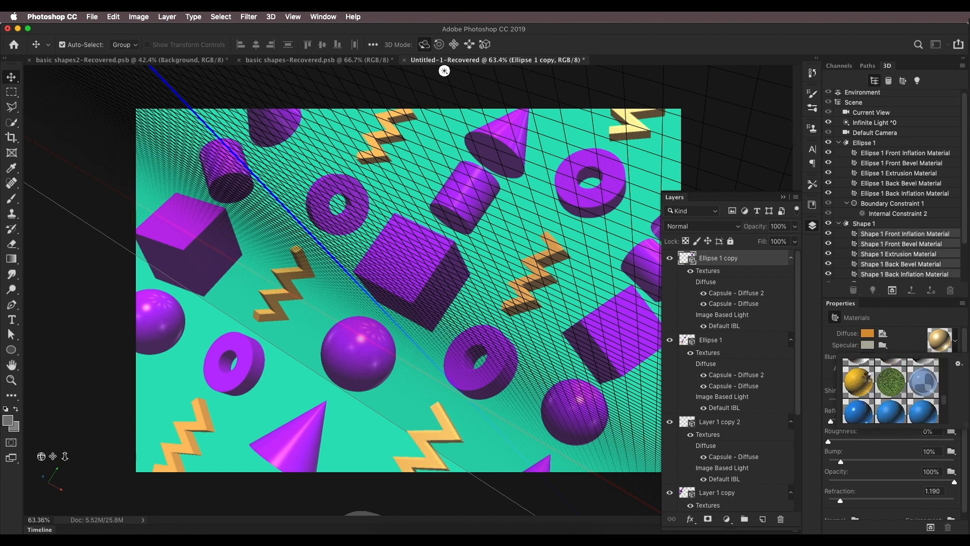
click(868, 333)
drag(815, 442, 813, 420)
Step: Select all Ellipse 1 materials of Ellipse 1 copy and apply the gold material preset to the ring
click(865, 278)
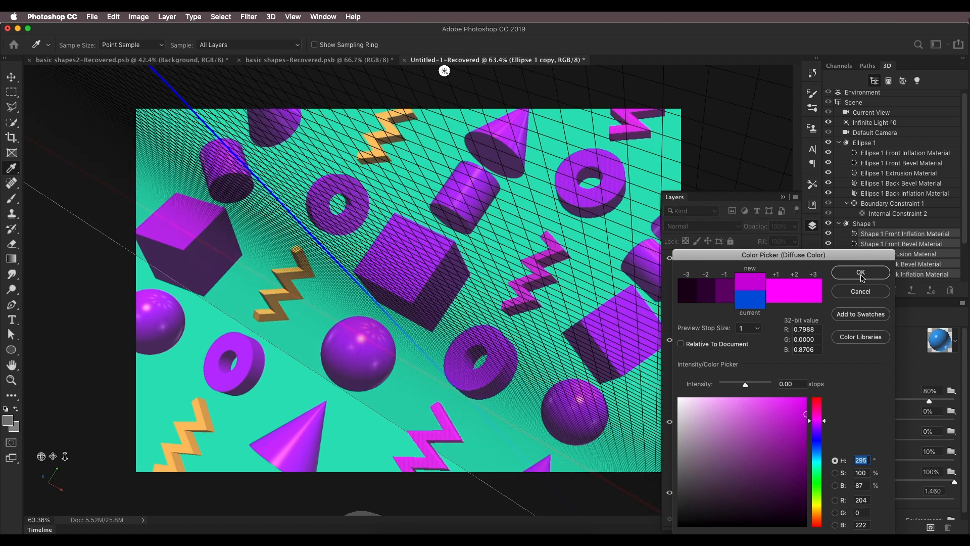
shift+click(887, 196)
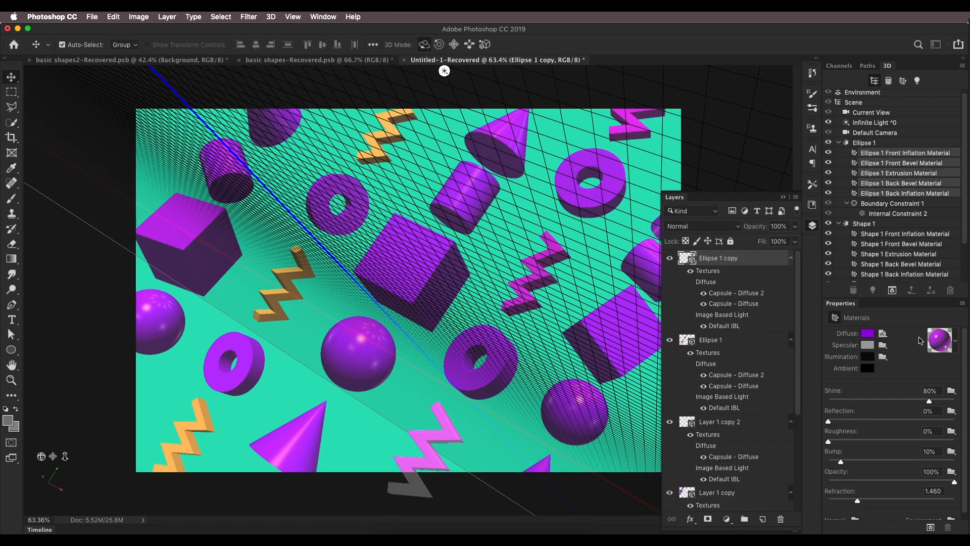
click(955, 341)
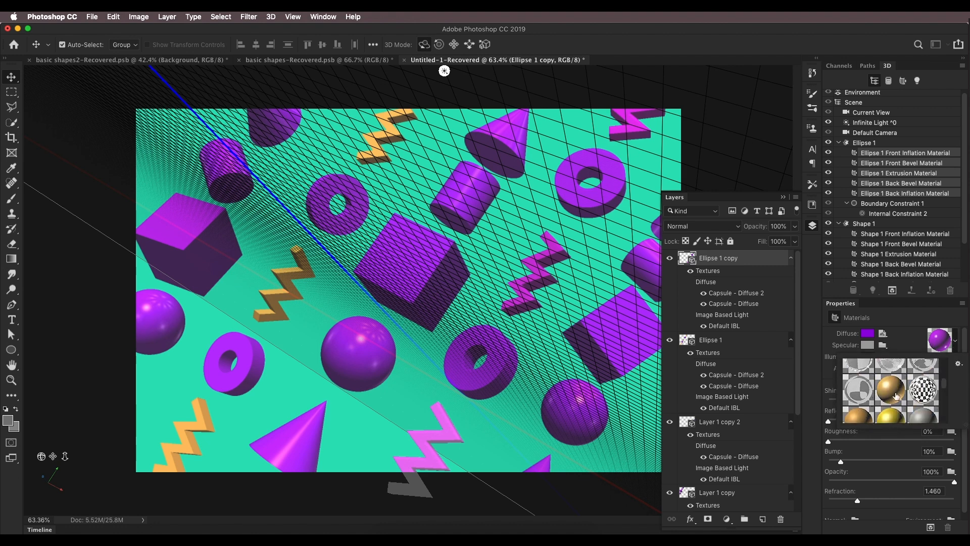
click(896, 396)
scroll(893, 411, down, 1)
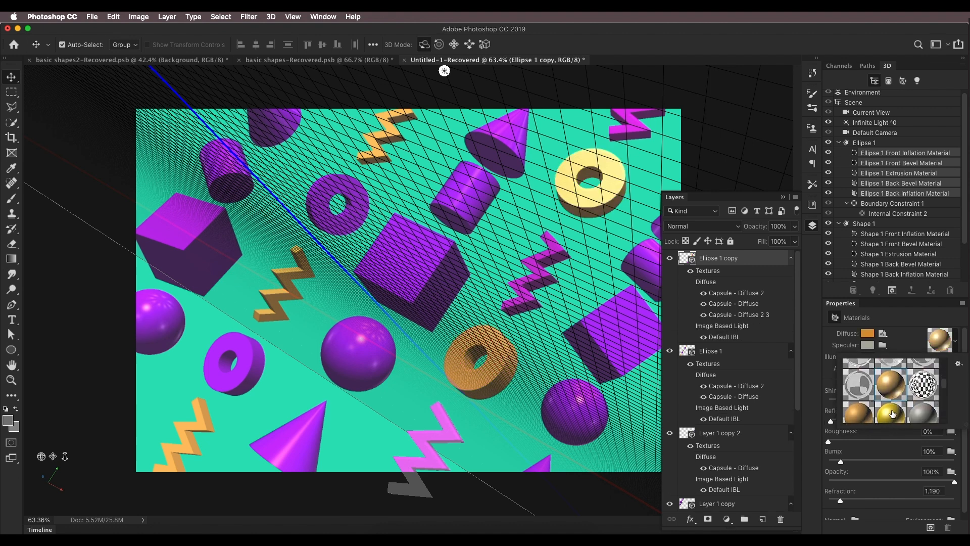
click(892, 411)
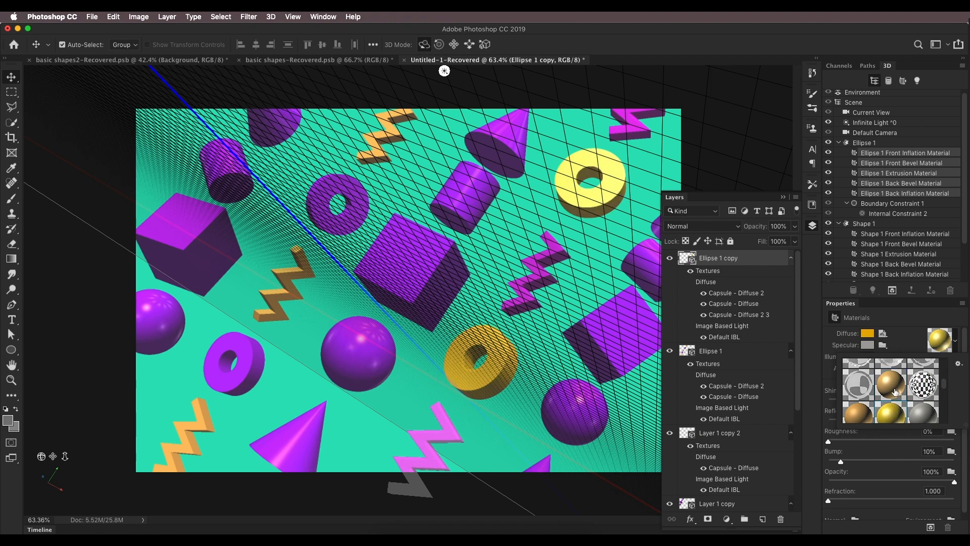
click(891, 389)
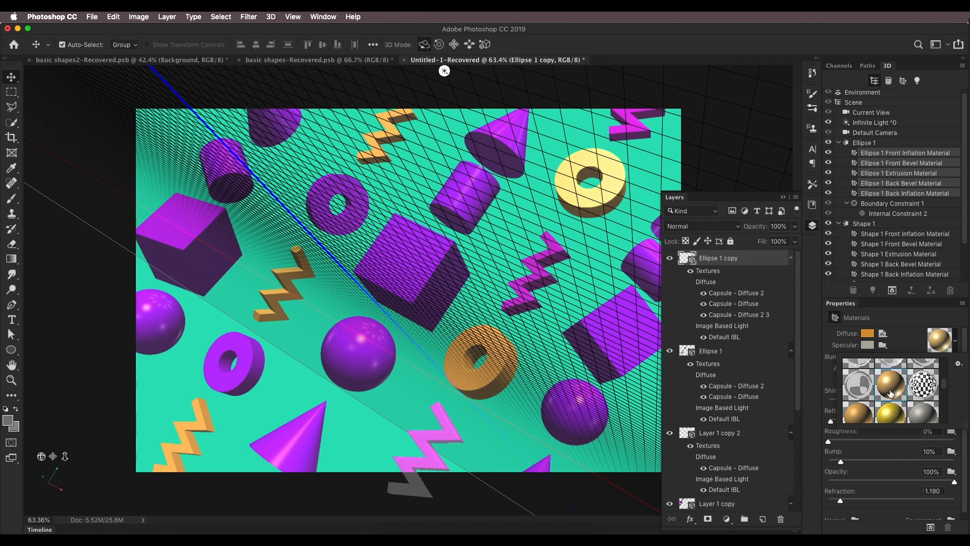
click(903, 313)
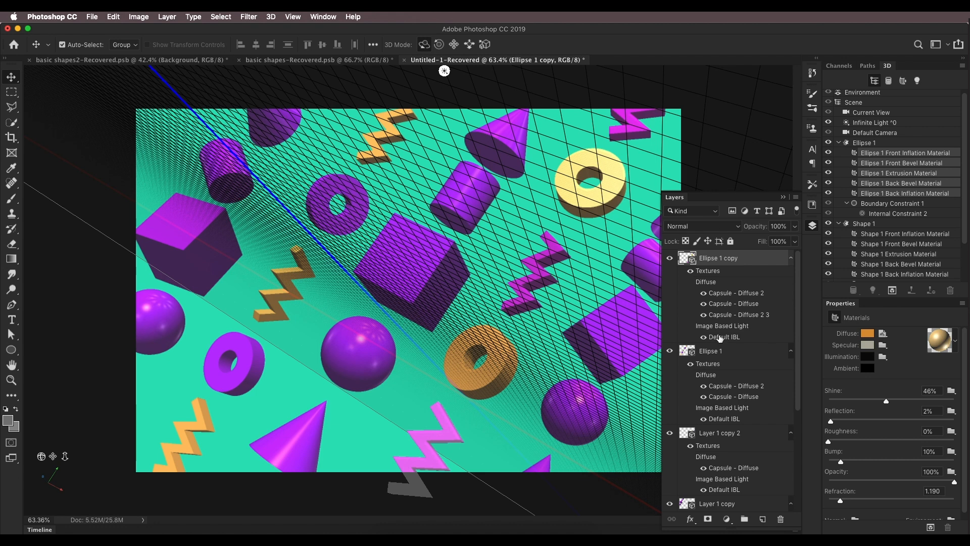
Step: Select the purple ring's Ellipse 1 layer and apply the gold material preset to all its Ellipse 1 materials
scroll(744, 455, down, 5)
click(733, 488)
scroll(617, 444, down, 6)
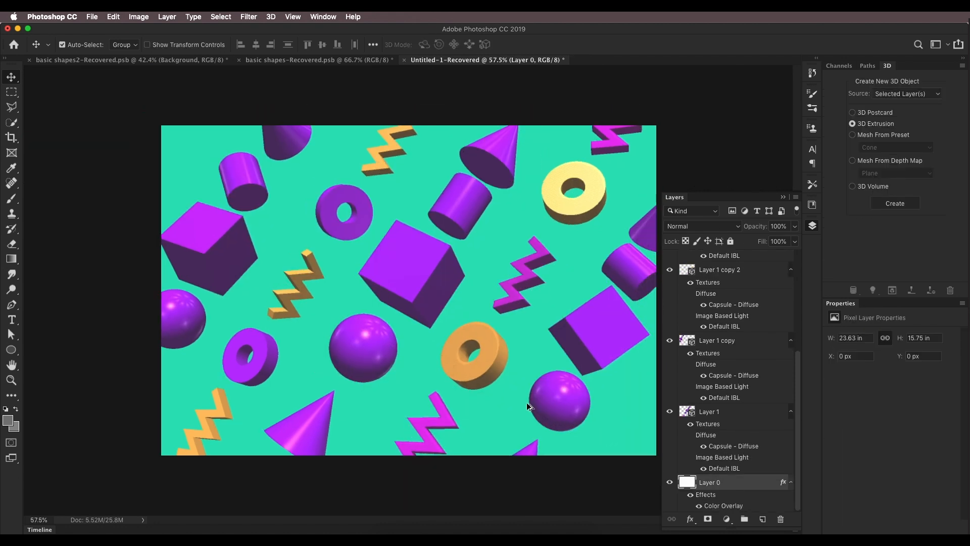
scroll(385, 317, up, 4)
click(344, 240)
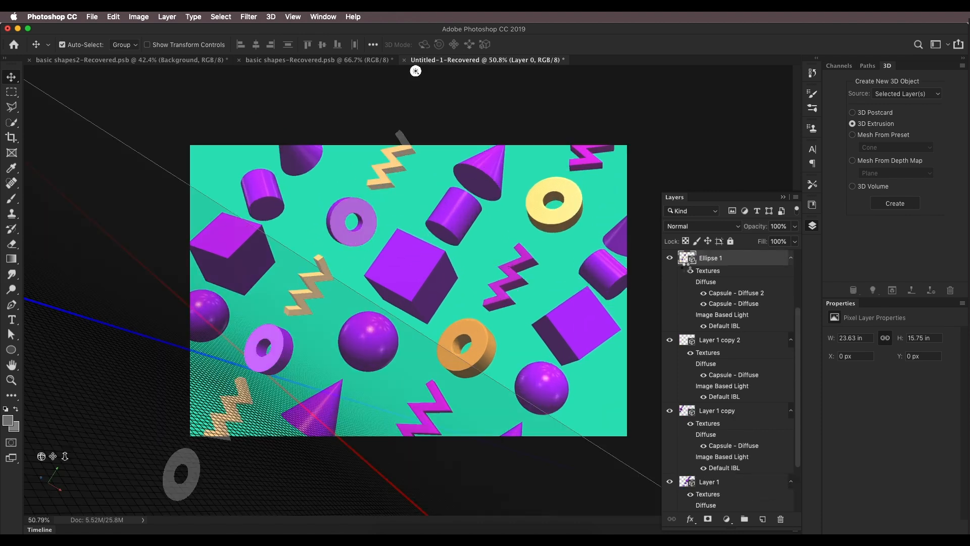
click(896, 146)
shift+click(895, 186)
click(954, 340)
click(892, 385)
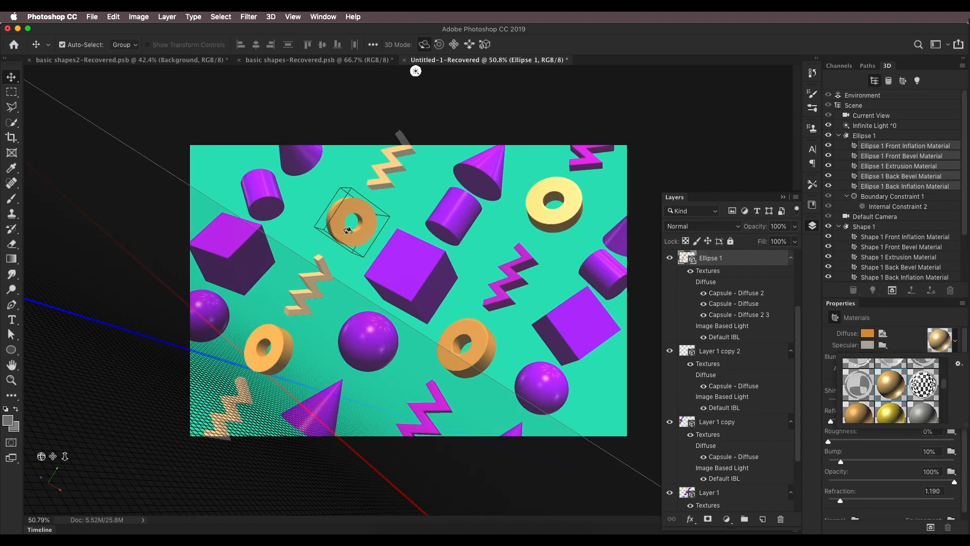
Step: Apply a material preset to the Shape 1 zigzag materials of Ellipse 1 and set their diffuse color to purple
click(903, 236)
scroll(903, 248, down, 2)
shift+click(903, 263)
click(955, 341)
scroll(891, 391, down, 2)
click(859, 387)
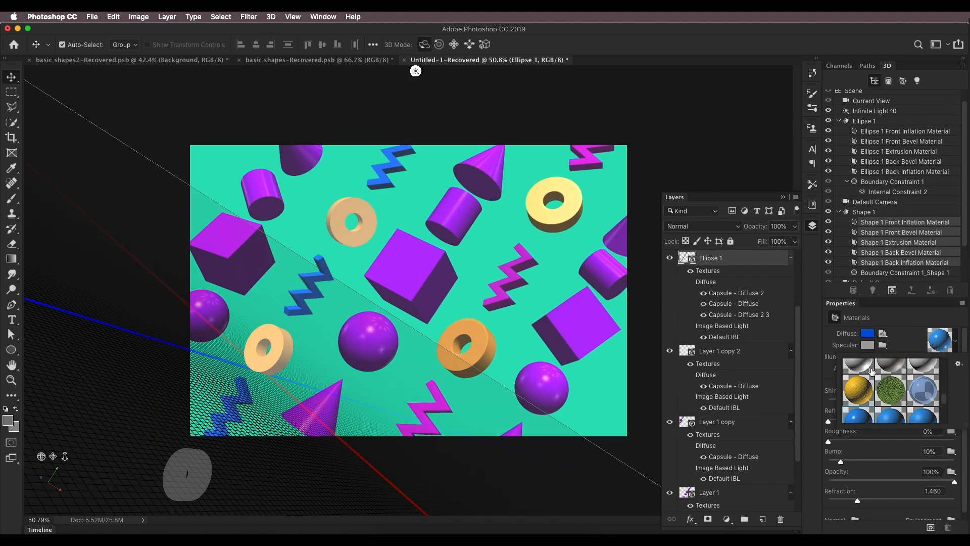
click(867, 334)
click(817, 429)
drag(817, 428, 817, 424)
click(862, 276)
scroll(684, 320, down, 10)
scroll(685, 321, up, 6)
click(813, 225)
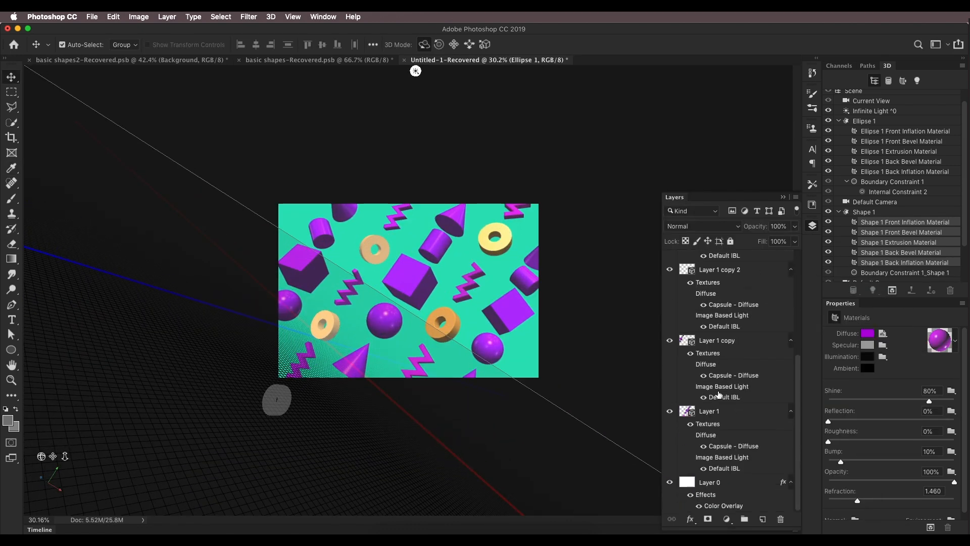
click(721, 481)
scroll(578, 342, up, 5)
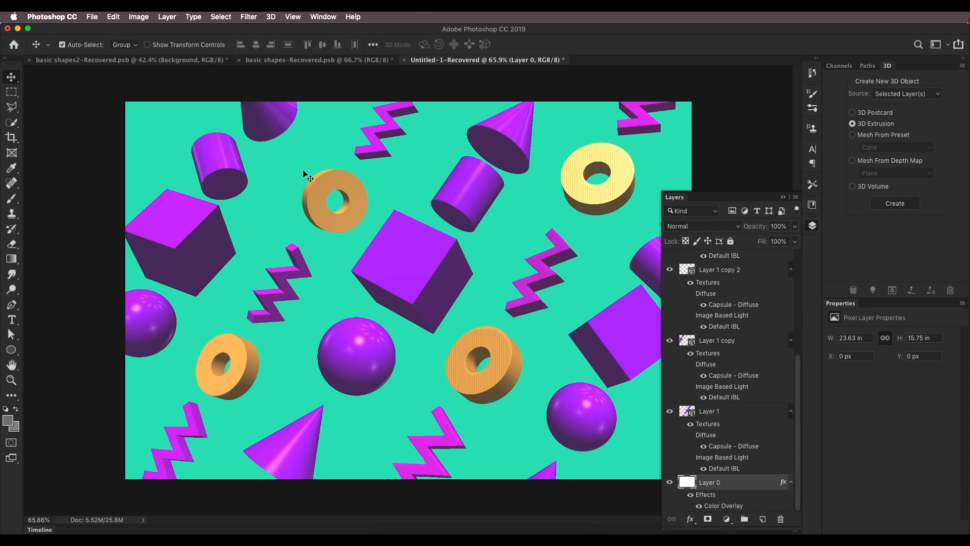
click(866, 135)
click(904, 147)
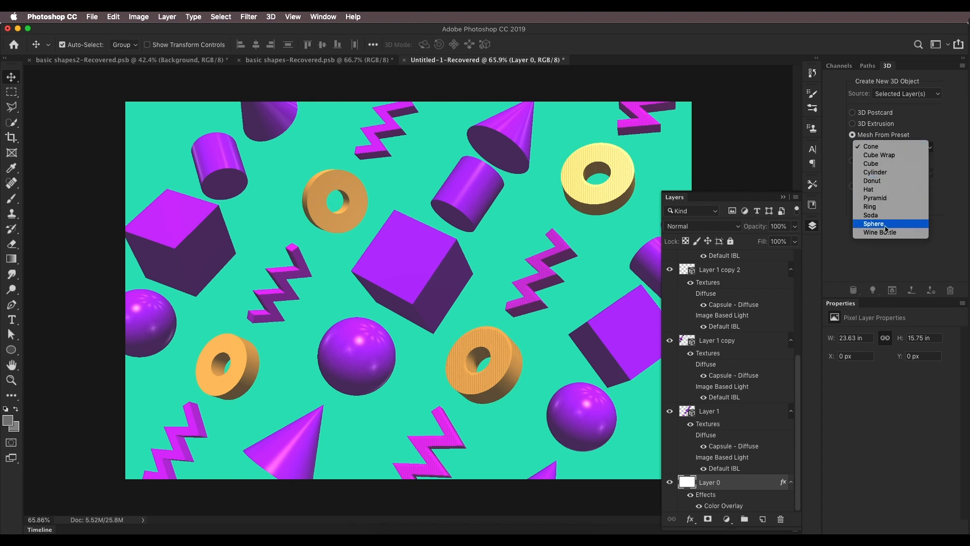
click(789, 200)
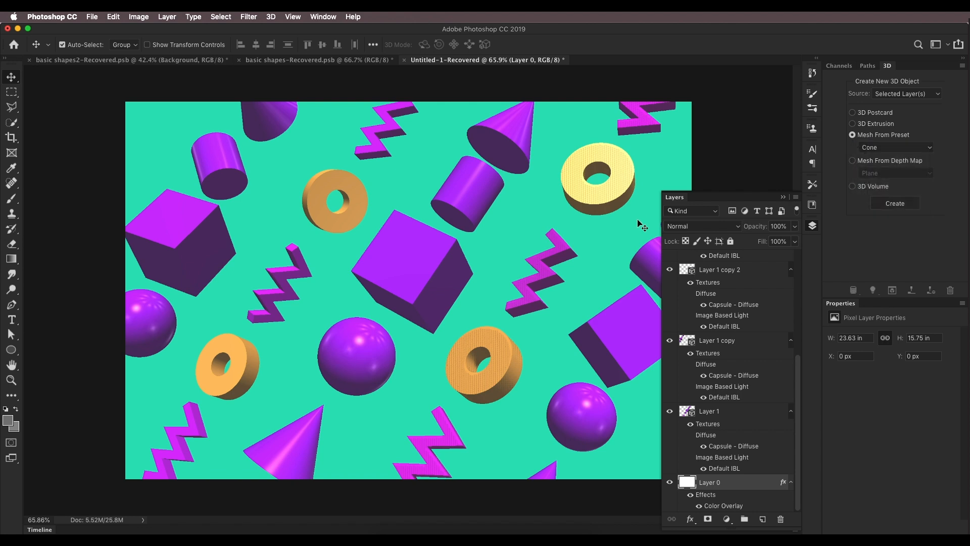
scroll(634, 223, down, 6)
scroll(622, 227, up, 7)
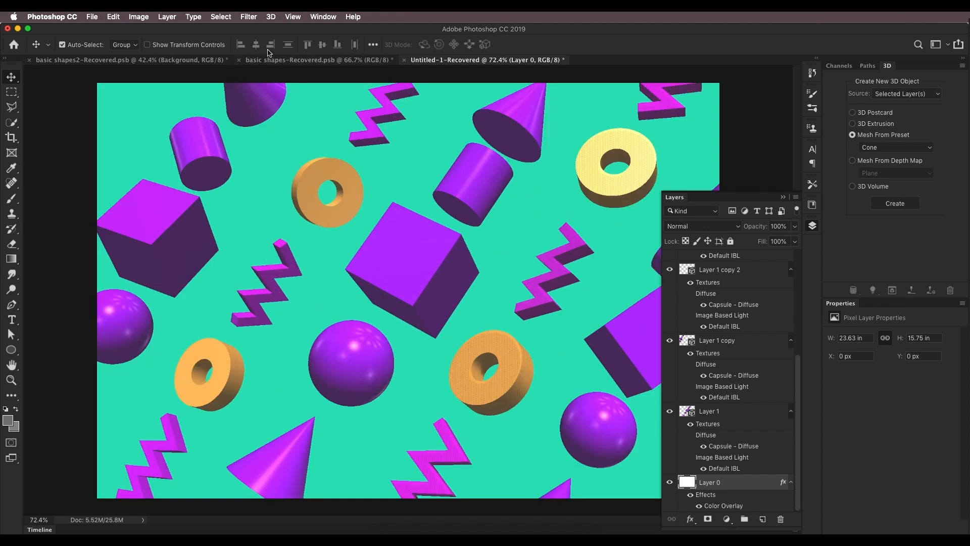
Step: Switch to the basic shapes2-Recovered document and zoom in to examine the reference composition
click(205, 61)
scroll(438, 254, down, 2)
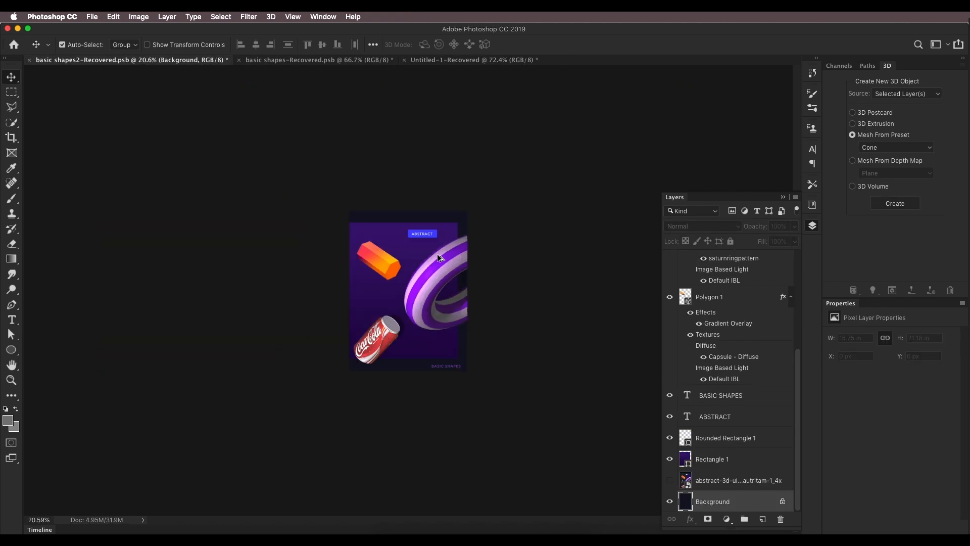
scroll(437, 255, up, 5)
scroll(438, 255, down, 3)
scroll(438, 255, up, 1)
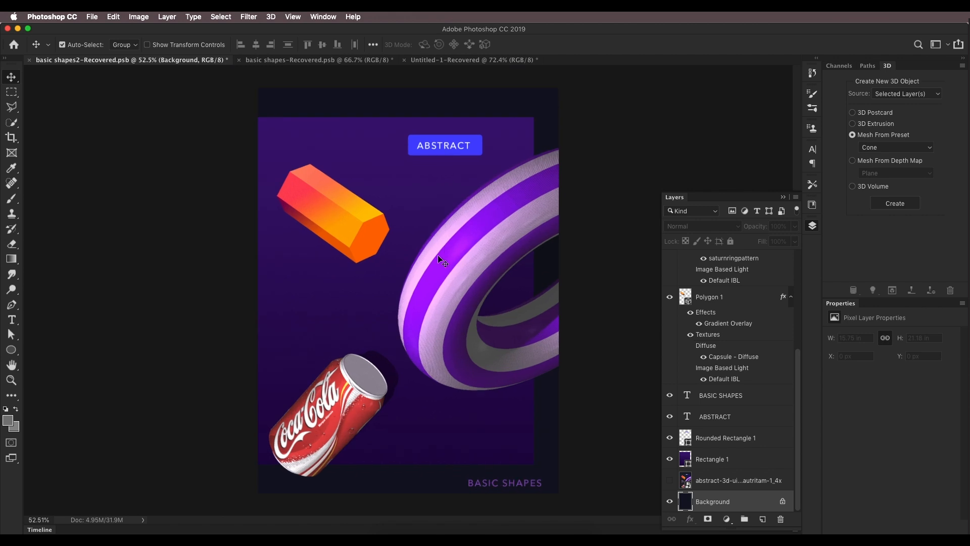
click(93, 16)
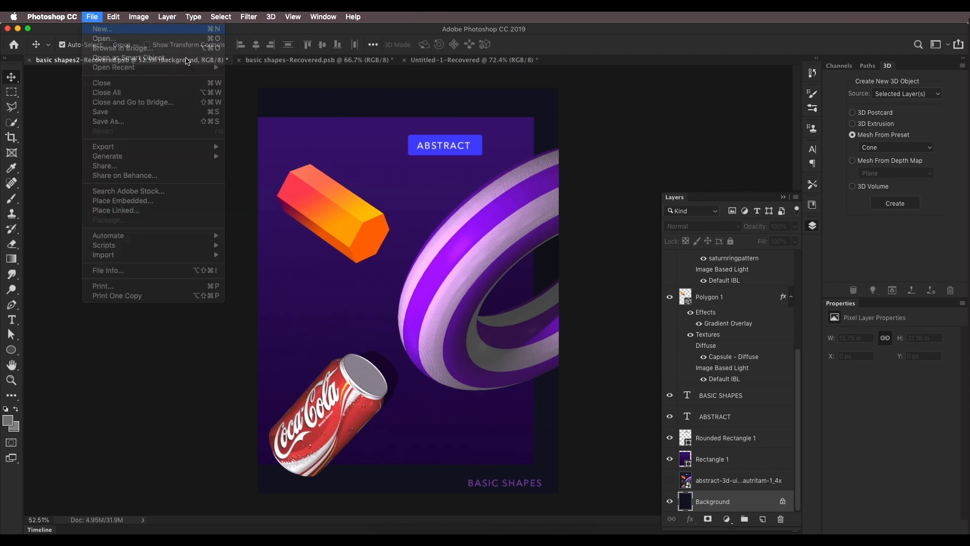
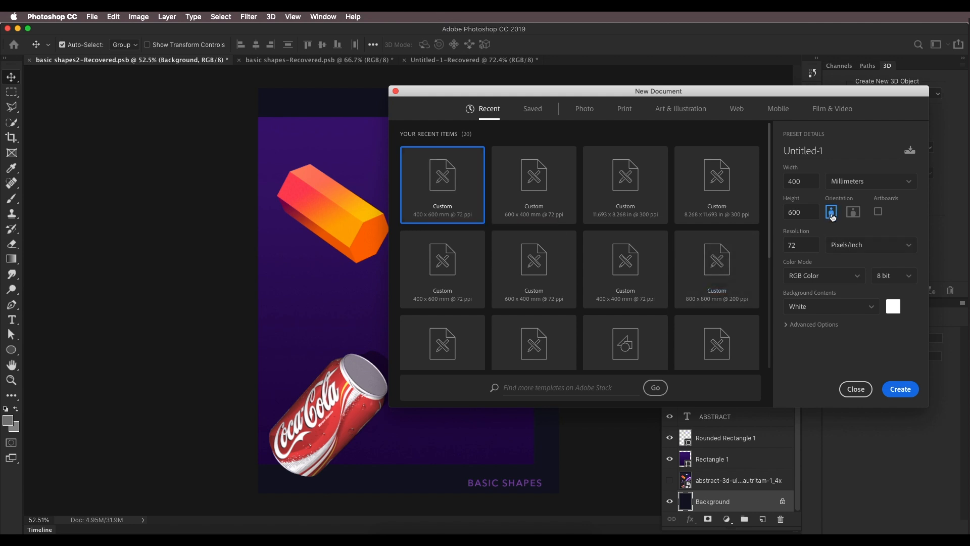
Step: Create a new 400 x 600 mm document at 72 ppi and crop its bottom edge upward
click(885, 388)
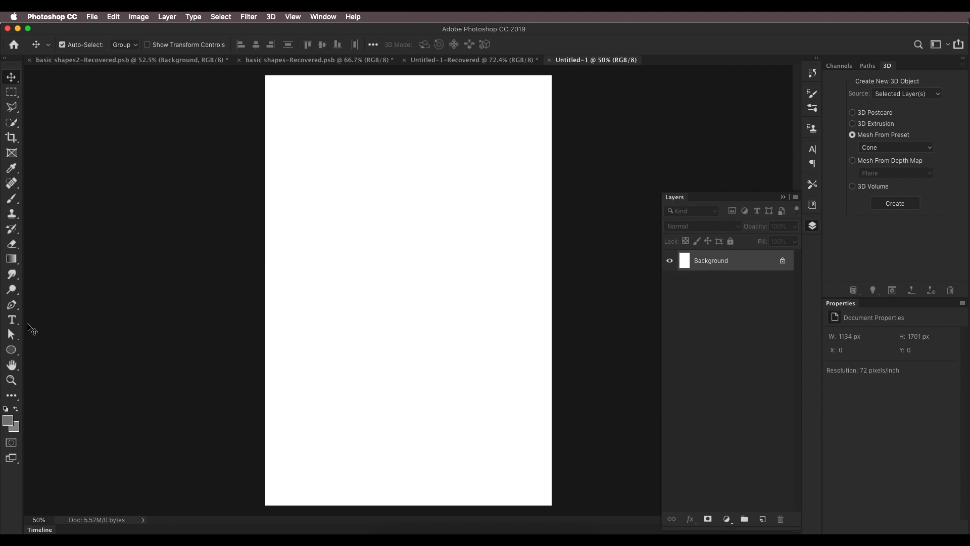
click(11, 138)
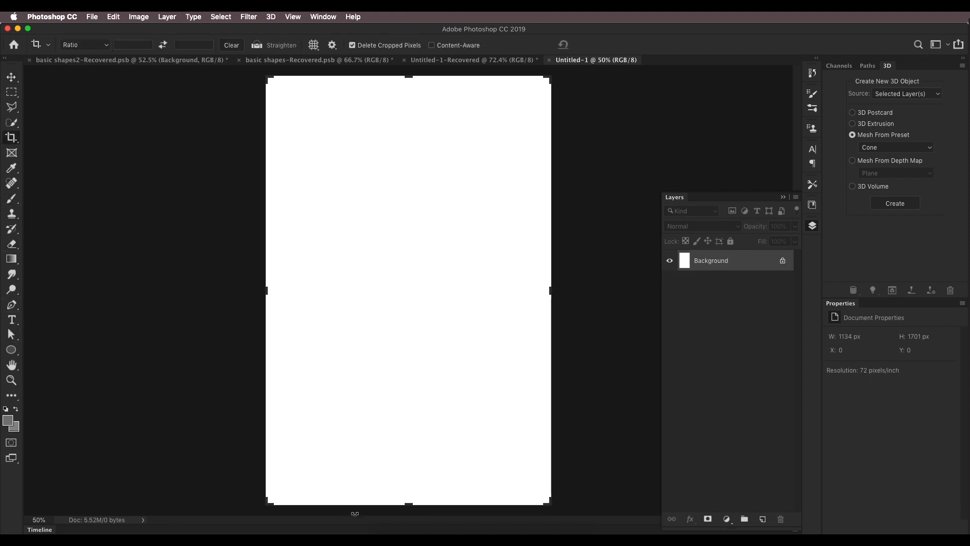
drag(407, 504, 408, 466)
key(Return)
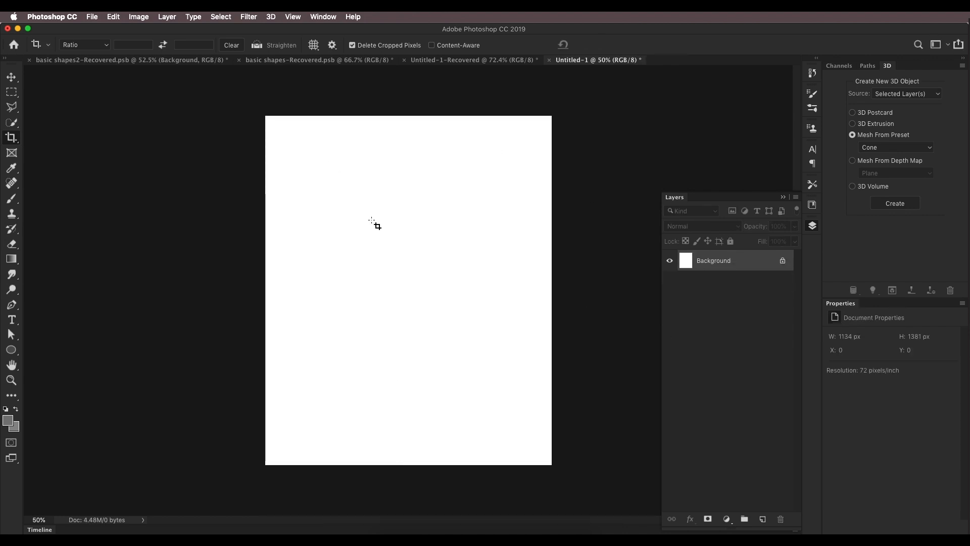
Step: Sample the dark background color of the reference document as the foreground color
click(70, 60)
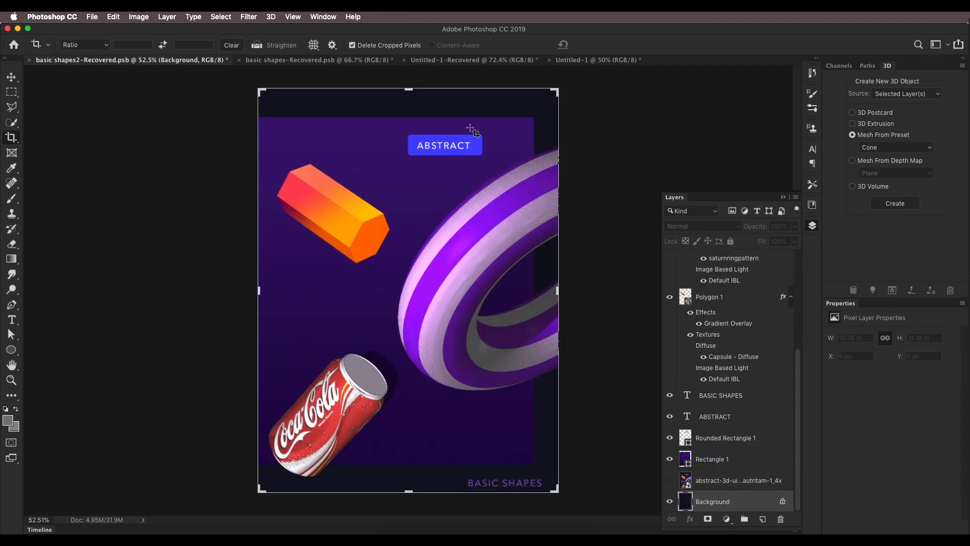
click(11, 76)
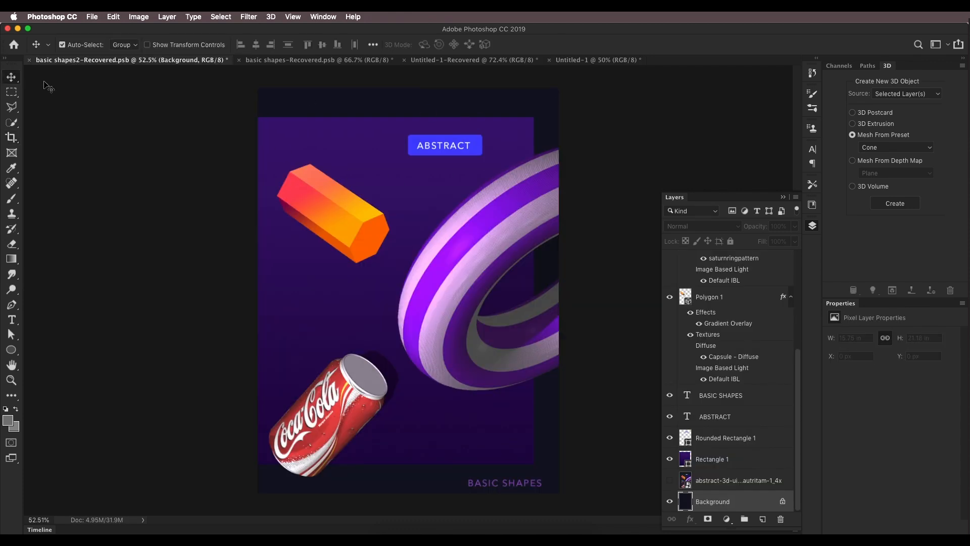
click(372, 112)
click(723, 506)
key(i)
click(517, 101)
click(11, 423)
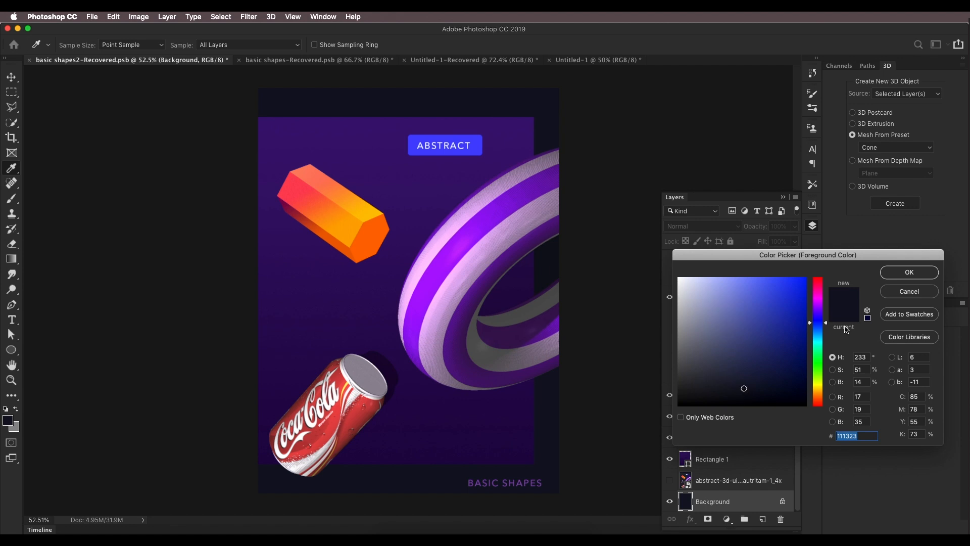
click(919, 278)
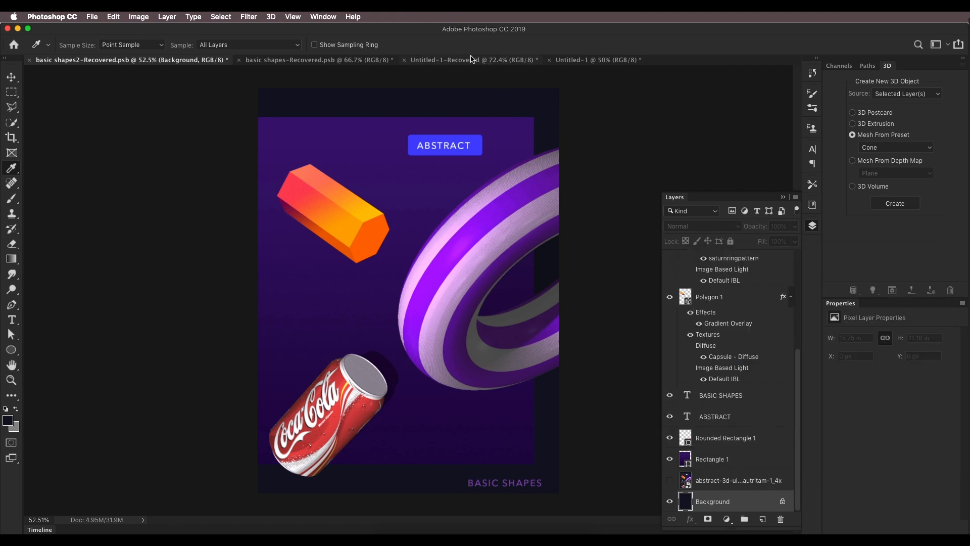
Step: Convert the new document's background into Layer 0 and fill it with the sampled dark color
click(366, 61)
click(578, 61)
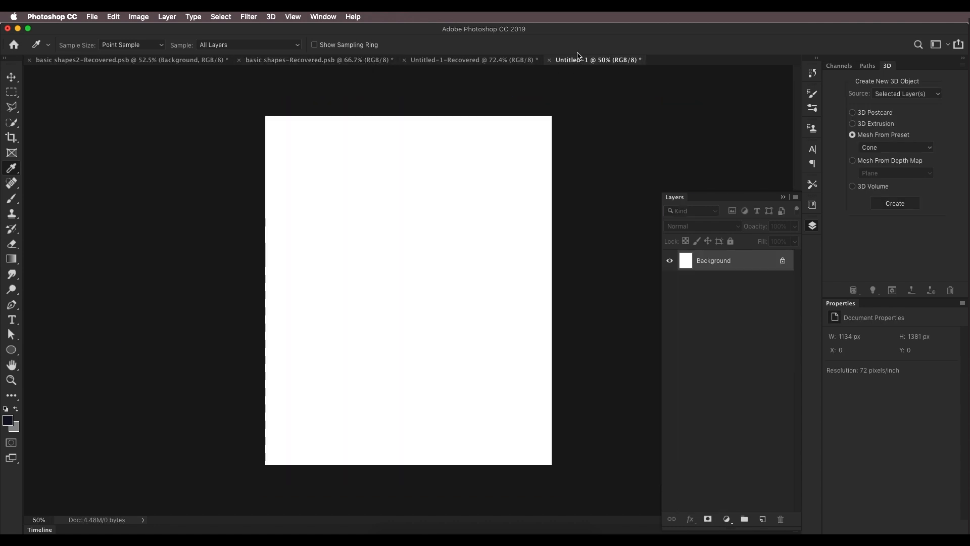
double_click(777, 270)
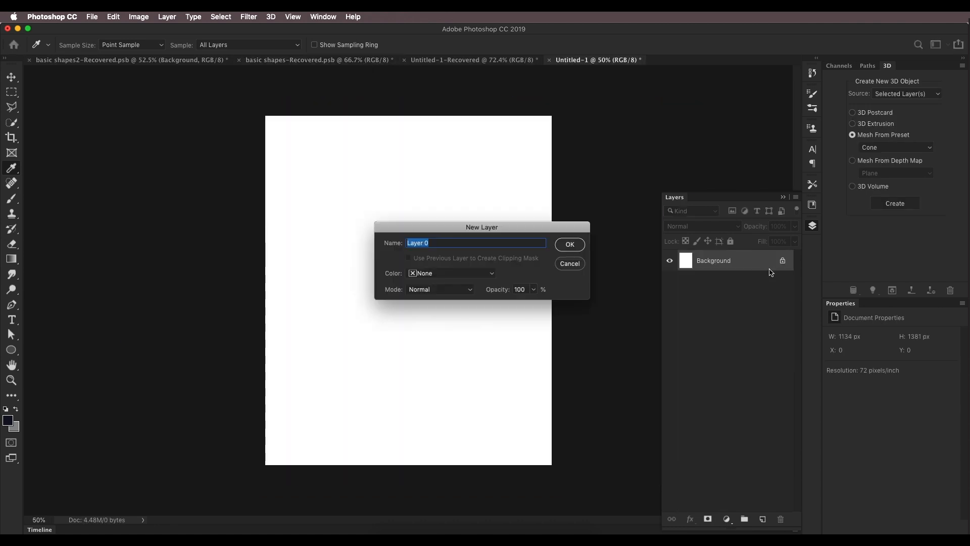
click(569, 244)
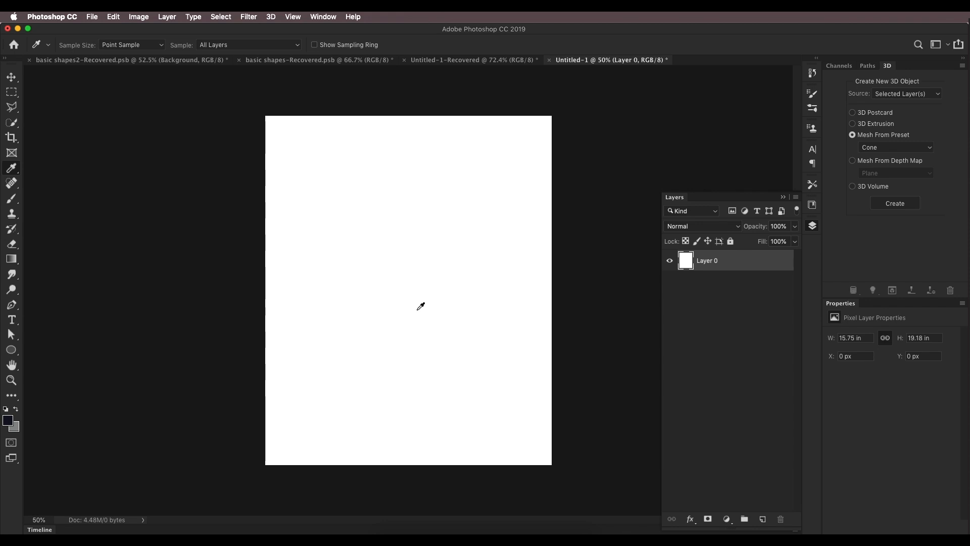
key(alt+BackSpace)
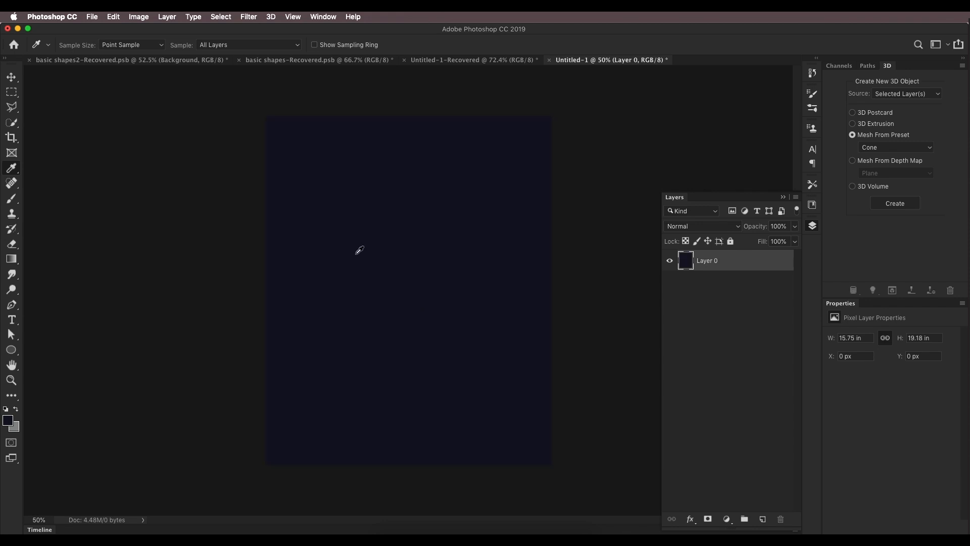
Step: Inspect the gradient fill of the reference document's Rectangle 1 layer
click(70, 62)
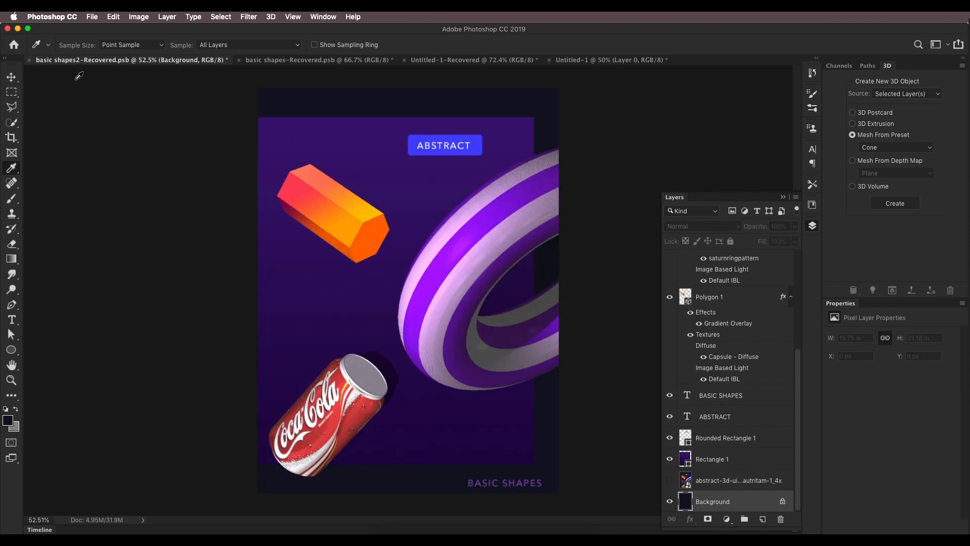
click(10, 78)
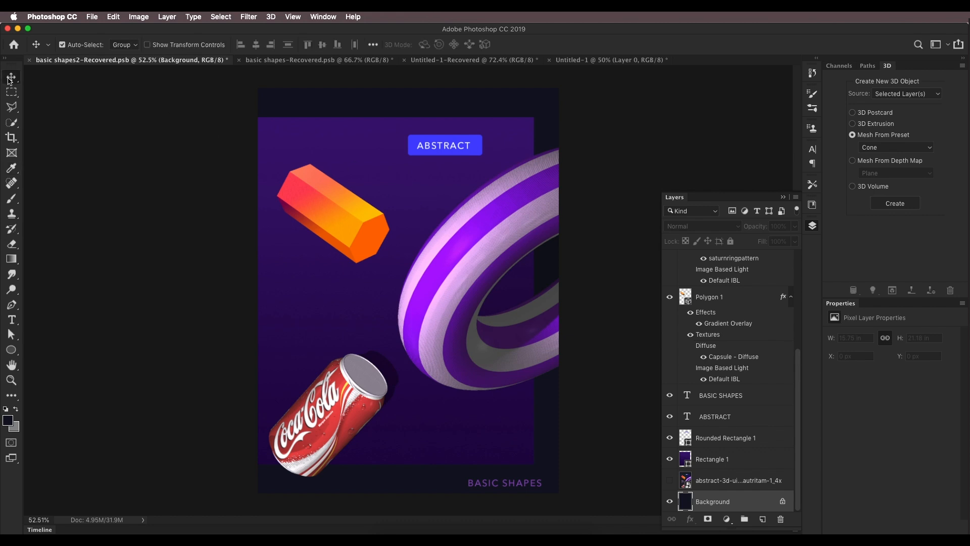
click(356, 163)
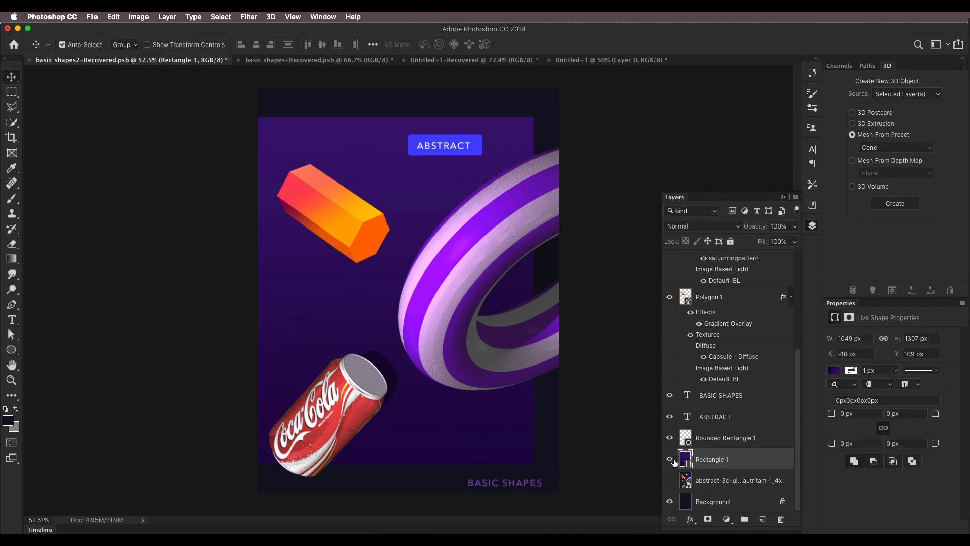
click(11, 350)
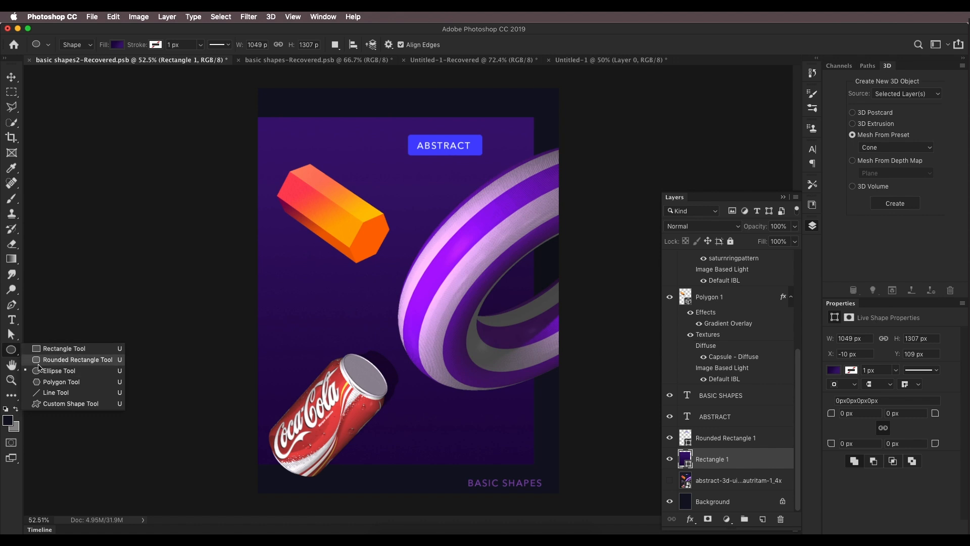
click(17, 353)
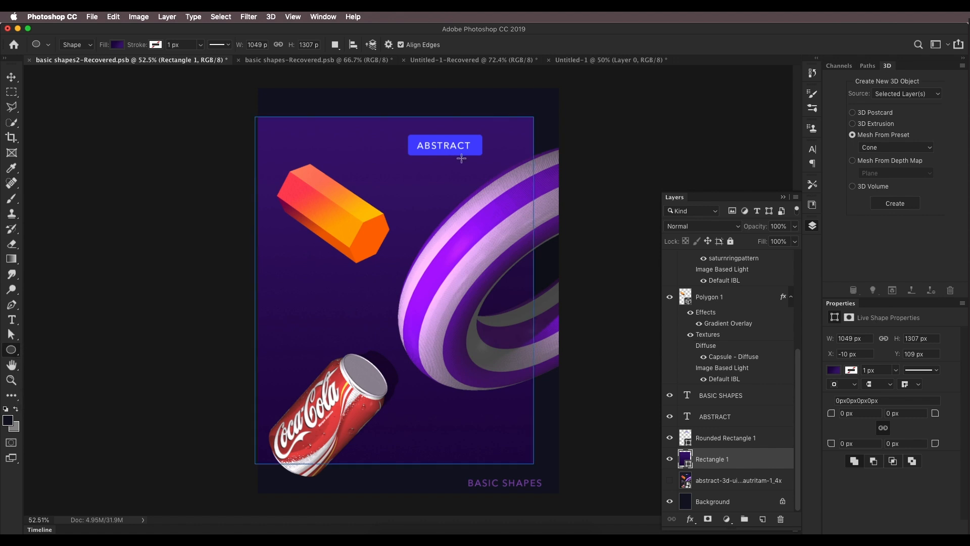
click(835, 370)
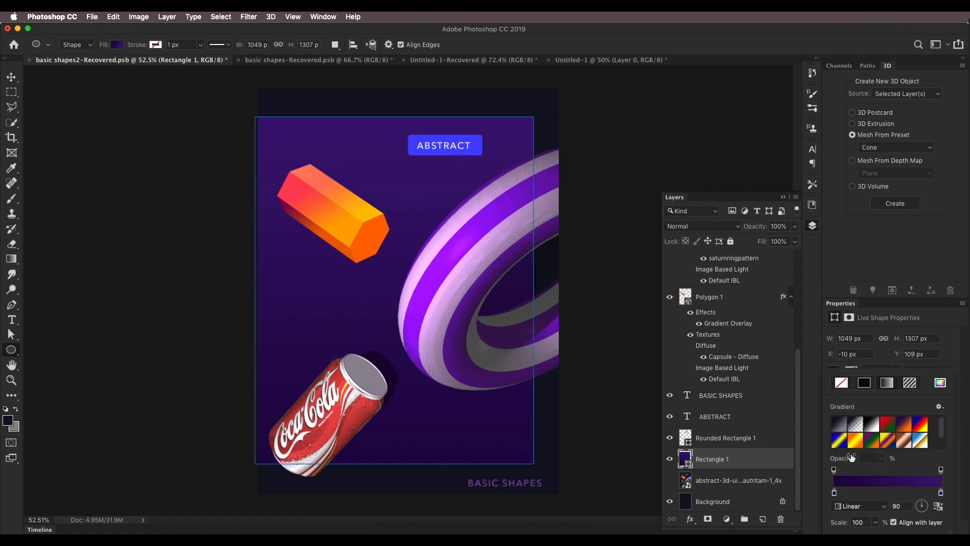
click(869, 487)
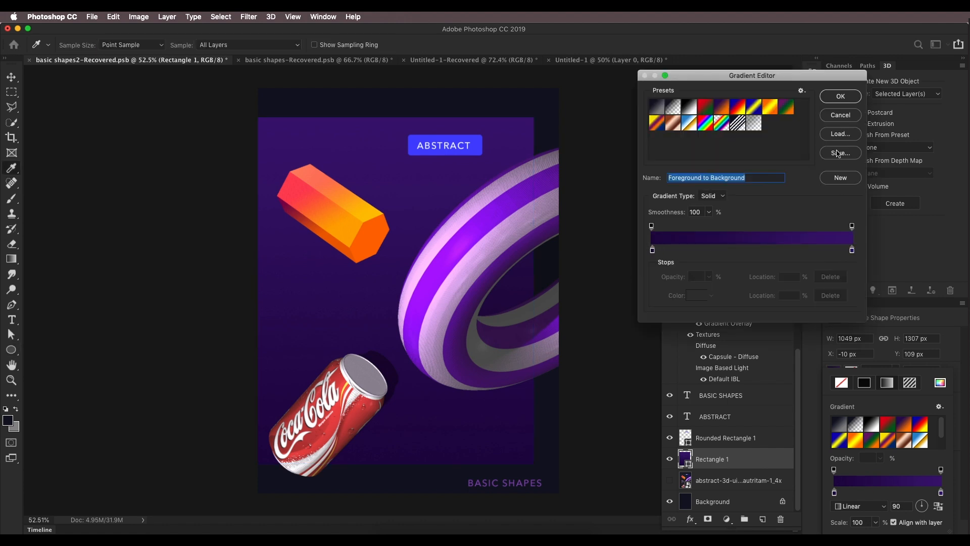
click(840, 96)
Step: Draw a rectangle about 970 x 1190 px on the new document
click(597, 60)
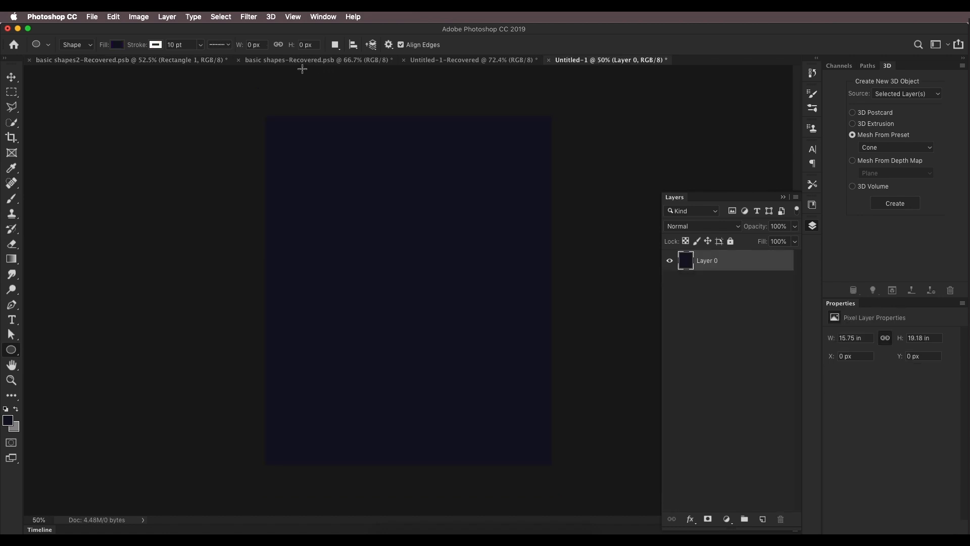
drag(296, 66, 298, 61)
right_click(17, 354)
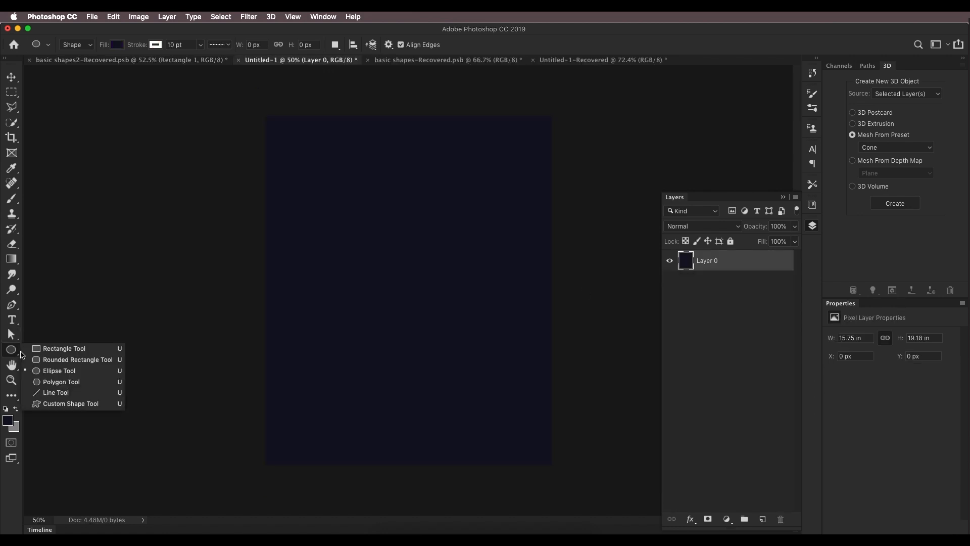
click(56, 348)
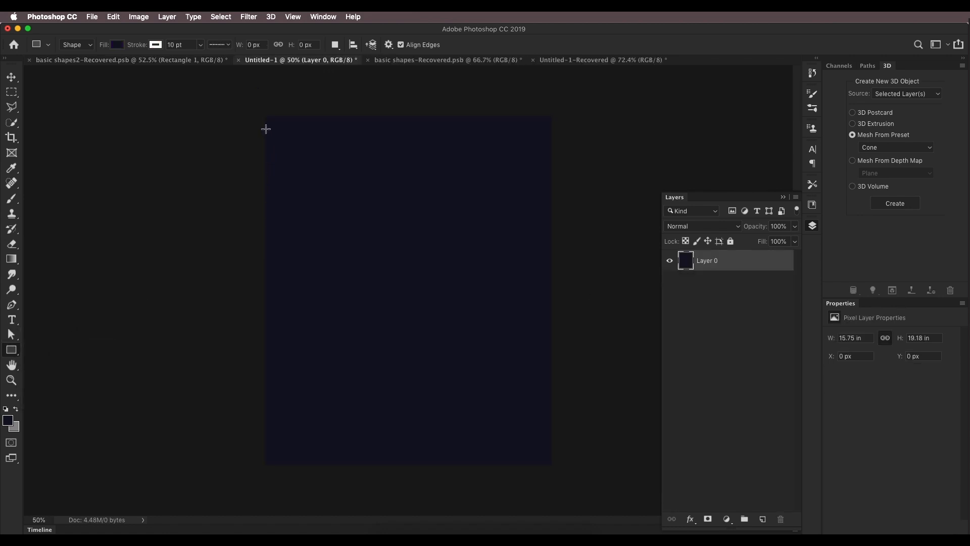
drag(263, 135, 508, 438)
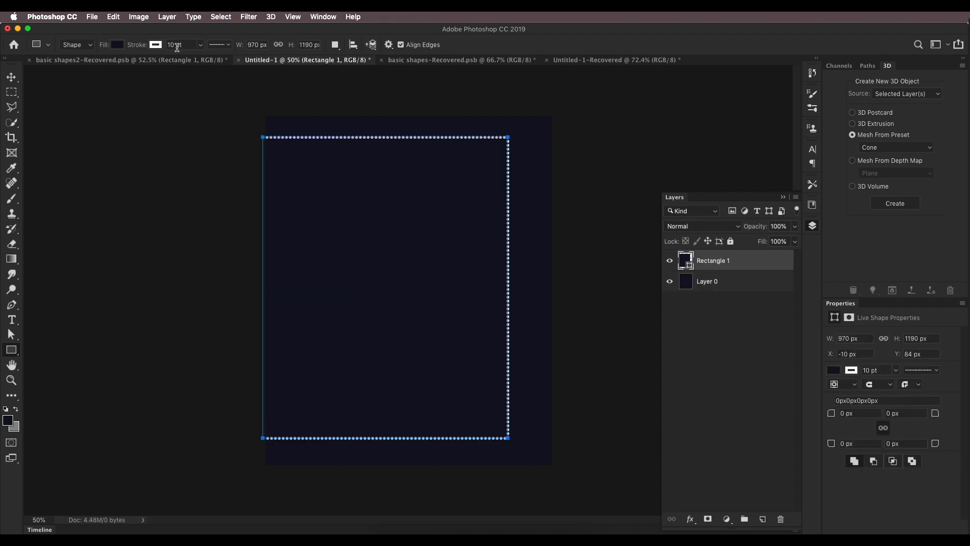
Step: Give the rectangle a gradient fill and set the gradient's first stop to a near-black purple
click(156, 45)
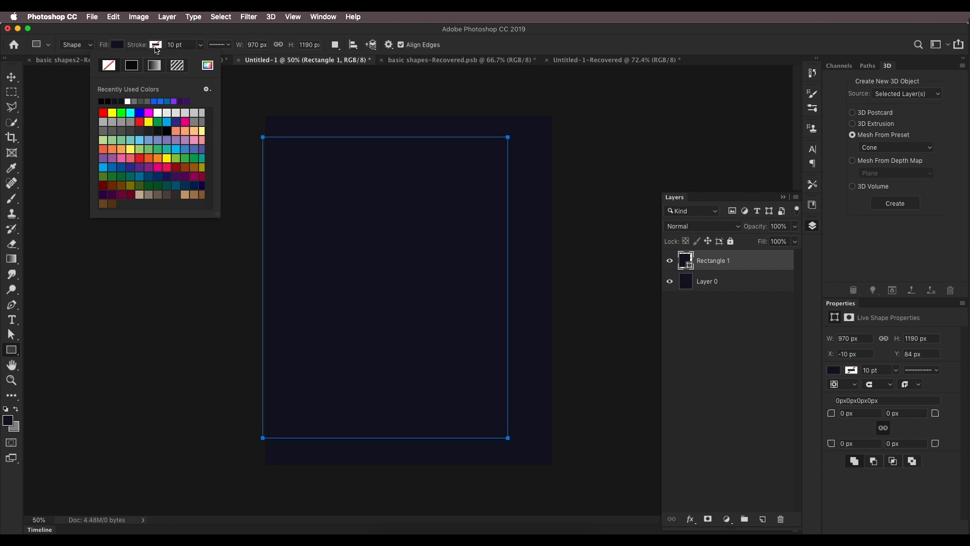
click(156, 48)
click(835, 370)
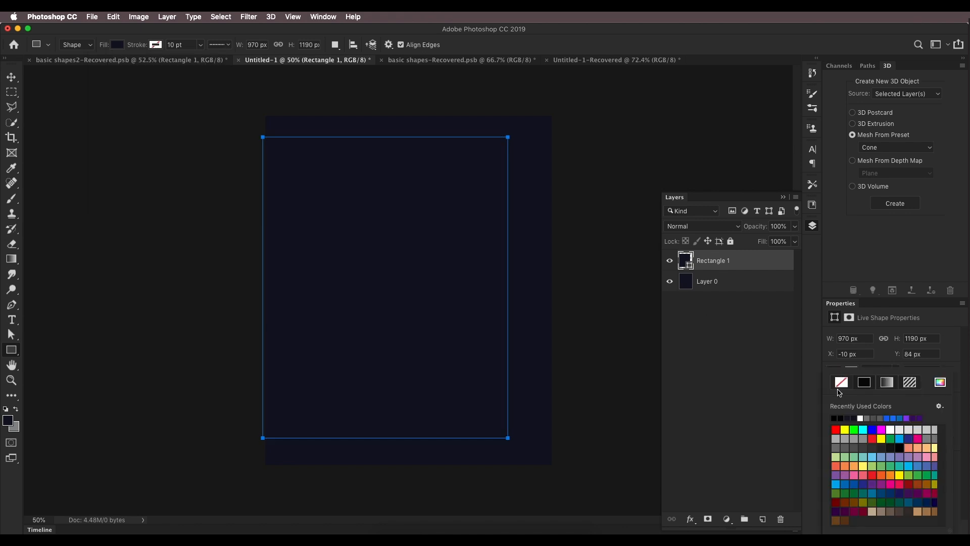
click(887, 384)
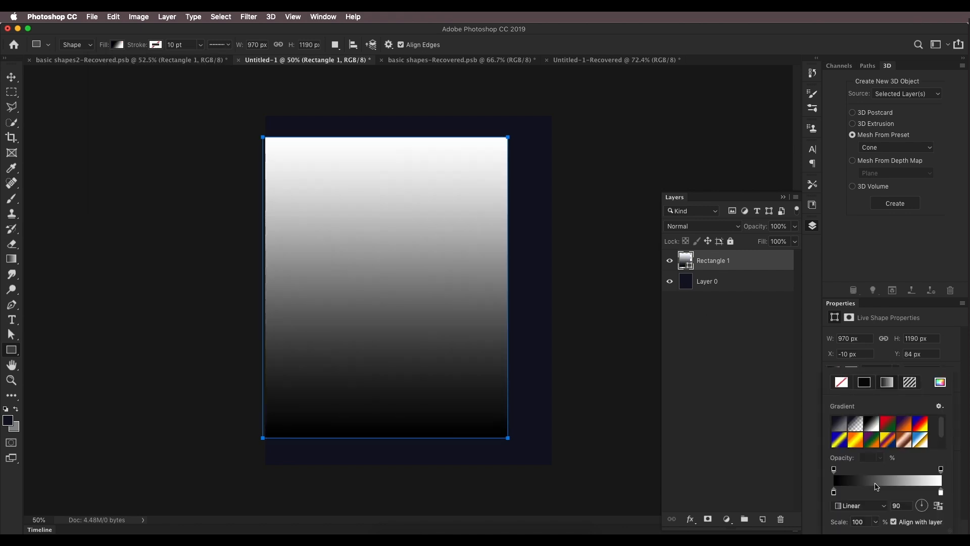
click(877, 486)
double_click(652, 251)
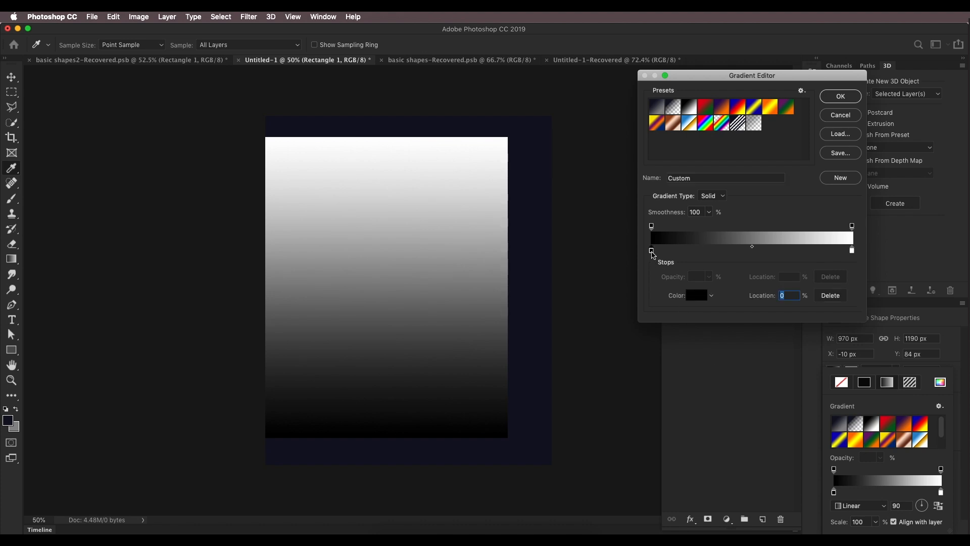
click(817, 315)
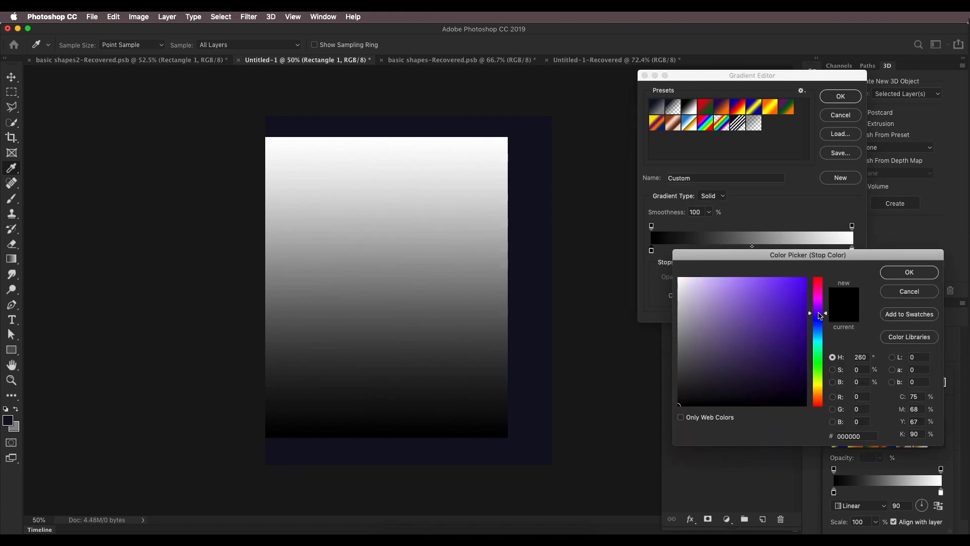
drag(820, 312, 820, 310)
drag(800, 348, 806, 382)
click(891, 273)
Step: Set the gradient's second stop to purple and confirm the gradient
click(852, 250)
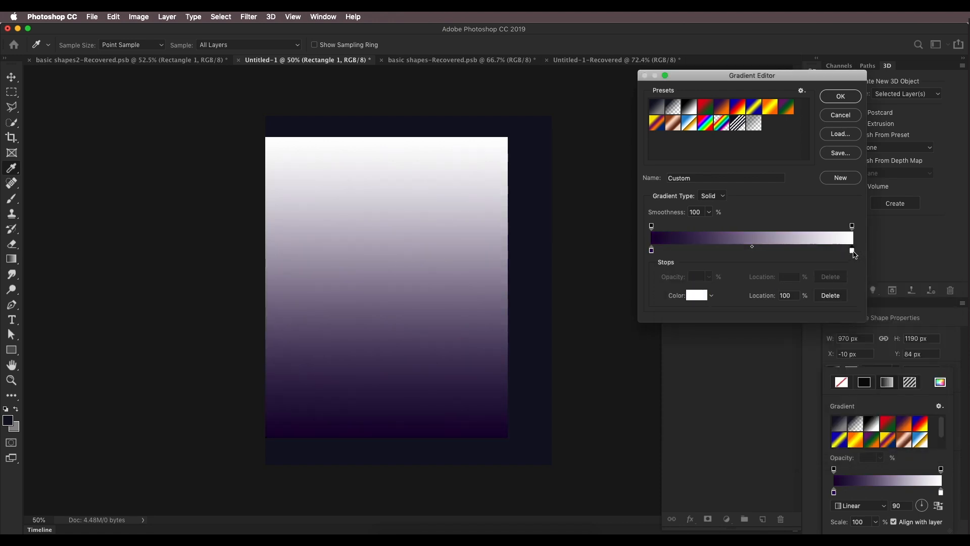
click(701, 296)
click(818, 311)
drag(787, 327, 808, 362)
drag(821, 311, 822, 310)
click(891, 277)
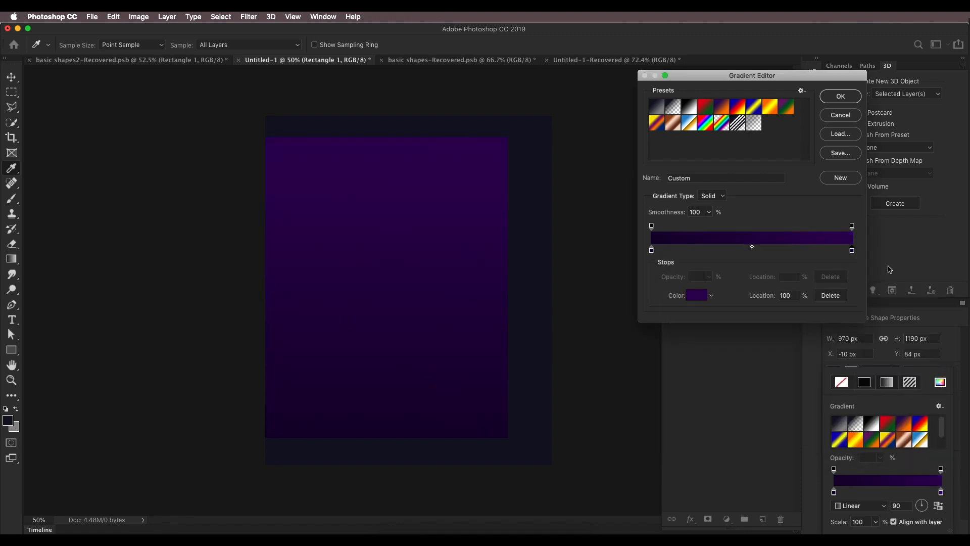
click(854, 99)
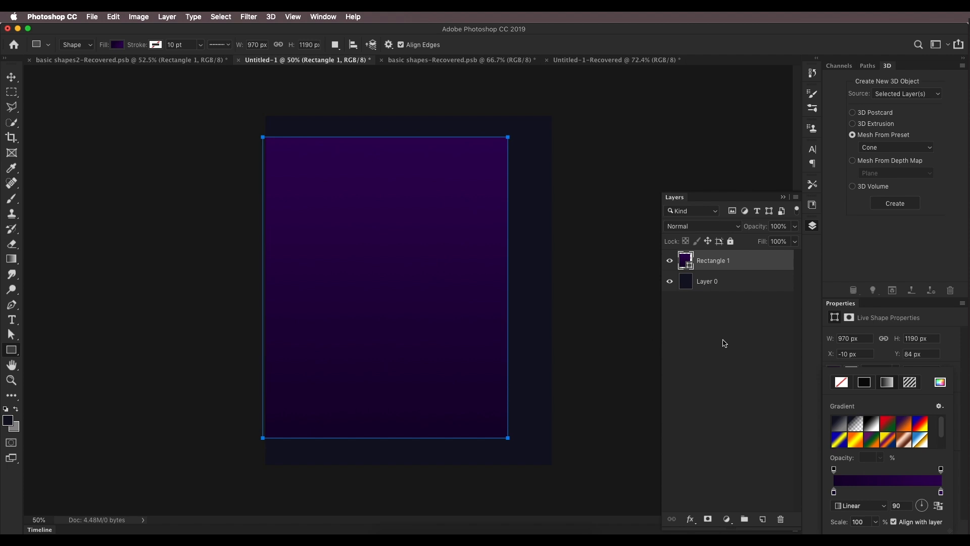
click(726, 344)
Step: Create a six-sided 100 x 100 px polygon on the new document
click(178, 60)
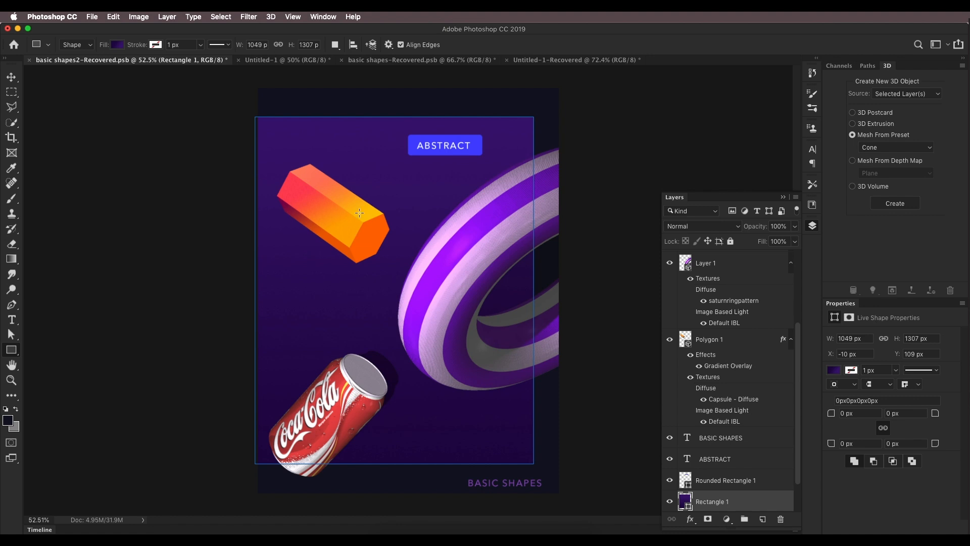
click(285, 61)
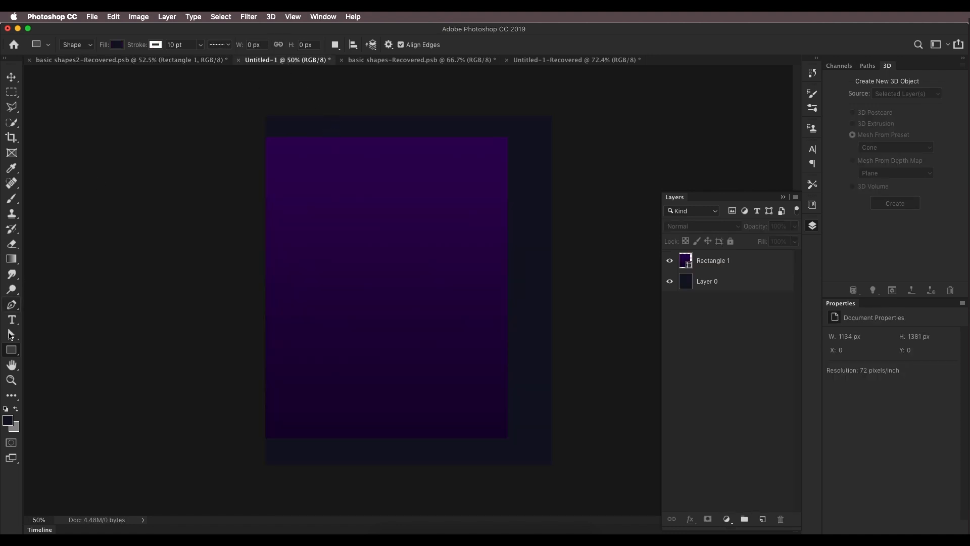
drag(11, 353, 47, 381)
click(398, 250)
double_click(476, 228)
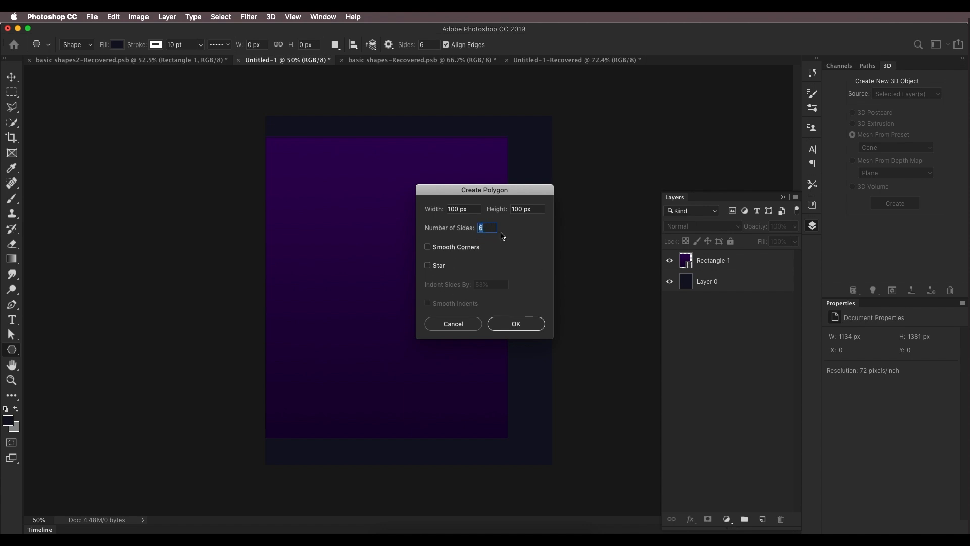
click(501, 328)
Step: Enlarge the hexagon with Free Transform
scroll(431, 277, down, 5)
scroll(432, 277, up, 10)
scroll(323, 229, up, 1)
click(11, 77)
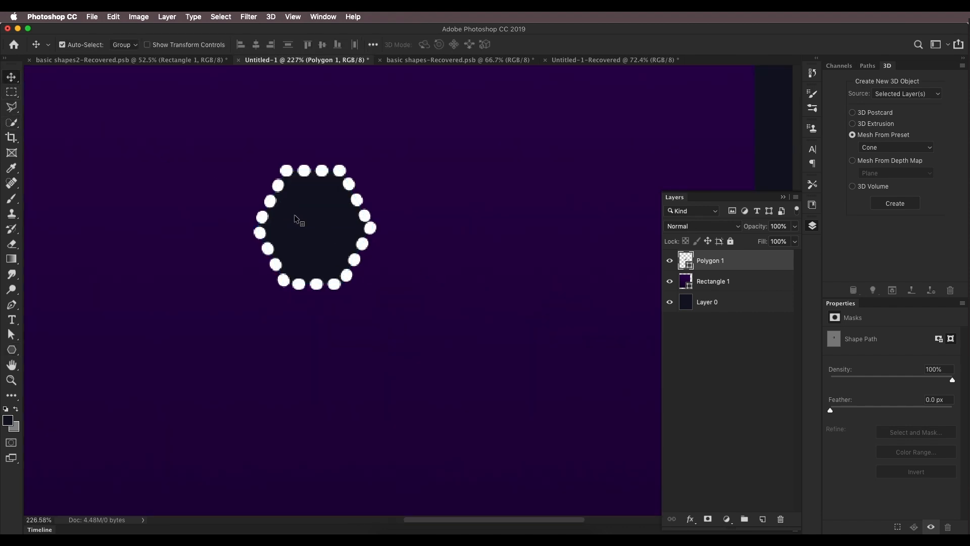
key(super+t)
drag(376, 227, 338, 243)
key(Return)
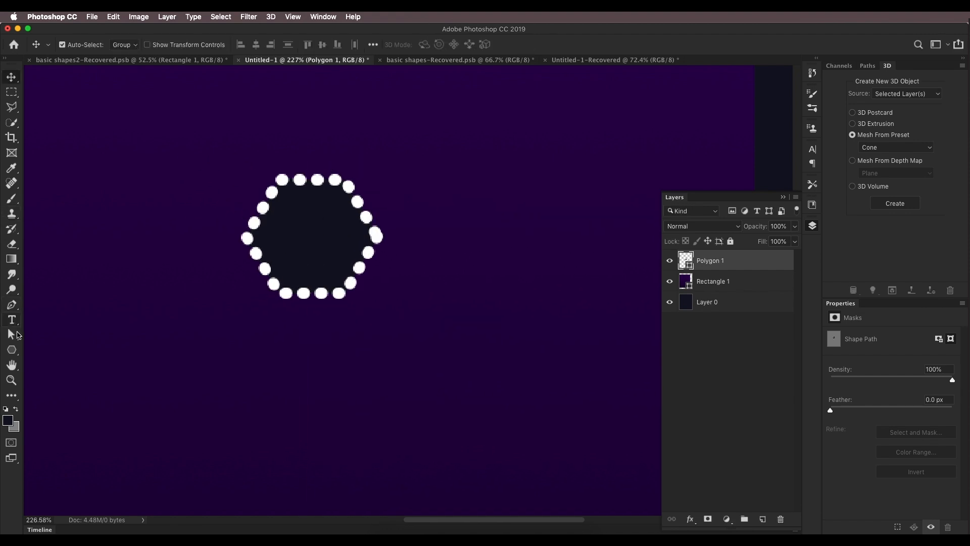
Step: Set the hexagon's fill to orange and remove its stroke
click(12, 350)
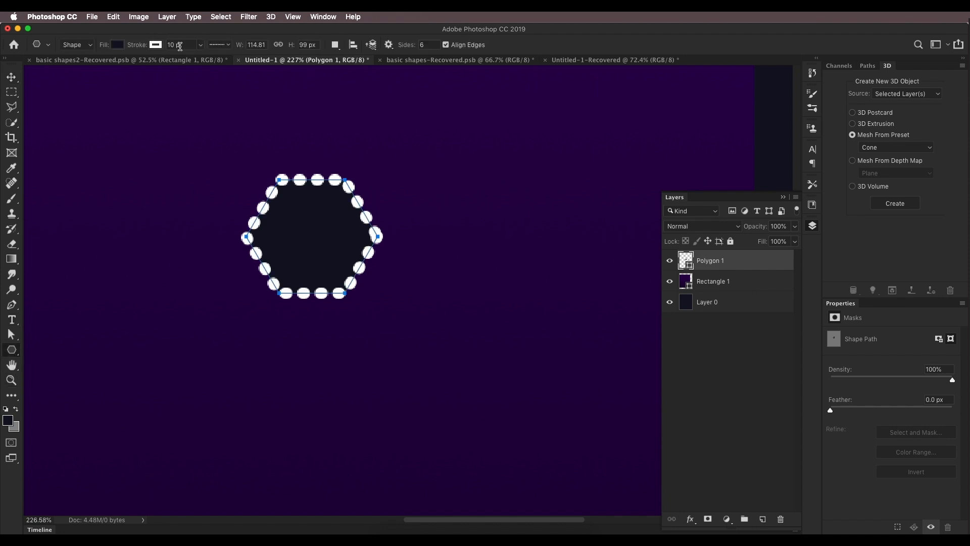
click(202, 45)
click(156, 45)
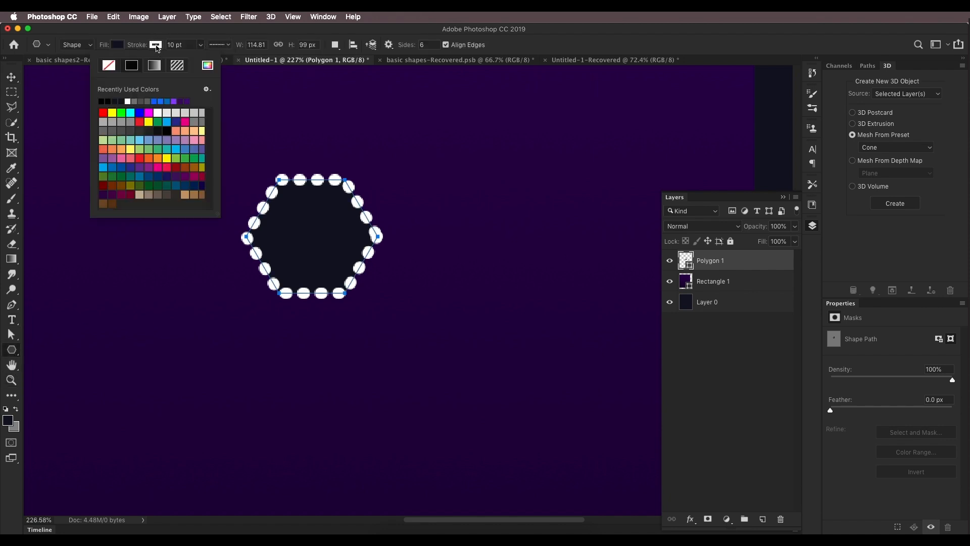
click(111, 66)
drag(135, 45, 134, 45)
click(120, 45)
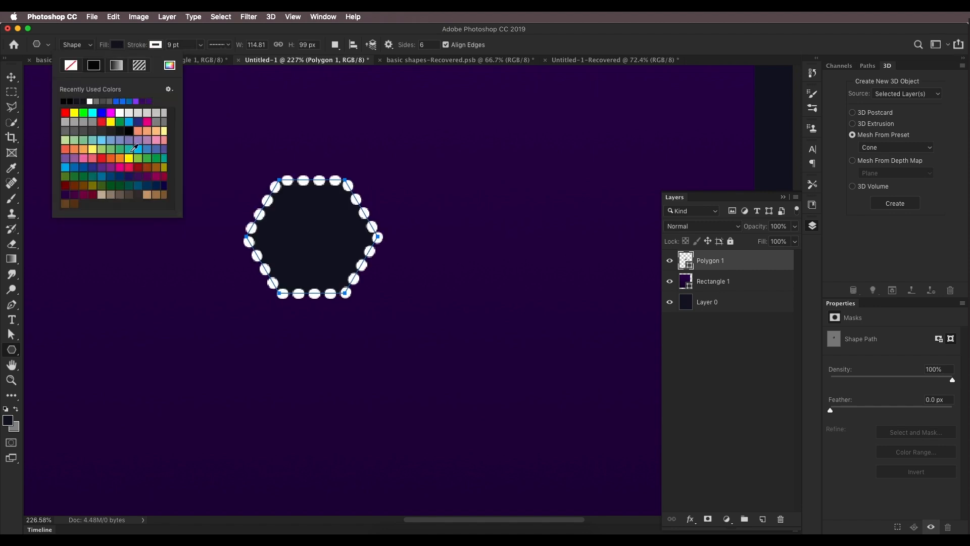
click(120, 157)
click(156, 44)
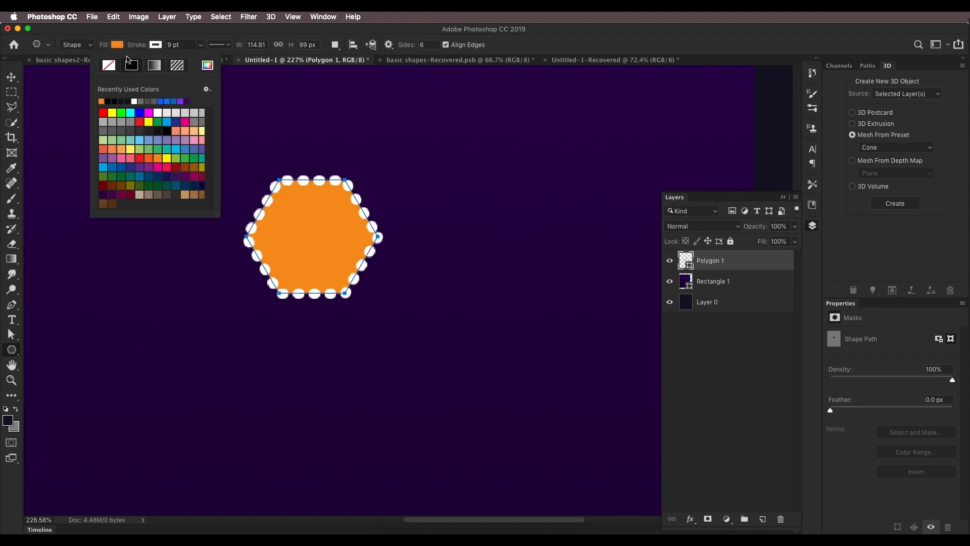
click(114, 66)
click(12, 78)
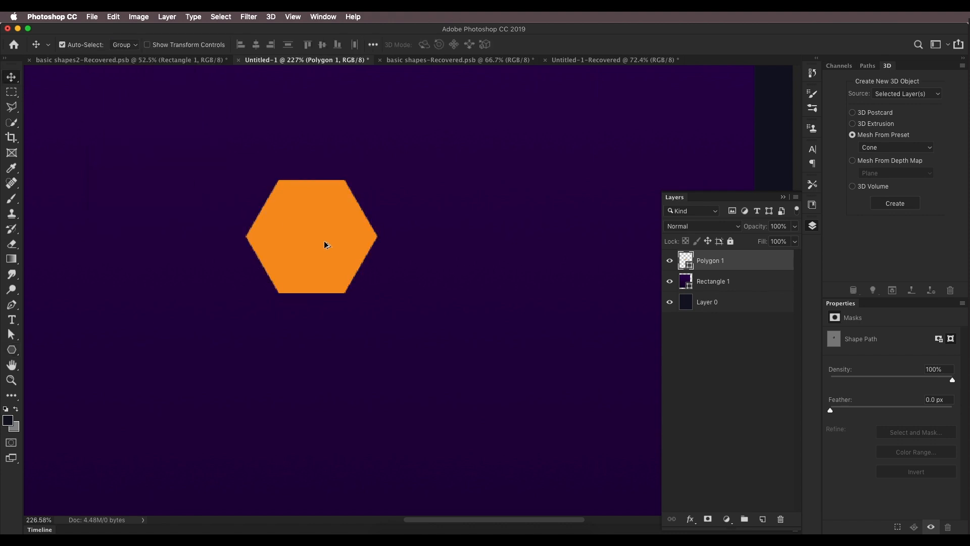
Step: Convert the hexagon layer into a 3D Extrusion
key(super+0)
drag(412, 262, 372, 267)
scroll(375, 252, up, 5)
click(875, 124)
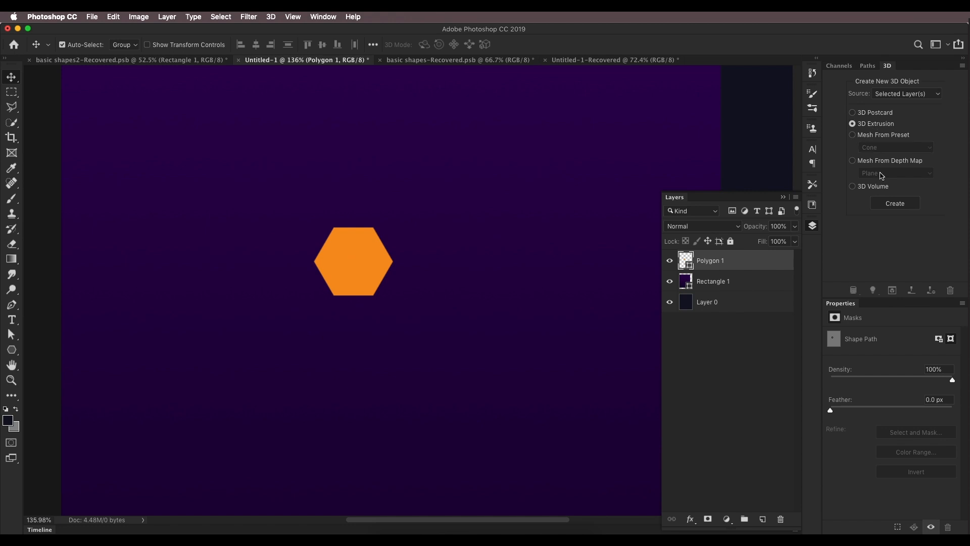
click(895, 204)
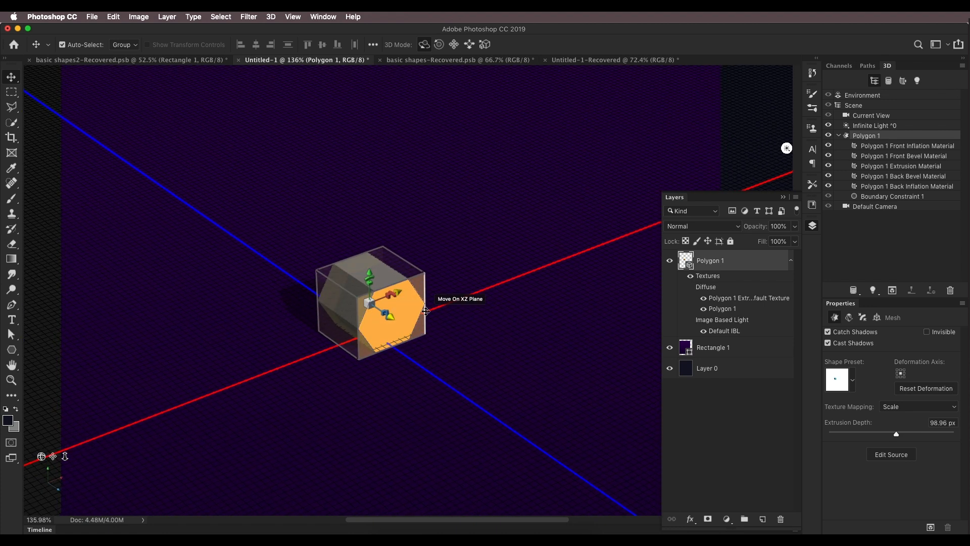
Step: Select all of the hexagon's 3D materials and apply a glossy preset material to them
click(950, 147)
shift+click(930, 185)
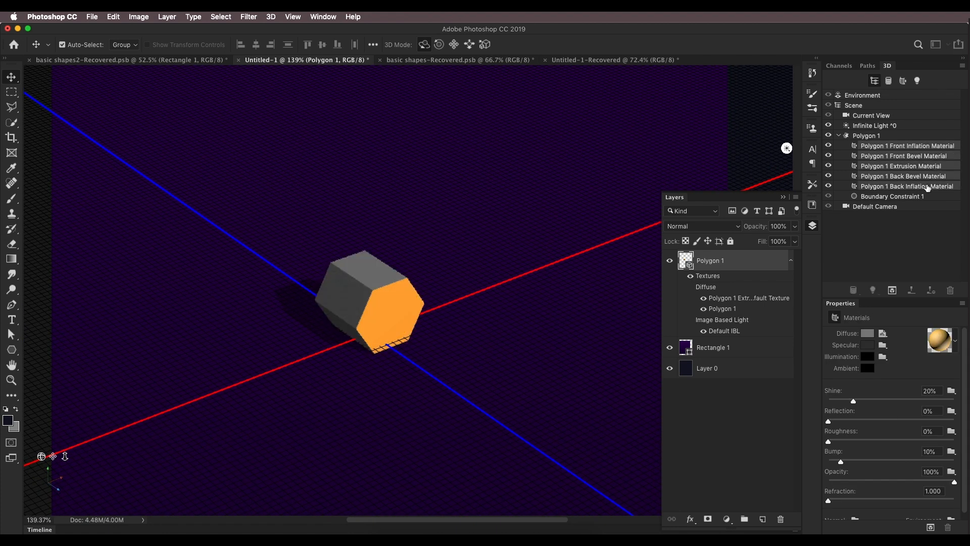
click(948, 345)
click(862, 397)
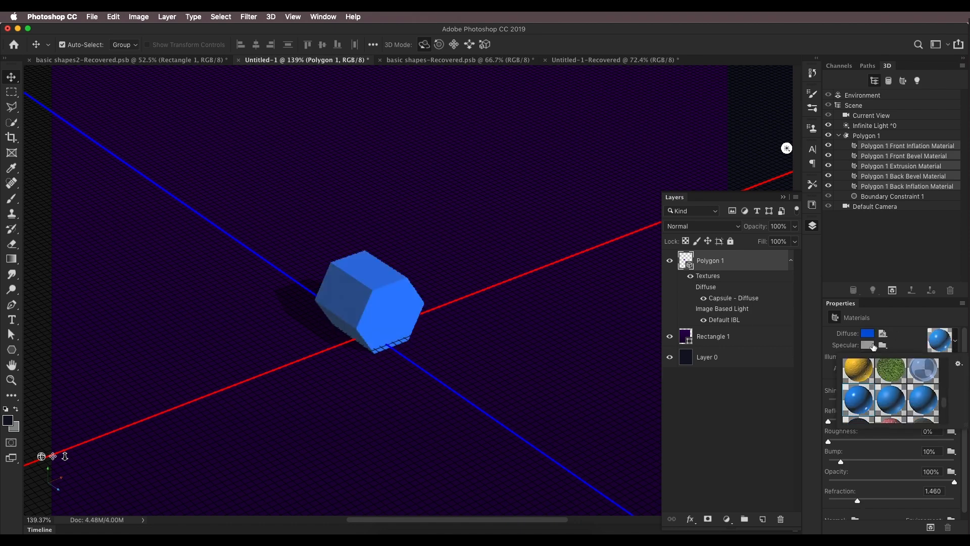
Step: Set the materials' diffuse colour to orange (R 222, G 110, B 0)
click(869, 334)
drag(817, 451, 822, 516)
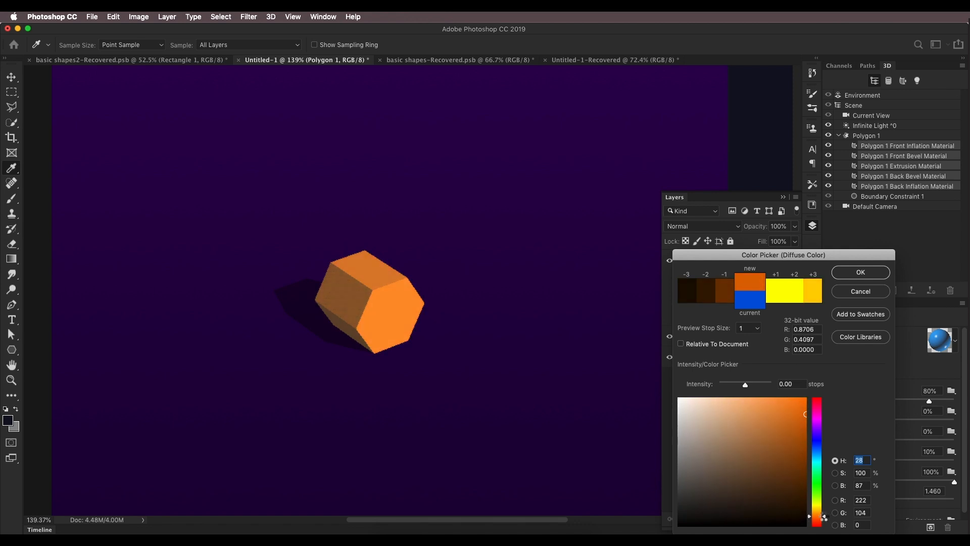
click(861, 273)
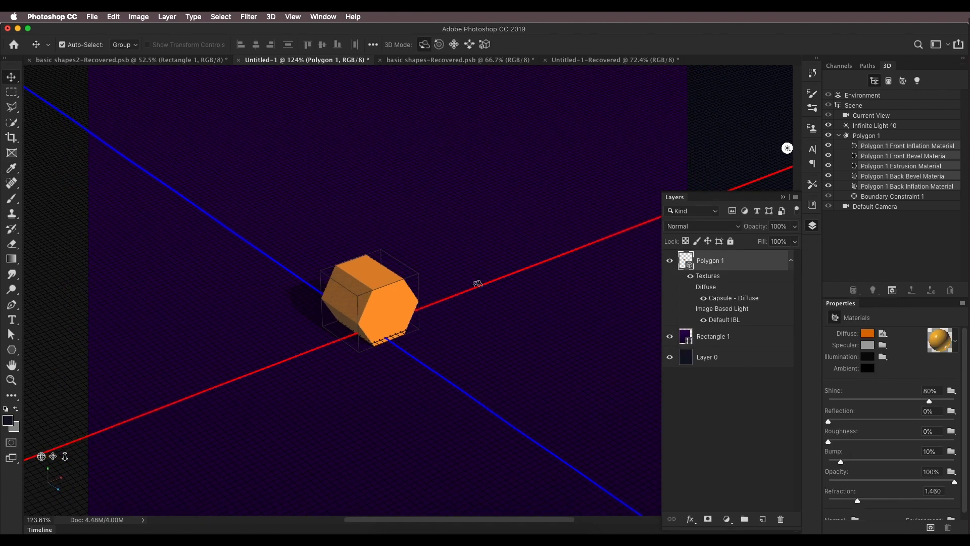
Step: Set the hexagon mesh's extrusion depth to 220 px
click(856, 137)
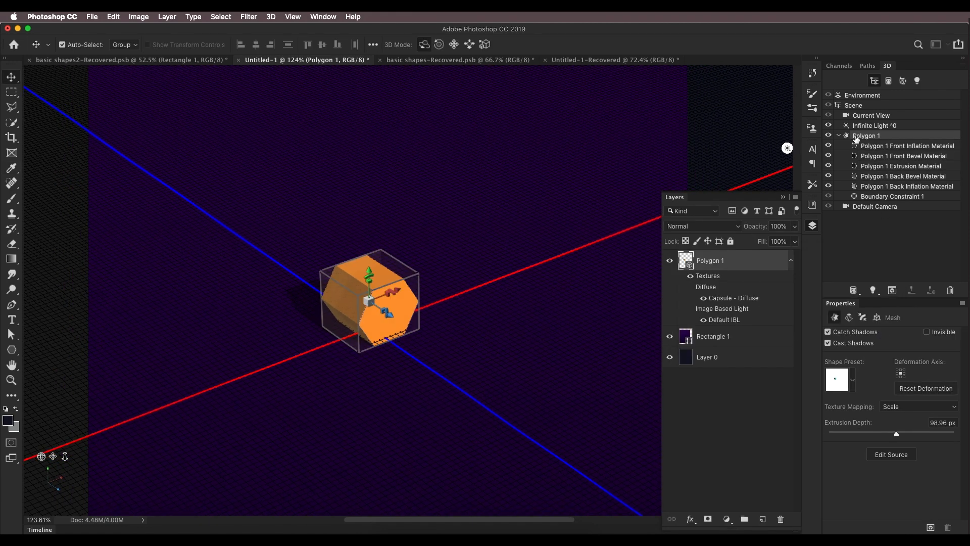
drag(907, 434, 902, 434)
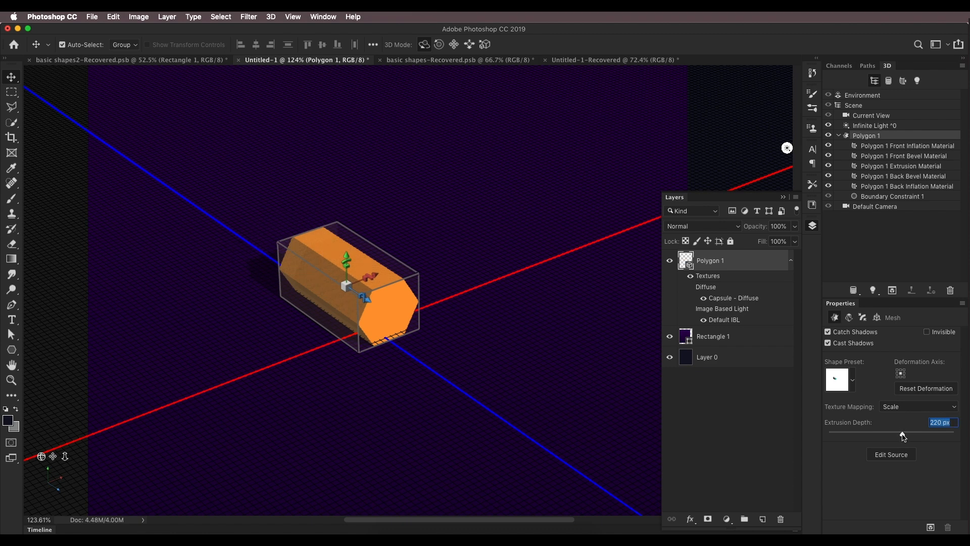
scroll(436, 364, down, 5)
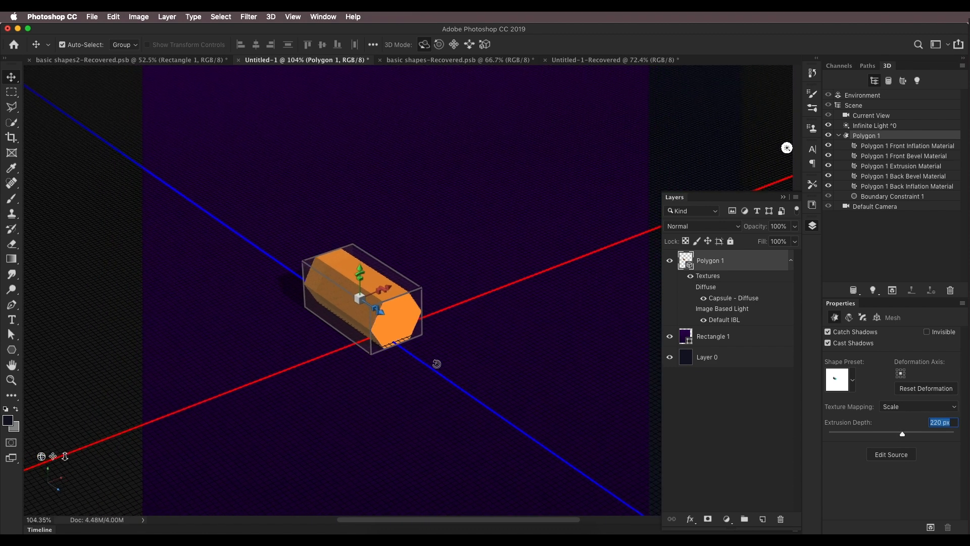
scroll(411, 310, down, 3)
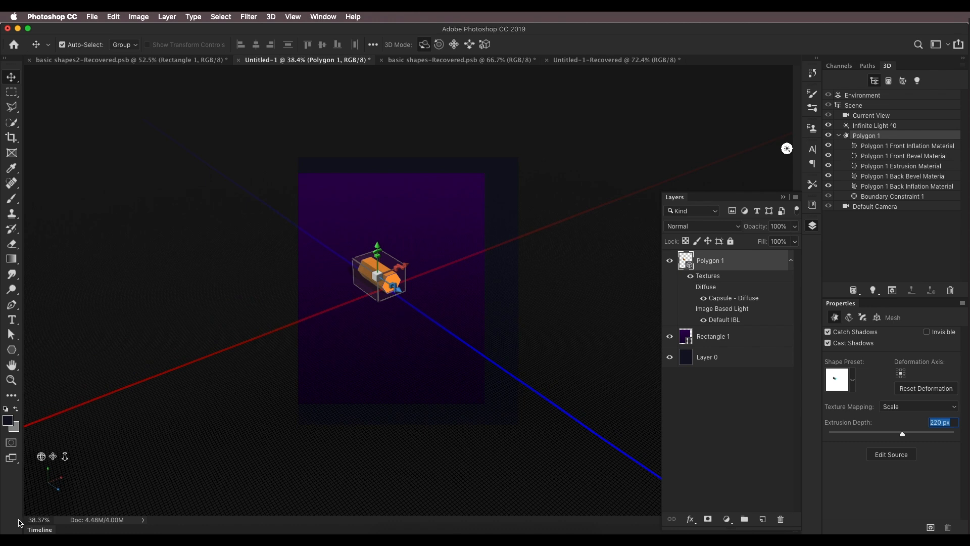
drag(64, 458, 49, 446)
key(super+0)
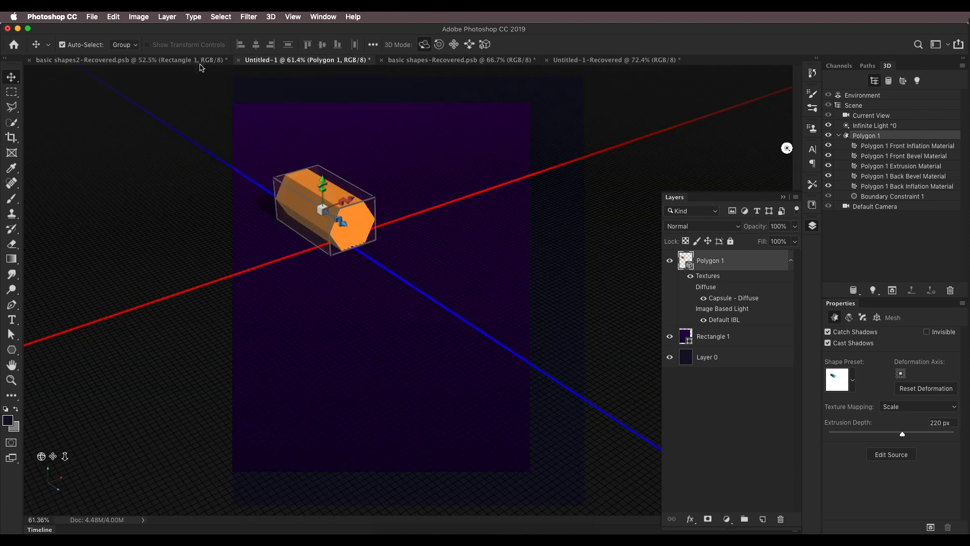
Step: Reselect all the hexagon's materials and set their diffuse colour to red-orange (R 255, G 78, B 0)
click(196, 61)
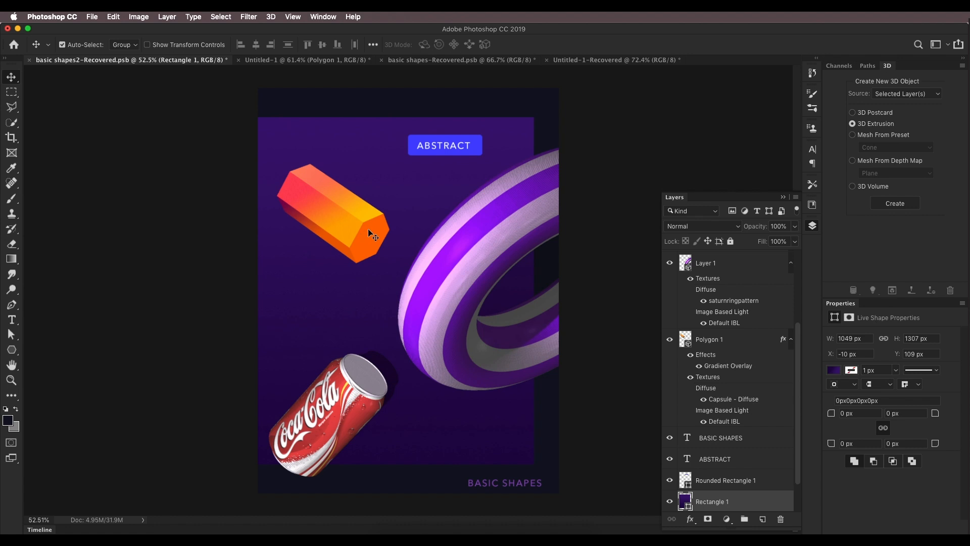
click(303, 61)
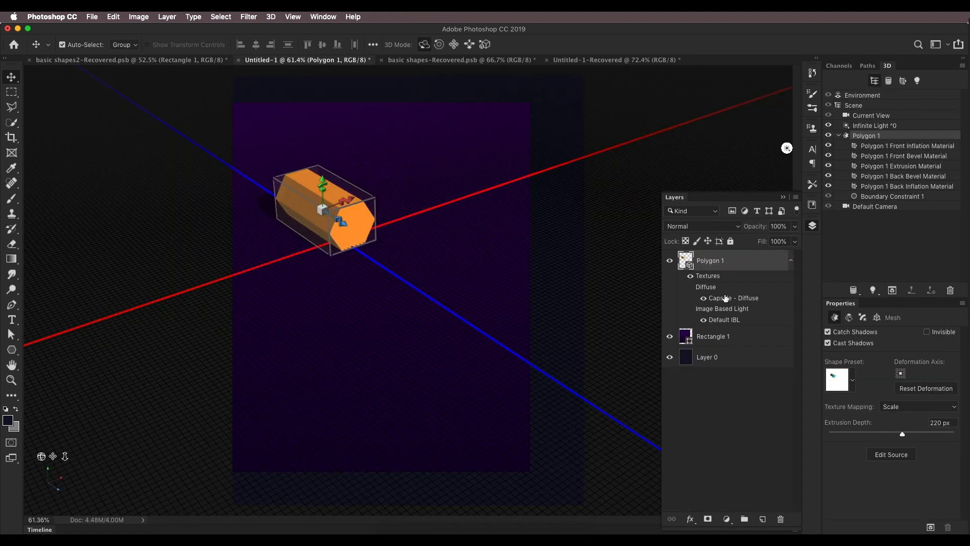
click(900, 147)
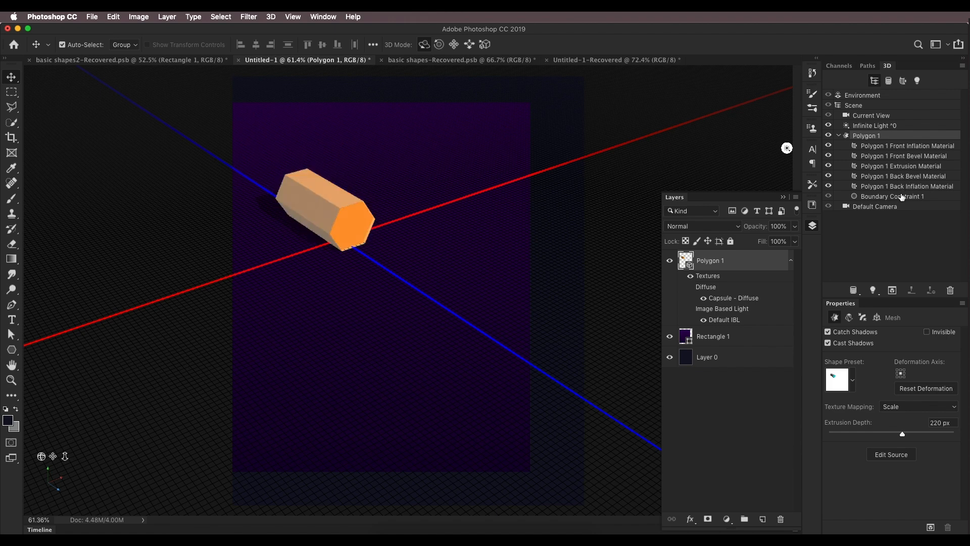
shift+click(902, 187)
click(868, 331)
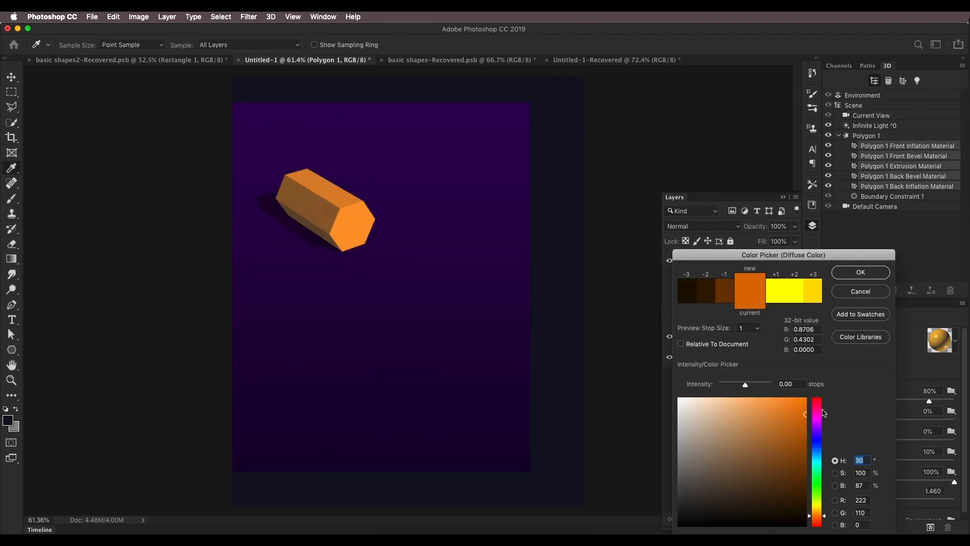
drag(804, 449, 807, 399)
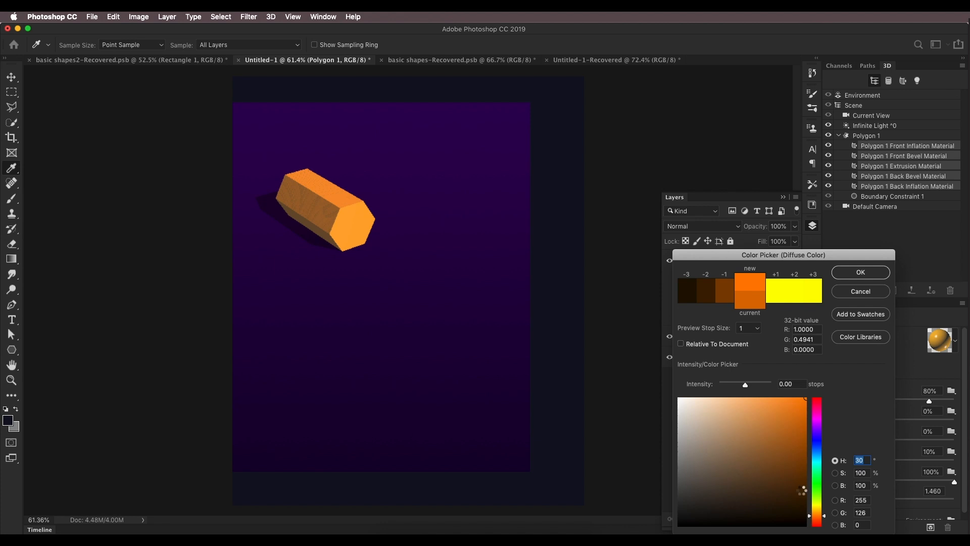
drag(813, 516, 817, 522)
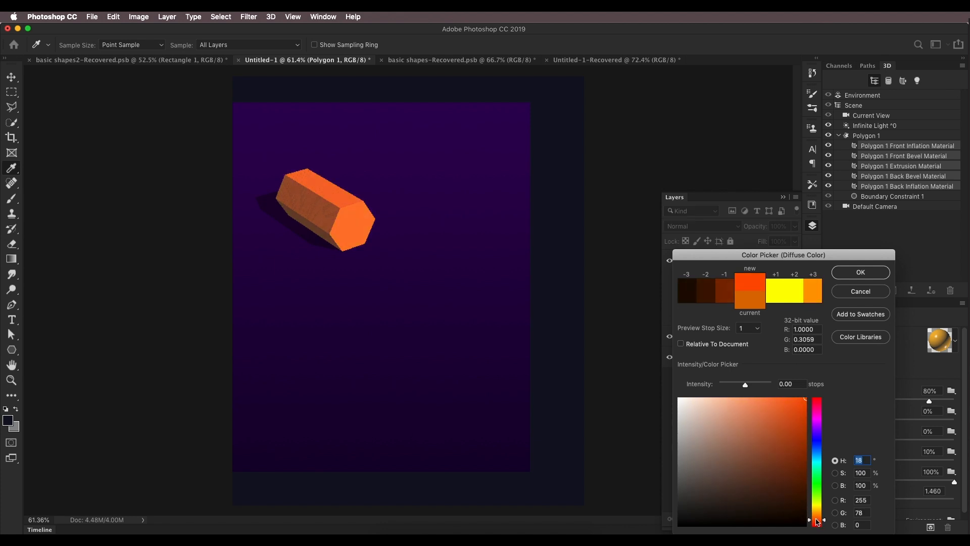
click(871, 279)
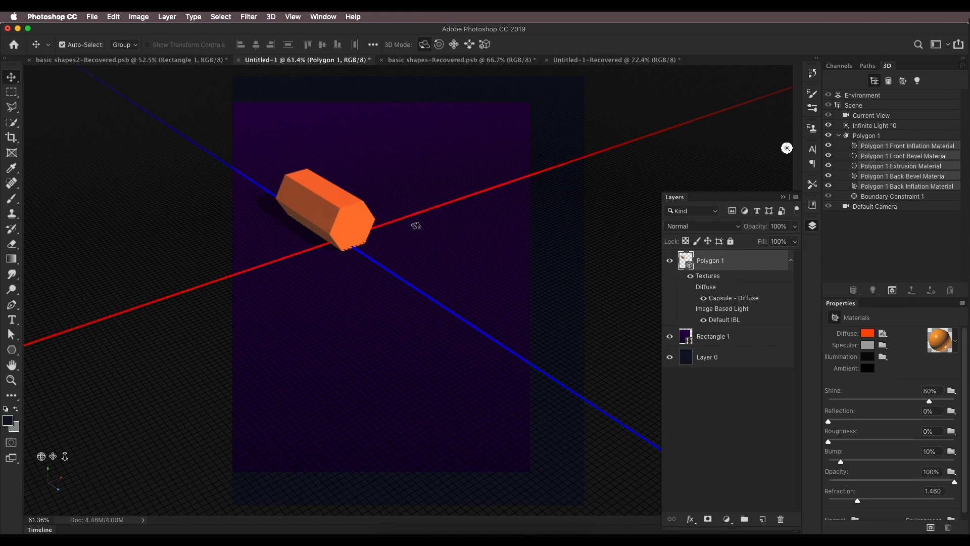
Step: Reposition the infinite light to change the direction of the prism's shadow
click(862, 125)
mouse_move(473, 259)
mouse_down()
mouse_move(436, 267)
mouse_move(321, 254)
mouse_move(323, 293)
mouse_move(327, 278)
mouse_up()
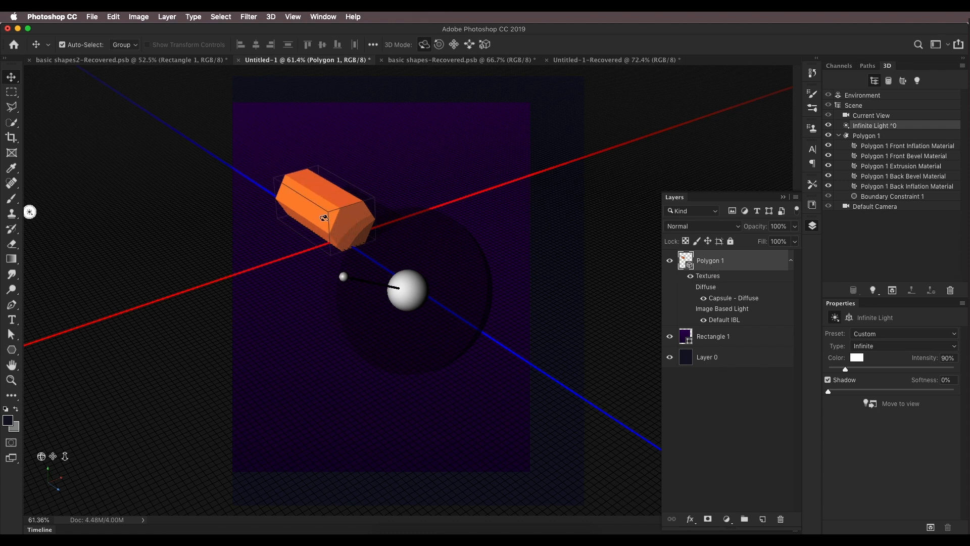
Step: Open the hexagon layer's Layer Style dialog and try a Color Overlay
click(790, 261)
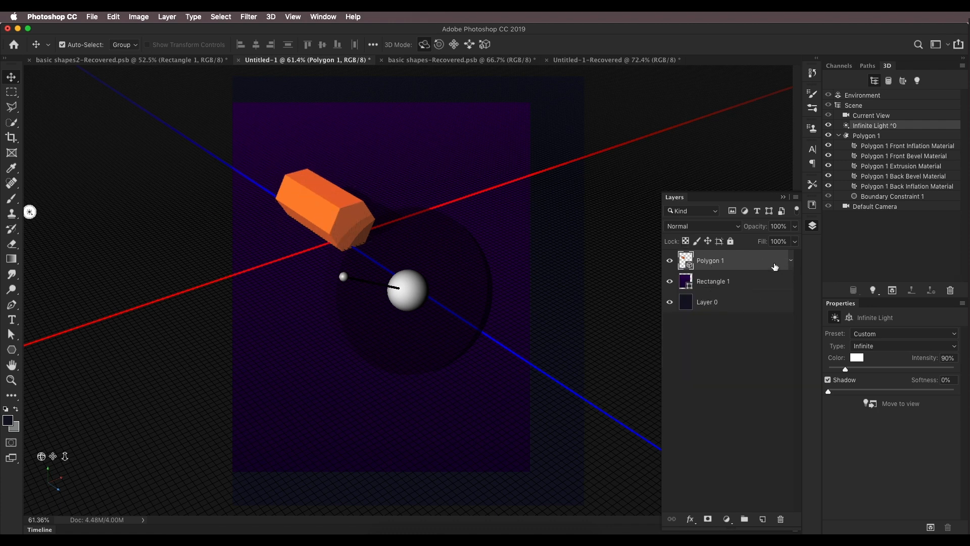
double_click(775, 266)
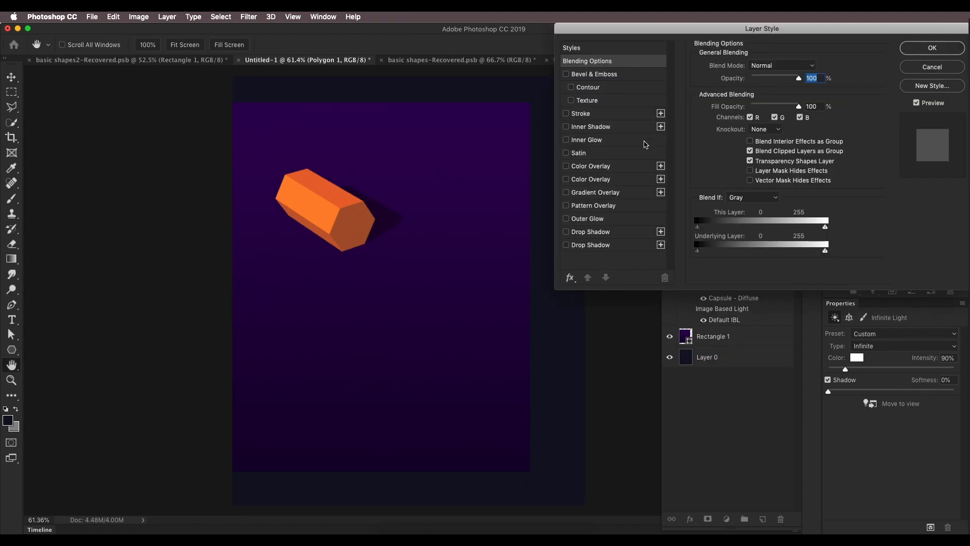
click(576, 167)
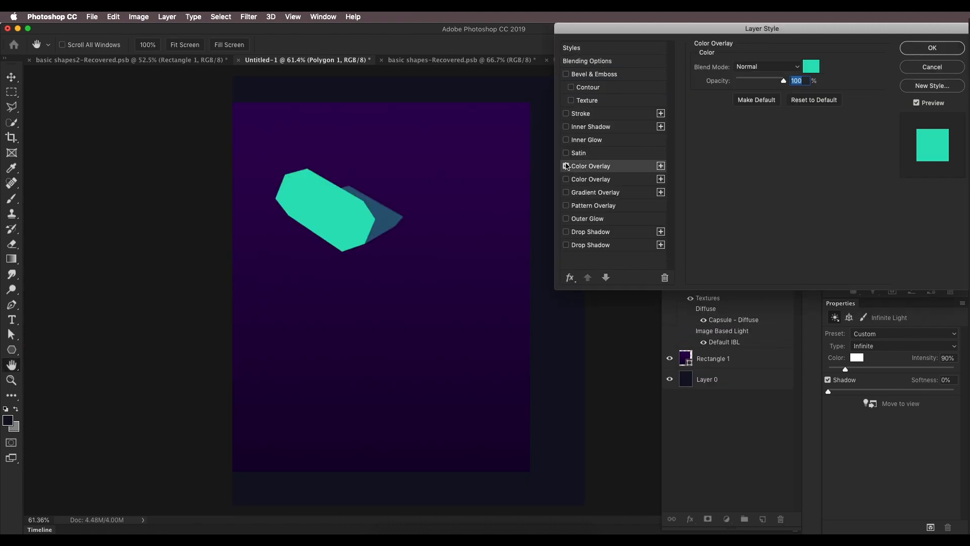
click(567, 167)
click(567, 180)
click(567, 181)
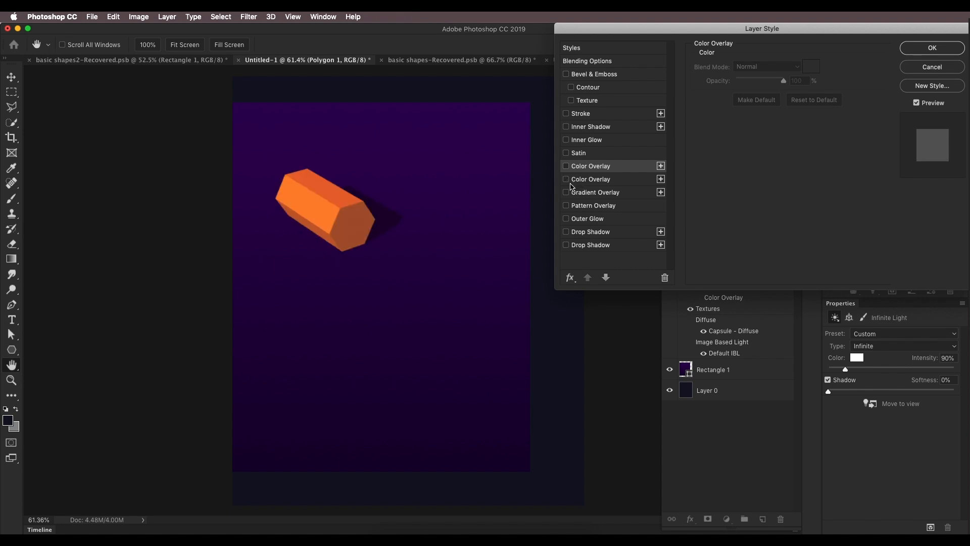
Step: Add a reversed purple Gradient Overlay in Overlay mode at -52° angle and 26% scale
click(566, 193)
click(585, 191)
click(764, 92)
click(838, 96)
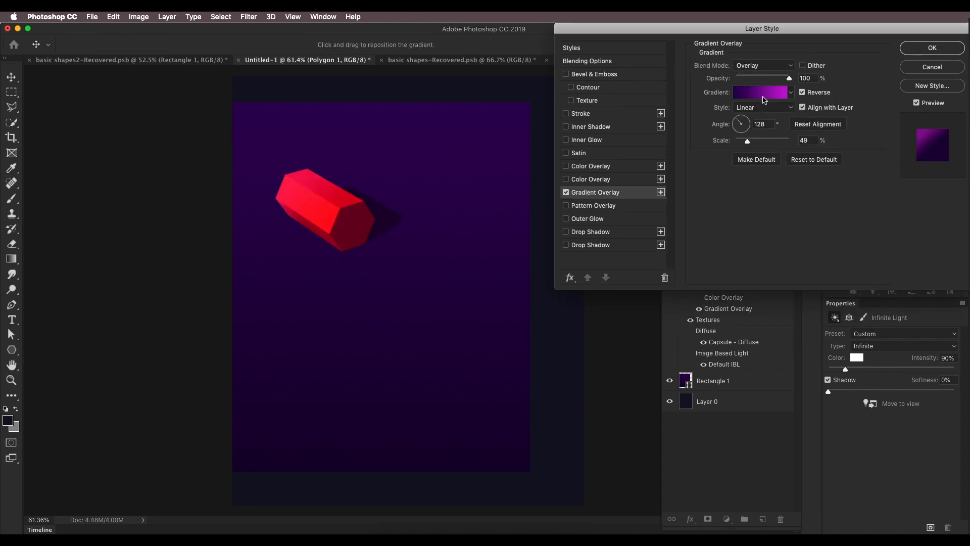
mouse_move(742, 124)
mouse_down()
mouse_move(750, 133)
mouse_move(742, 144)
mouse_up()
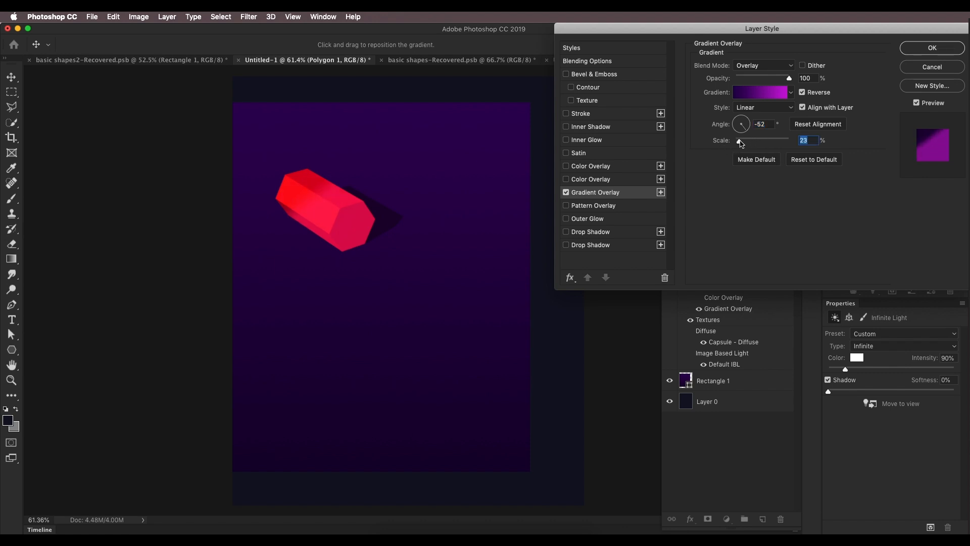
click(765, 66)
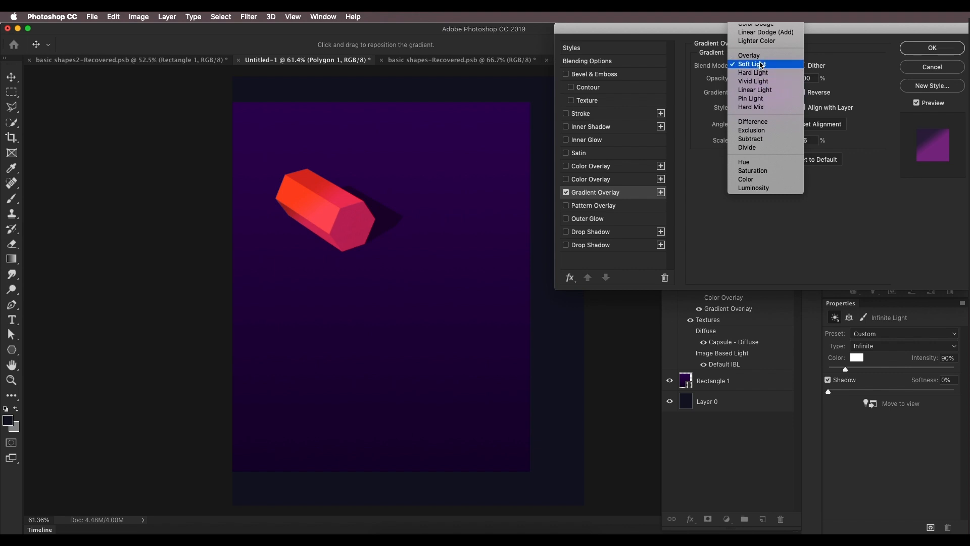
click(758, 65)
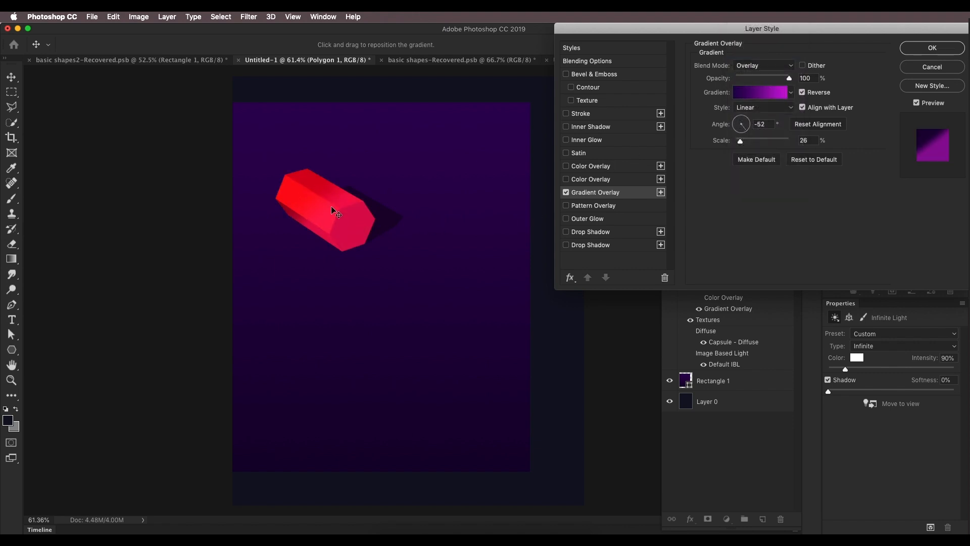
click(905, 52)
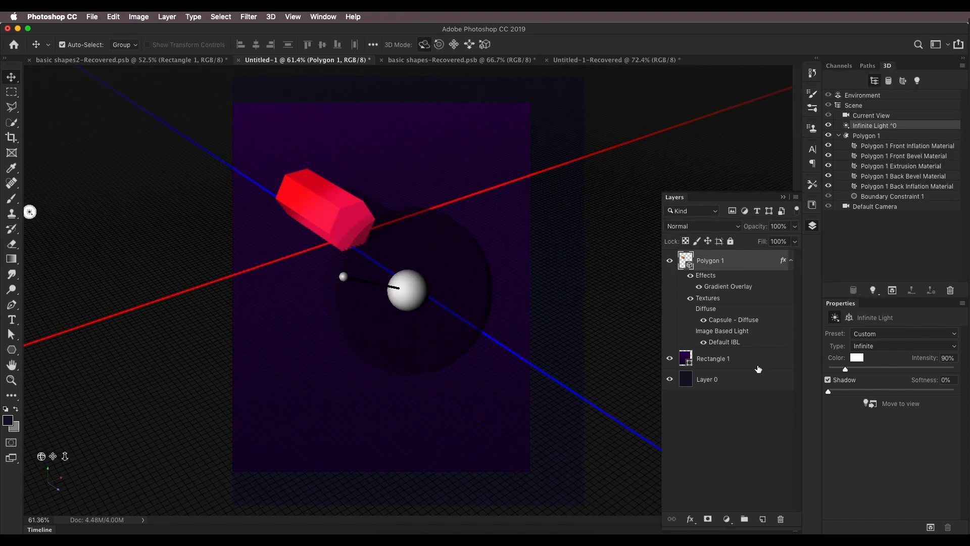
Step: Inspect the 3D hexagon layer in the reference document
click(156, 60)
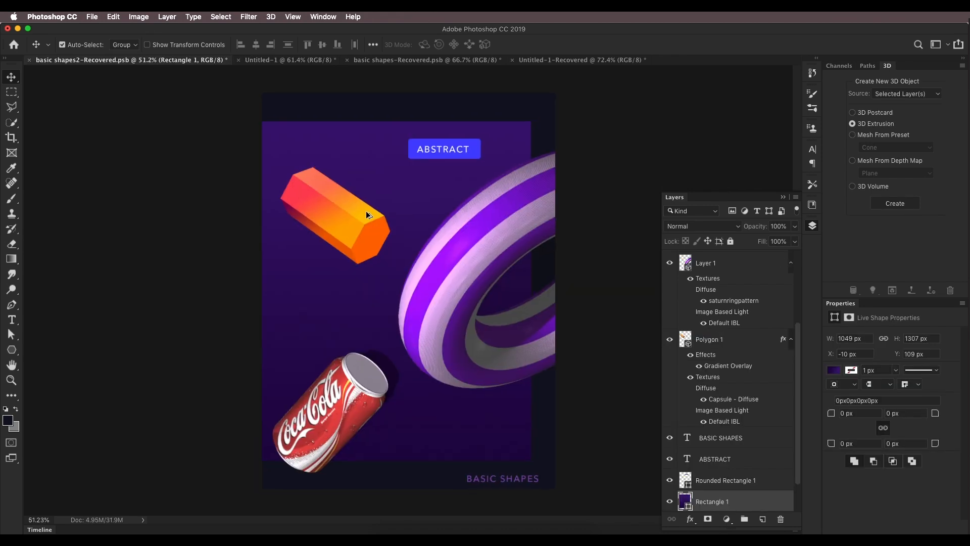
scroll(366, 210, up, 3)
double_click(687, 340)
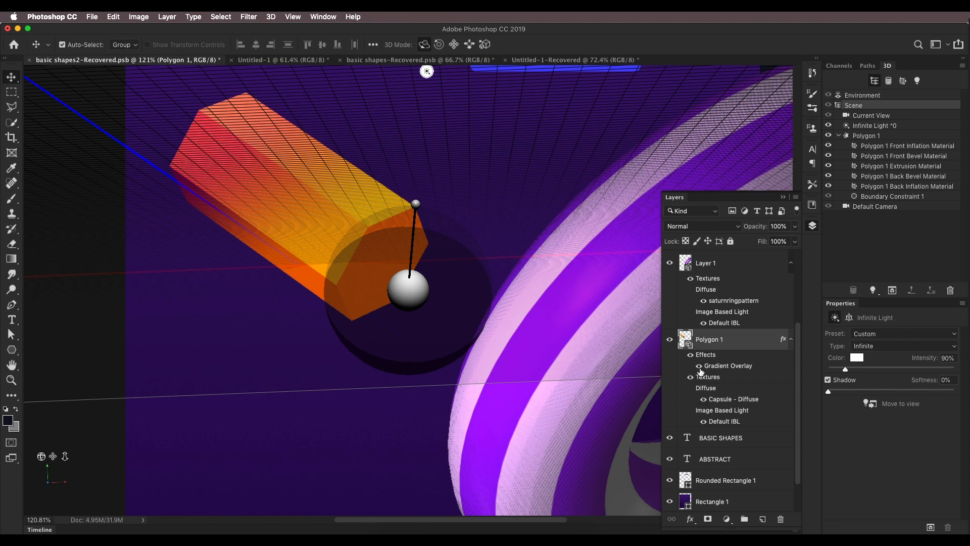
Step: In the reference document, toggle the hexagon layer's Gradient Overlay and Textures visibility to compare the look
click(700, 365)
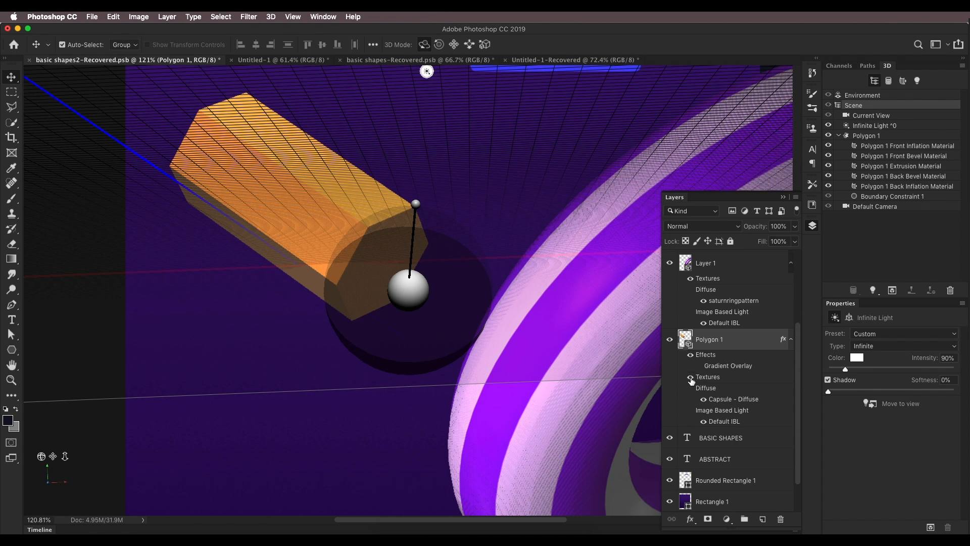
click(690, 379)
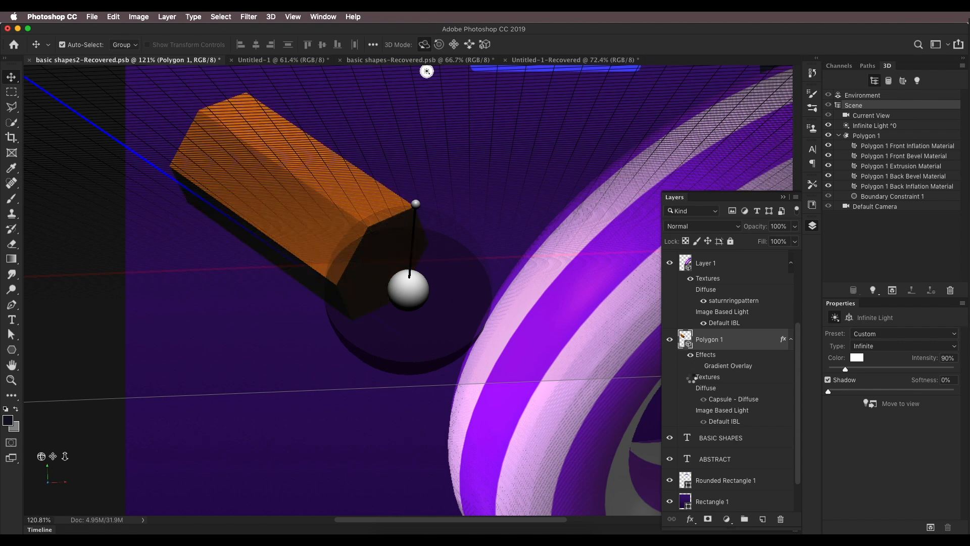
click(691, 378)
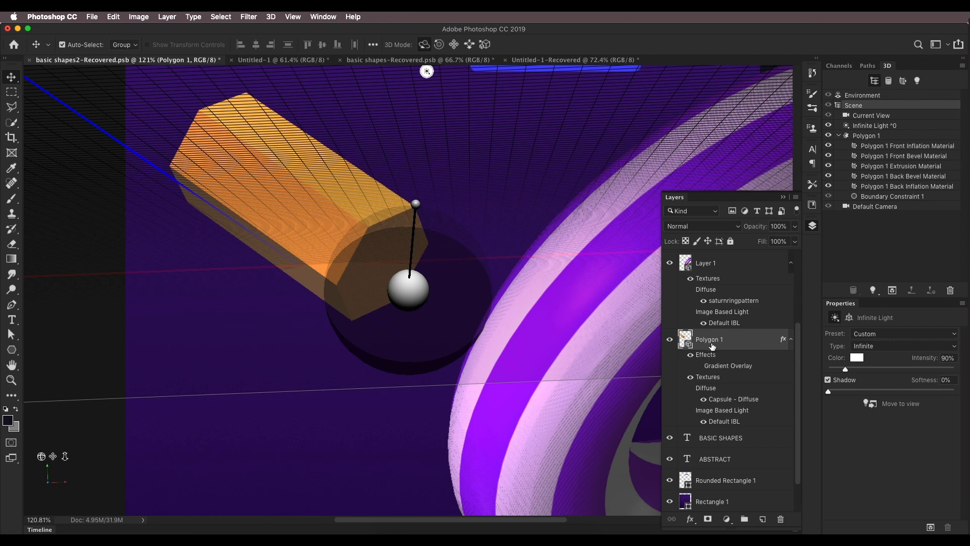
Step: Select all of the reference hexagon's materials and inspect their diffuse colour
click(909, 150)
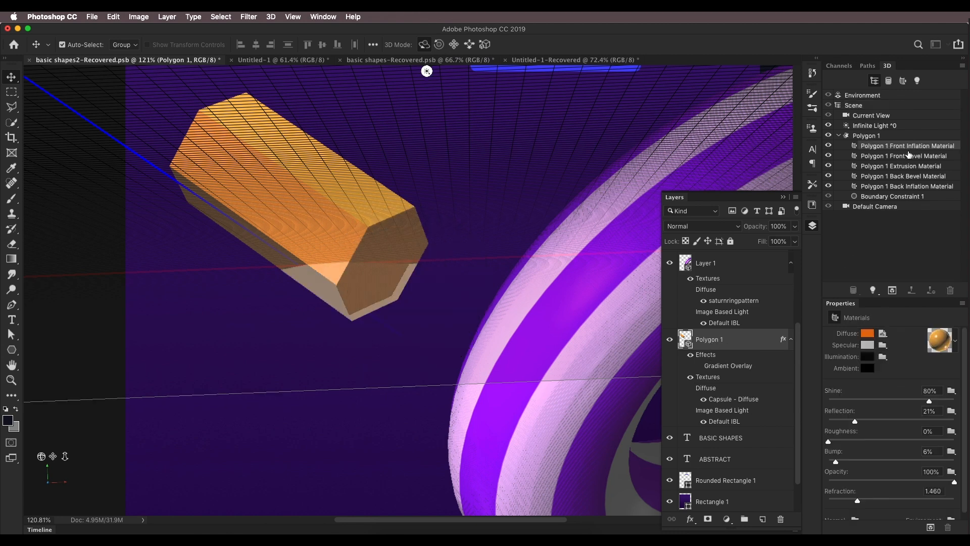
shift+click(904, 186)
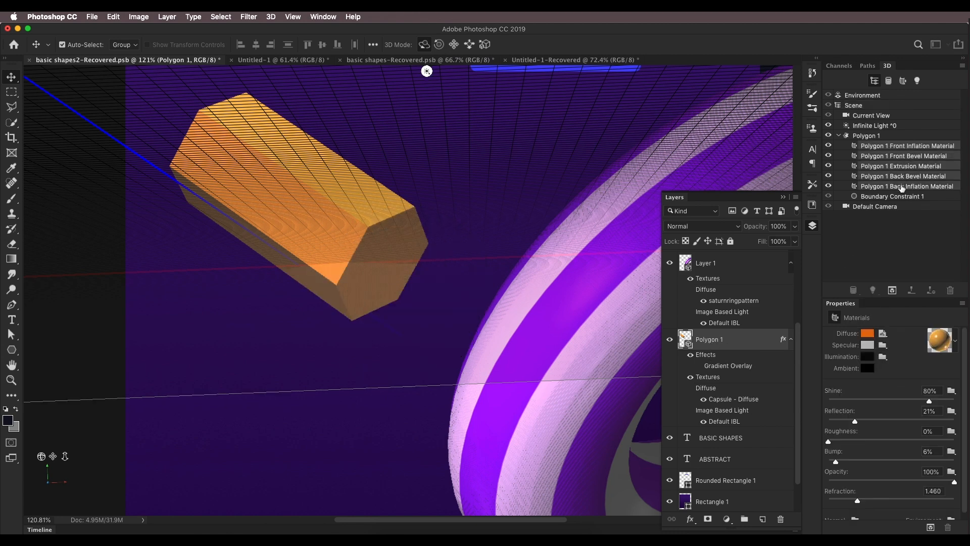
click(868, 333)
key(Escape)
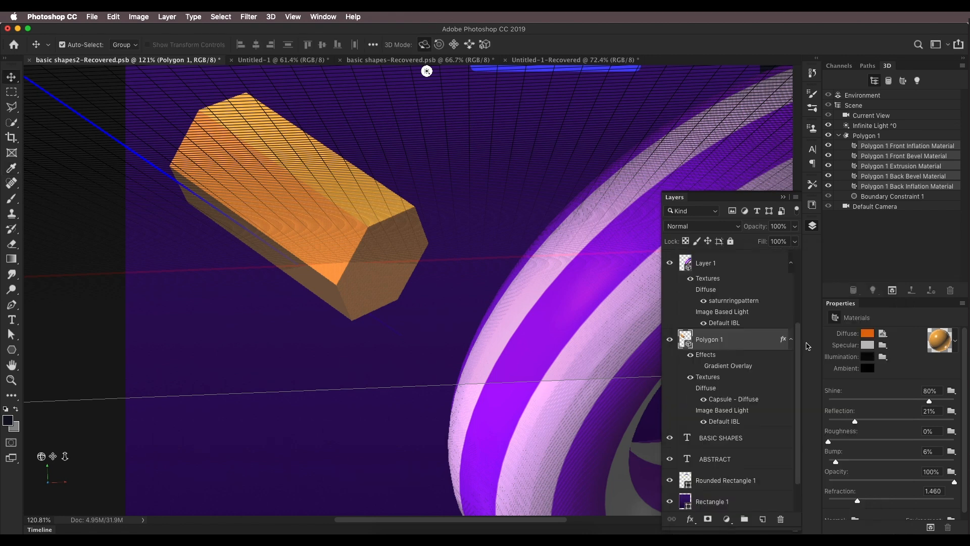
click(875, 336)
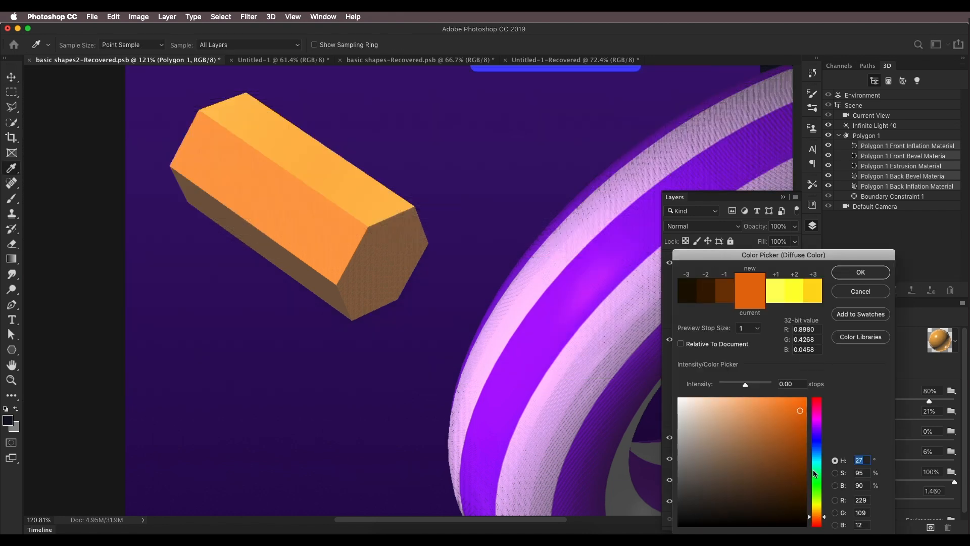
click(841, 273)
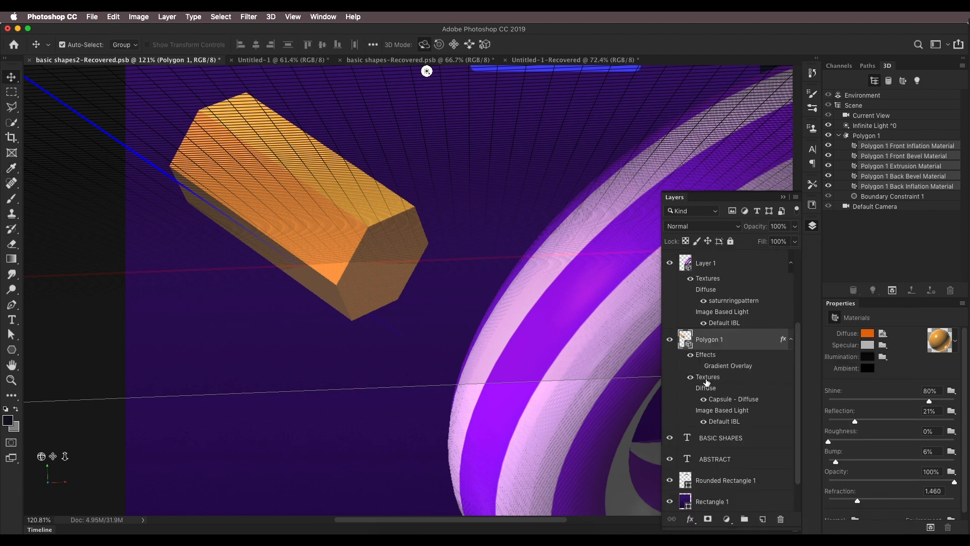
Step: Re-enable the reference hexagon's Gradient Overlay, inspect its gradient settings, and check its infinite light
click(699, 367)
double_click(728, 367)
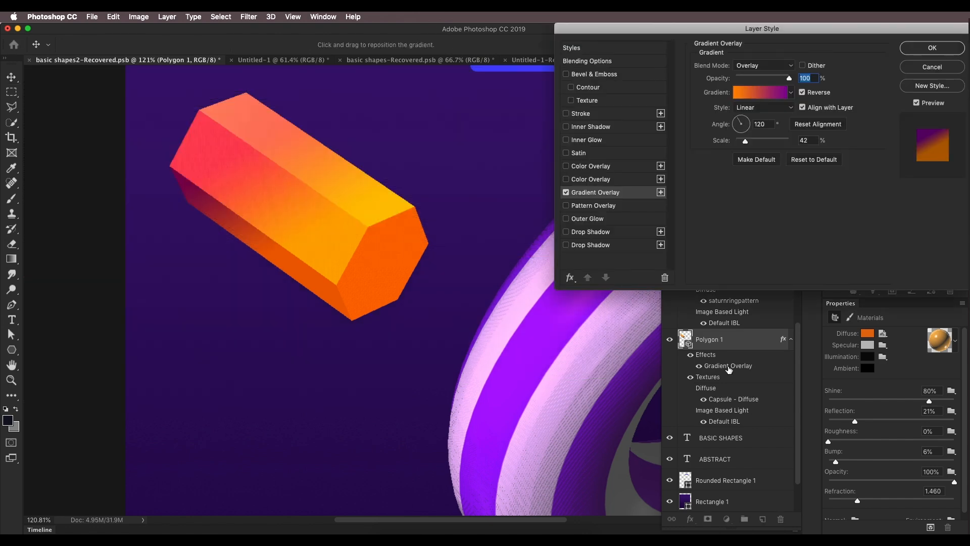
click(761, 92)
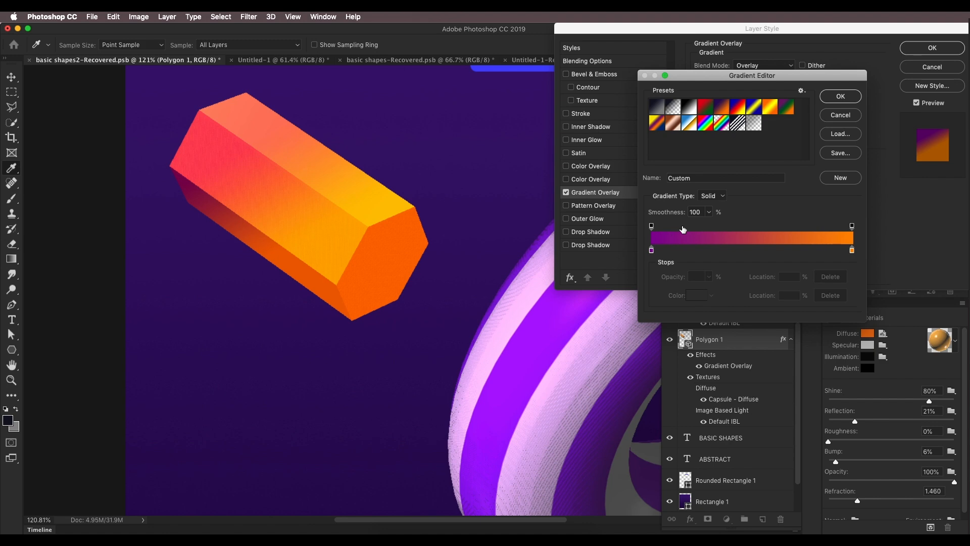
click(832, 100)
click(929, 51)
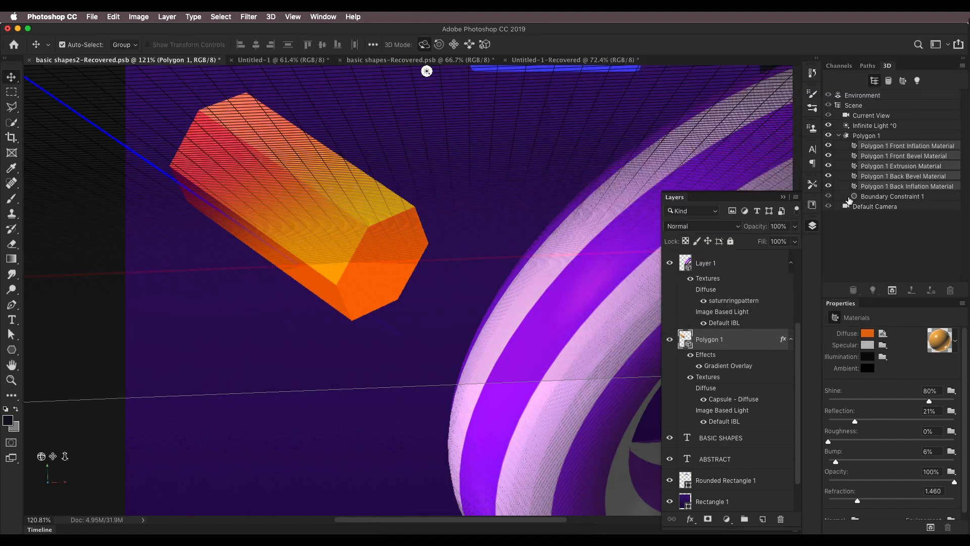
click(856, 126)
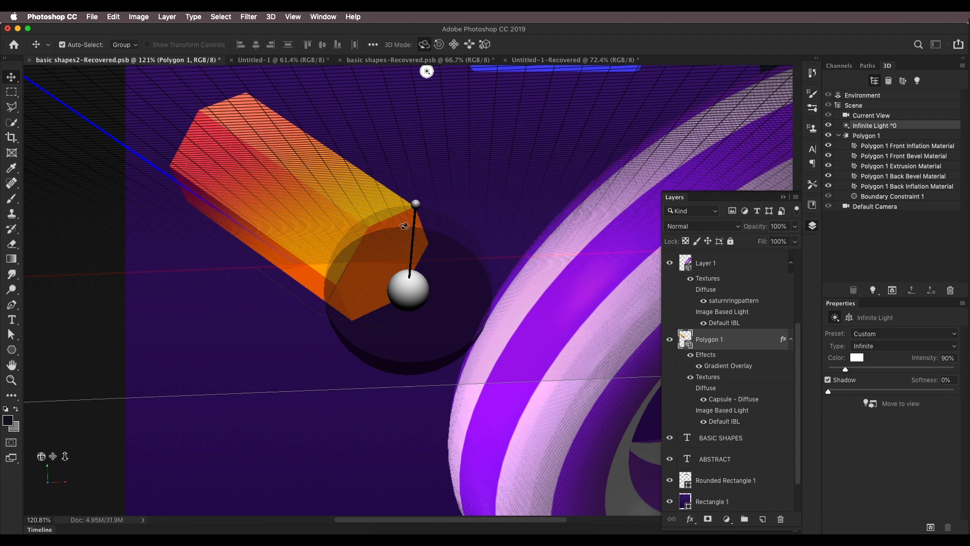
mouse_move(416, 204)
mouse_down()
mouse_move(432, 275)
mouse_move(413, 199)
mouse_up()
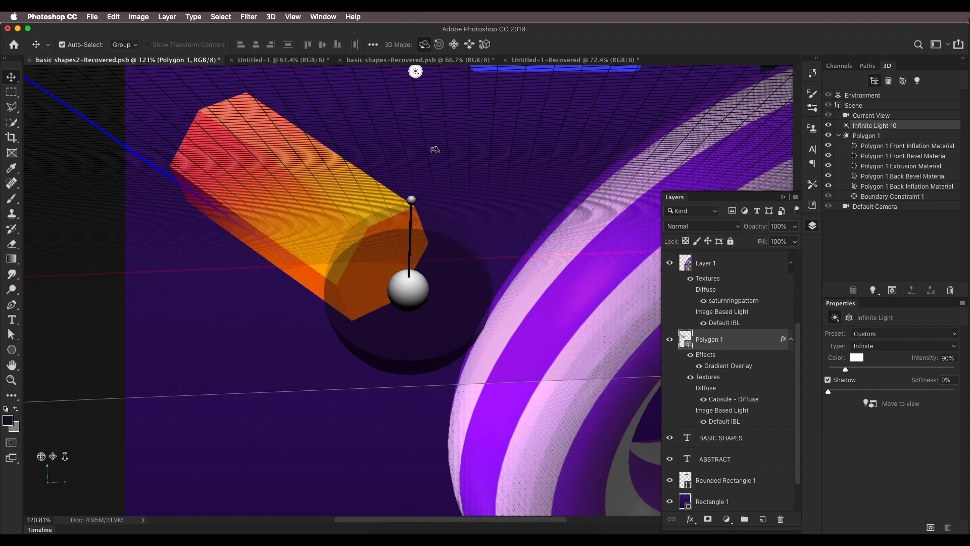
Step: In the new document, select all the hexagon's materials and set their diffuse colour to orange (H 32, S 95, B 92)
click(258, 61)
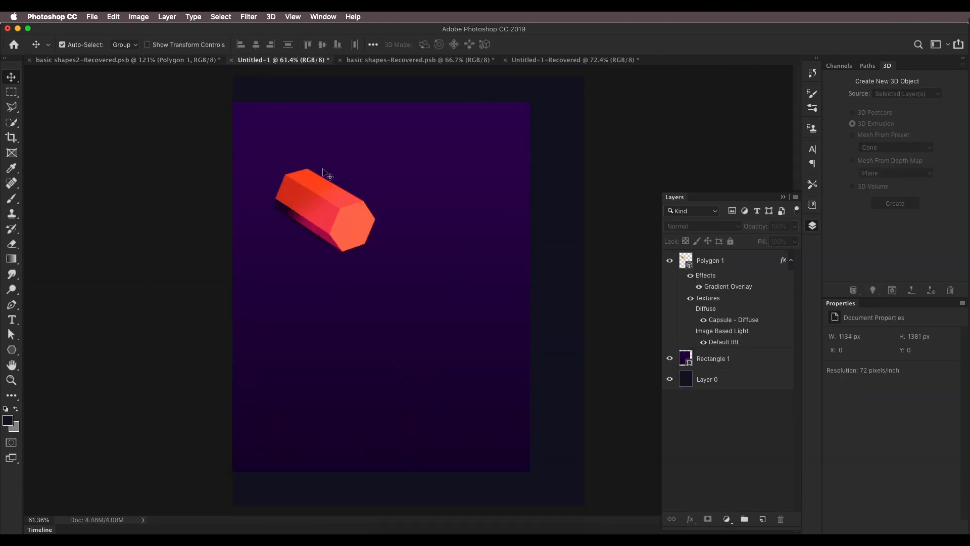
click(708, 266)
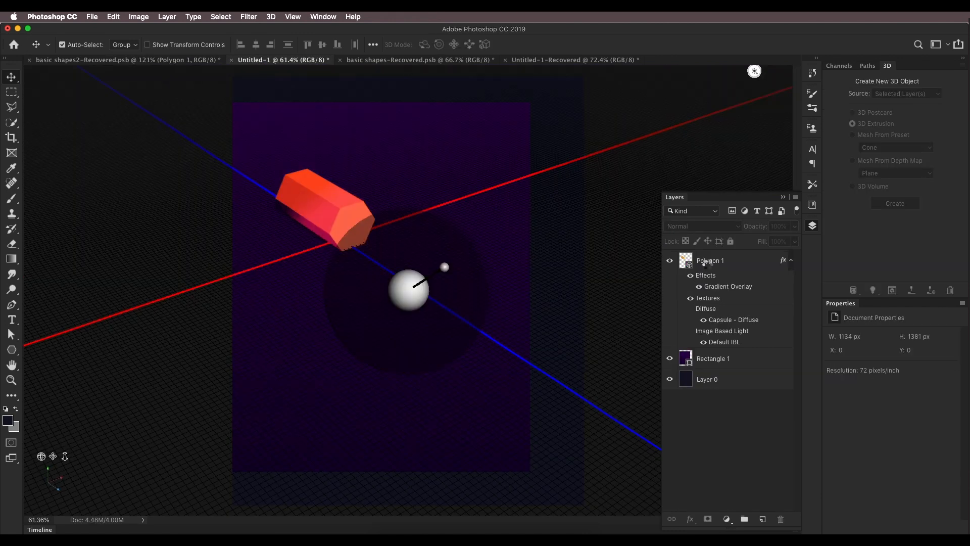
click(892, 147)
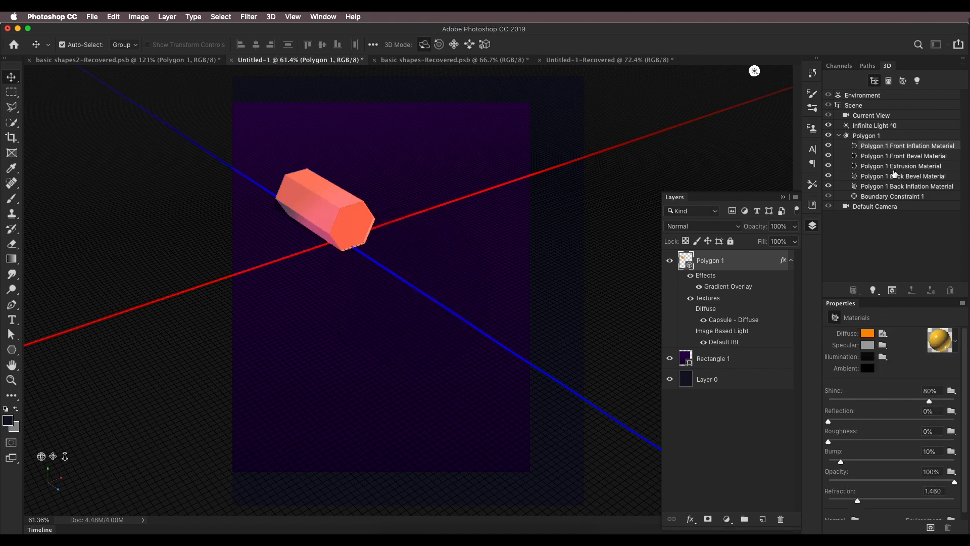
shift+click(897, 187)
click(867, 333)
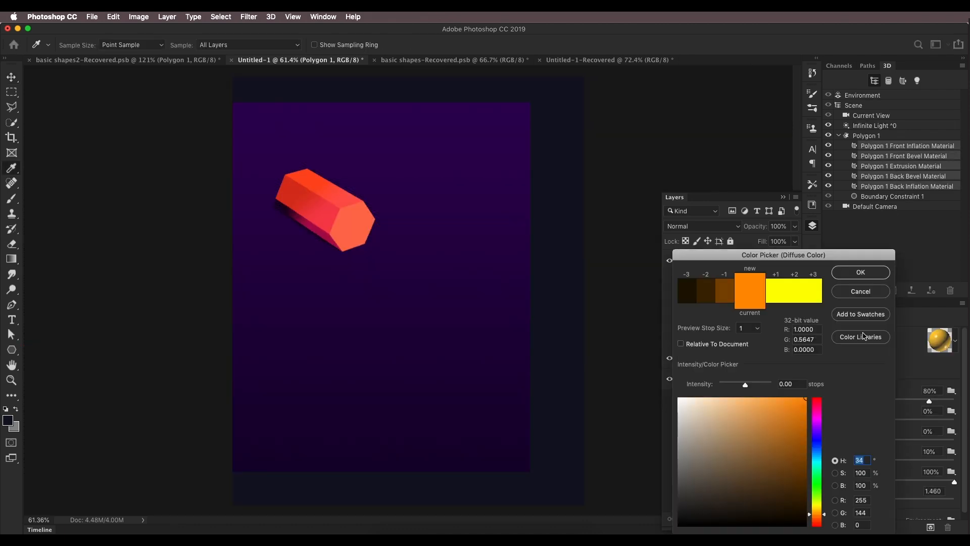
click(800, 408)
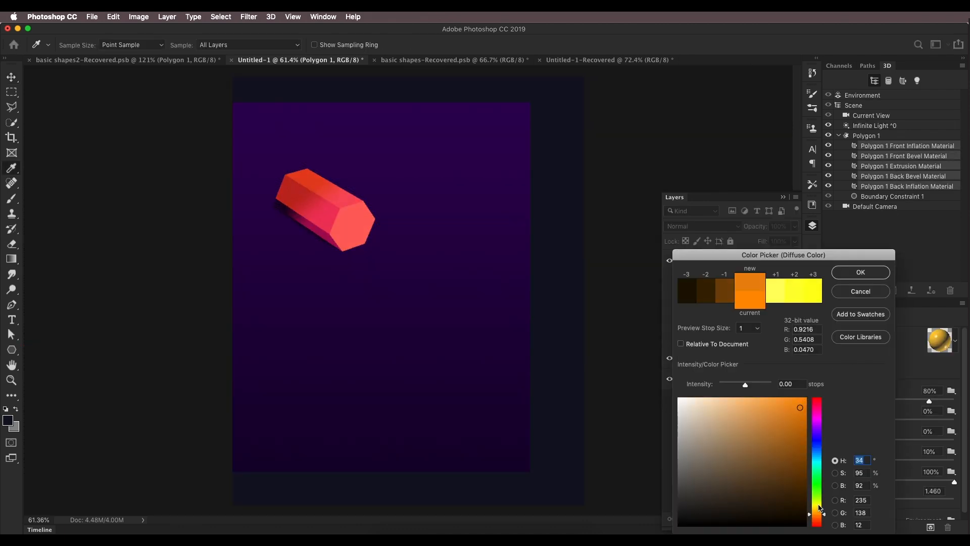
click(815, 516)
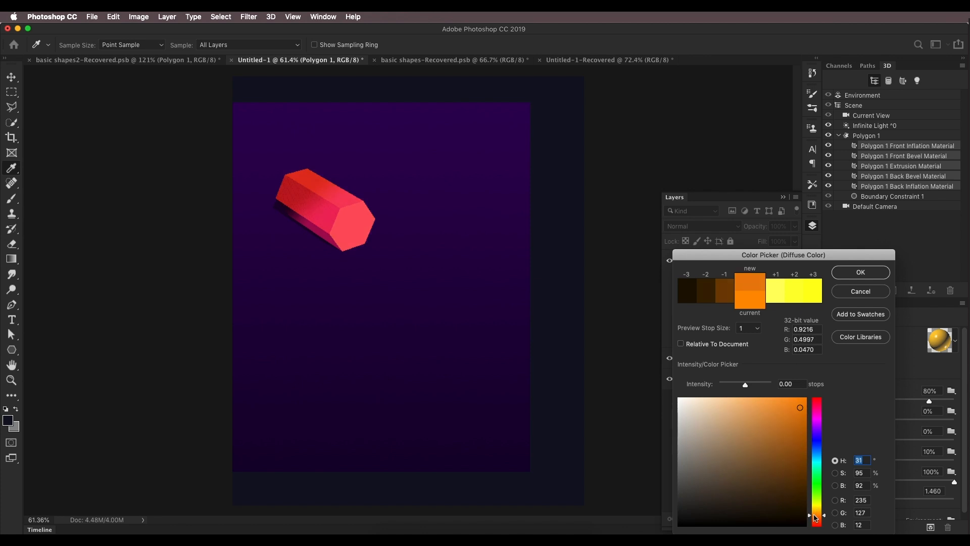
drag(816, 518, 817, 517)
key(Return)
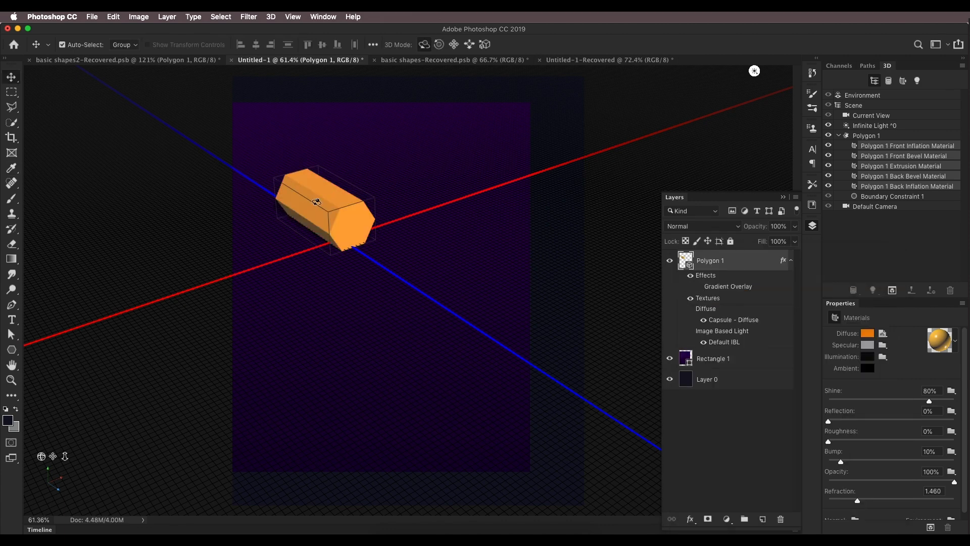
click(868, 333)
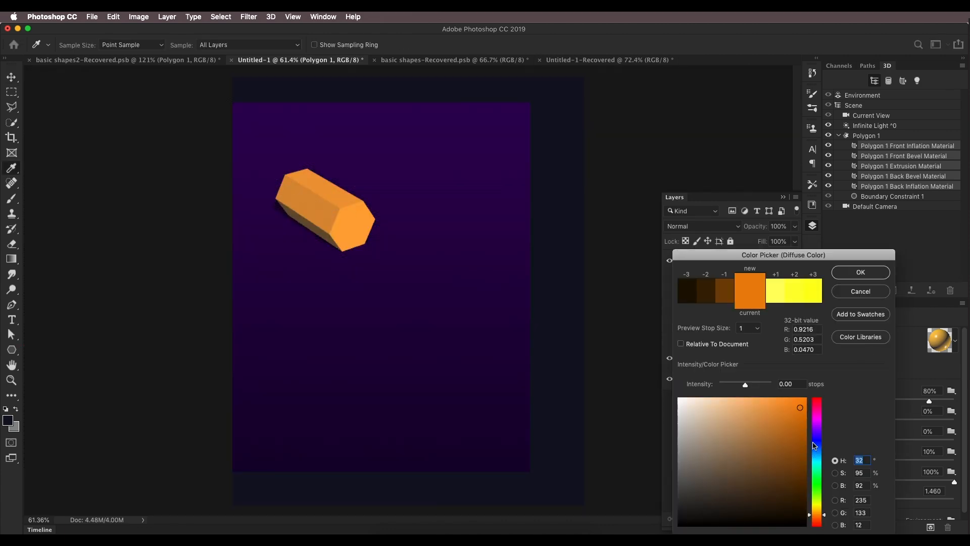
click(860, 271)
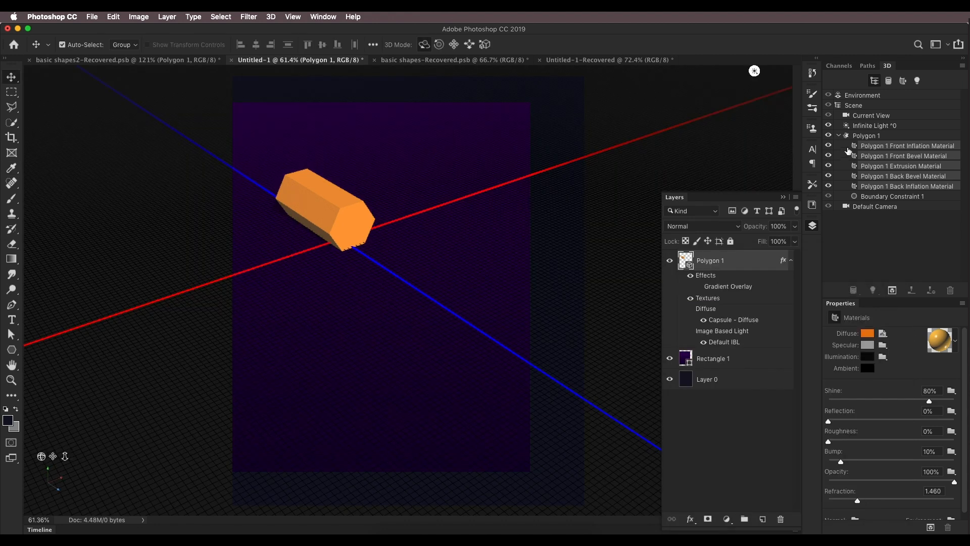
Step: Reposition the infinite light to change the direction of the hexagon's shading
click(857, 125)
mouse_move(436, 273)
mouse_down()
mouse_move(433, 245)
mouse_move(418, 230)
mouse_move(407, 238)
mouse_move(418, 225)
mouse_move(409, 221)
mouse_up()
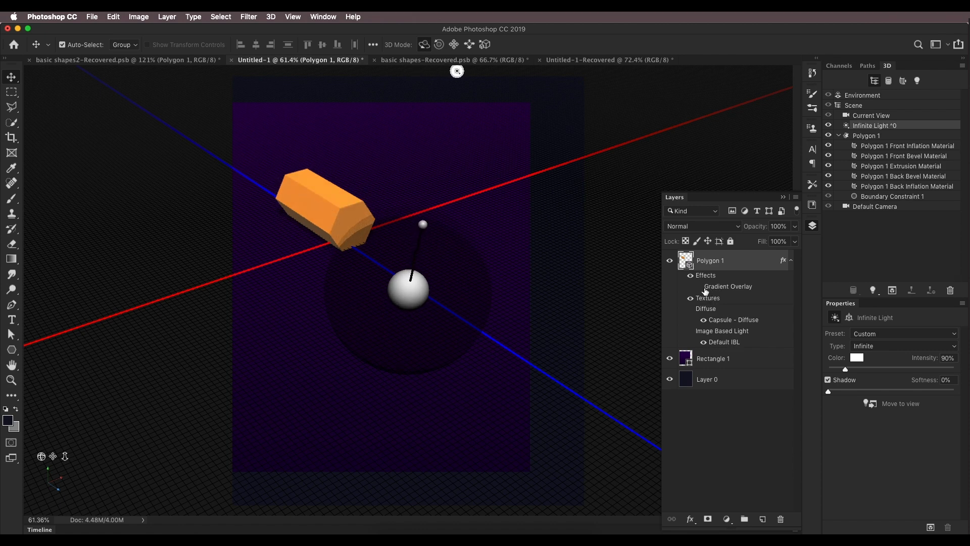
Step: Re-enable the hexagon's Gradient Overlay and change its dark purple end stop to orange #ffa200
click(699, 288)
double_click(728, 287)
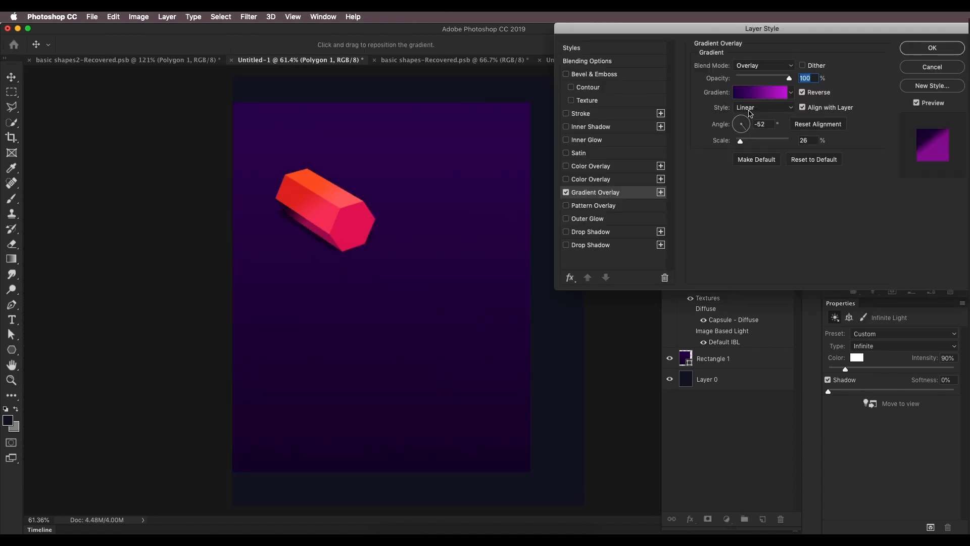
click(758, 94)
double_click(852, 251)
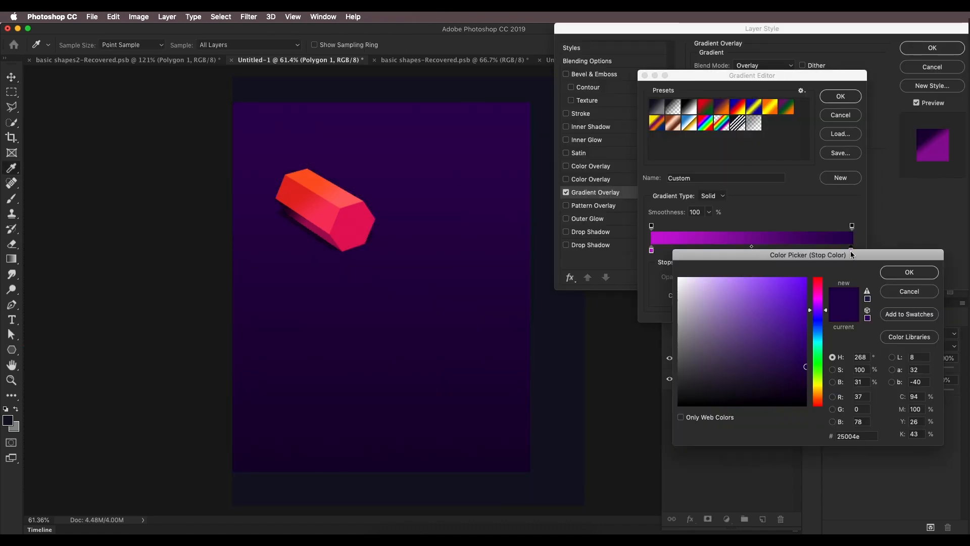
click(817, 393)
drag(792, 317, 824, 264)
click(897, 277)
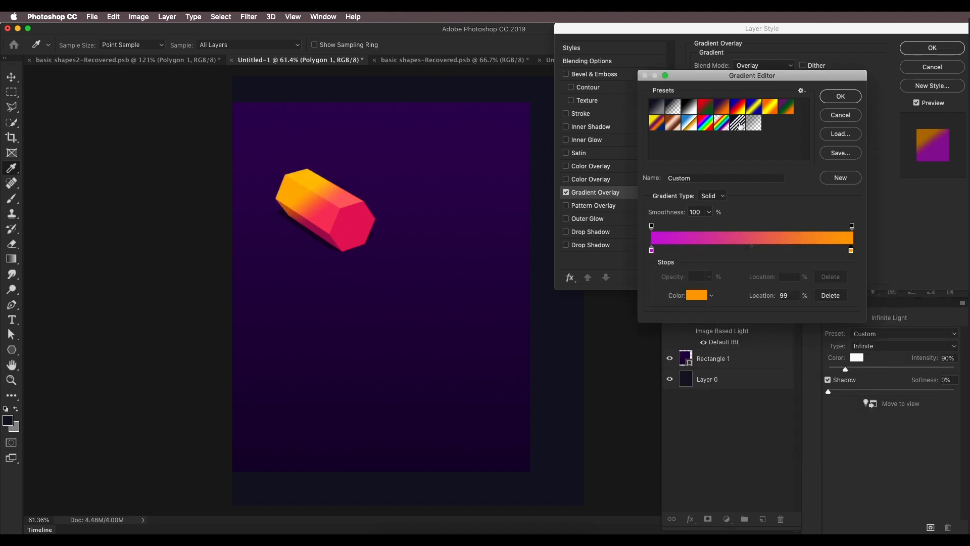
click(835, 97)
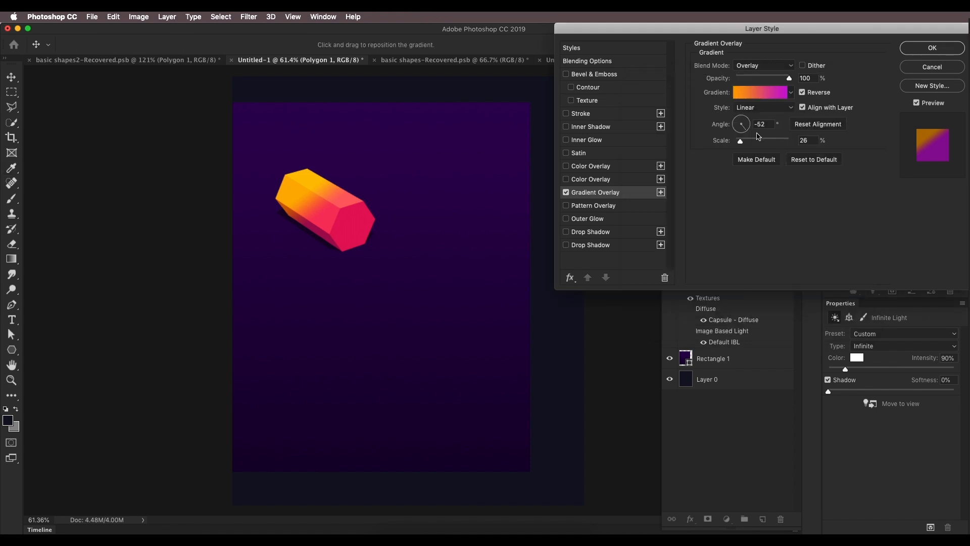
Step: Set the gradient overlay angle to 136° and reposition the gradient across the hexagon
drag(746, 127, 737, 120)
drag(385, 199, 293, 189)
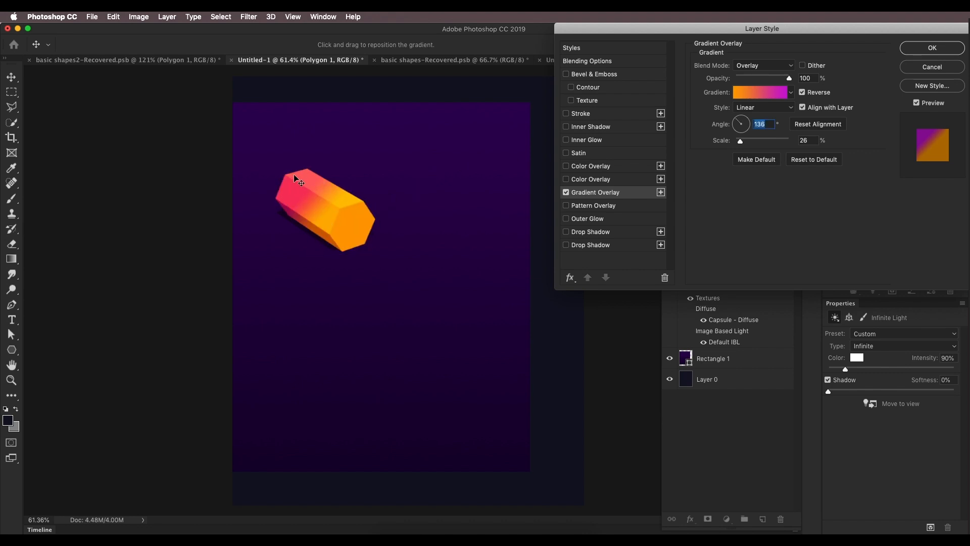
Step: Change the gradient's orange stop to #ff7800
click(765, 95)
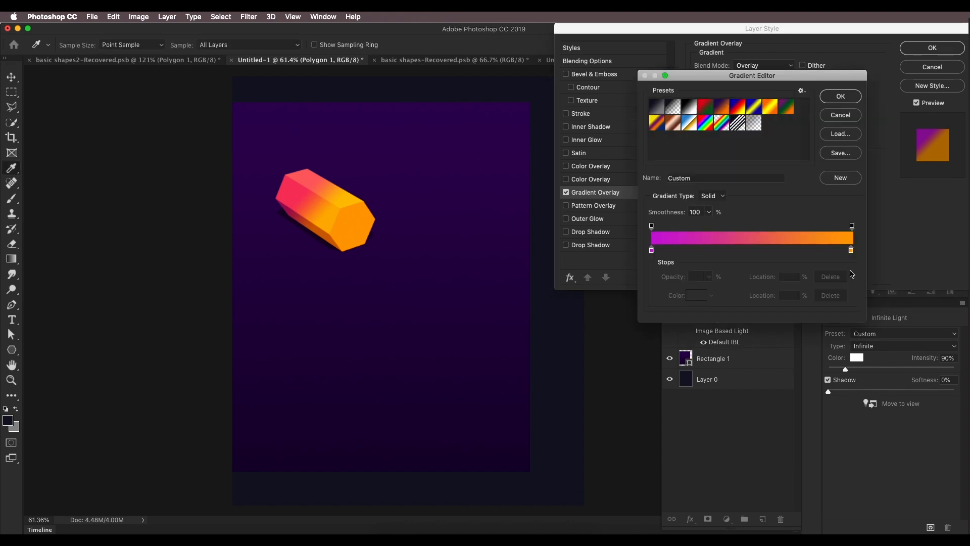
double_click(851, 251)
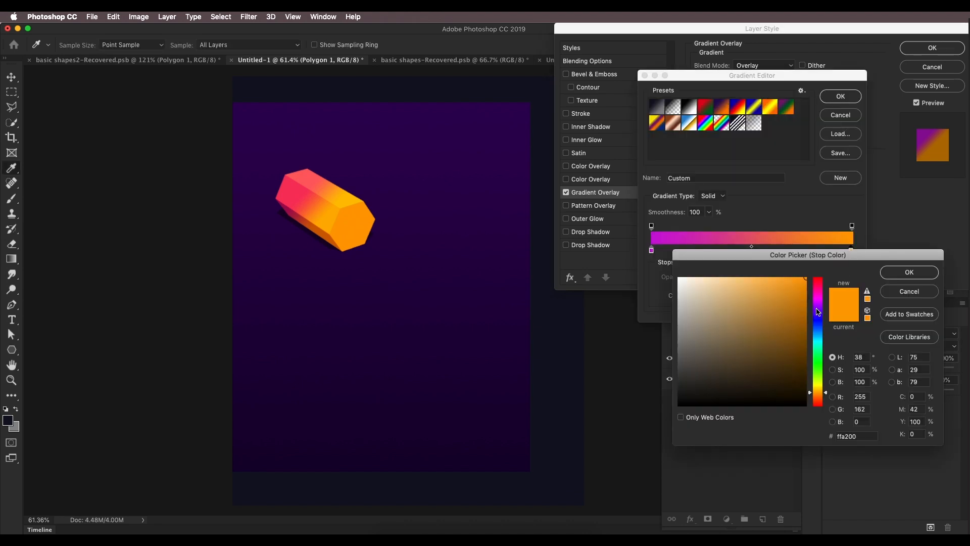
drag(818, 392, 821, 398)
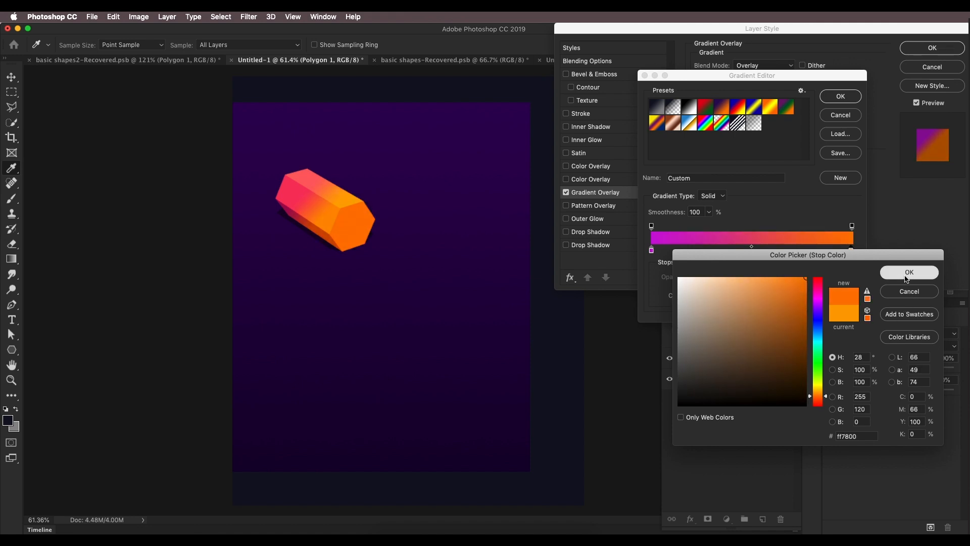
click(910, 272)
Step: Shift the gradient's magenta stop toward purple and confirm the Gradient Overlay
double_click(652, 250)
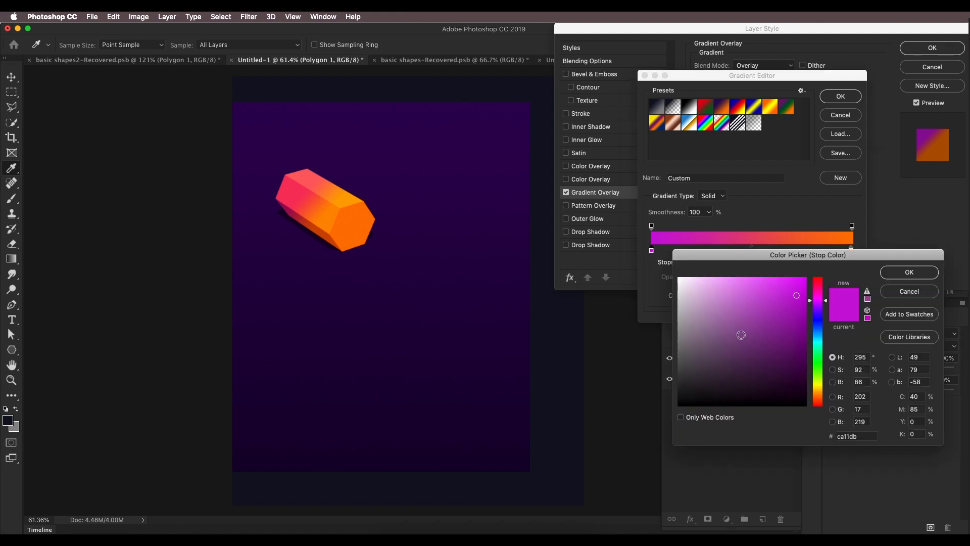
drag(814, 303, 801, 303)
click(893, 275)
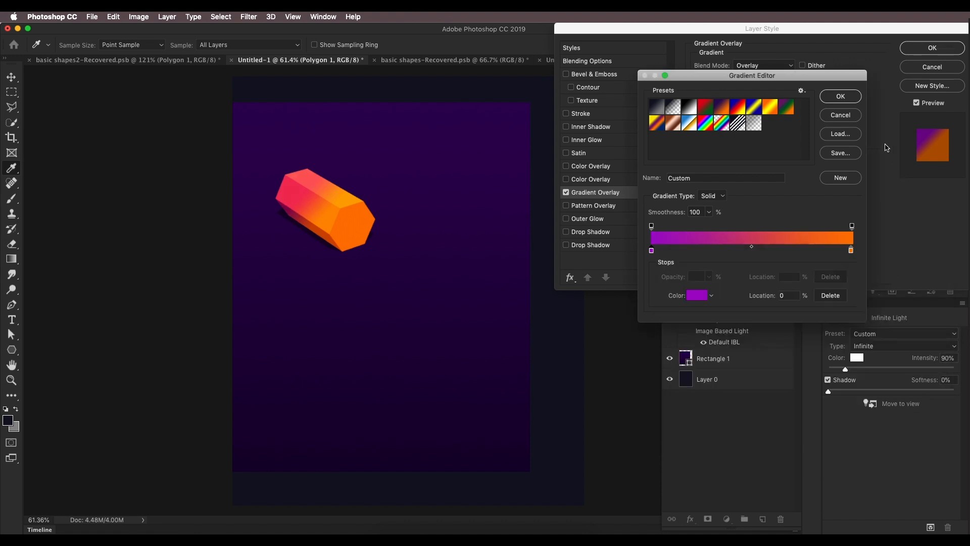
click(845, 96)
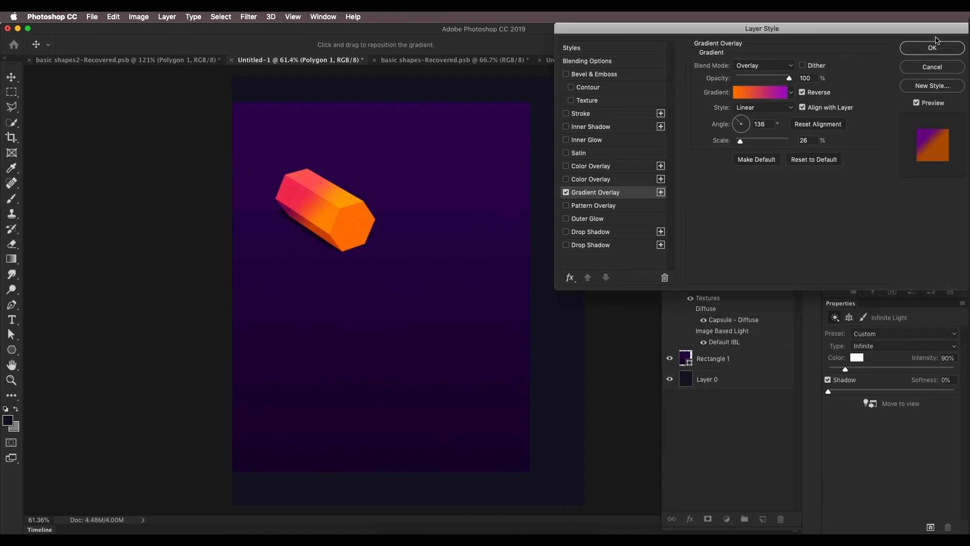
click(933, 48)
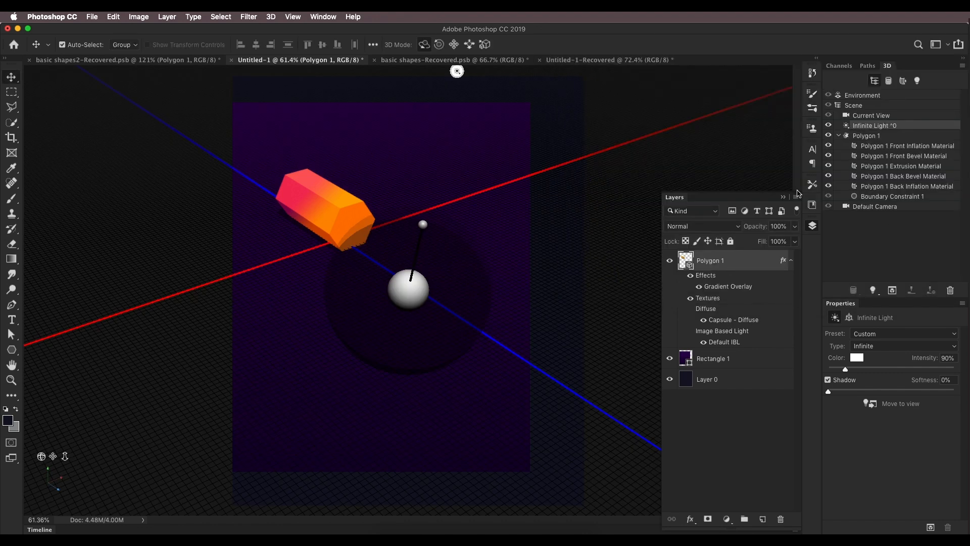
Step: Reposition the hexagon's infinite light to change the direction of its lighting and shadow
drag(423, 224, 408, 217)
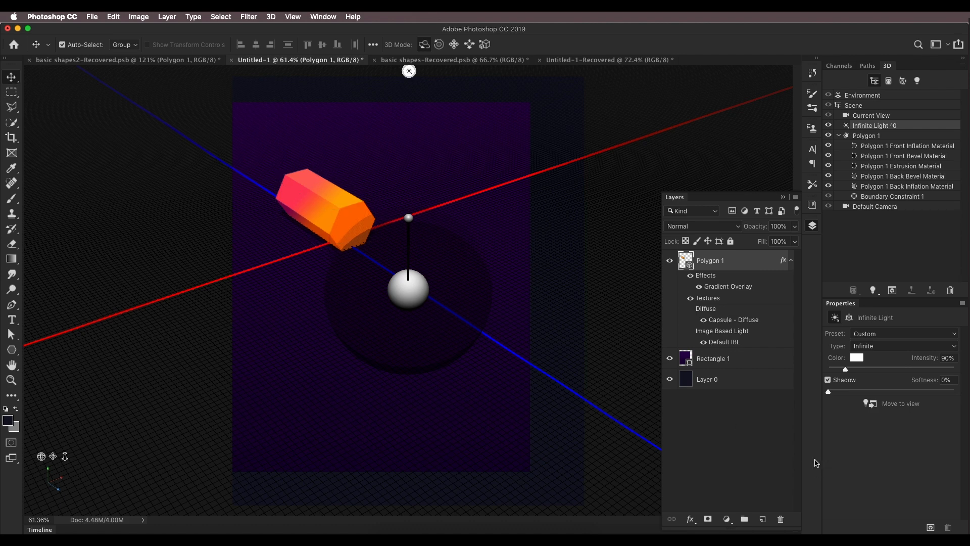
click(752, 440)
scroll(337, 222, up, 3)
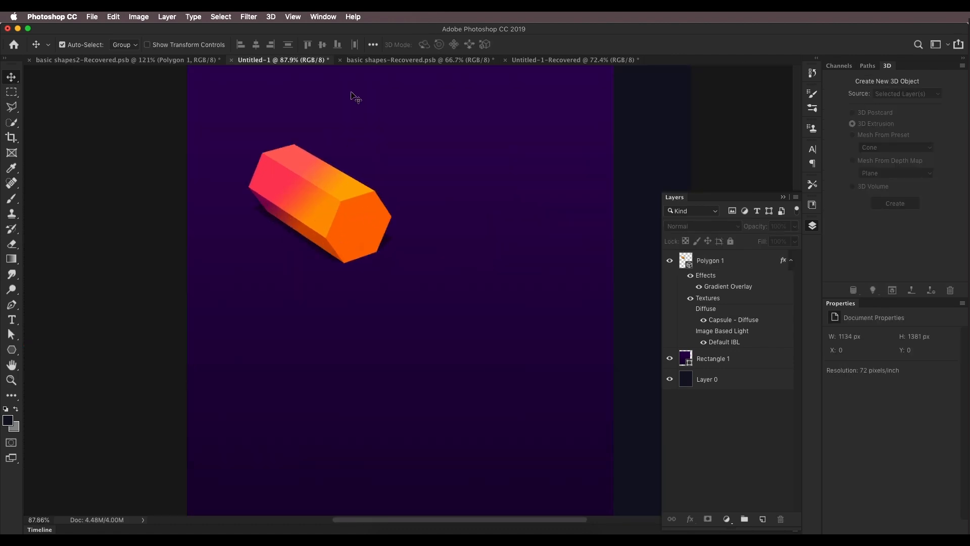
Step: Compare the hexagon with the one in the reference composition
click(195, 59)
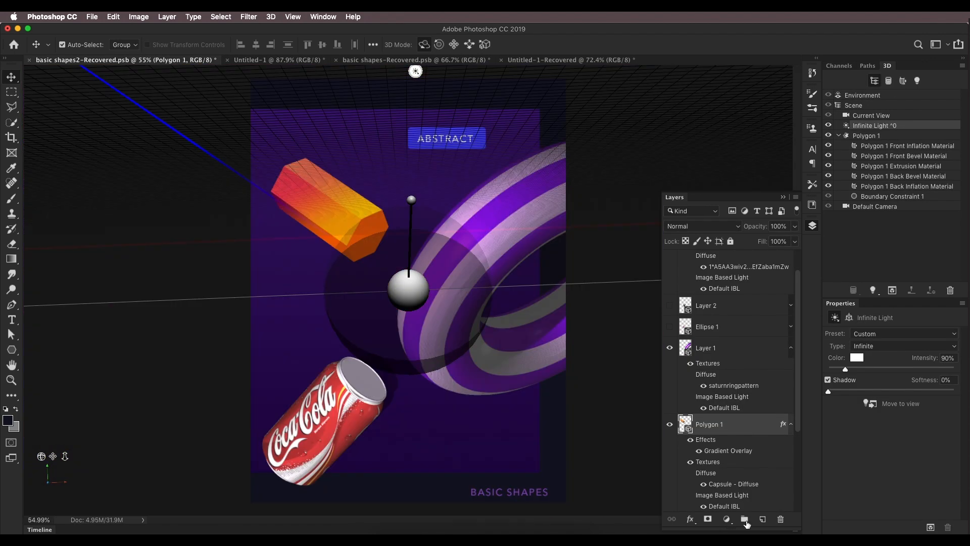
scroll(733, 481, down, 5)
click(718, 505)
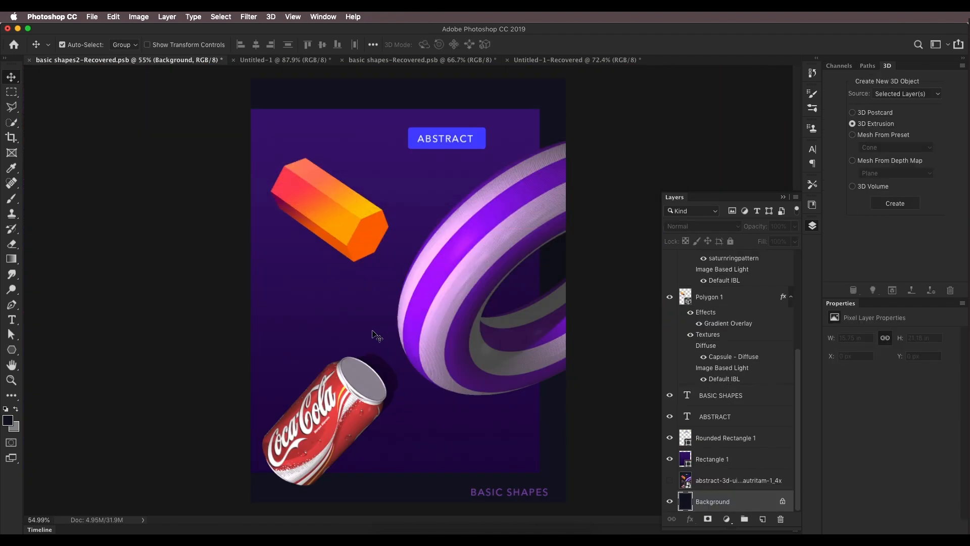
click(273, 60)
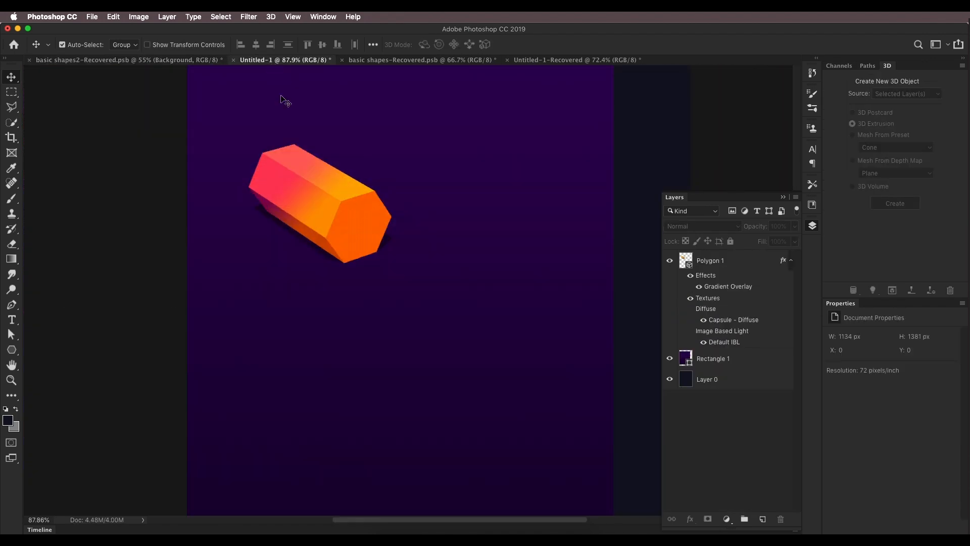
Step: Rotate the hexagon in 3D to tilt it closer to the reference angle, checking it against the reference
click(340, 219)
drag(42, 458, 117, 429)
scroll(328, 268, up, 5)
click(327, 207)
drag(330, 197, 334, 185)
click(692, 397)
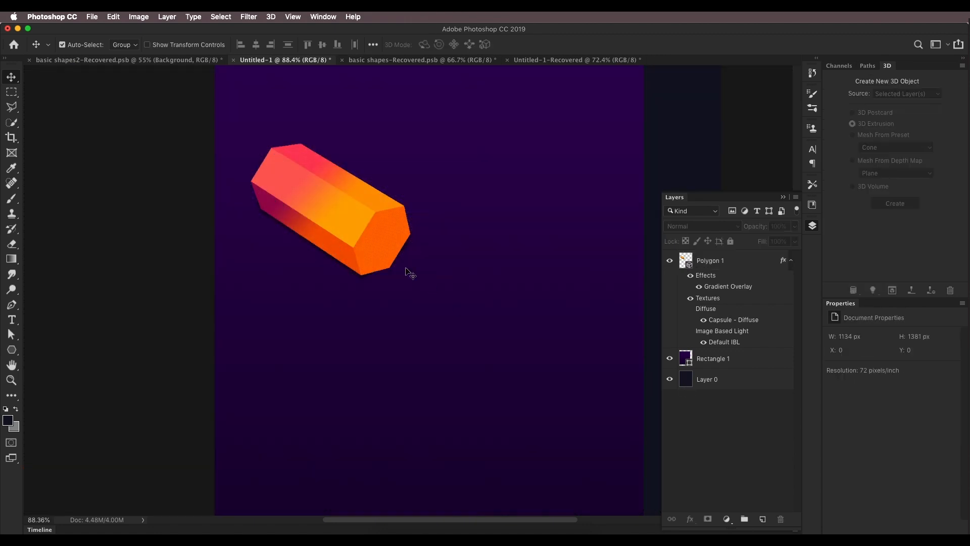
scroll(385, 241, down, 3)
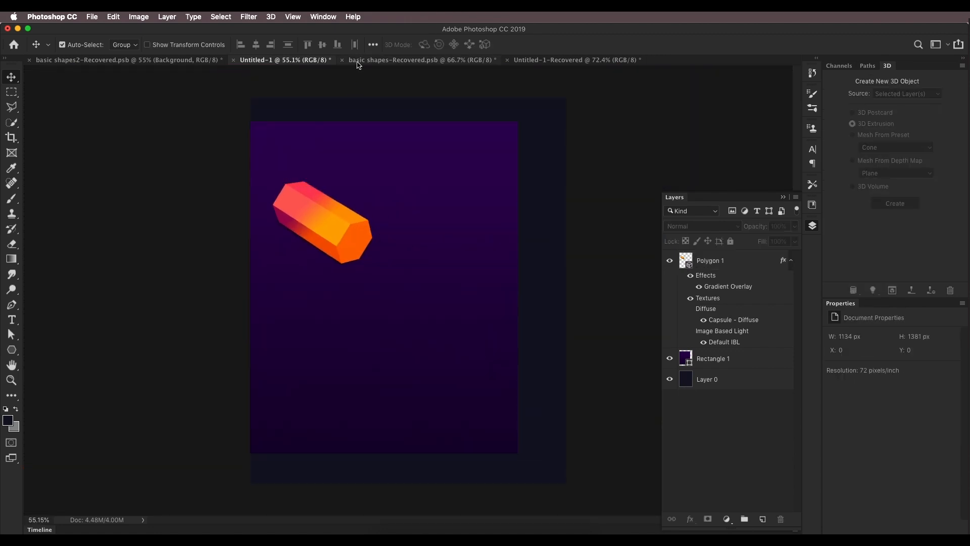
click(209, 61)
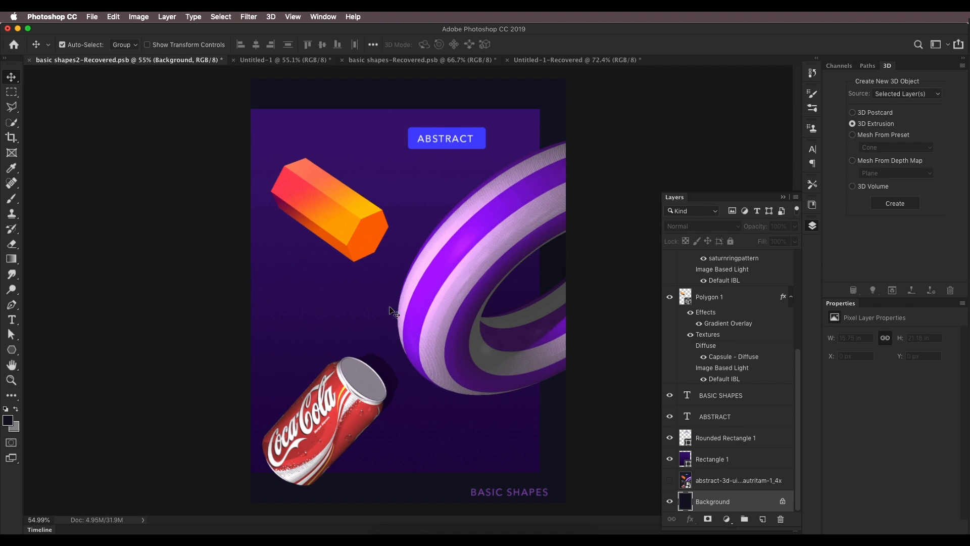
click(302, 61)
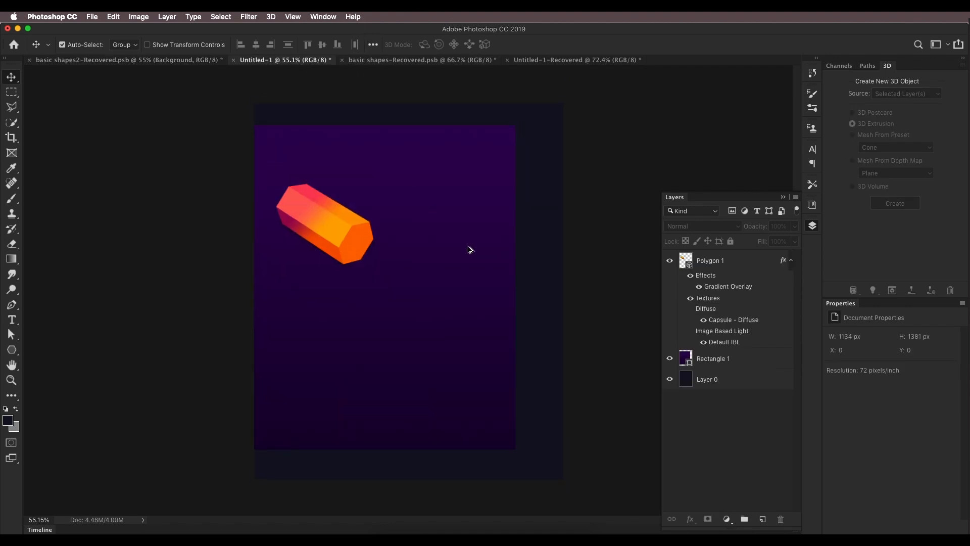
Step: Add a new layer and create a Donut 3D mesh from preset on it
click(749, 266)
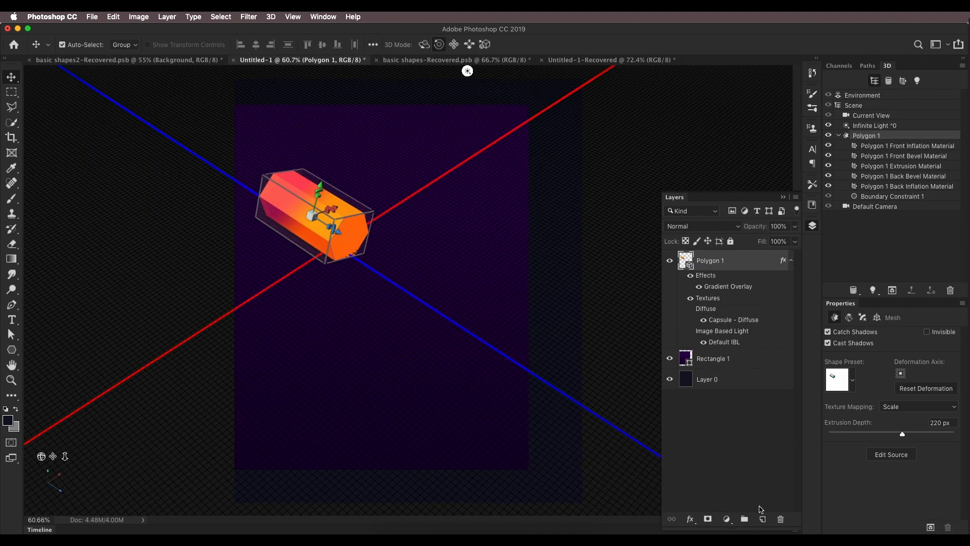
click(763, 519)
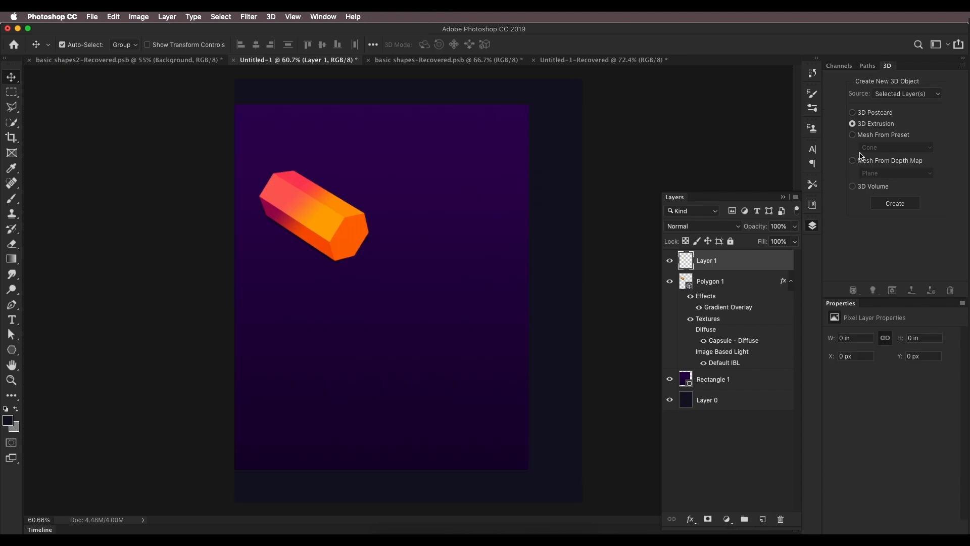
click(854, 136)
click(870, 145)
click(876, 180)
click(894, 203)
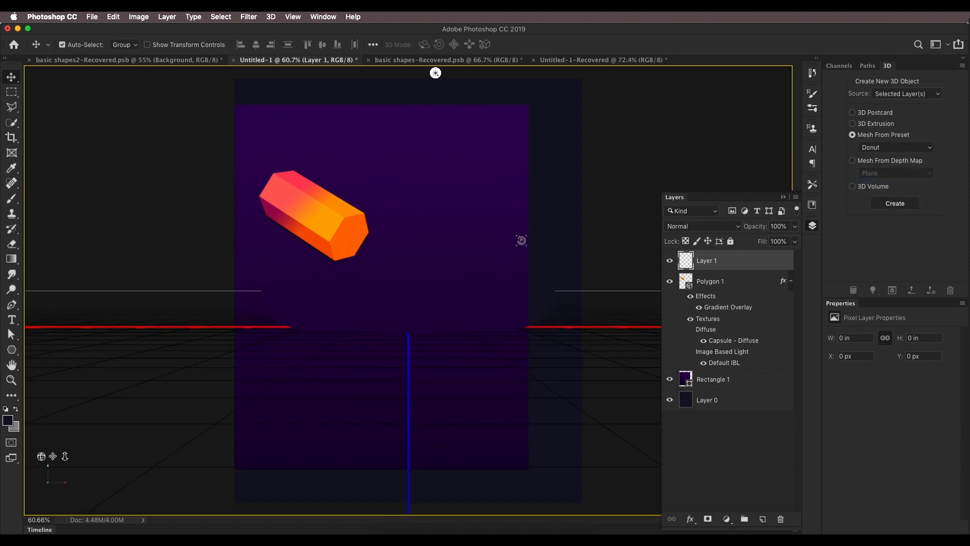
Step: Orbit the camera and rotate the donut into a diagonal tilt across the canvas
drag(42, 456, 66, 439)
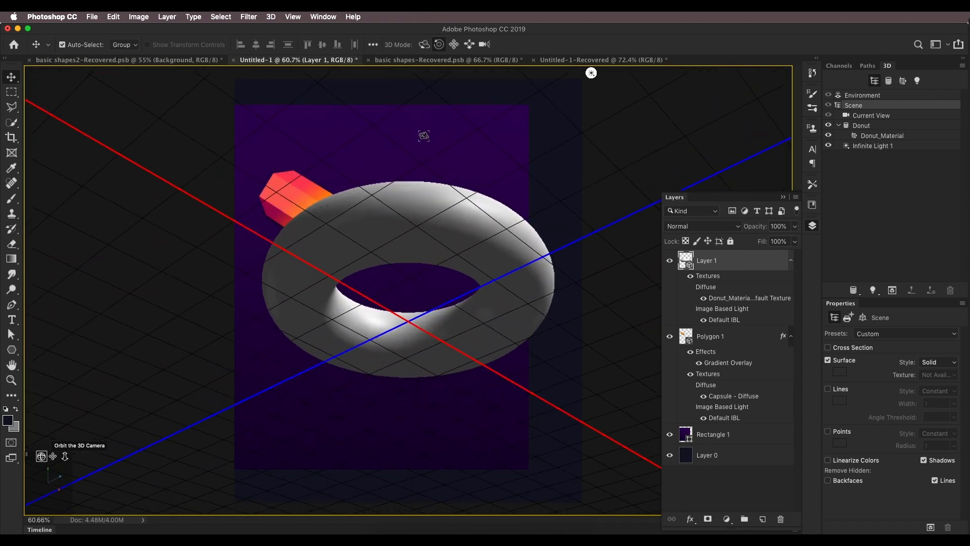
drag(453, 73, 588, 129)
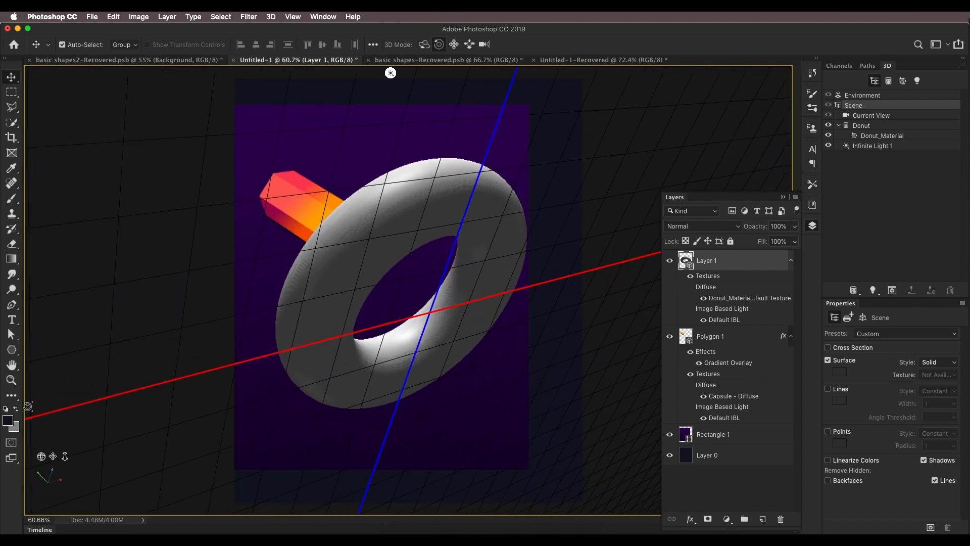
drag(42, 456, 72, 458)
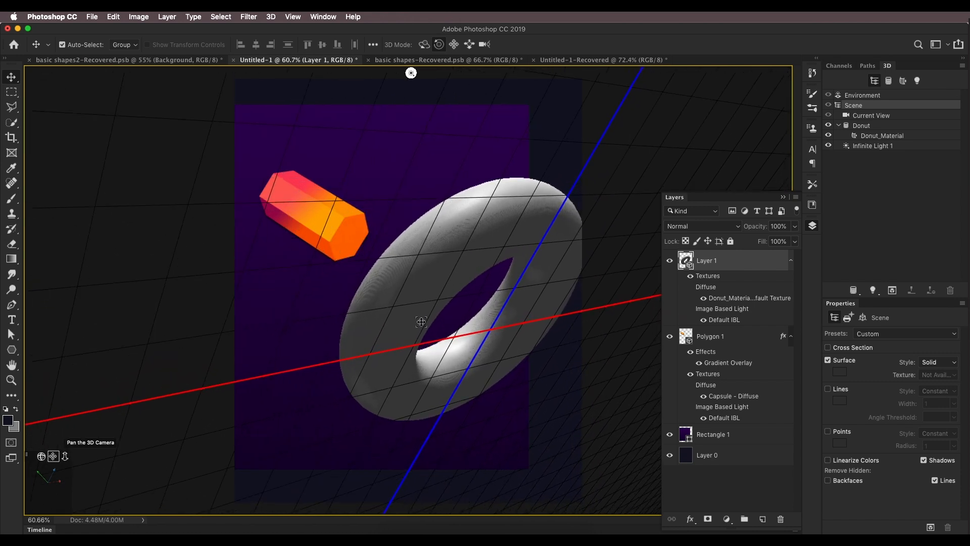
Step: Select the donut scene's infinite light and reposition it to change the lighting direction
click(871, 146)
mouse_move(456, 176)
mouse_down()
mouse_move(360, 424)
mouse_move(368, 435)
mouse_up()
drag(353, 291, 340, 314)
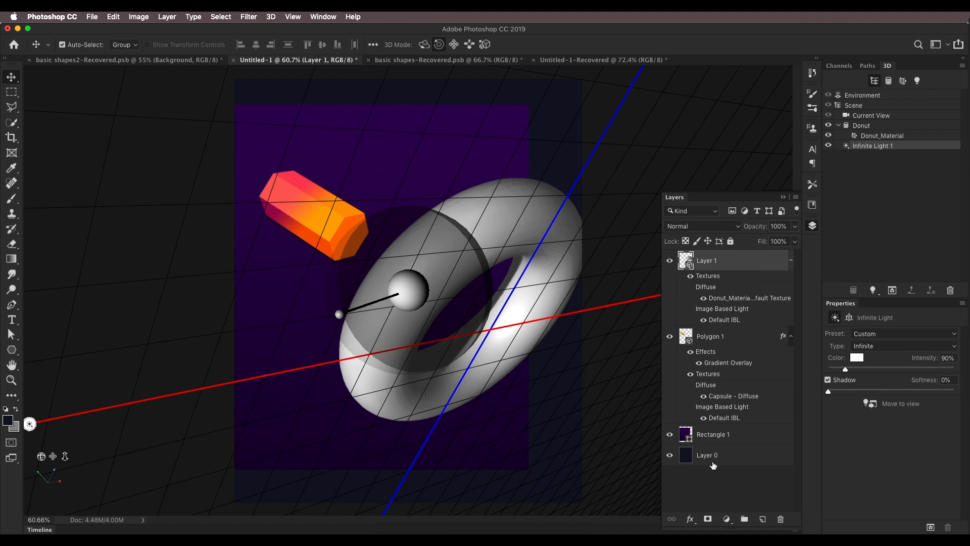
Step: Compare the donut with the striped ring in the reference composition
click(712, 464)
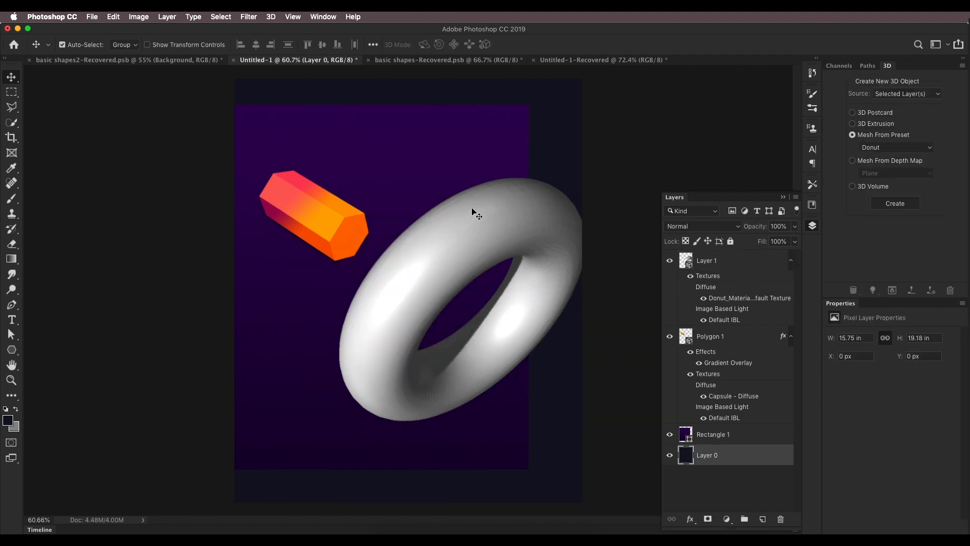
click(191, 63)
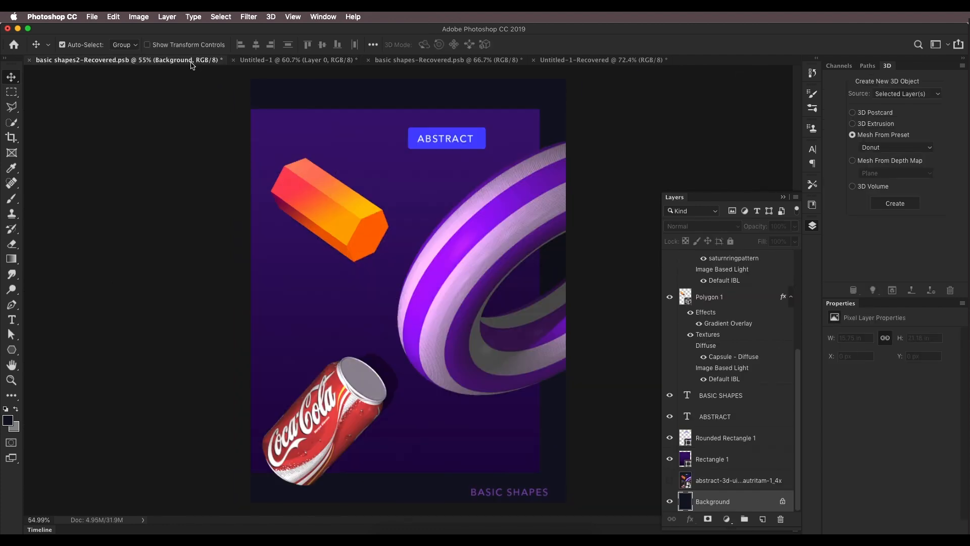
click(277, 60)
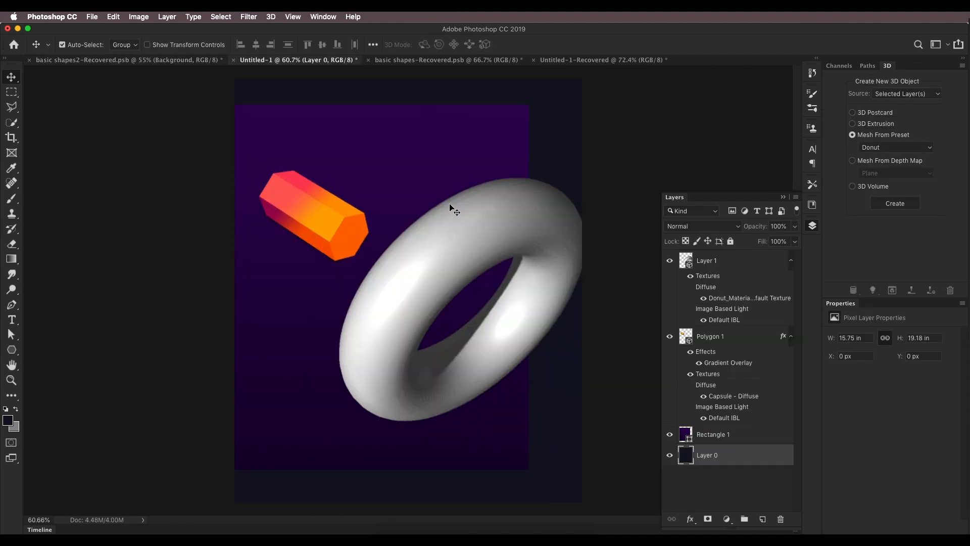
Step: Select the donut's material and open its diffuse texture for editing
click(703, 275)
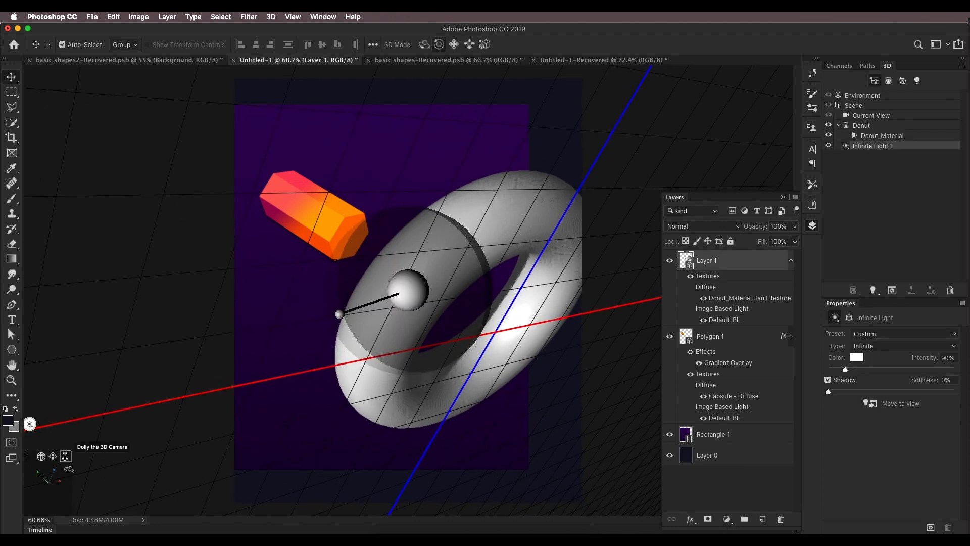
drag(54, 458, 58, 456)
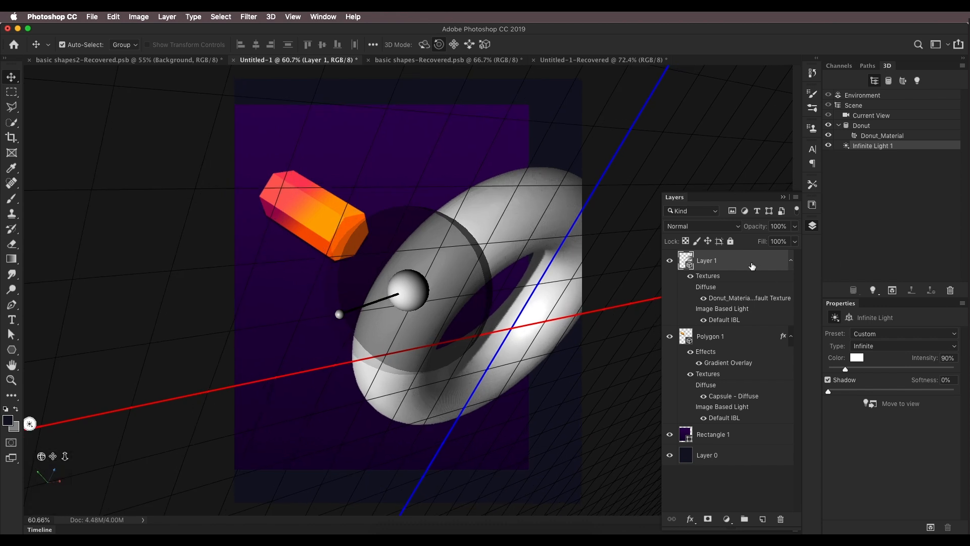
click(860, 127)
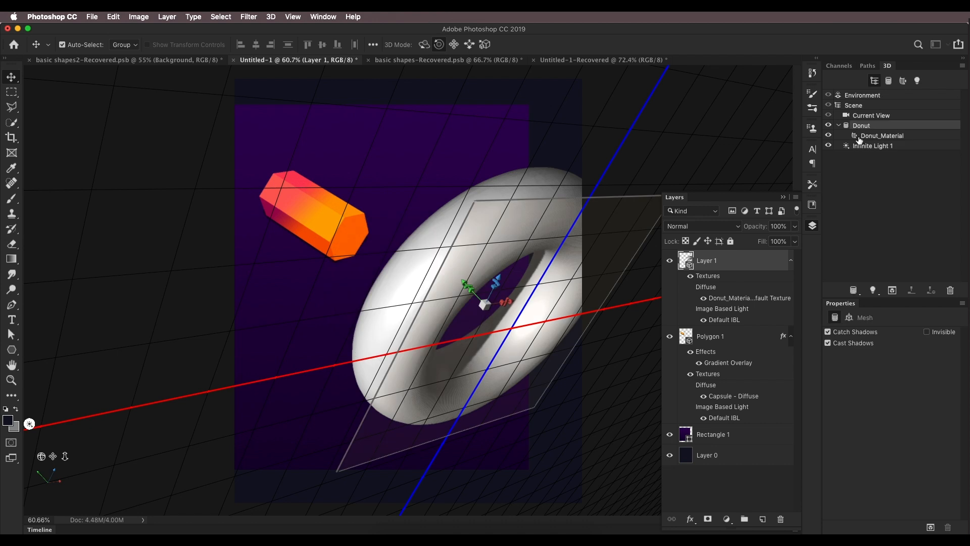
click(860, 137)
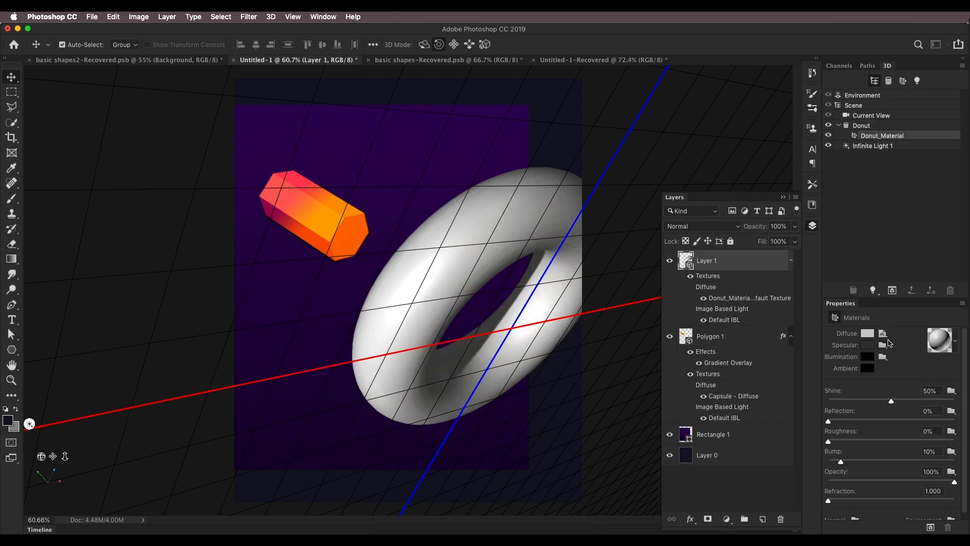
click(887, 337)
click(893, 344)
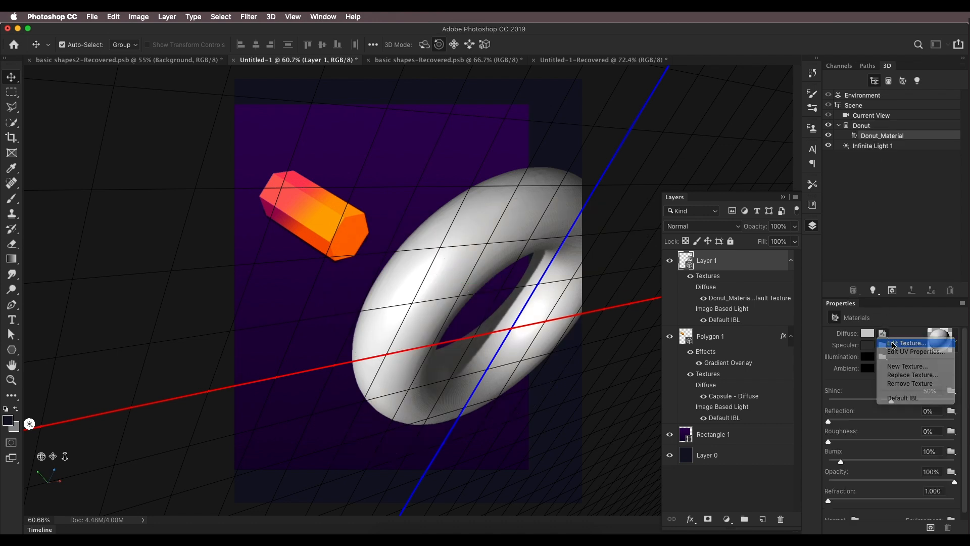
double_click(710, 298)
Step: Add a new layer in the texture document and fill it with white
click(763, 519)
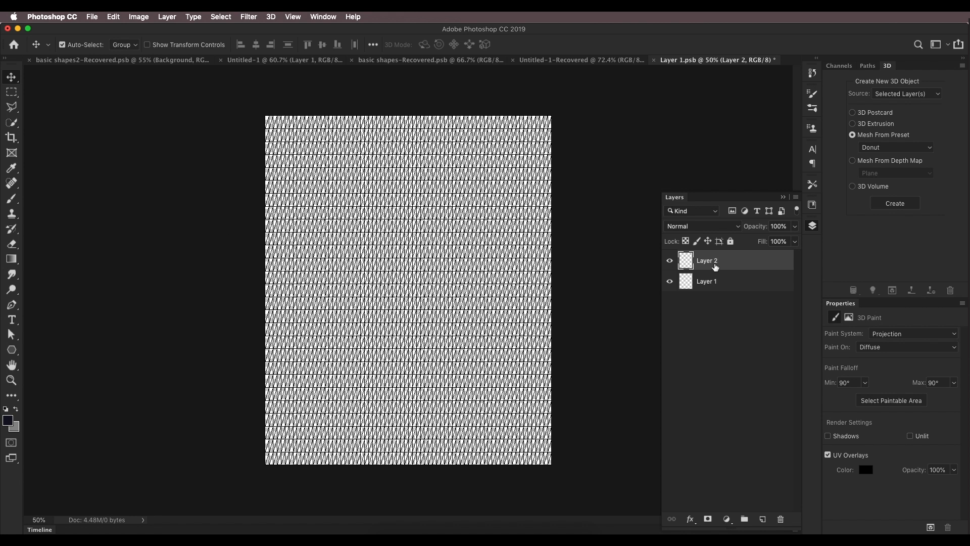
click(7, 423)
drag(762, 325, 674, 270)
click(903, 277)
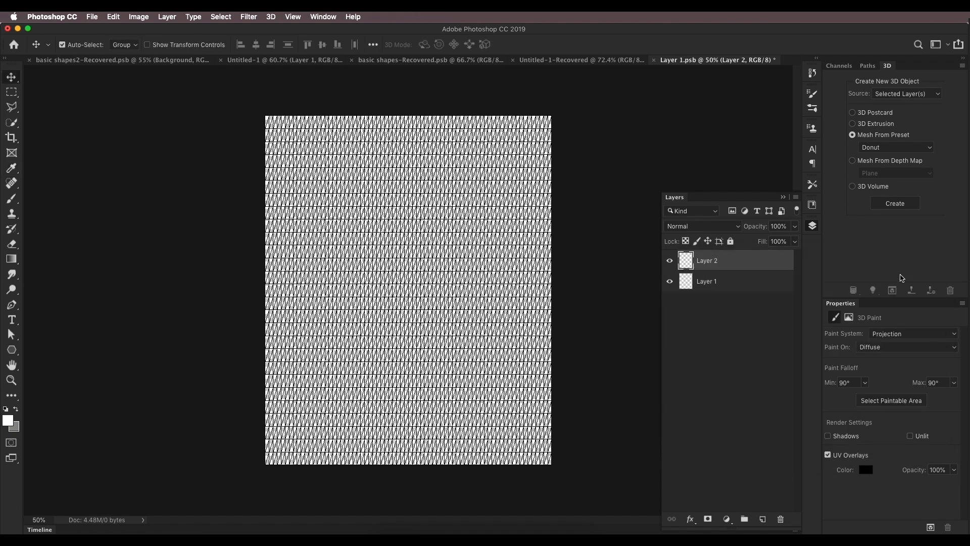
key(alt+BackSpace)
Step: On a new layer, draw a 1250 x 122 px rectangle across the texture's top and fill it with purple #7e00ff
click(763, 519)
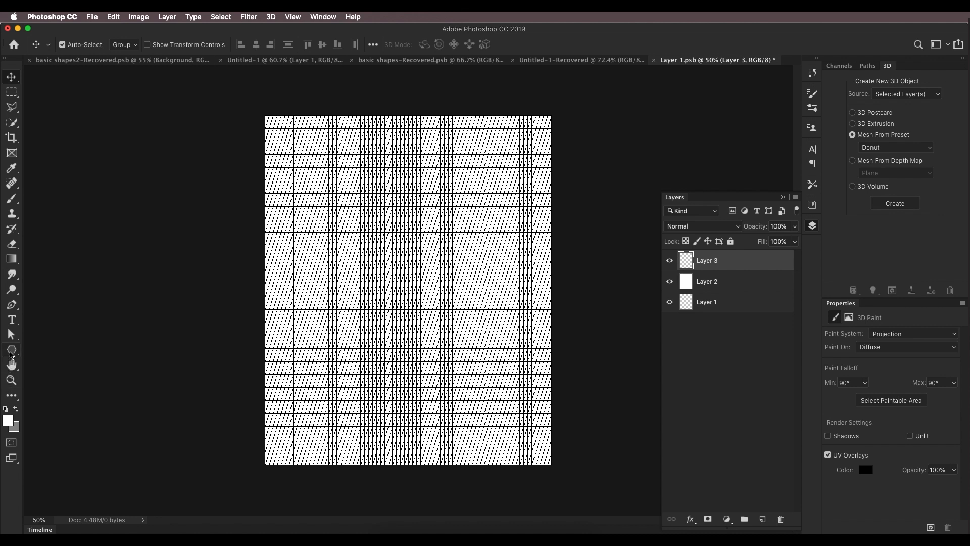
click(11, 353)
click(36, 348)
drag(243, 145, 559, 176)
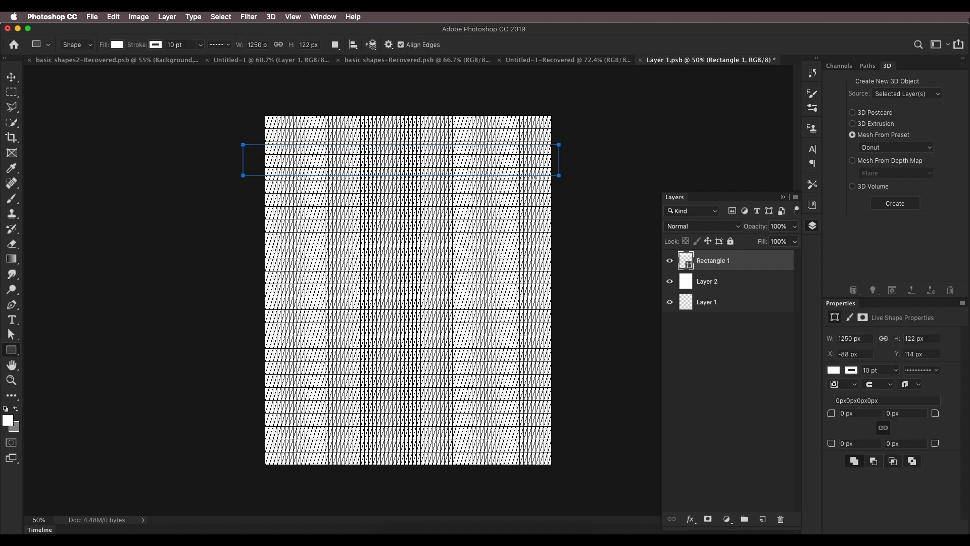
click(118, 45)
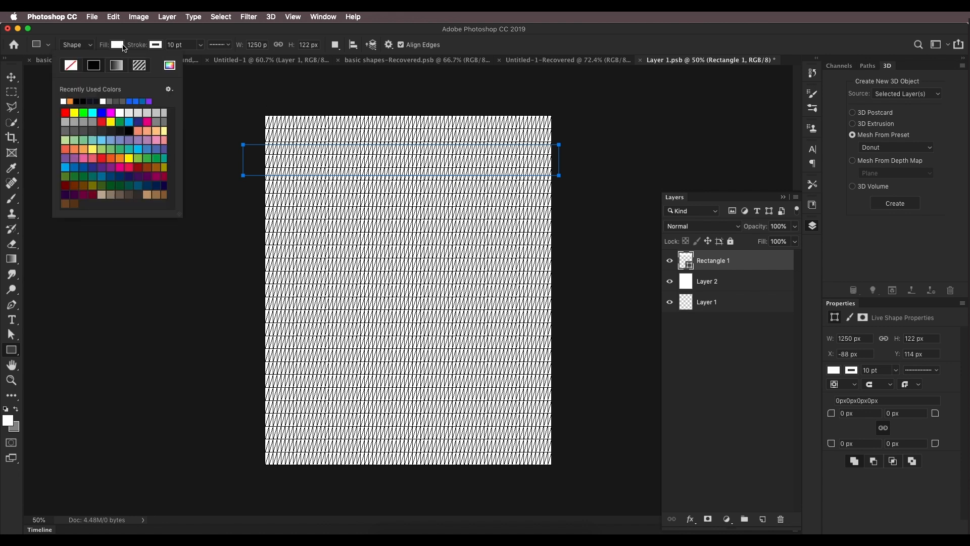
click(170, 65)
click(825, 311)
mouse_move(805, 297)
mouse_down()
mouse_move(806, 278)
mouse_move(812, 312)
mouse_up()
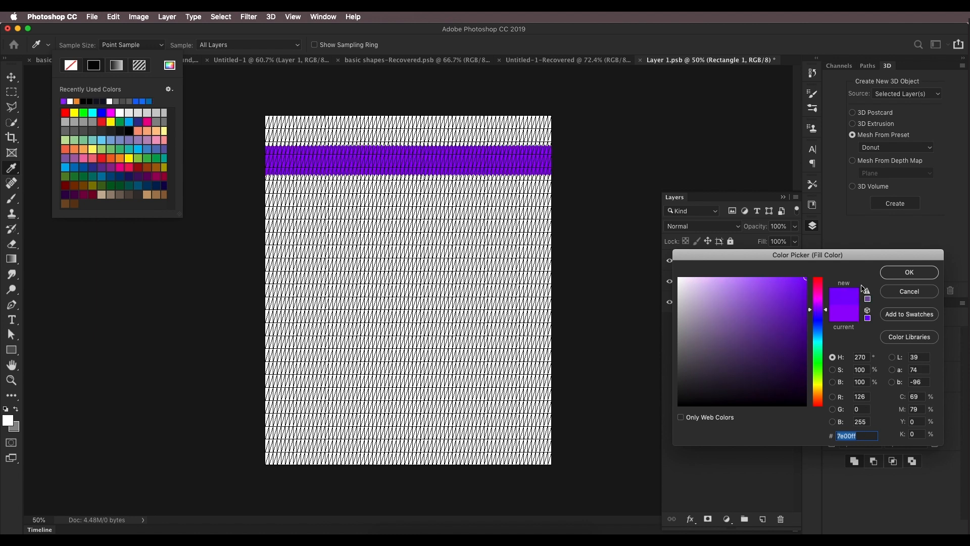
click(909, 272)
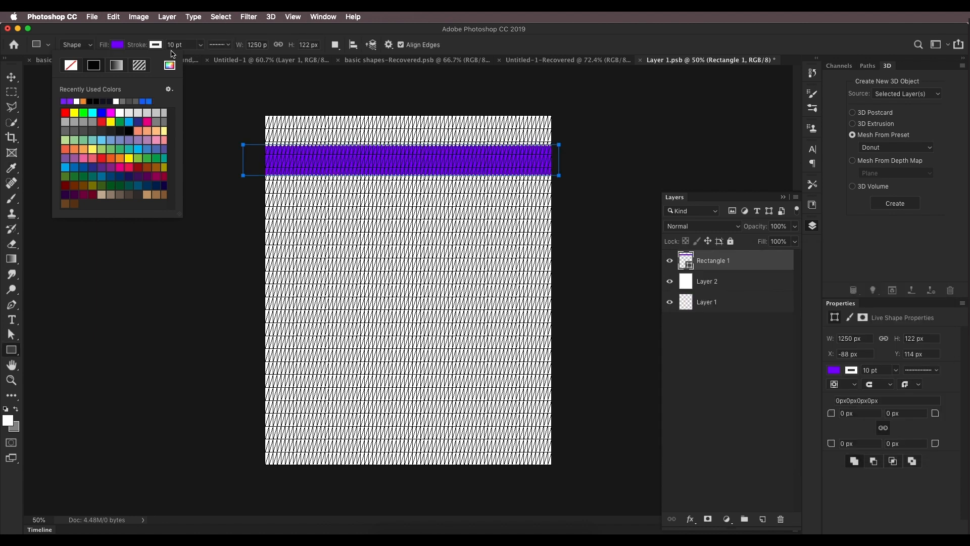
click(163, 34)
Step: Duplicate the purple stripe into six evenly spaced stripes down the texture and save the texture file
click(10, 79)
drag(394, 171, 414, 351)
drag(502, 354, 495, 465)
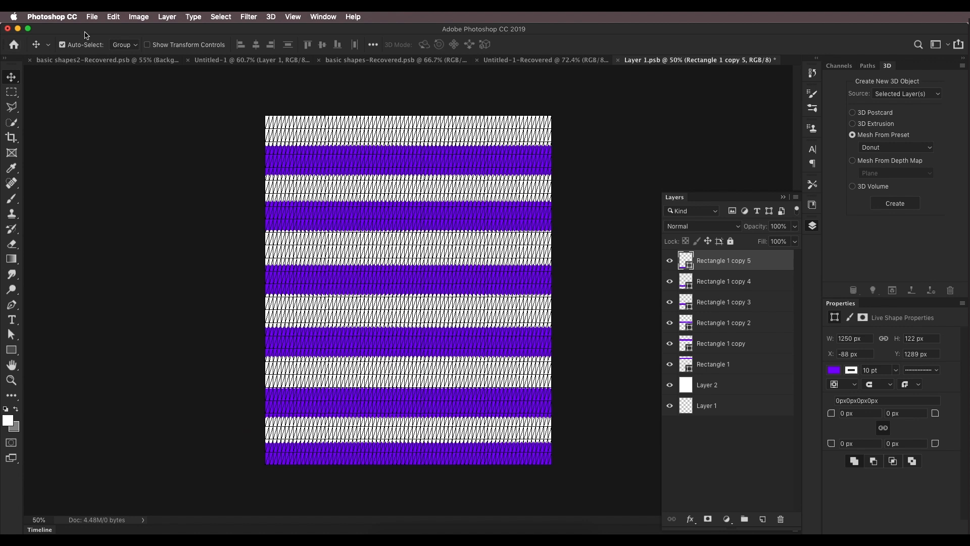
click(92, 17)
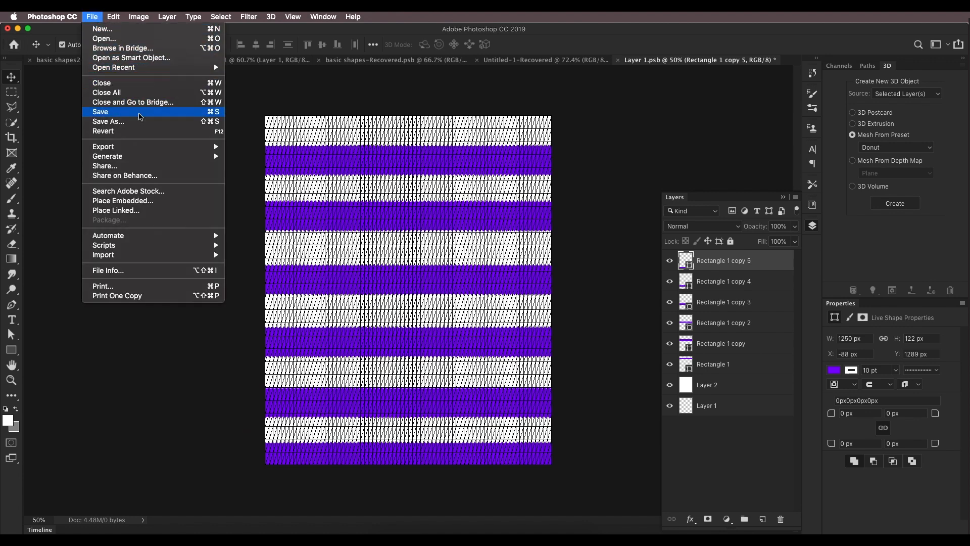
click(123, 113)
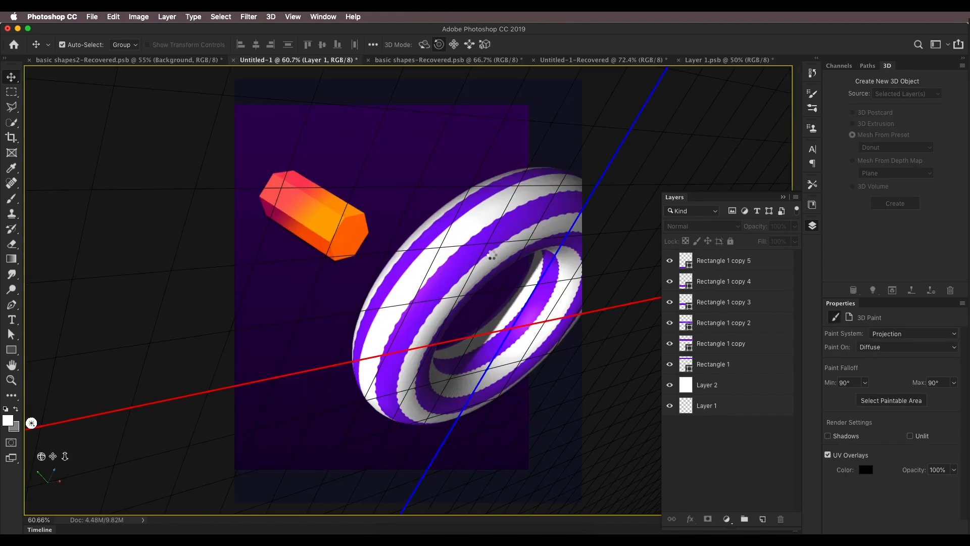
Step: Examine the striped texture on the donut up close
scroll(491, 256, up, 1)
scroll(492, 256, up, 5)
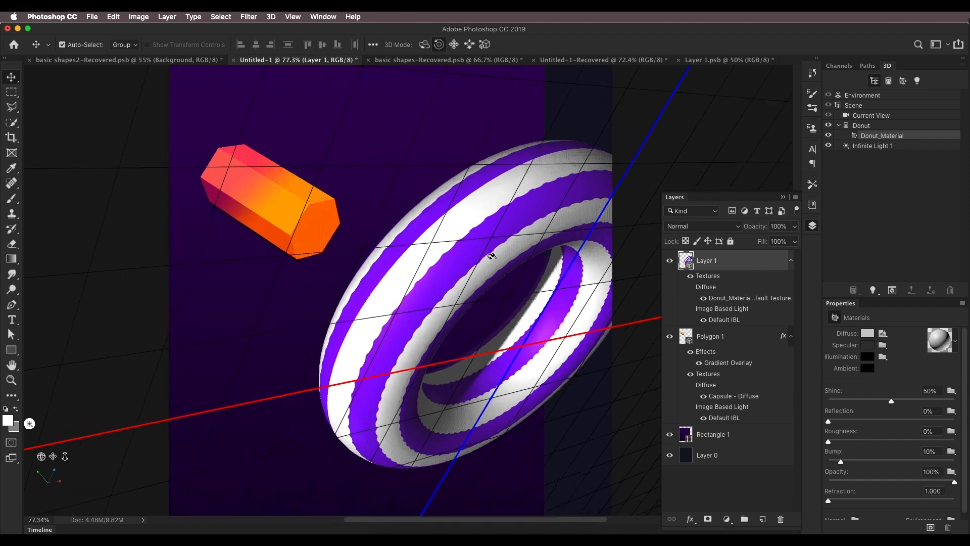
scroll(459, 246, up, 1)
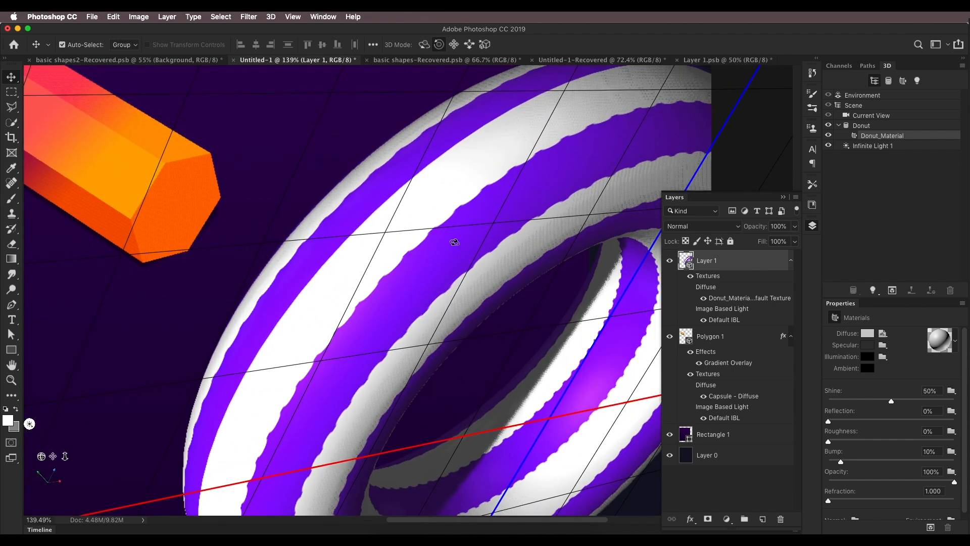
Step: Remove the stroke from all six purple stripe rectangles in the texture file and save it
scroll(465, 209, down, 4)
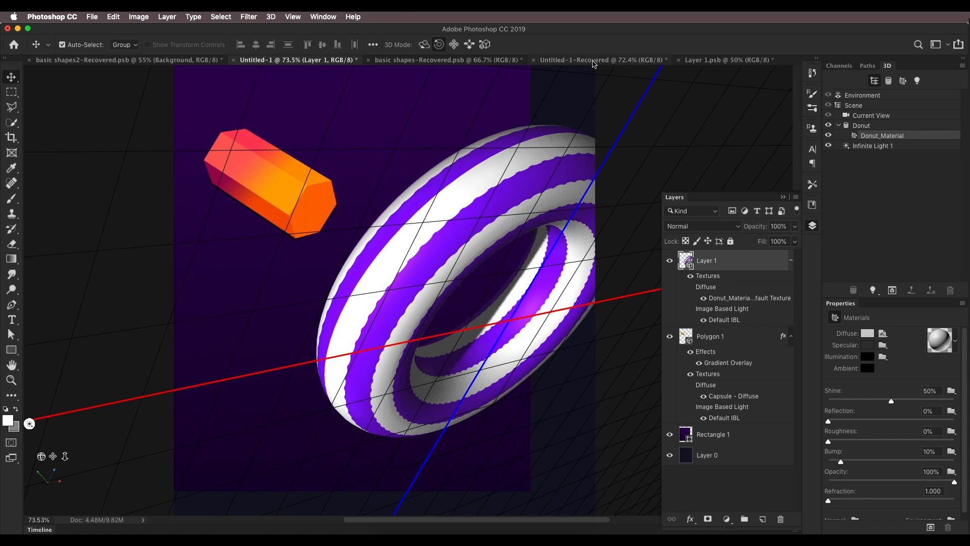
click(691, 60)
scroll(506, 192, down, 1)
scroll(450, 207, up, 5)
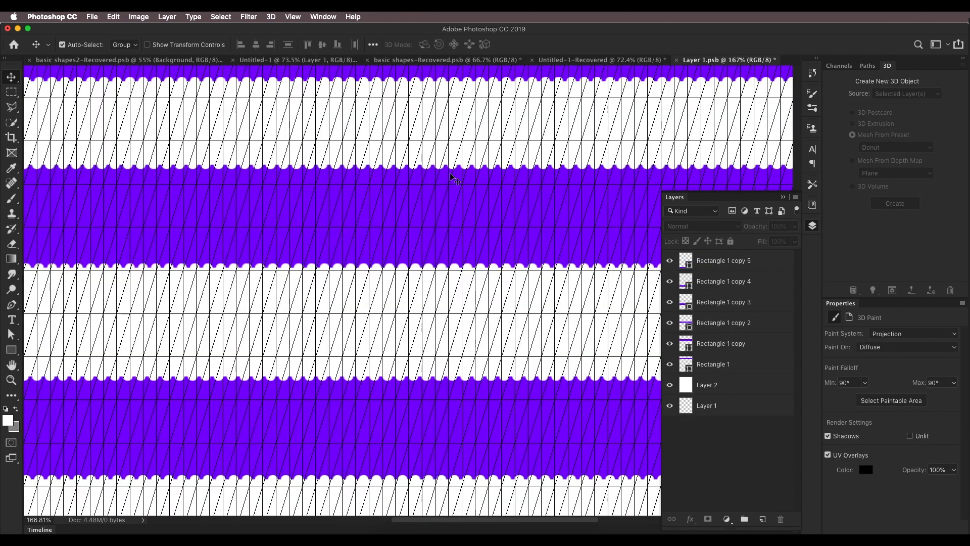
scroll(454, 177, down, 1)
click(703, 267)
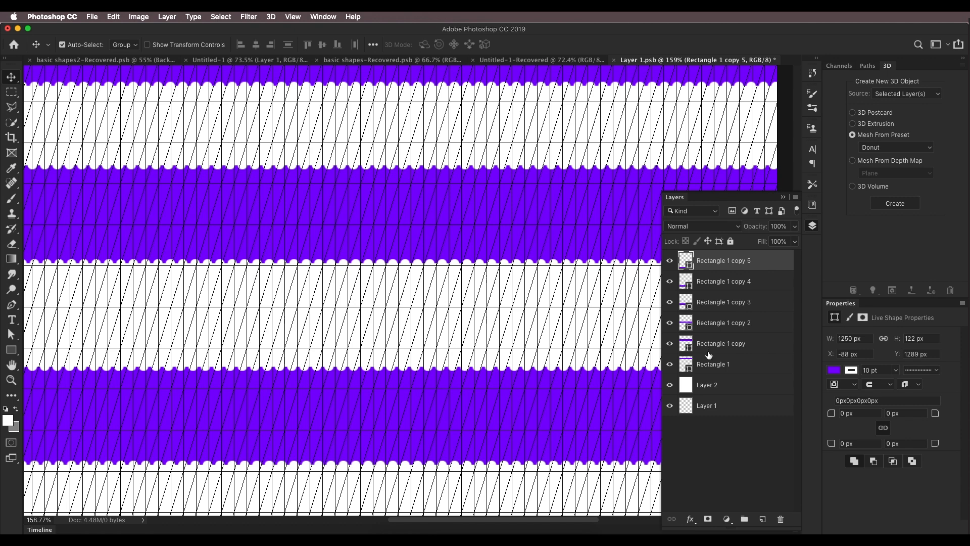
shift+click(707, 365)
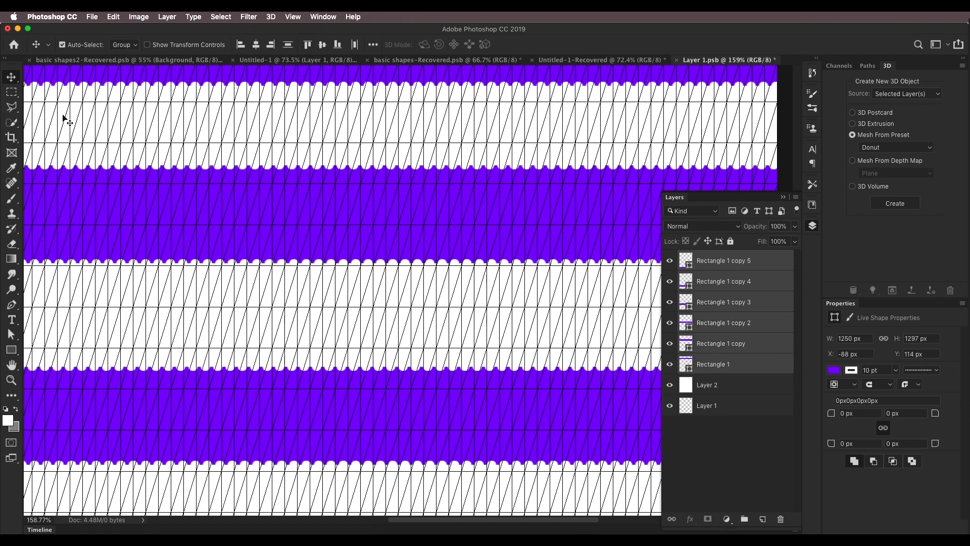
click(11, 349)
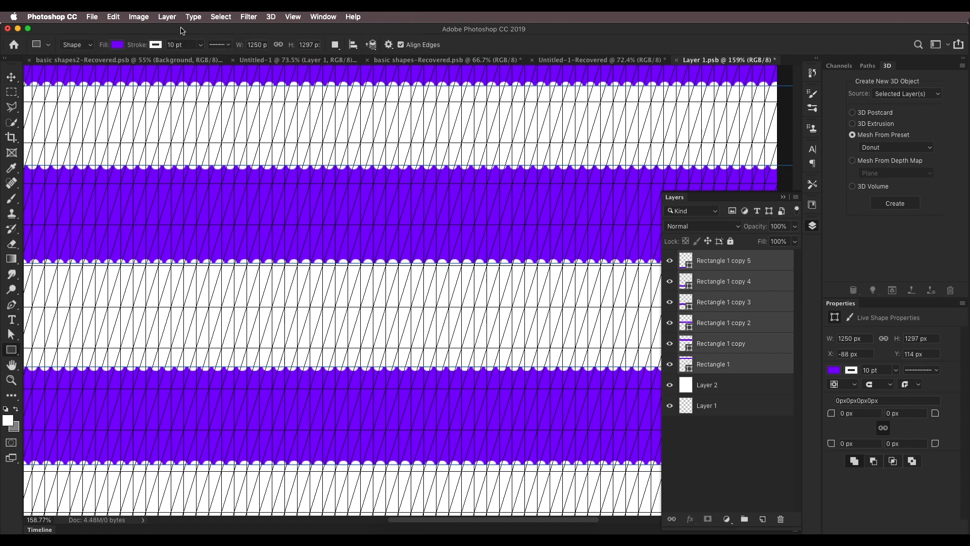
click(155, 46)
click(117, 66)
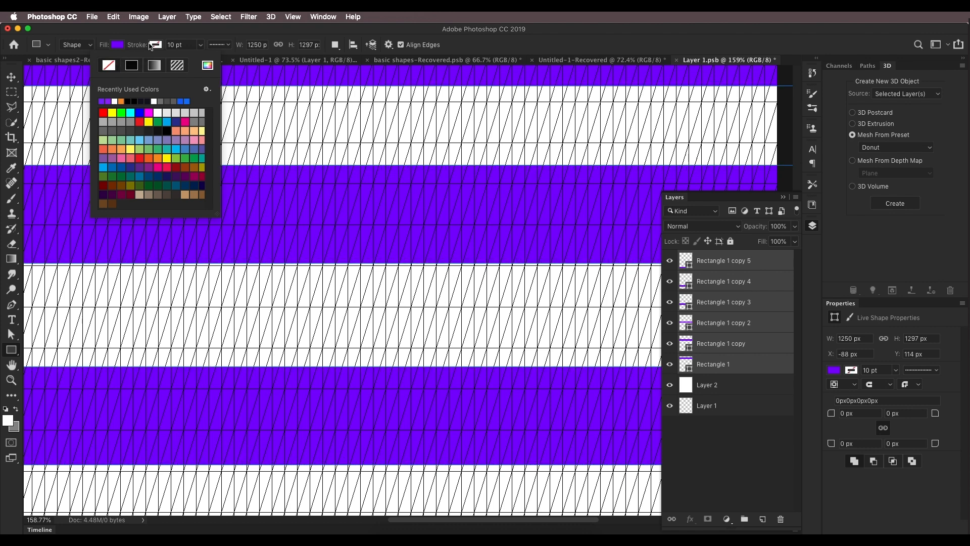
click(161, 40)
click(94, 17)
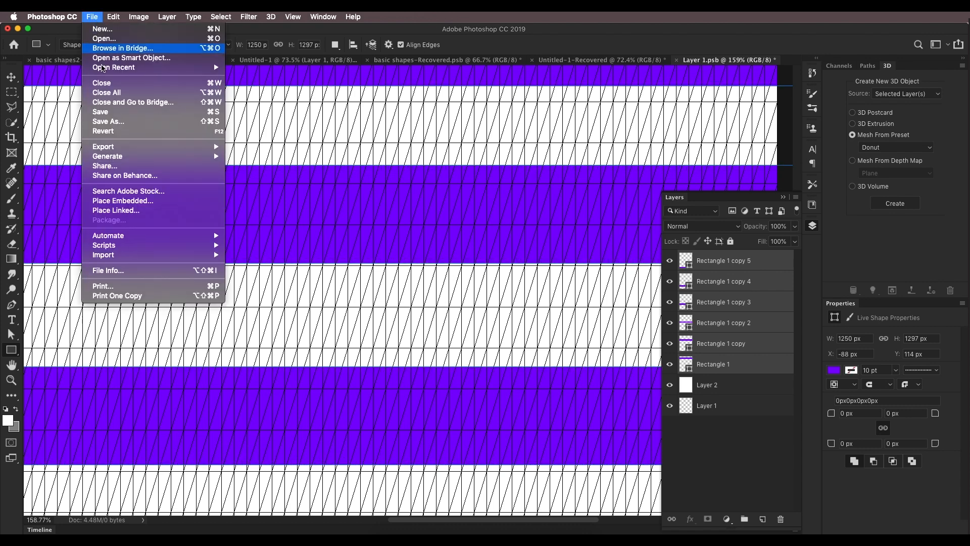
click(111, 112)
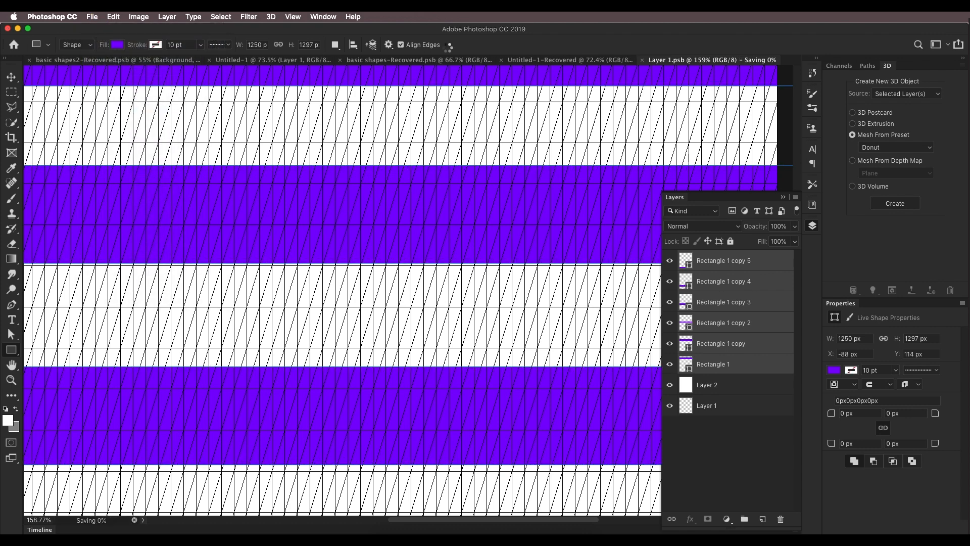
Step: Set the infinite light's color to light purple, RGB 194, 102, 242
click(277, 60)
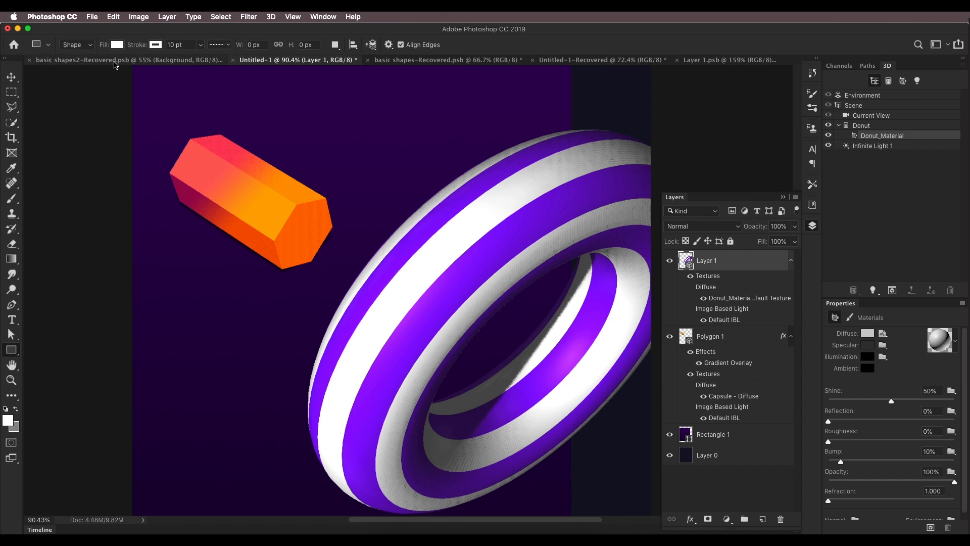
click(115, 60)
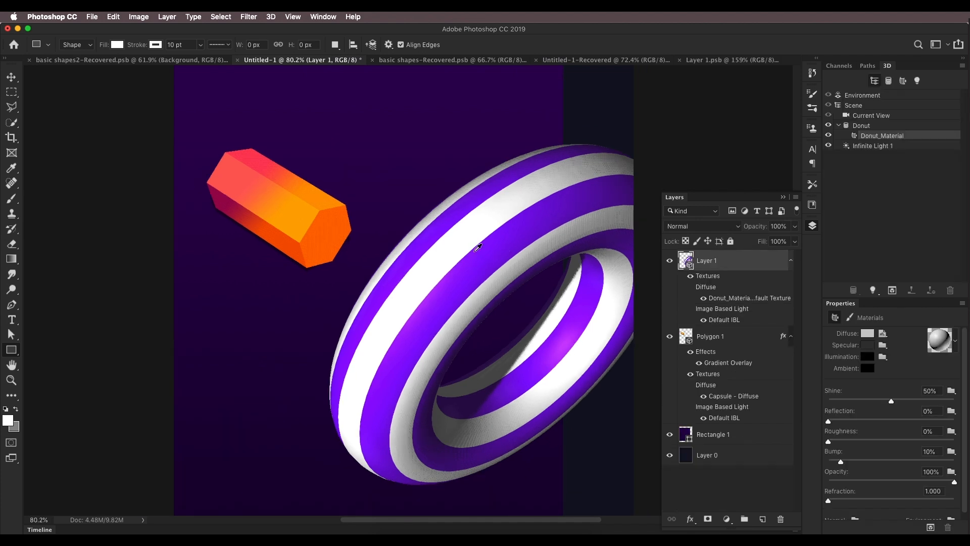
scroll(478, 247, down, 4)
scroll(477, 253, up, 3)
drag(473, 283, 465, 247)
scroll(466, 247, down, 3)
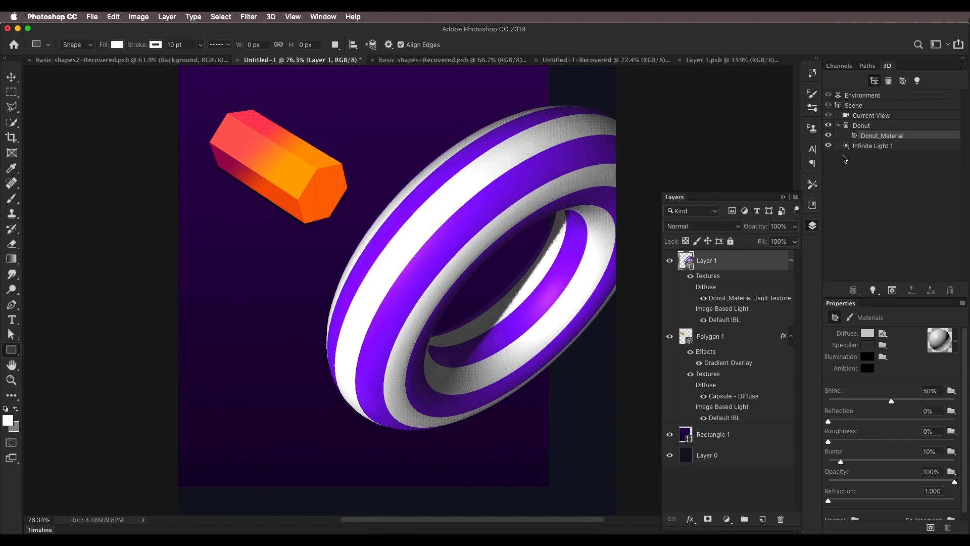
click(867, 147)
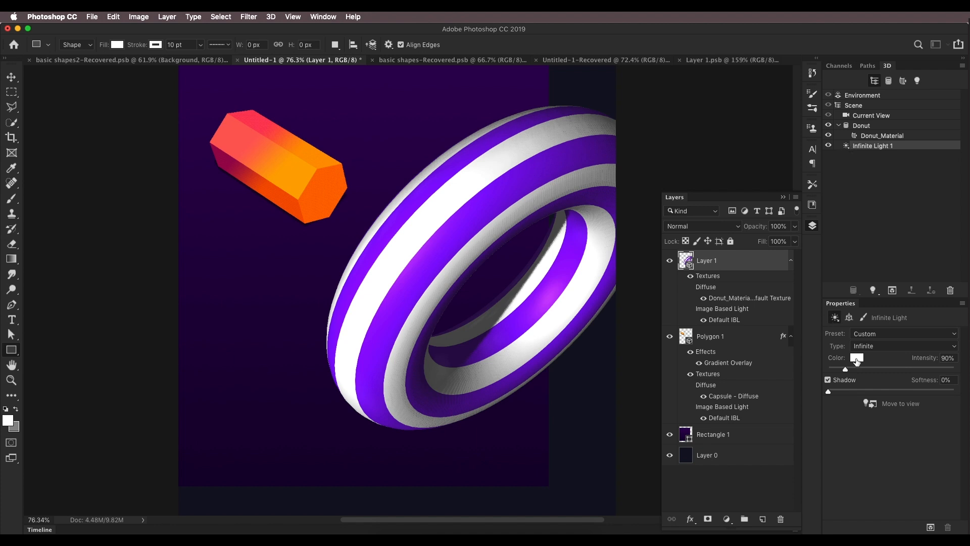
click(856, 359)
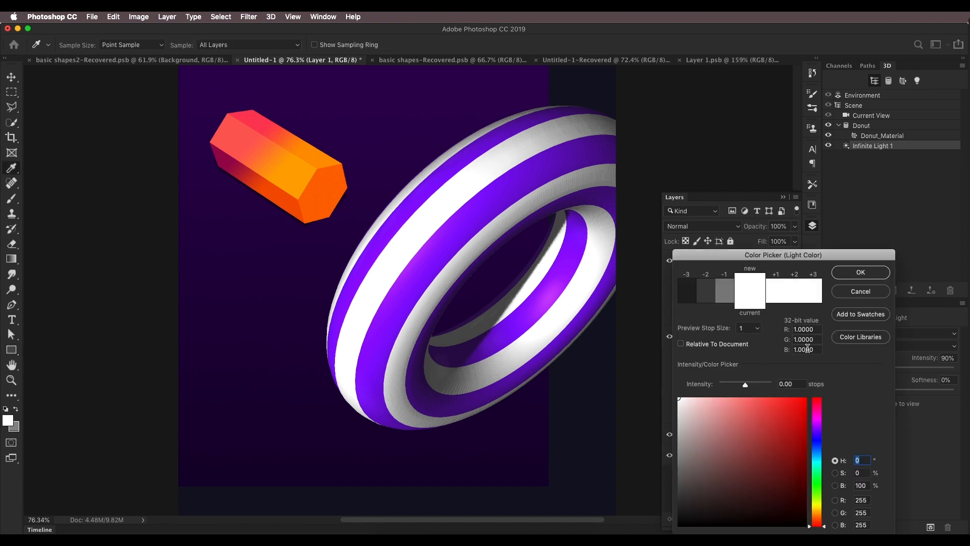
click(817, 430)
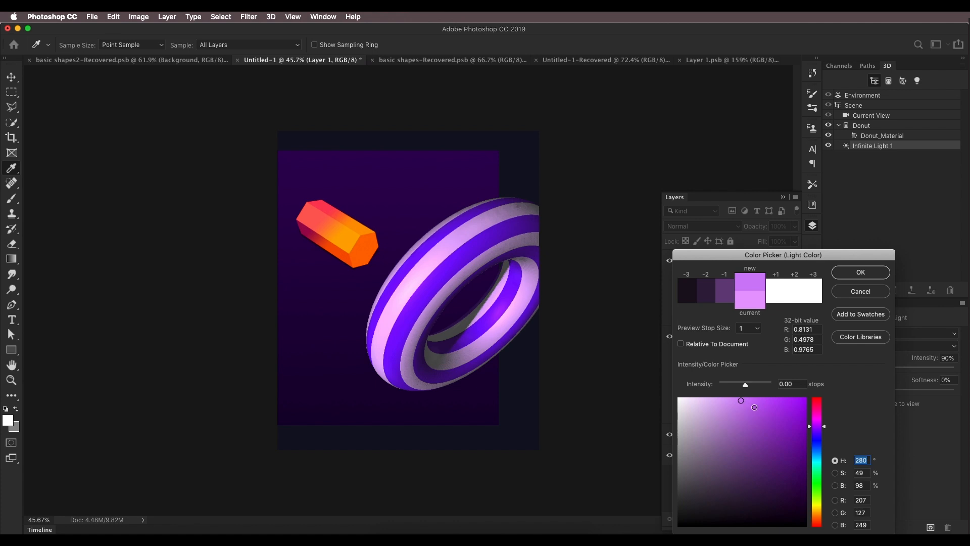
drag(755, 407, 752, 404)
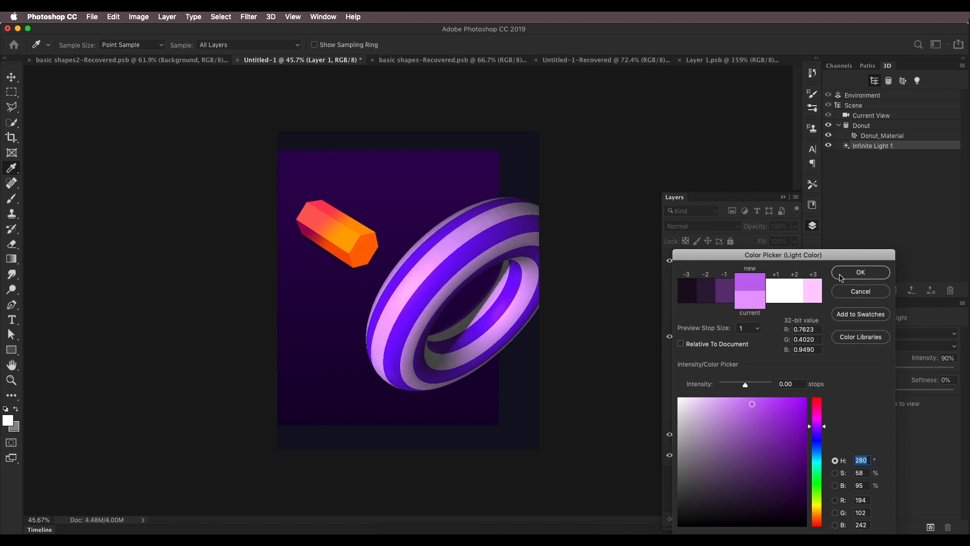
key(Return)
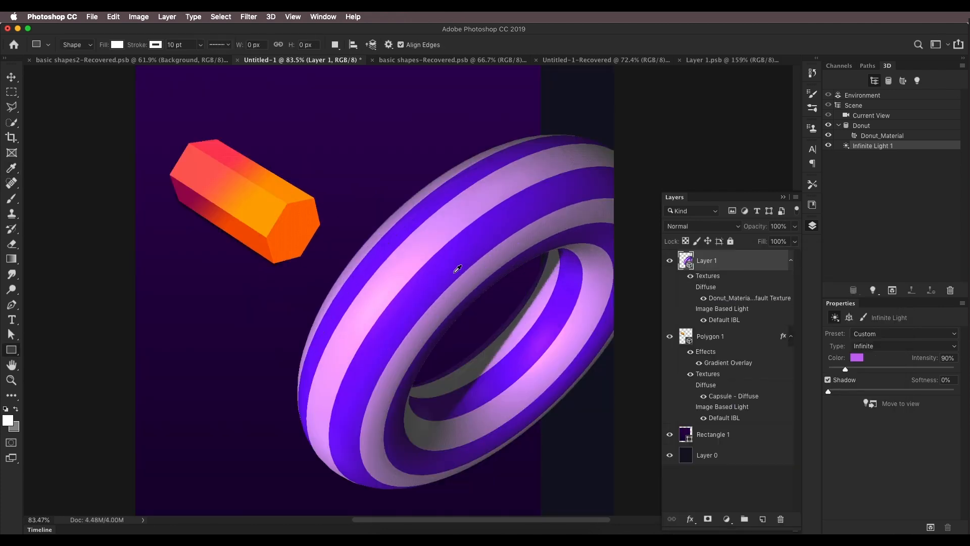
Step: Add a new layer and create a Soda mesh from the 3D preset on it
drag(426, 303, 444, 254)
drag(510, 230, 507, 255)
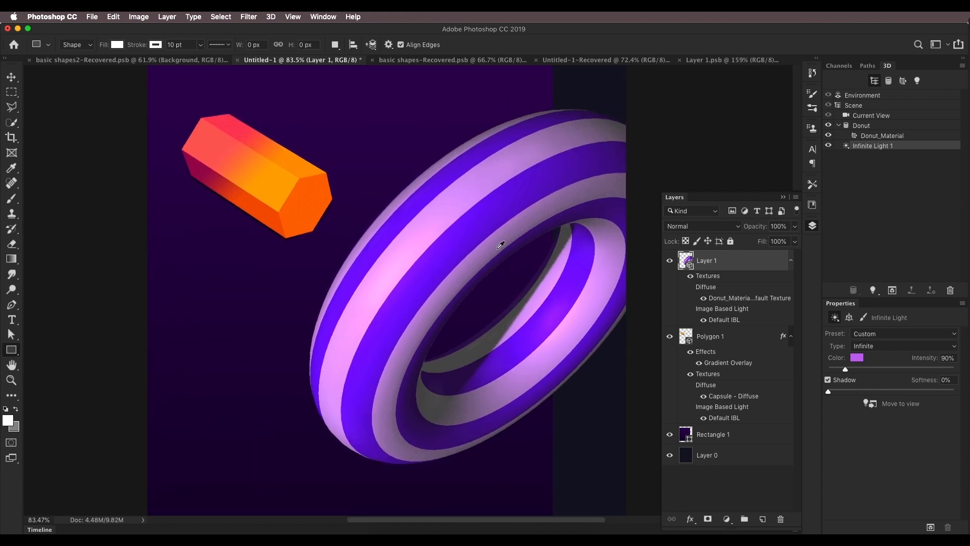
click(210, 63)
scroll(323, 318, down, 5)
click(761, 520)
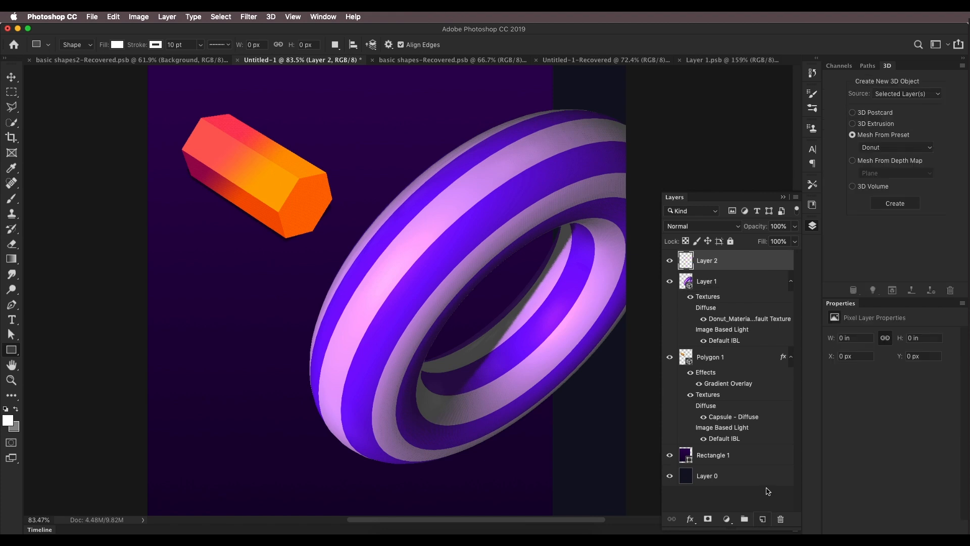
click(894, 148)
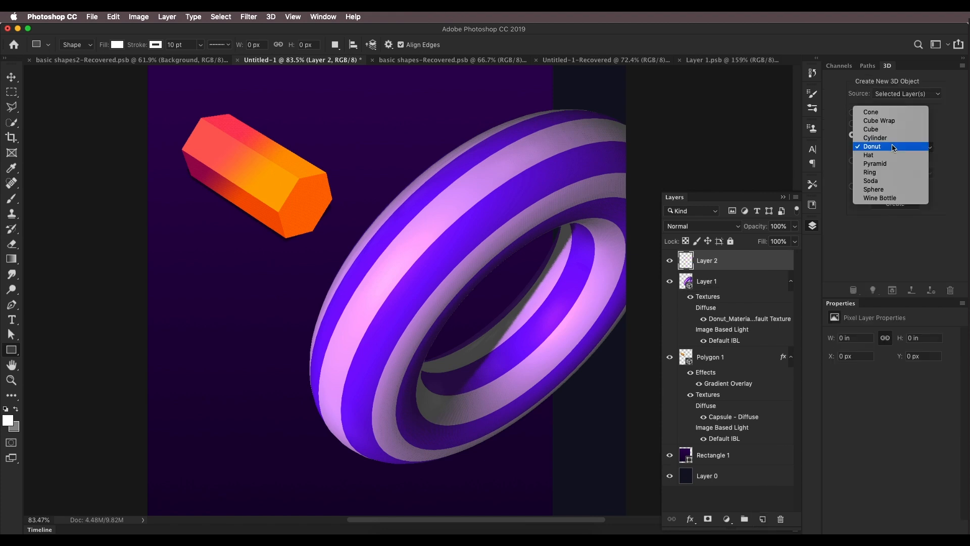
click(884, 181)
click(889, 206)
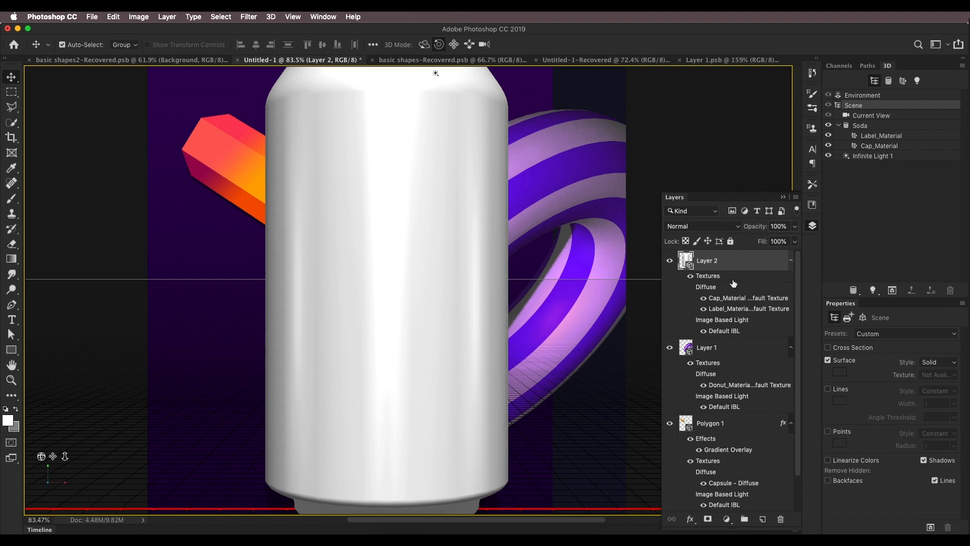
Step: Move the 3D camera back so the soda can appears small beside the donut's left side
scroll(435, 316, down, 8)
drag(72, 457, 156, 209)
drag(53, 457, 34, 470)
scroll(366, 337, up, 3)
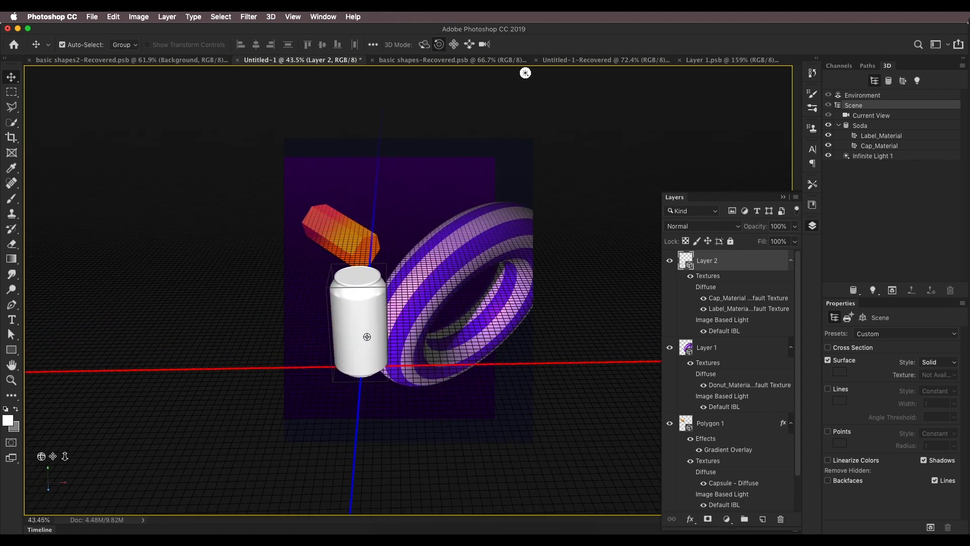
scroll(367, 337, up, 5)
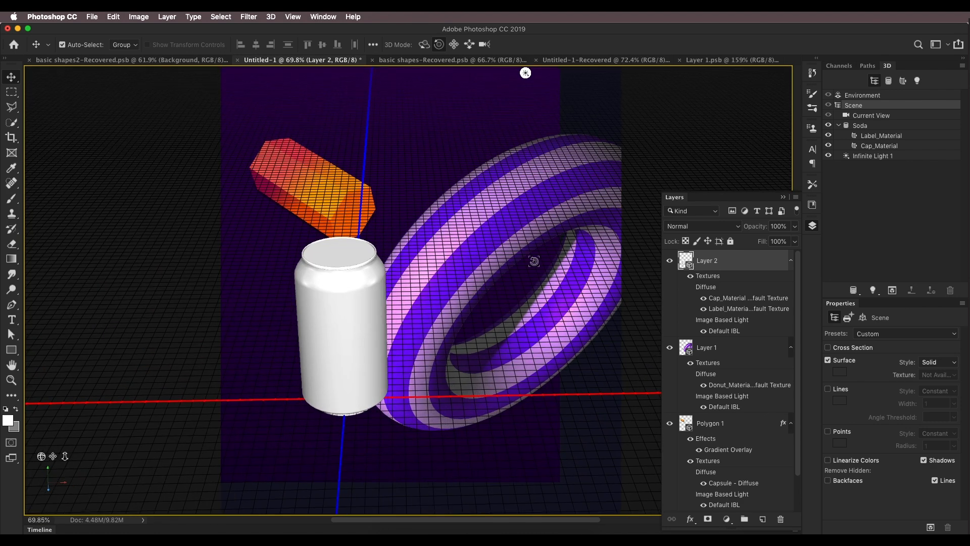
Step: Open the soda can's label material diffuse texture for editing
click(890, 138)
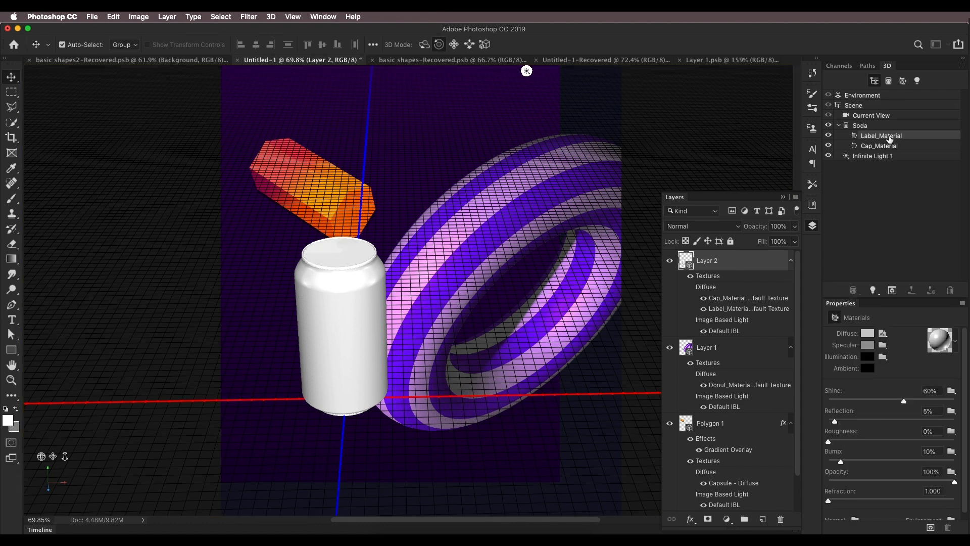
click(887, 146)
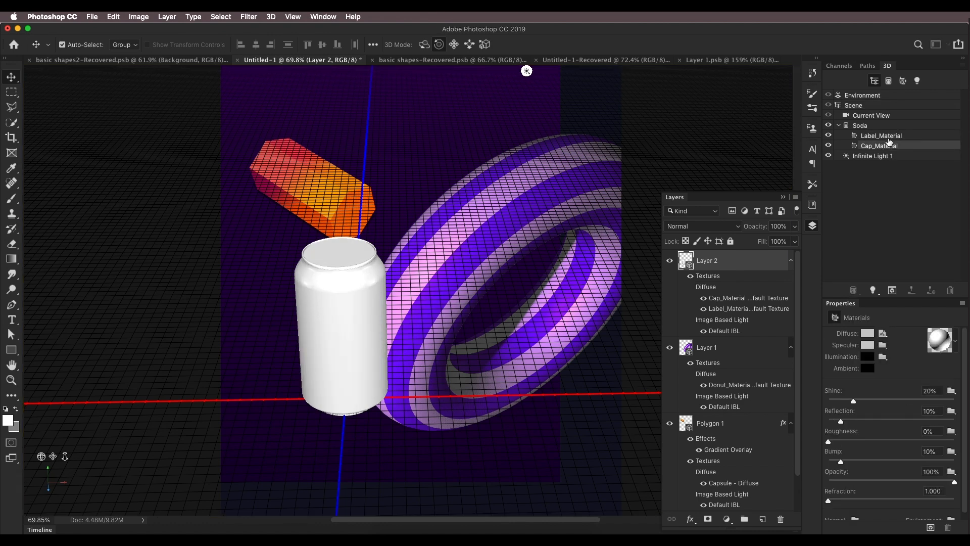
click(888, 137)
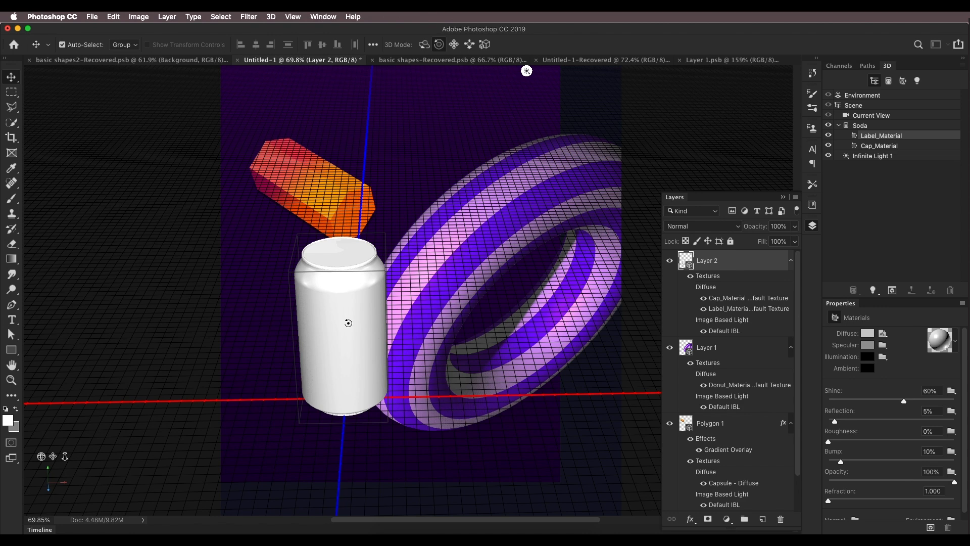
click(883, 334)
click(889, 346)
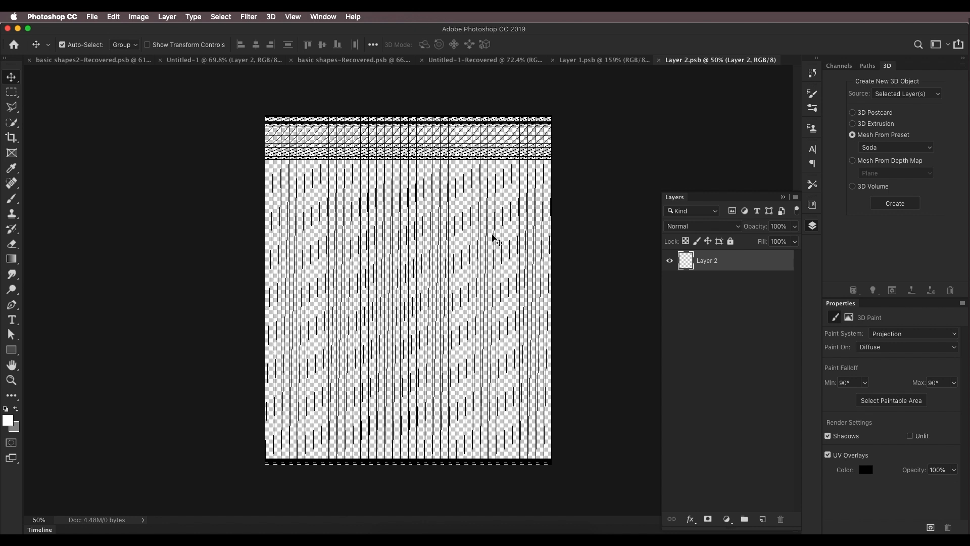
Step: Place the Coca-Cola can image into the label texture and stretch it to fill the canvas
mouse_move(415, 533)
click(379, 530)
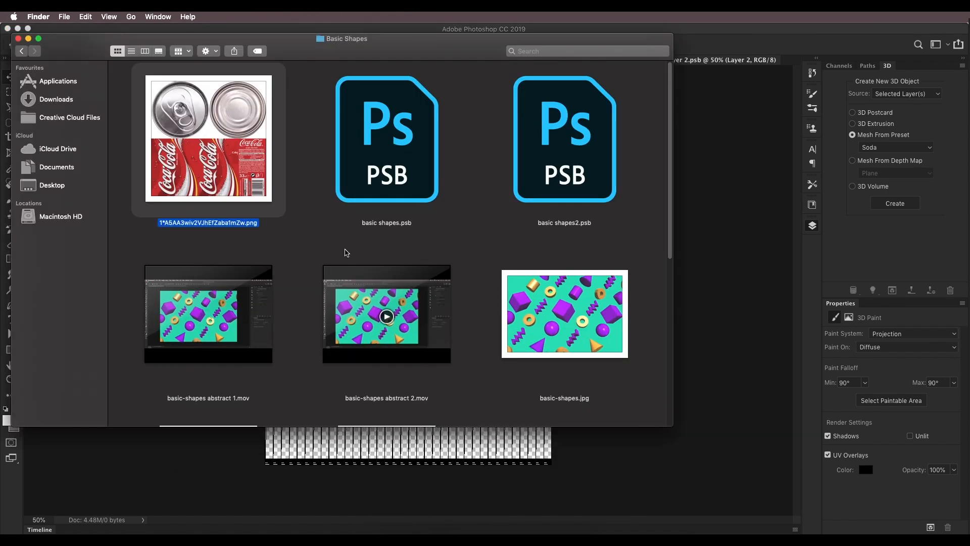
click(197, 148)
drag(245, 215, 383, 443)
drag(528, 335, 552, 334)
scroll(551, 334, down, 5)
drag(410, 265, 416, 135)
key(Return)
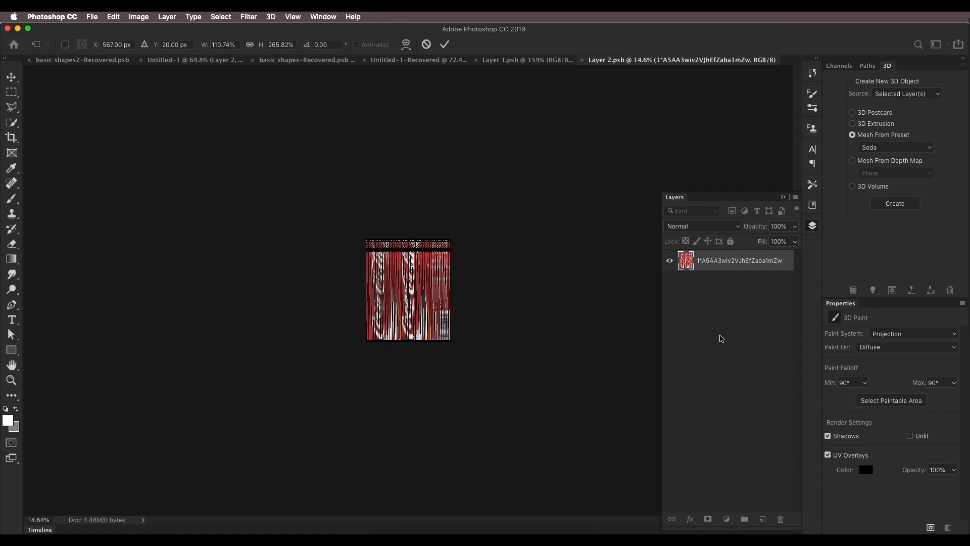
Step: Save the edited label texture file
scroll(439, 272, down, 4)
scroll(439, 271, up, 5)
click(92, 17)
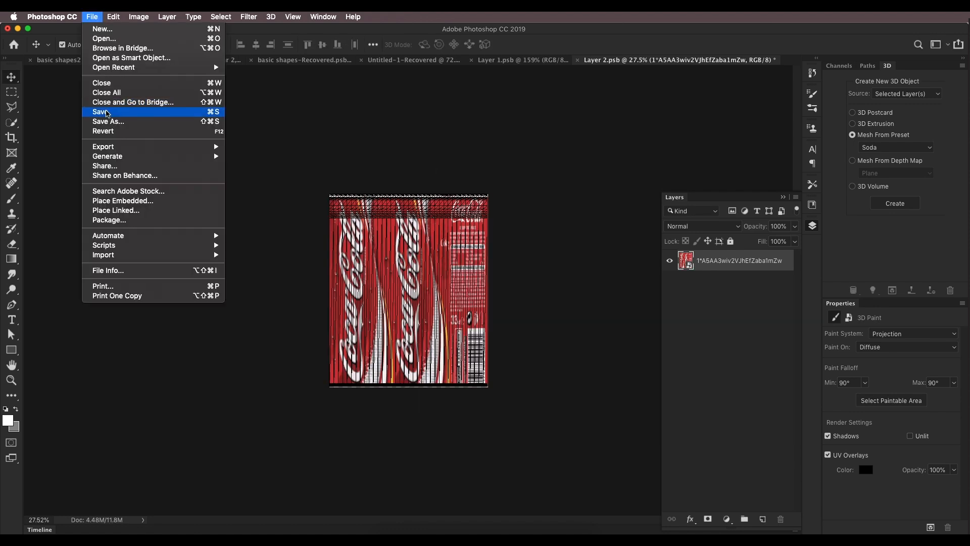
click(108, 111)
Step: Apply a gold metal material preset to the soda can's cap material
click(196, 60)
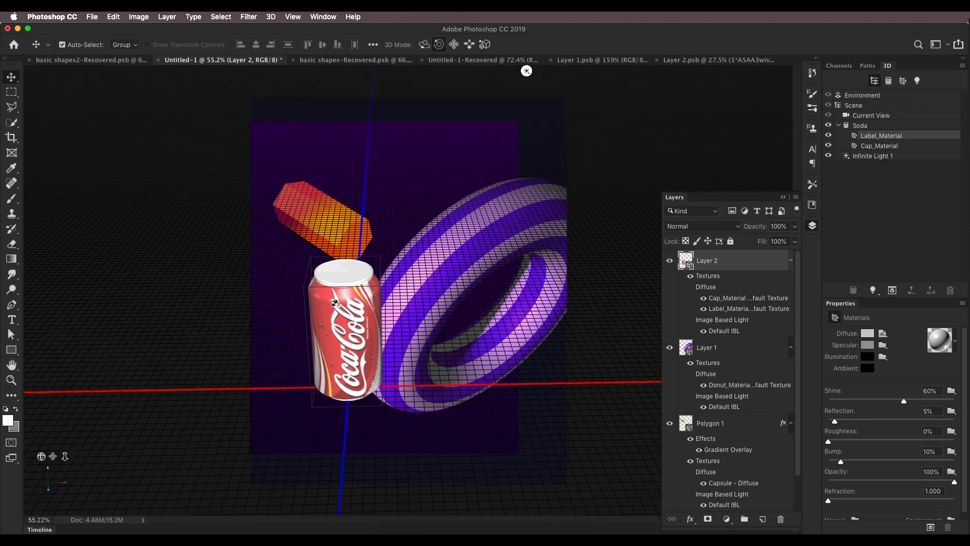
scroll(335, 302, up, 4)
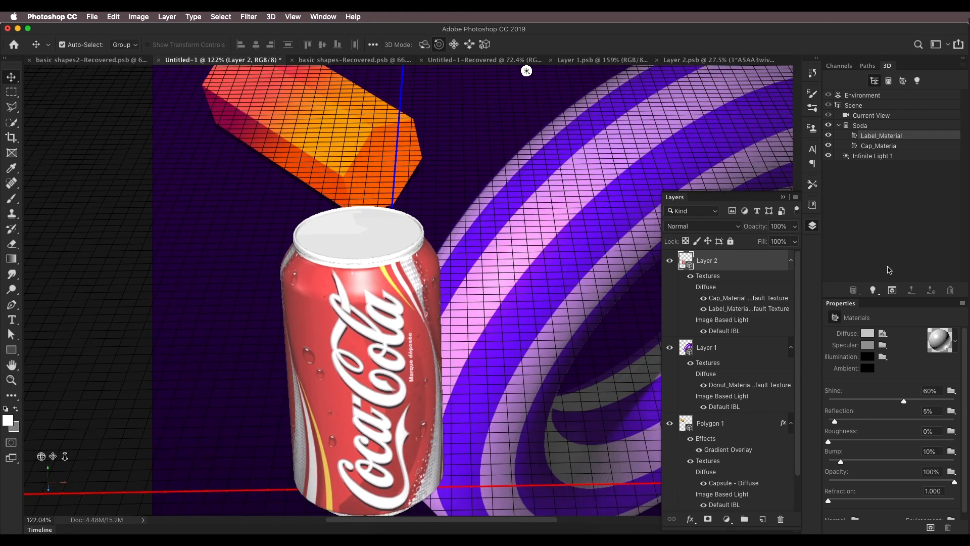
click(868, 147)
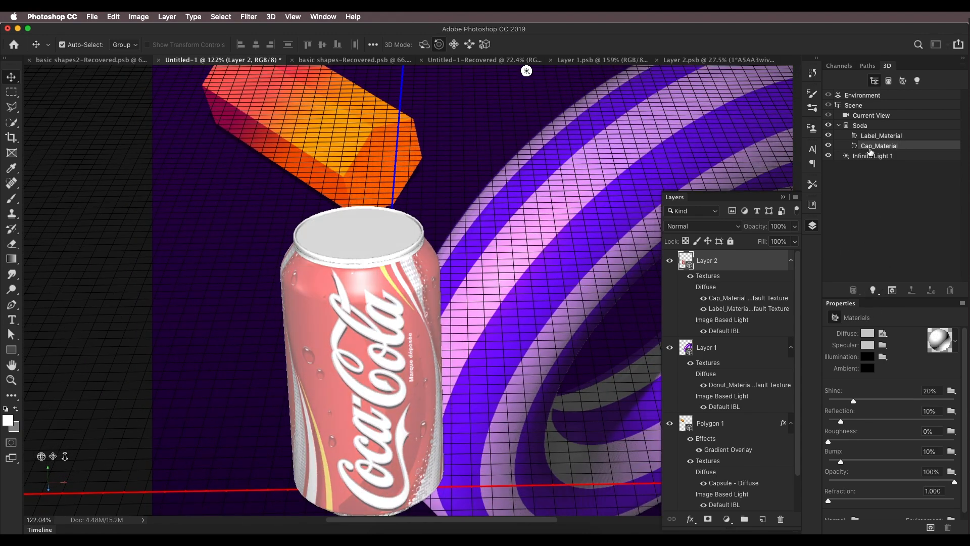
click(867, 333)
click(861, 292)
click(955, 341)
scroll(891, 387, up, 4)
click(894, 380)
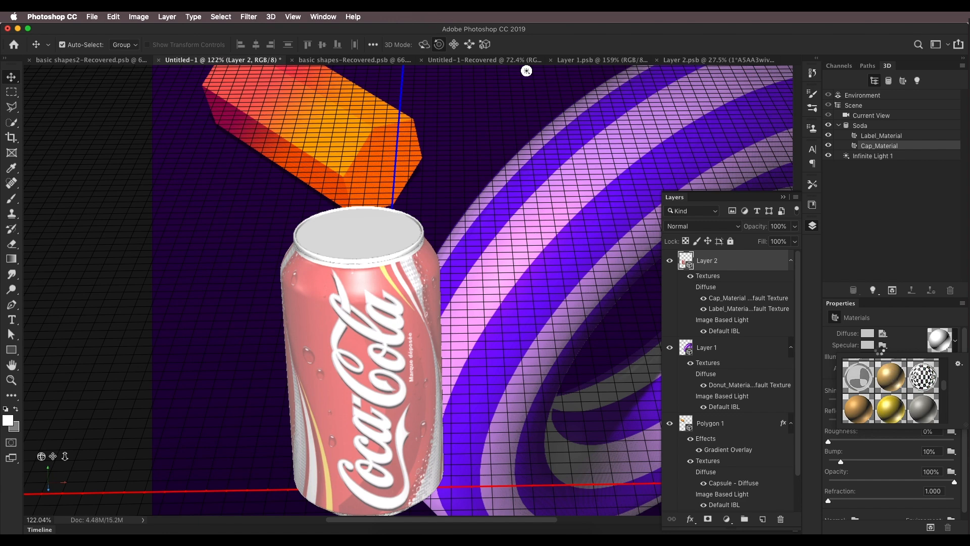
Step: Set the cap's diffuse color to near-white, RGB 232, 232, 231
click(867, 333)
mouse_move(725, 407)
mouse_down()
mouse_move(678, 398)
mouse_move(678, 408)
mouse_up()
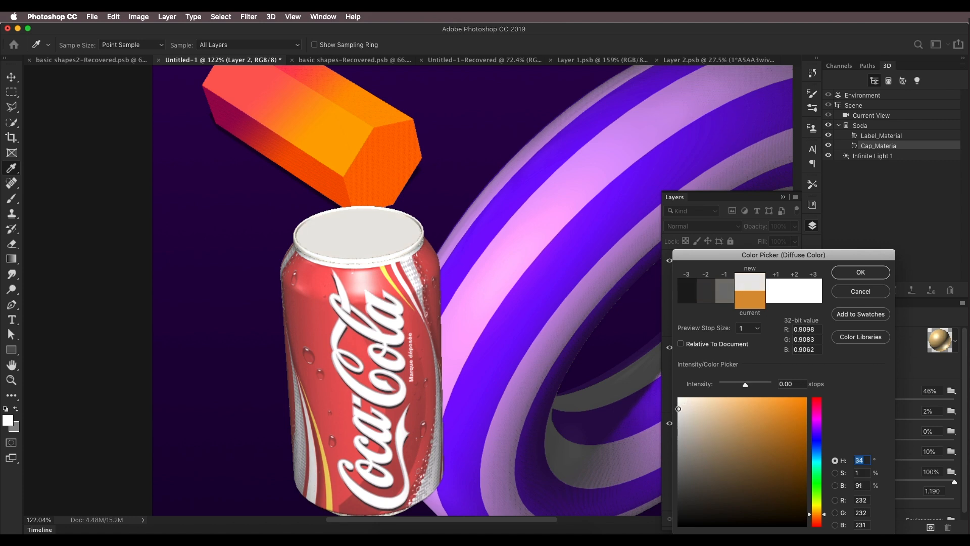
click(836, 277)
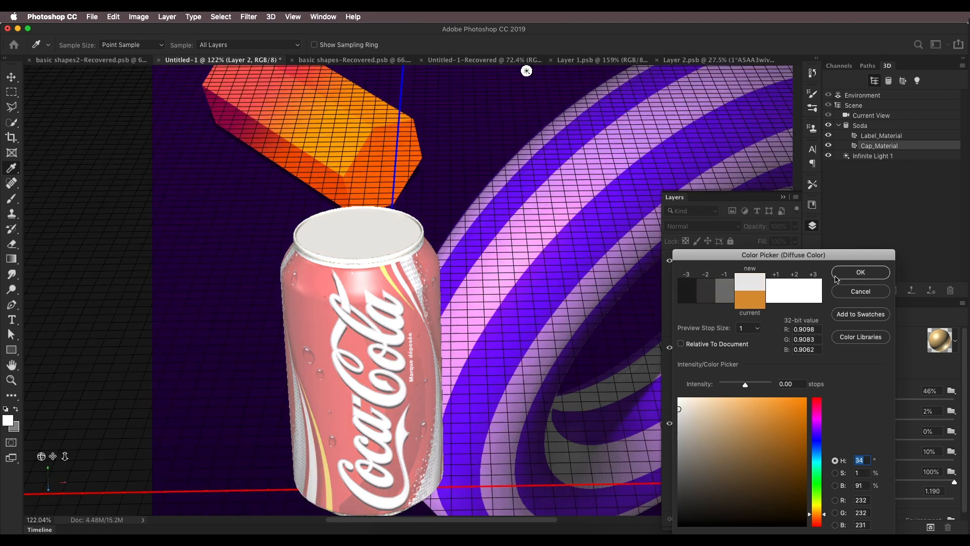
Step: Set the label material's specular color to RGB 108, 105, 105, its shine to 83% and reflection to 14%
click(785, 198)
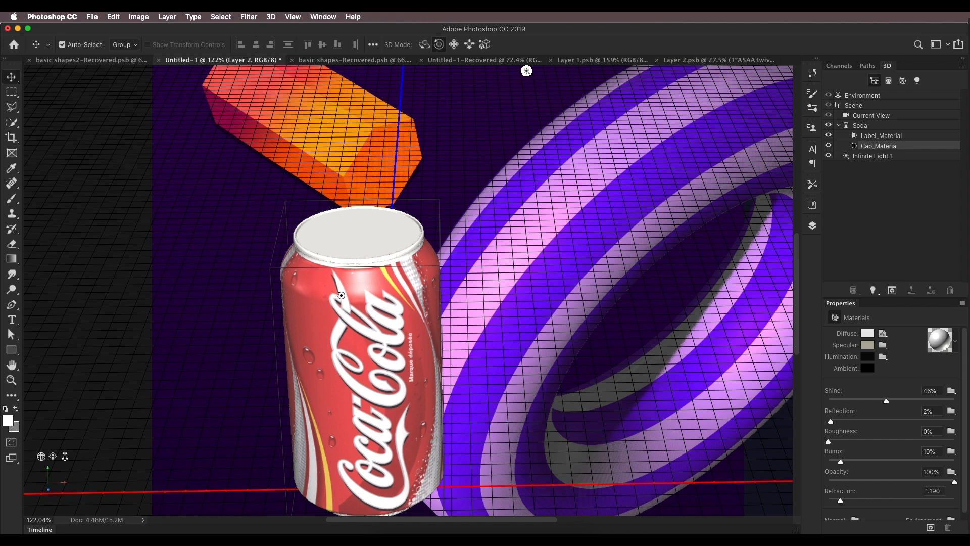
click(869, 137)
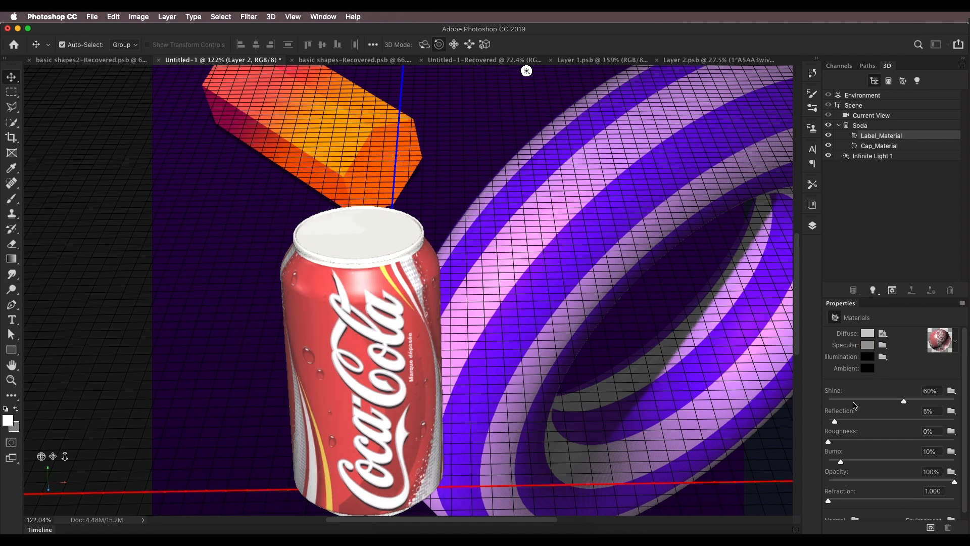
click(868, 346)
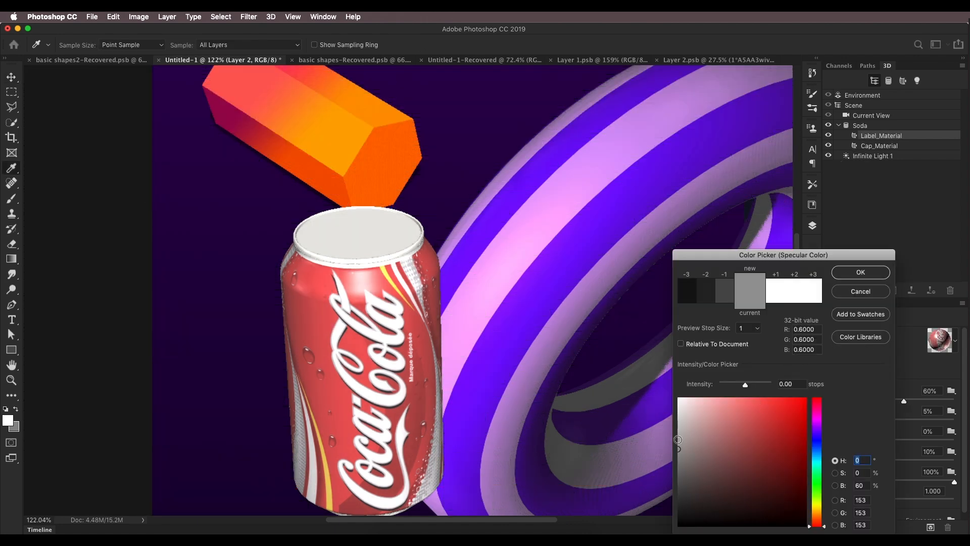
drag(678, 464, 682, 474)
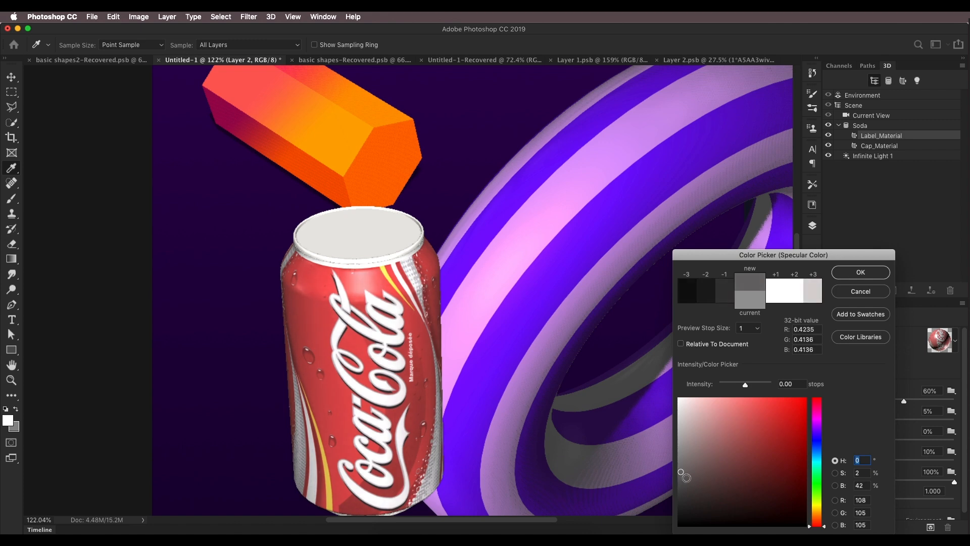
key(Return)
drag(905, 404, 933, 402)
drag(838, 421, 846, 423)
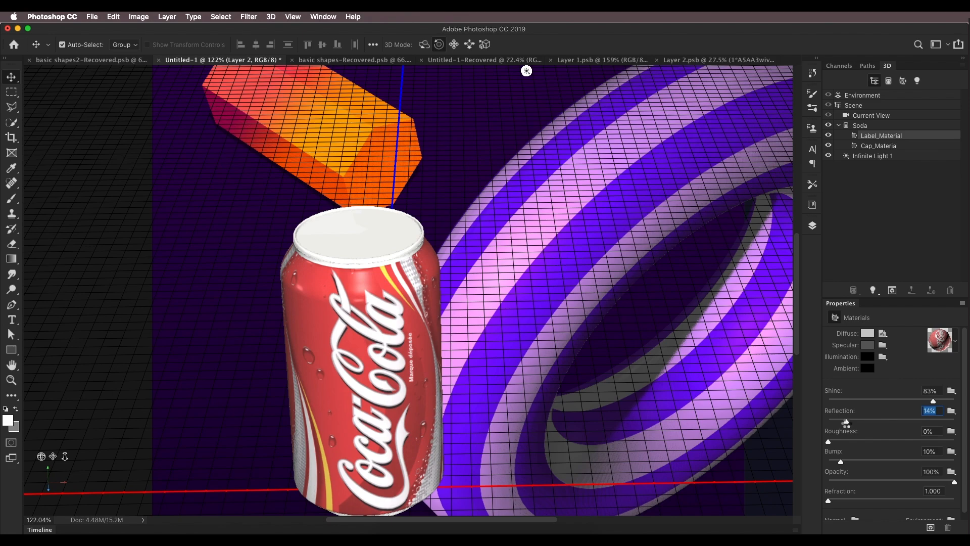
Step: Darken the label material's specular color to RGB 41, 41, 41 and lower its shine to 54%
scroll(495, 313, down, 5)
drag(454, 177, 412, 197)
drag(53, 457, 35, 496)
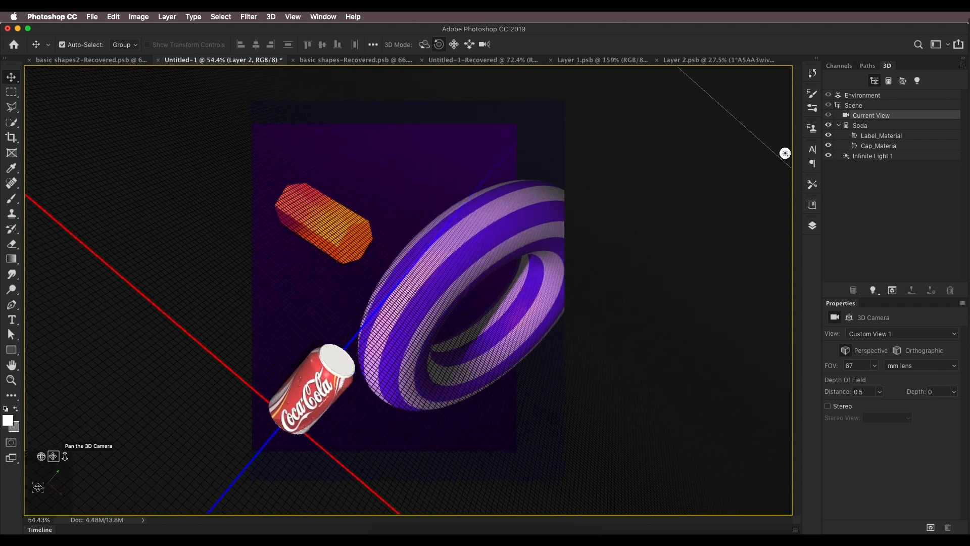
click(786, 153)
drag(366, 248, 402, 267)
click(867, 138)
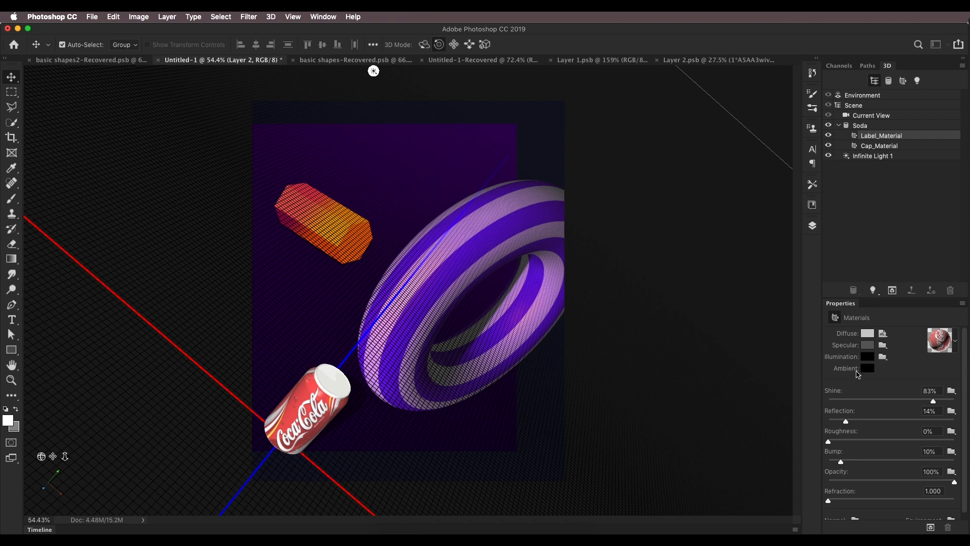
click(868, 350)
mouse_move(722, 449)
mouse_down()
mouse_move(694, 423)
mouse_move(677, 505)
mouse_up()
click(850, 277)
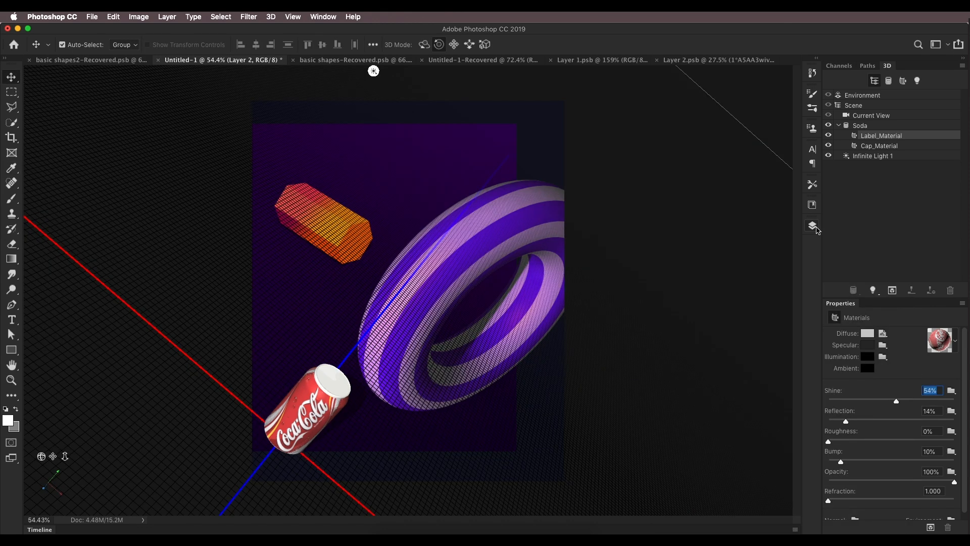
Step: Examine the reference composition document at different zoom levels, then return to the working document
click(814, 227)
scroll(744, 410, down, 3)
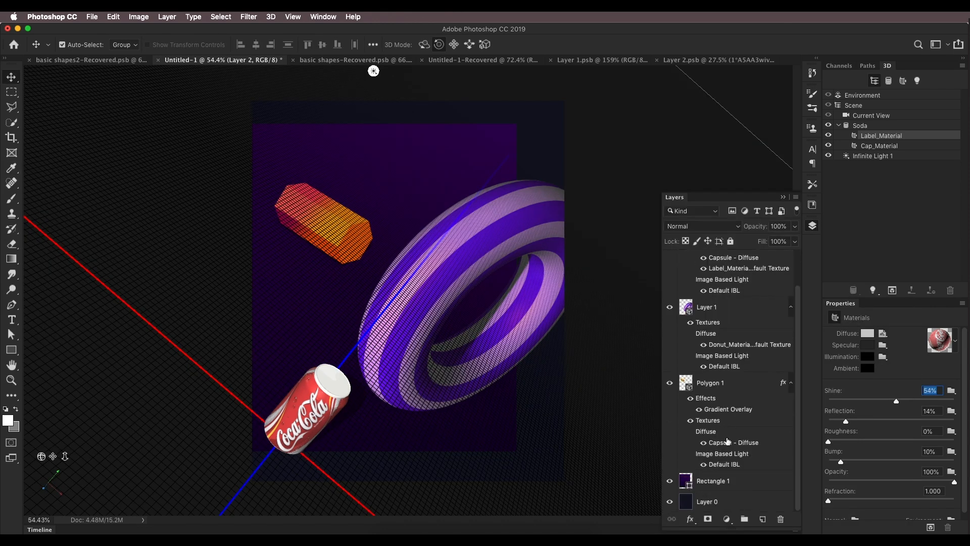
click(720, 503)
scroll(349, 362, up, 5)
scroll(438, 275, down, 10)
scroll(437, 275, up, 10)
scroll(433, 347, down, 2)
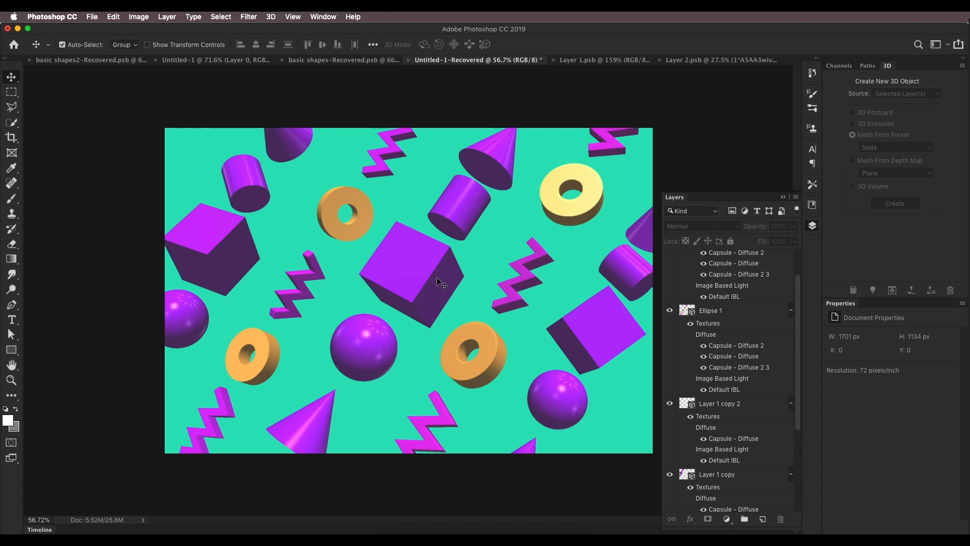
scroll(439, 282, up, 3)
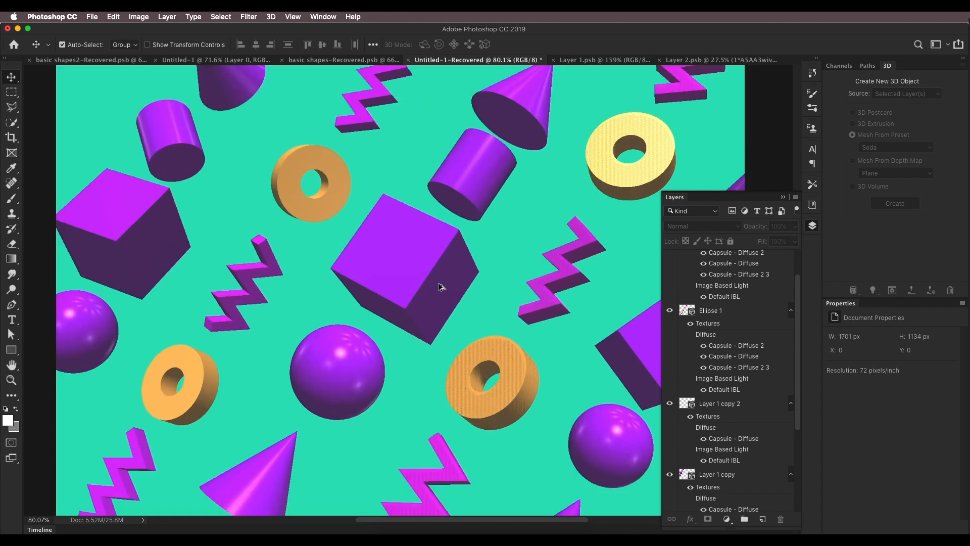
scroll(439, 287, down, 2)
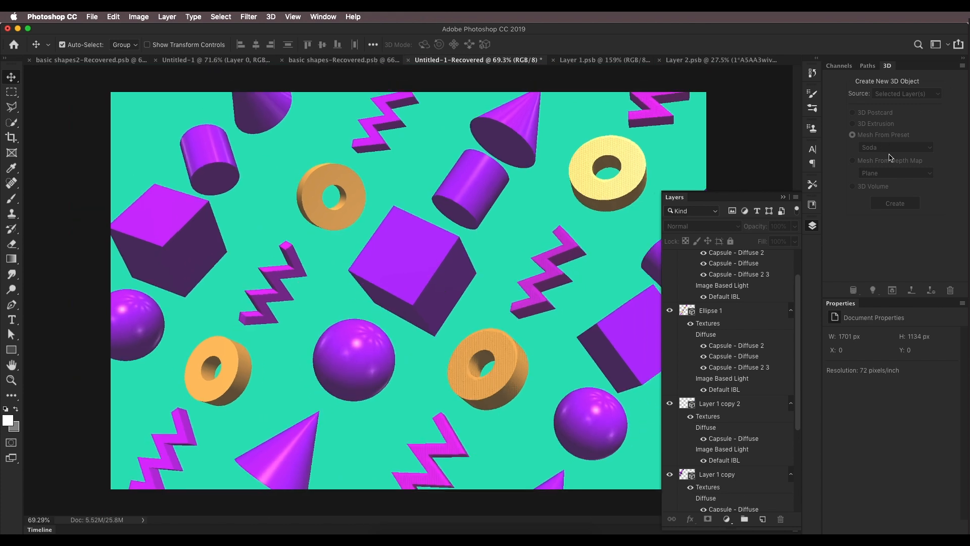
scroll(498, 250, down, 1)
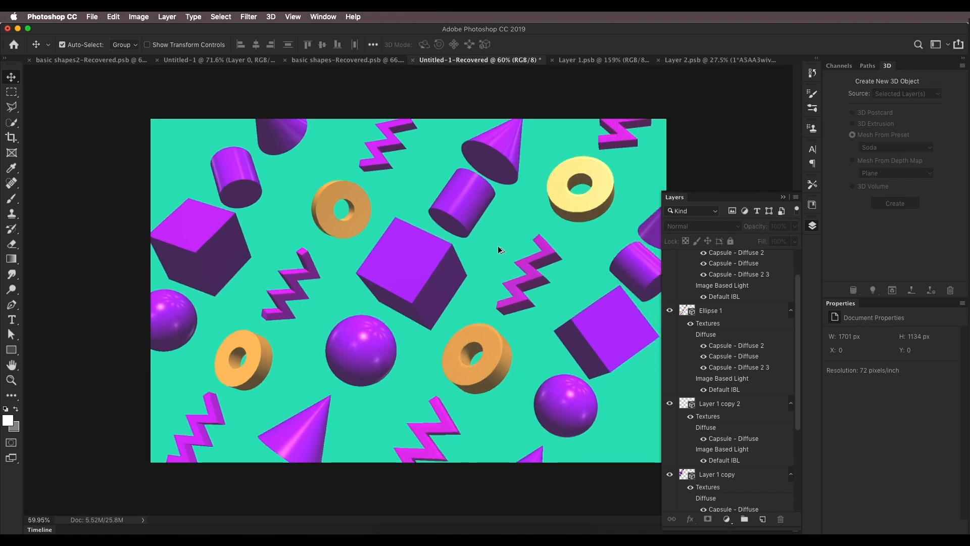
scroll(499, 250, up, 3)
scroll(498, 250, down, 5)
scroll(384, 258, up, 3)
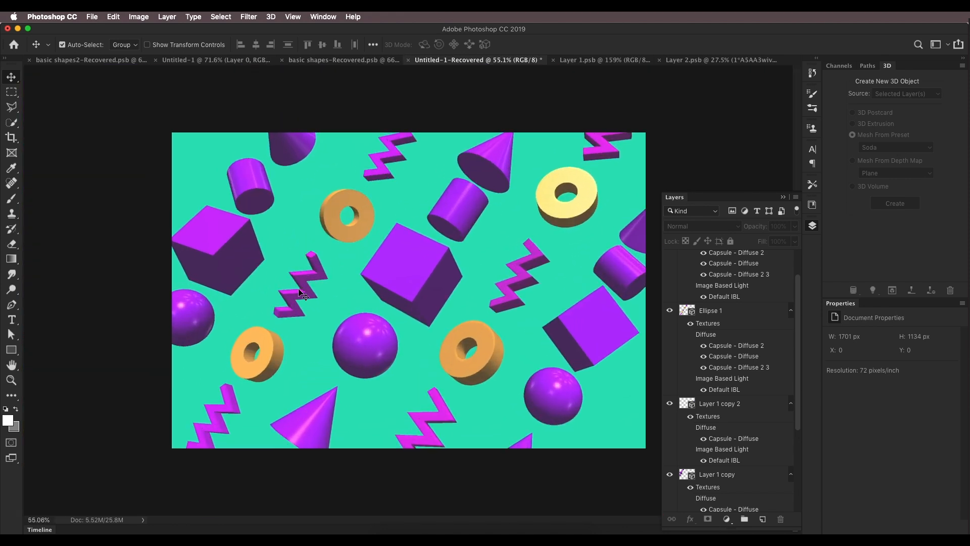
click(345, 61)
click(230, 62)
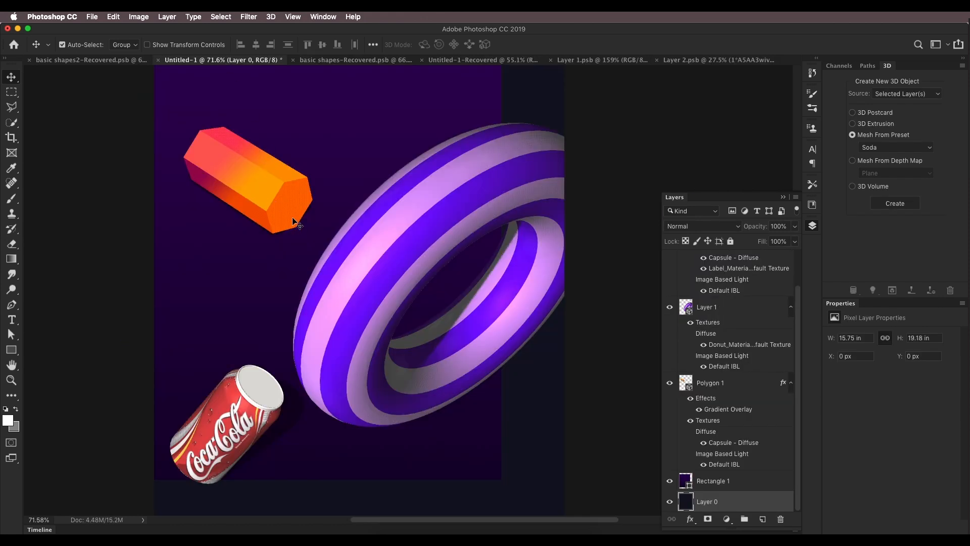
Step: Select the soda can's 3D layer to continue editing its materials
click(12, 351)
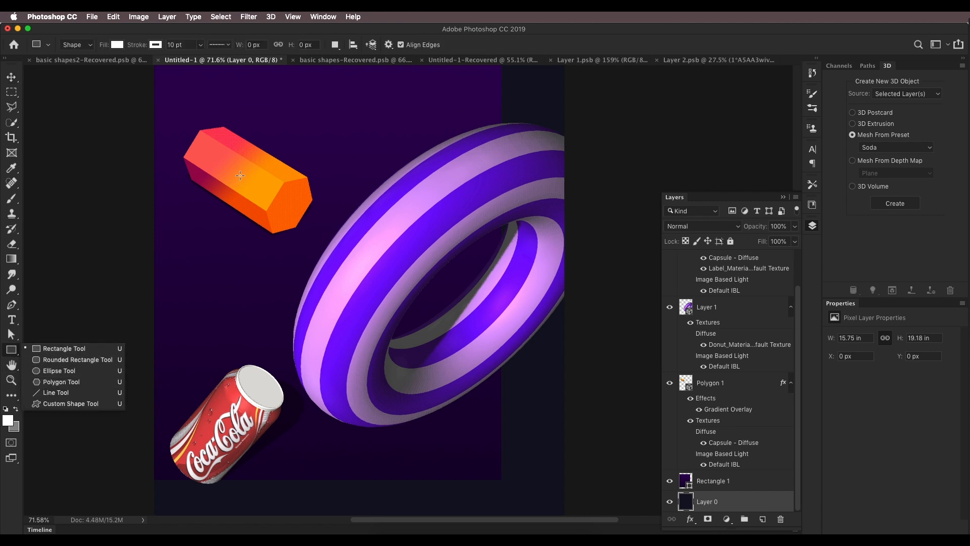
click(13, 82)
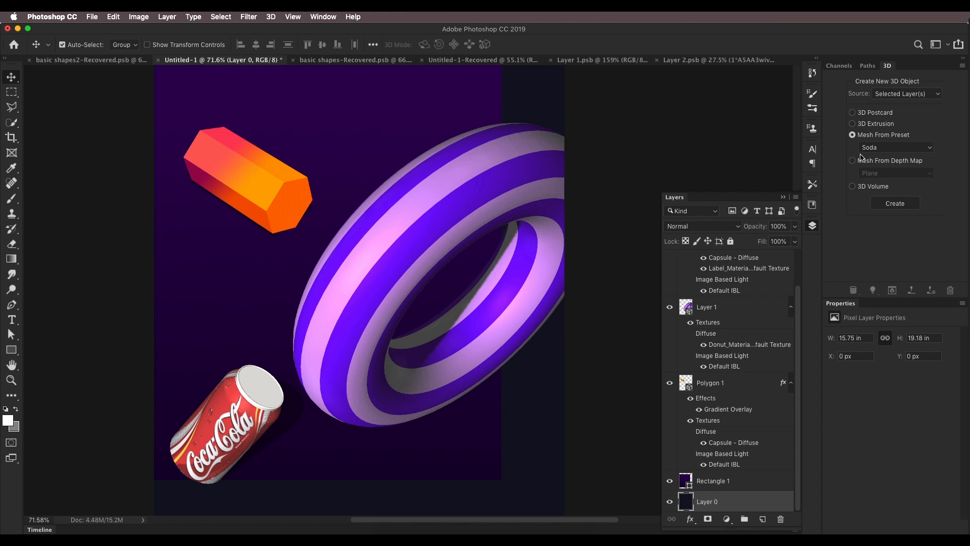
click(893, 146)
click(936, 154)
click(458, 217)
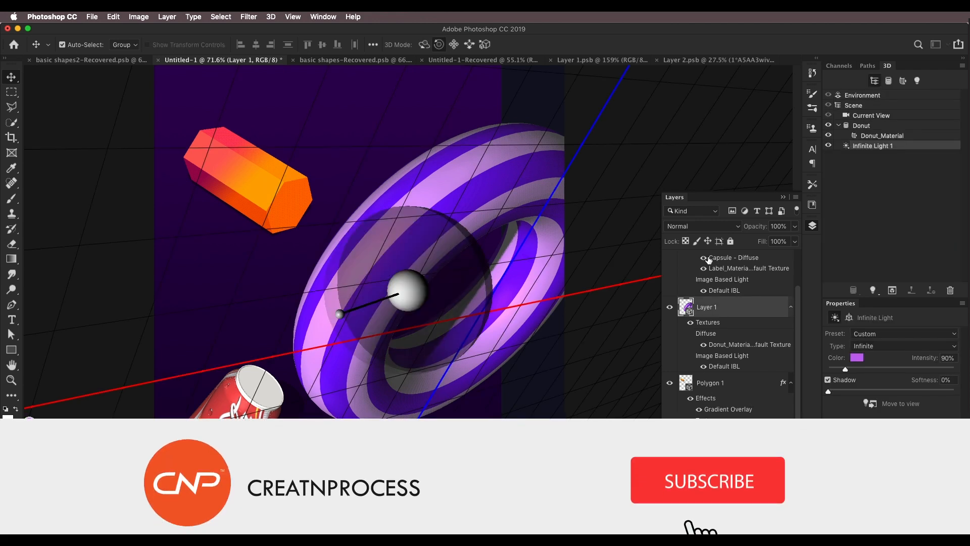
scroll(708, 263, up, 4)
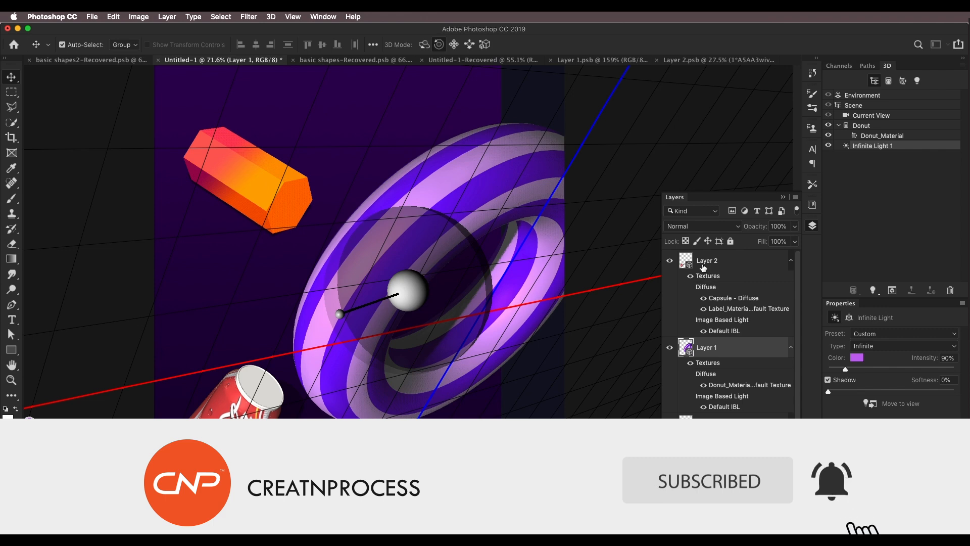
click(703, 268)
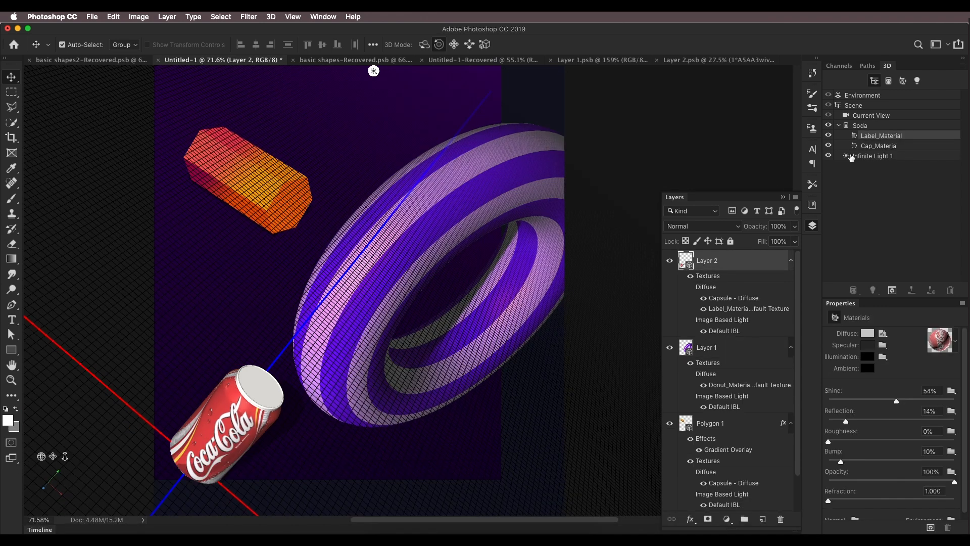